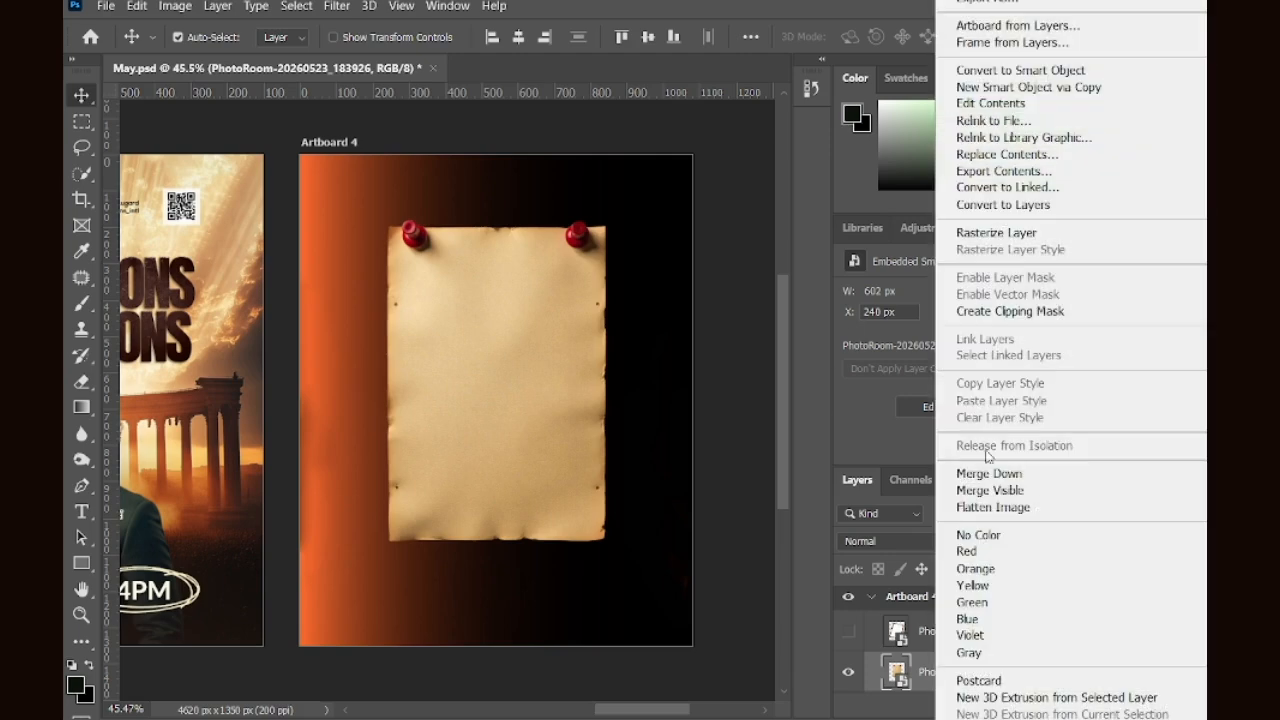
Step: Rasterize the pinned parchment layer and convert it back to a Smart Object
left_click(1005, 232)
right_click(946, 678)
left_click(740, 163)
Step: Enlarge the parchment to about 119%, rotate it about 6° clockwise, and shift it slightly upward on Artboard 4
key("ctrl+t")
left_click_drag(496, 540, 496, 615)
left_click_drag(669, 571, 660, 594)
key("Return")
mouse_move(556, 510)
left_mouse_down()
mouse_move(546, 491)
mouse_move(556, 499)
left_mouse_up()
Step: Reposition the parchment at about X 103 px, Y 140 px and stretch it slightly wider to about 840 × 1112 px
key("ctrl+t")
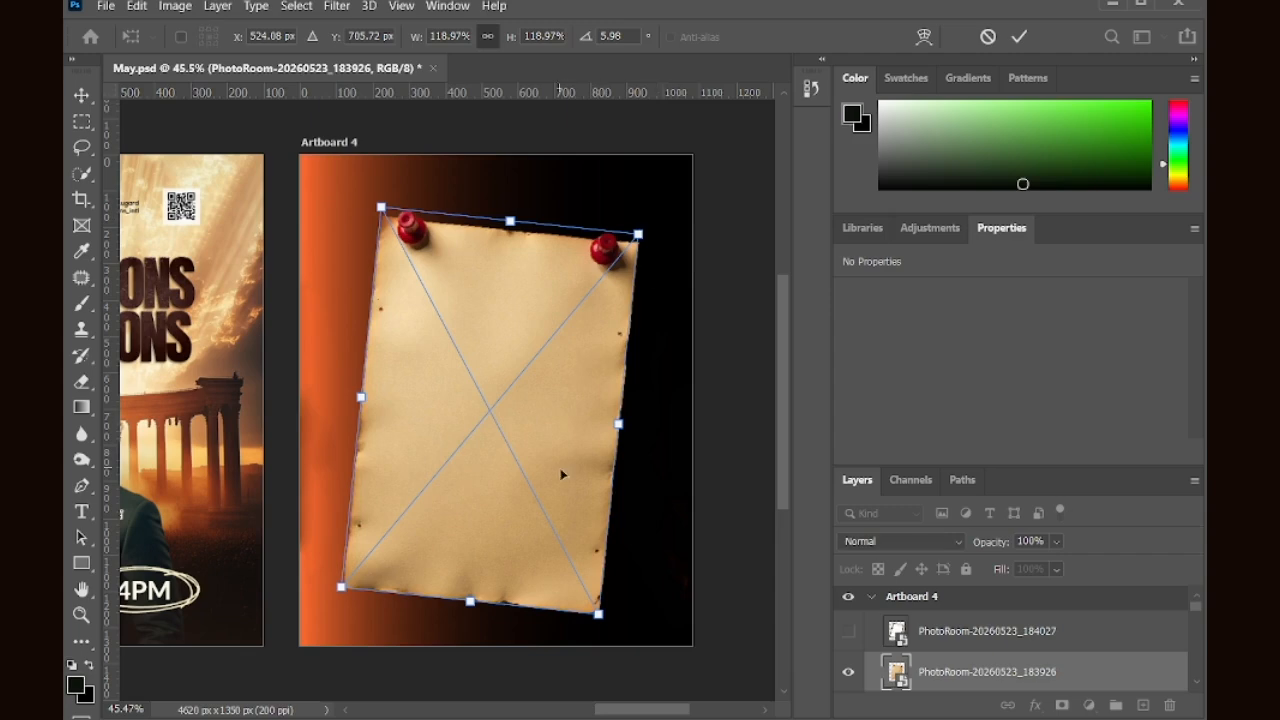
left_click_drag(562, 404, 497, 417)
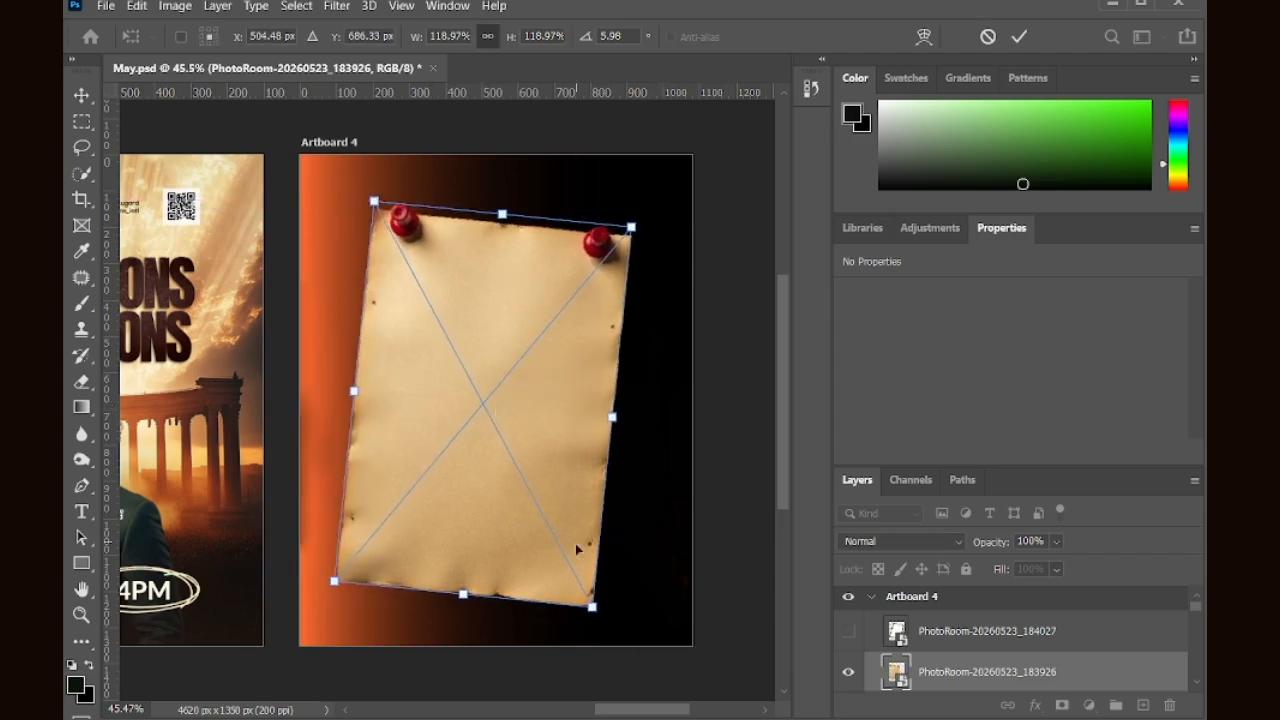
left_click_drag(612, 416, 623, 423)
key("Return")
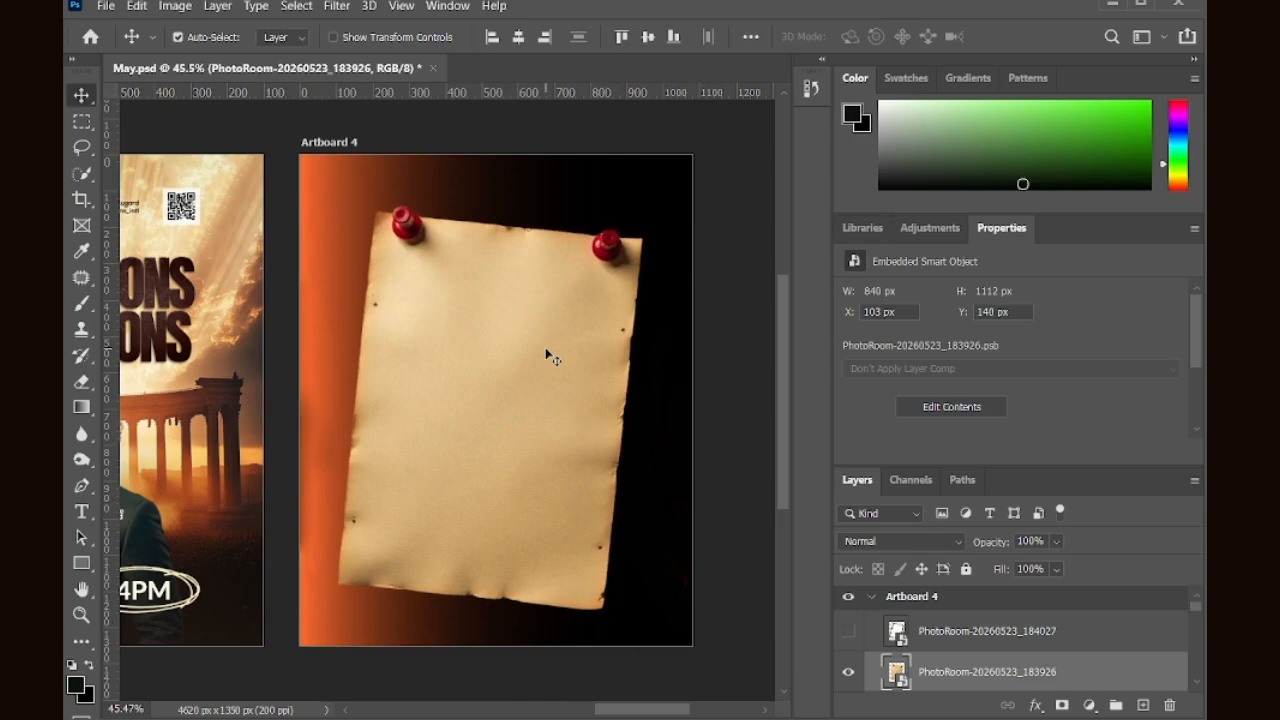
Step: Duplicate the parchment layer and move the copy beneath the original, above the BG layer
key("ctrl+j")
left_click_drag(961, 660, 968, 690)
right_click(977, 617)
Step: Apply a dark Color Overlay to the parchment copy to form its shadow
left_click(1035, 706)
left_click(1077, 630)
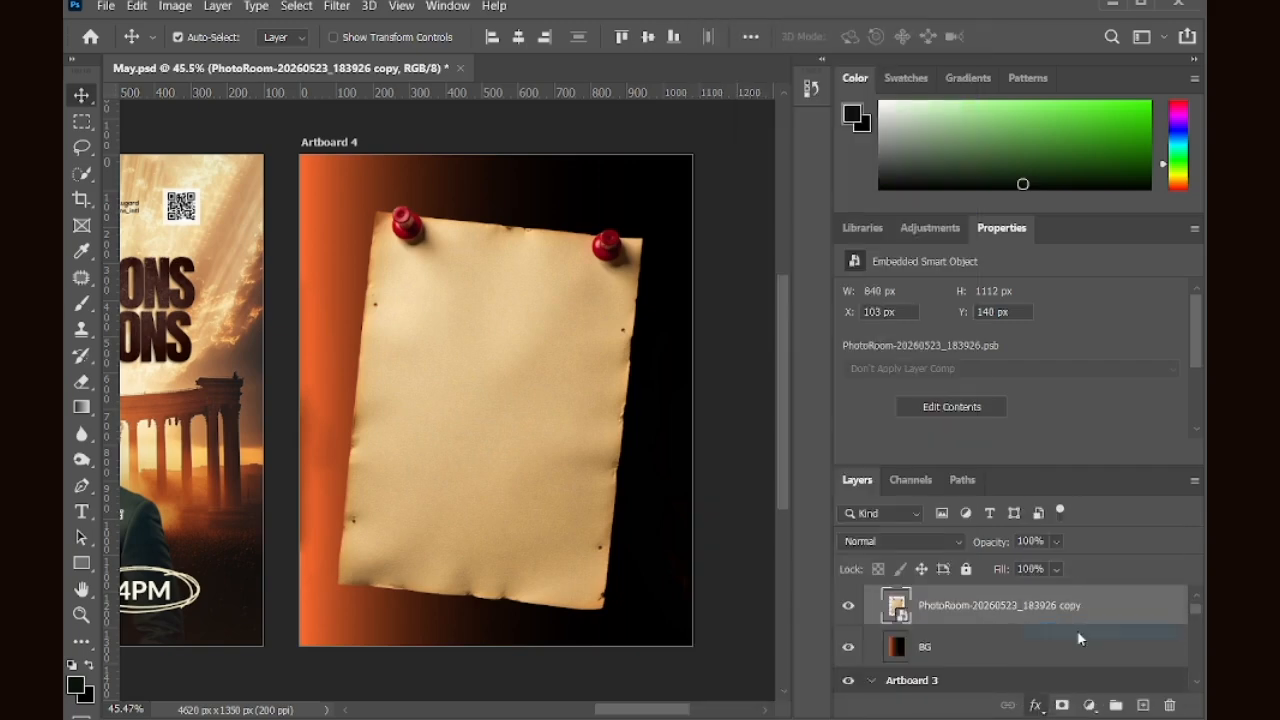
left_click(837, 268)
left_click(660, 165)
key("Return")
key("Return")
Step: Blur the parchment shadow with a 37.4-pixel Gaussian Blur and lower its layer opacity to 45%
left_click(337, 5)
mouse_move(371, 214)
left_click(640, 289)
left_click_drag(780, 343, 800, 343)
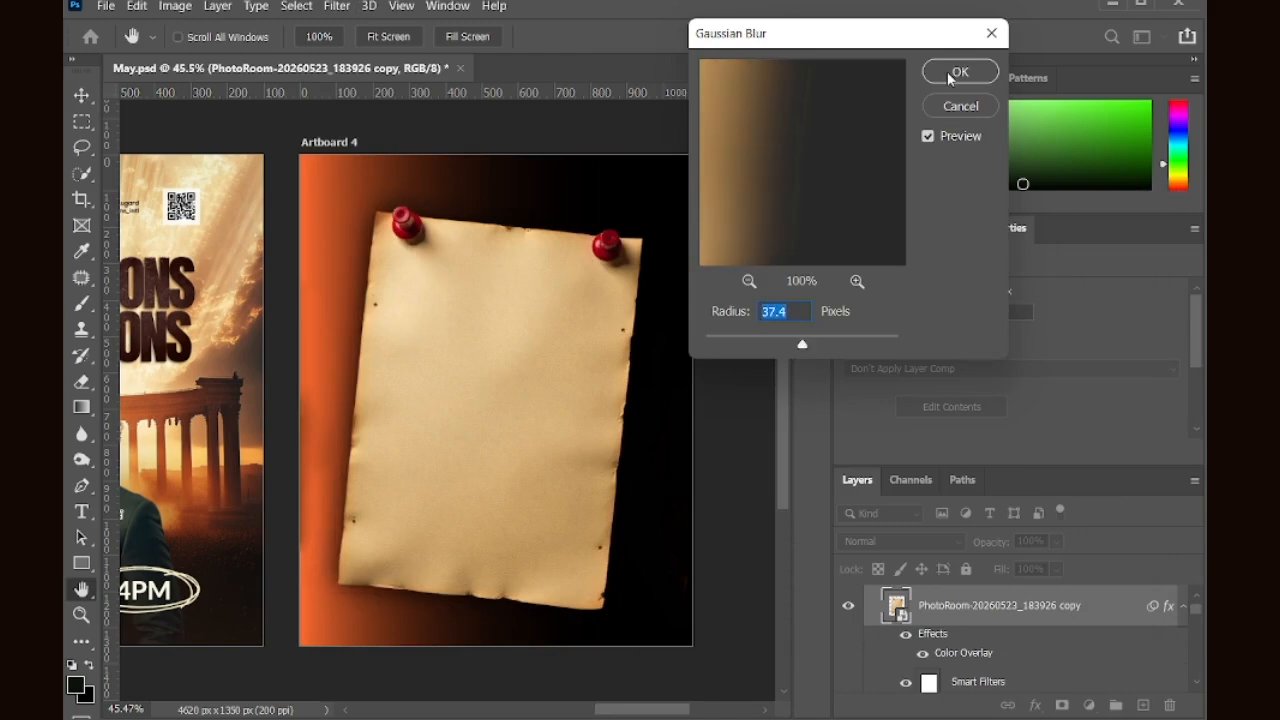
key("Return")
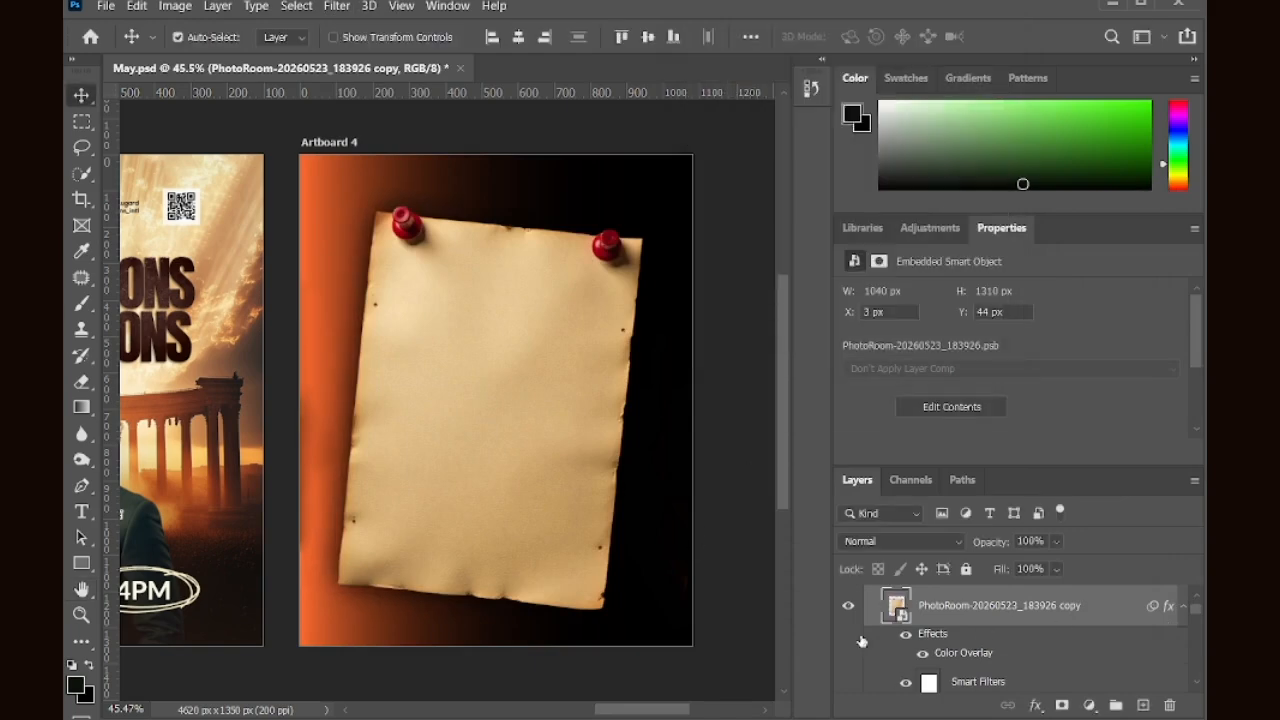
left_click(1183, 606)
left_click_drag(975, 546, 929, 554)
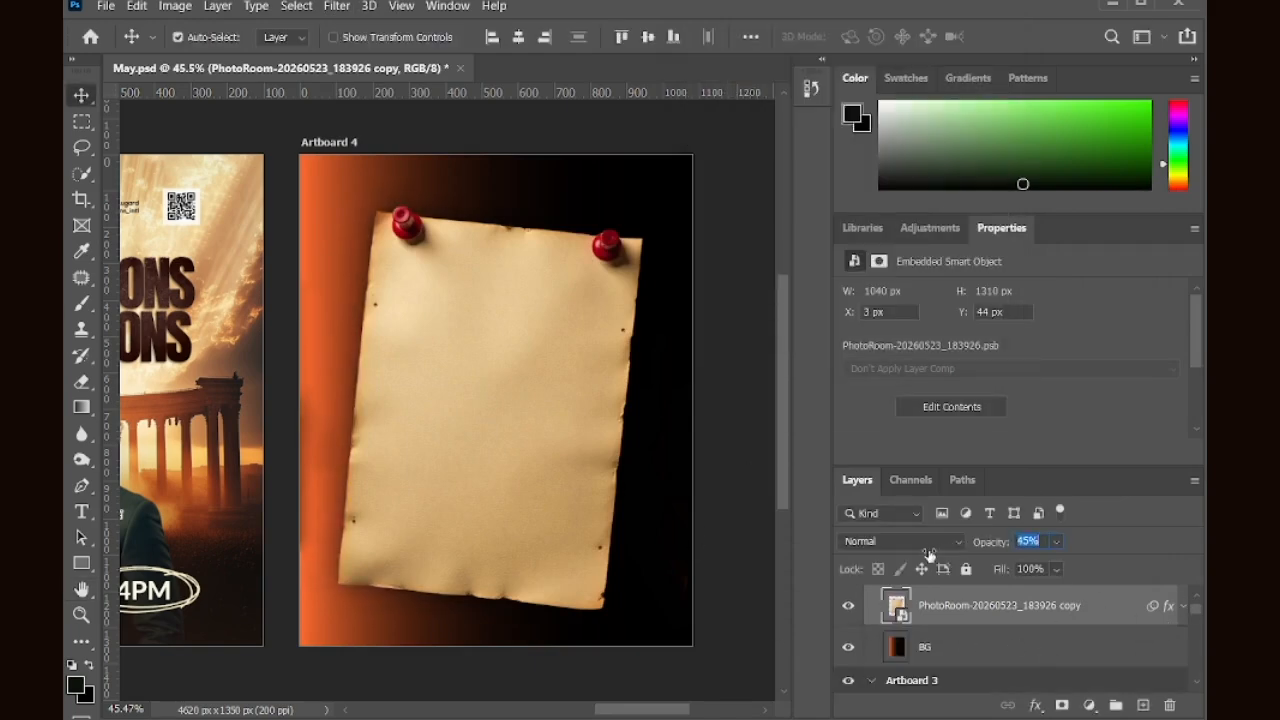
Step: Place the red liquid splash image PhotoRoom-20260523_183534.png from File Explorer onto Artboard 4, above the parchment
left_click(364, 700)
left_click_drag(186, 335, 750, 523)
key("Return")
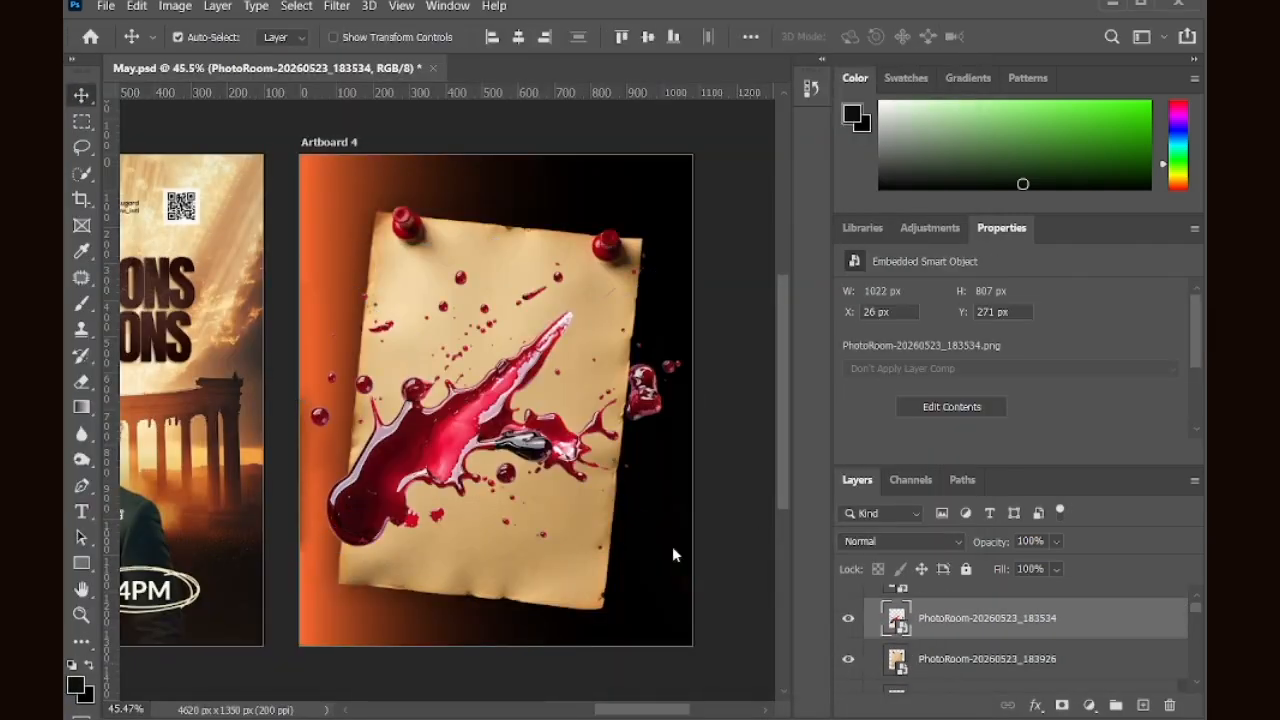
Step: Scale the red splash down to about 624 × 493 px and move it over the parchment's lower-left corner
key("ctrl+t")
left_click_drag(496, 244, 496, 365)
left_click_drag(481, 469, 404, 519)
key("Return")
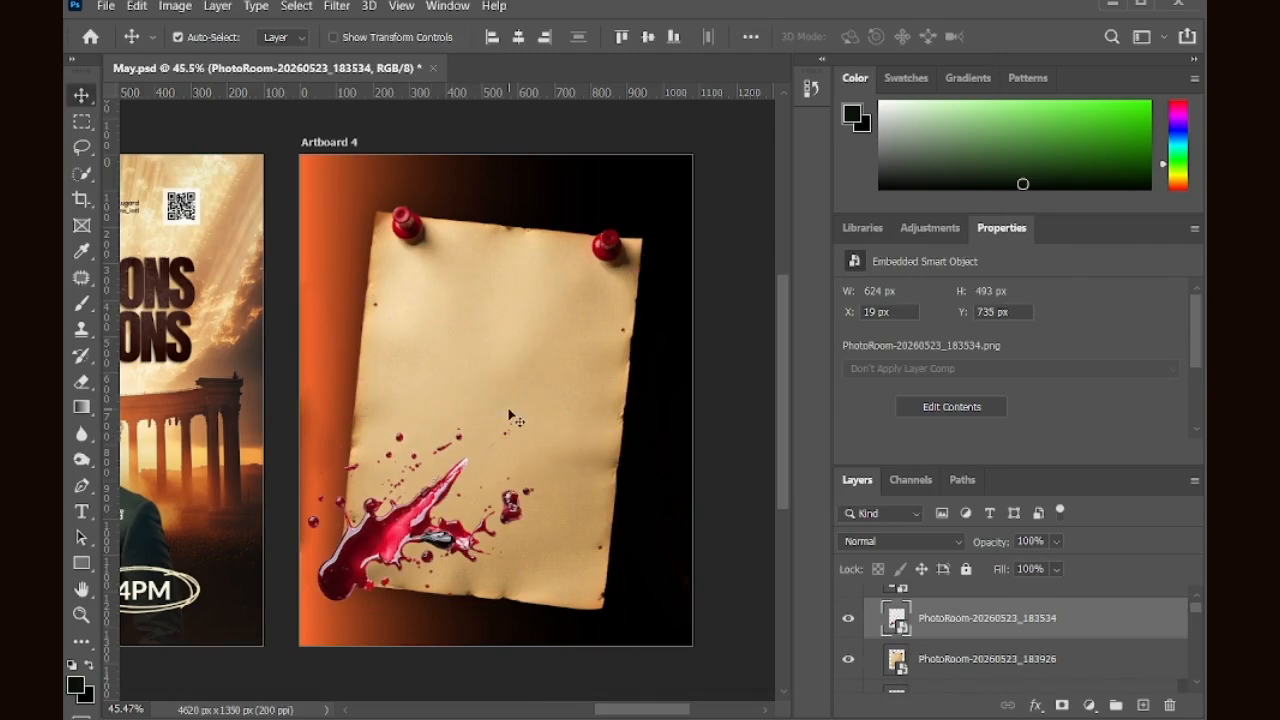
key("ctrl+t")
left_click_drag(556, 372, 300, 644)
key("ctrl+z")
key("ctrl+z")
key("Return")
Step: Shrink the red splash to about 344 × 271 px beside the parchment's right pin and set its blend mode to Linear Light
left_click_drag(385, 542, 624, 340)
key("ctrl+t")
left_click_drag(763, 223, 654, 309)
left_click_drag(601, 329, 550, 302)
key("Return")
left_click(940, 541)
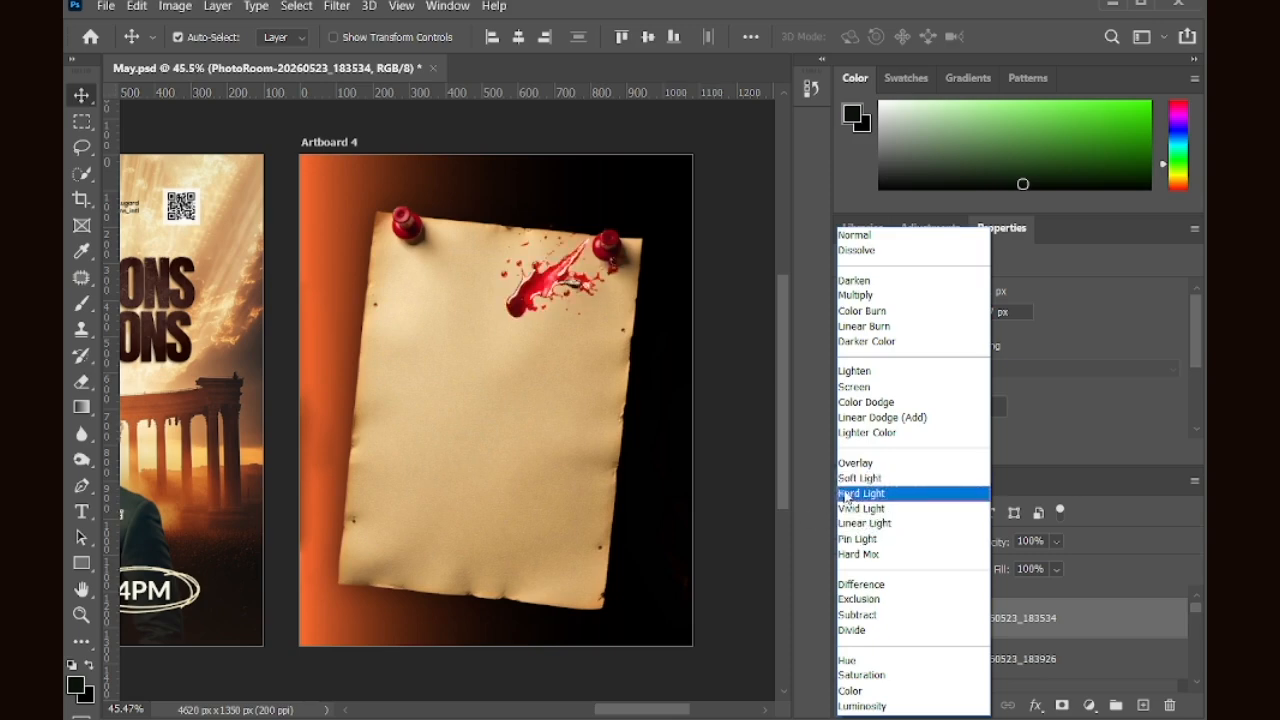
left_click(858, 524)
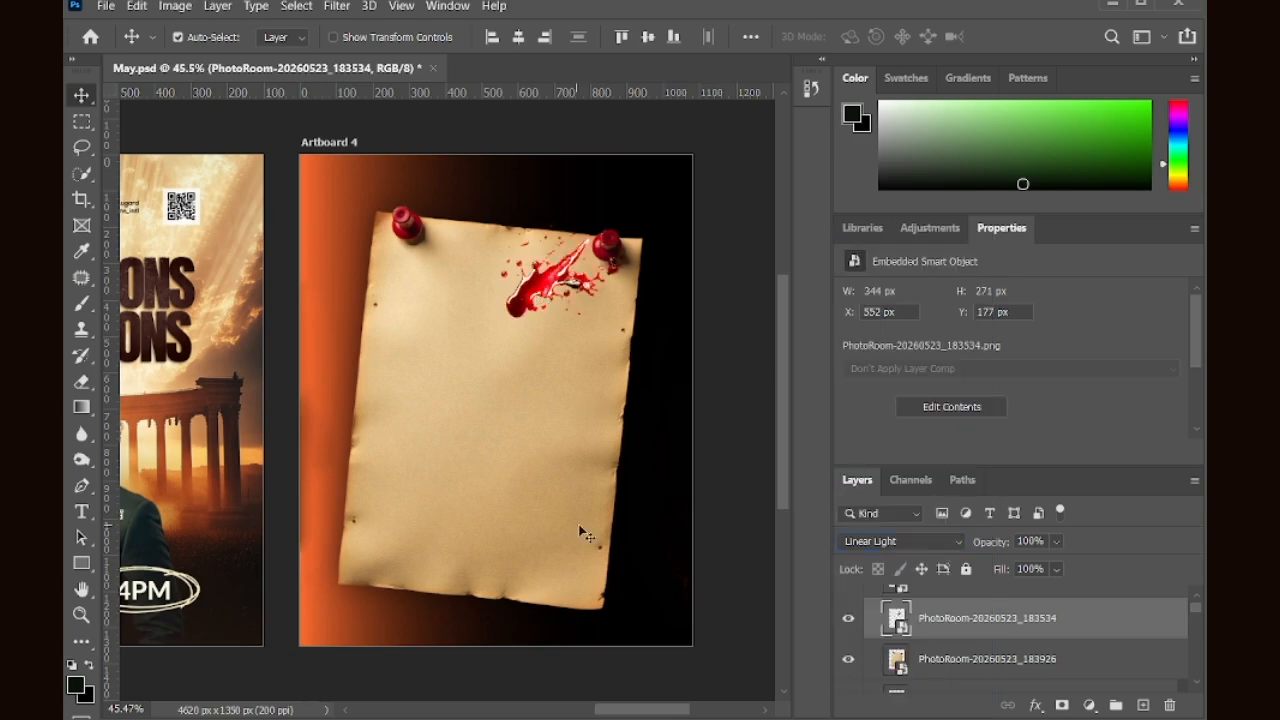
Step: Place the law book and gavel image PhotoRoom-20260523_183959.png and scale it to about 343 × 383 px near the artboard's lower-left corner
left_click(361, 708)
left_click_drag(651, 395, 590, 222)
left_click_drag(495, 183, 492, 449)
left_click_drag(511, 521, 359, 574)
key("Return")
Step: Move the law book onto the parchment's lower-left corner, at about X 57 px, Y 840 px
key("Right")
key("Right")
key("Right")
key("Right")
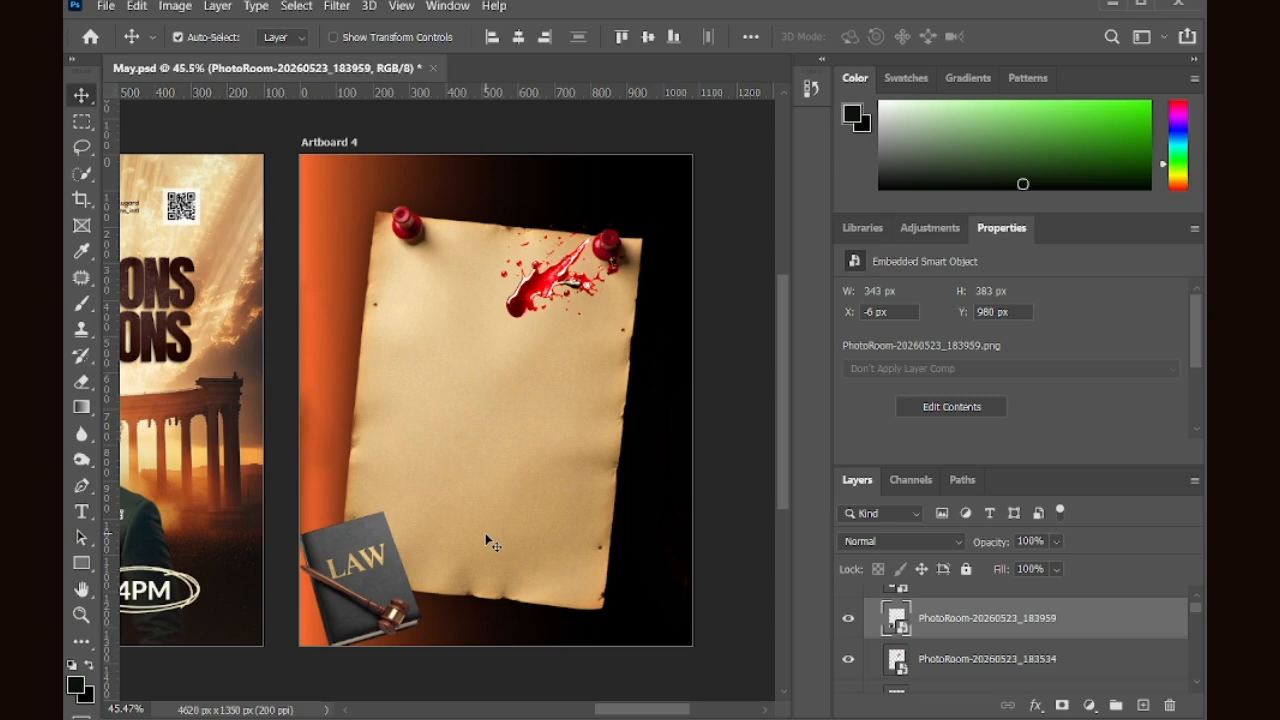
left_click_drag(342, 603, 372, 553)
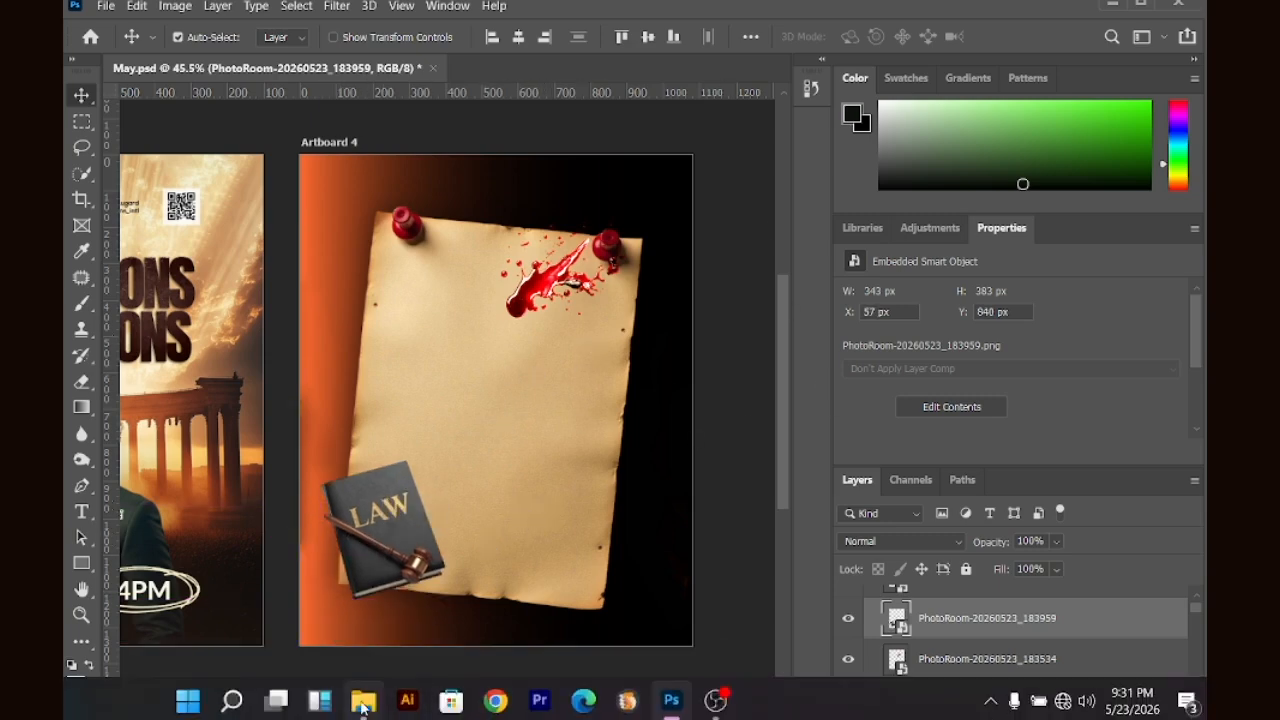
Step: Place the fiery image download - 2026-05-23T170748.561 from File Explorer directly above the BG layer, behind the parchment
left_click(364, 700)
left_click(579, 675)
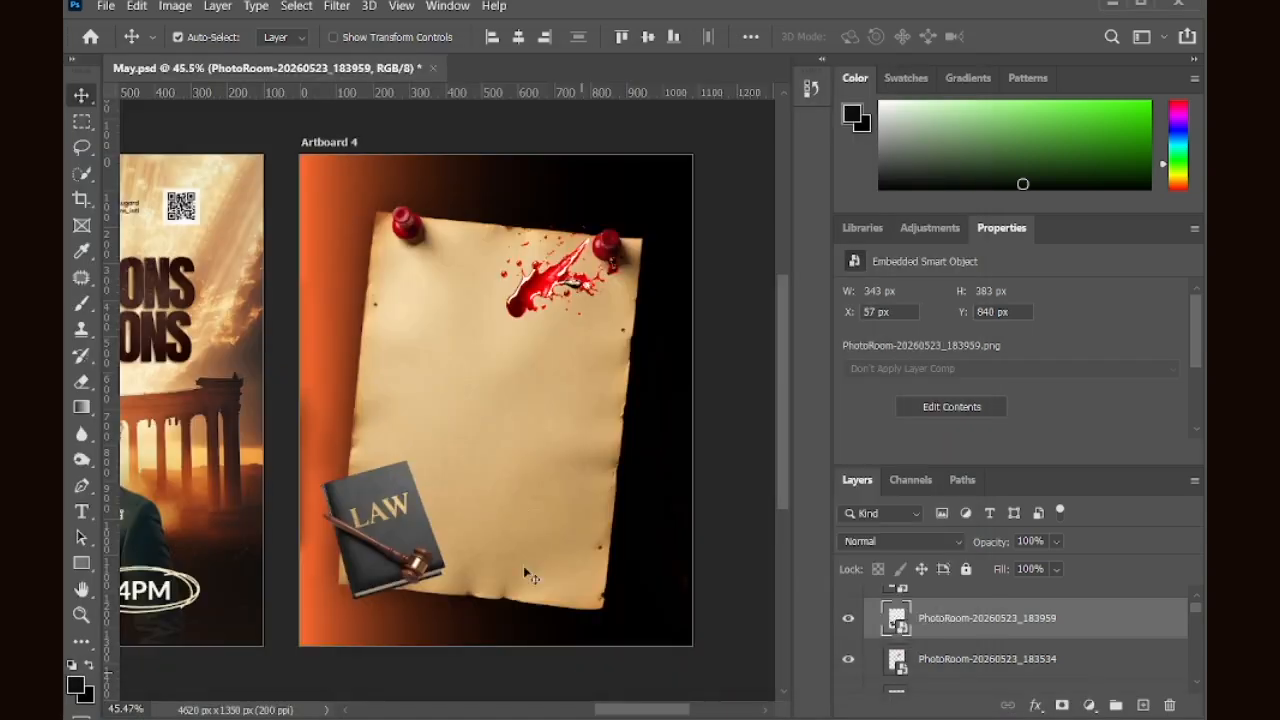
left_click(651, 457)
left_click(364, 704)
left_click_drag(532, 487, 513, 681)
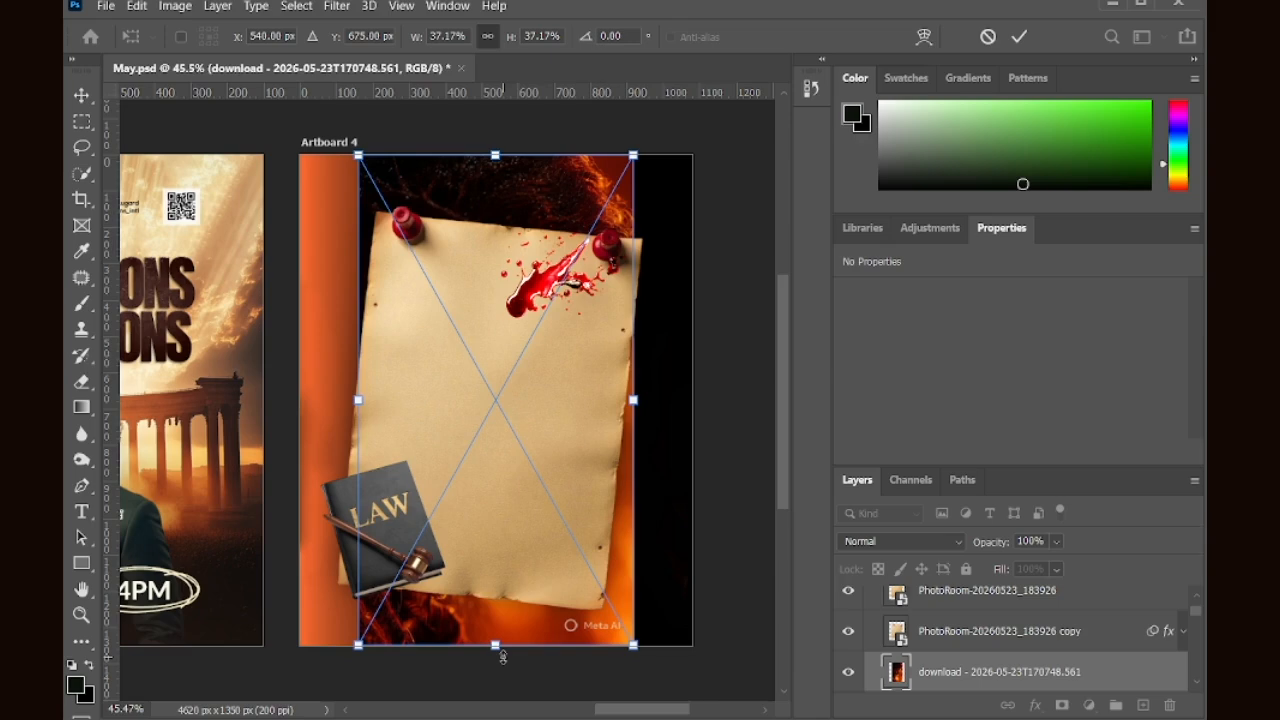
Step: Scale the fiery image to 17.93% and position it in the artboard's upper-left corner
left_click_drag(527, 195, 453, 192)
left_click_drag(562, 645, 418, 384)
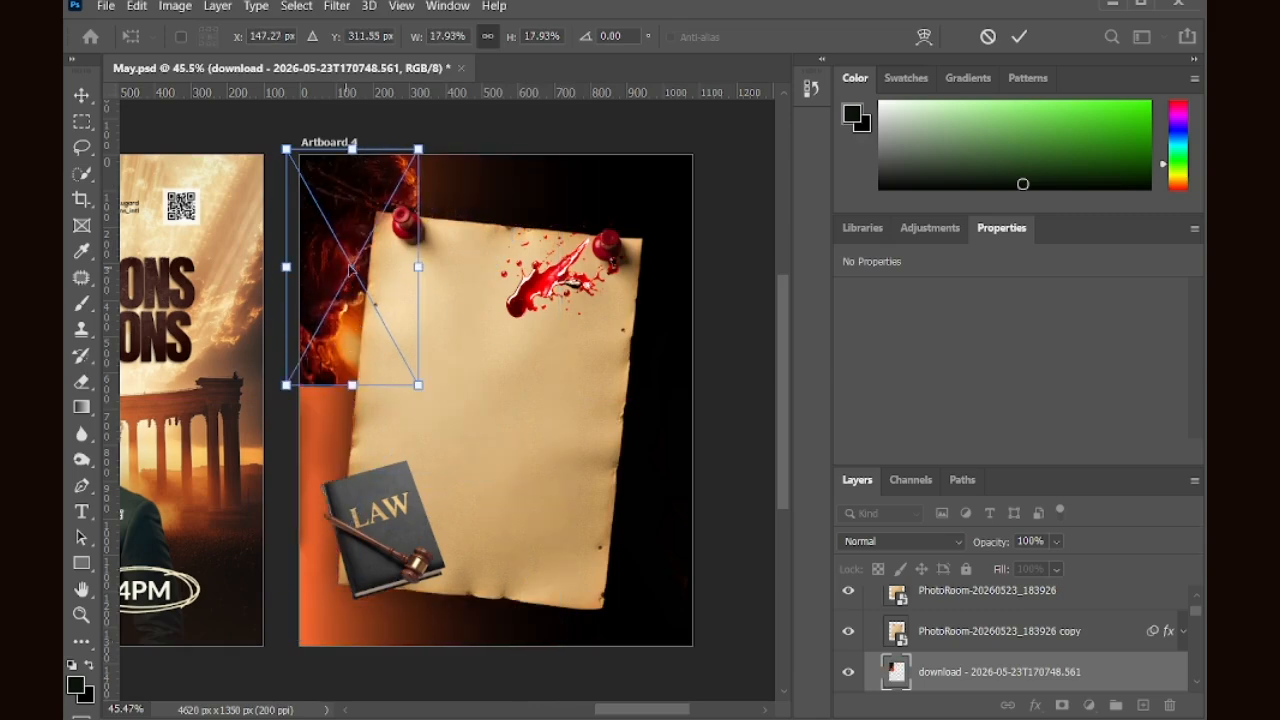
left_click(1019, 36)
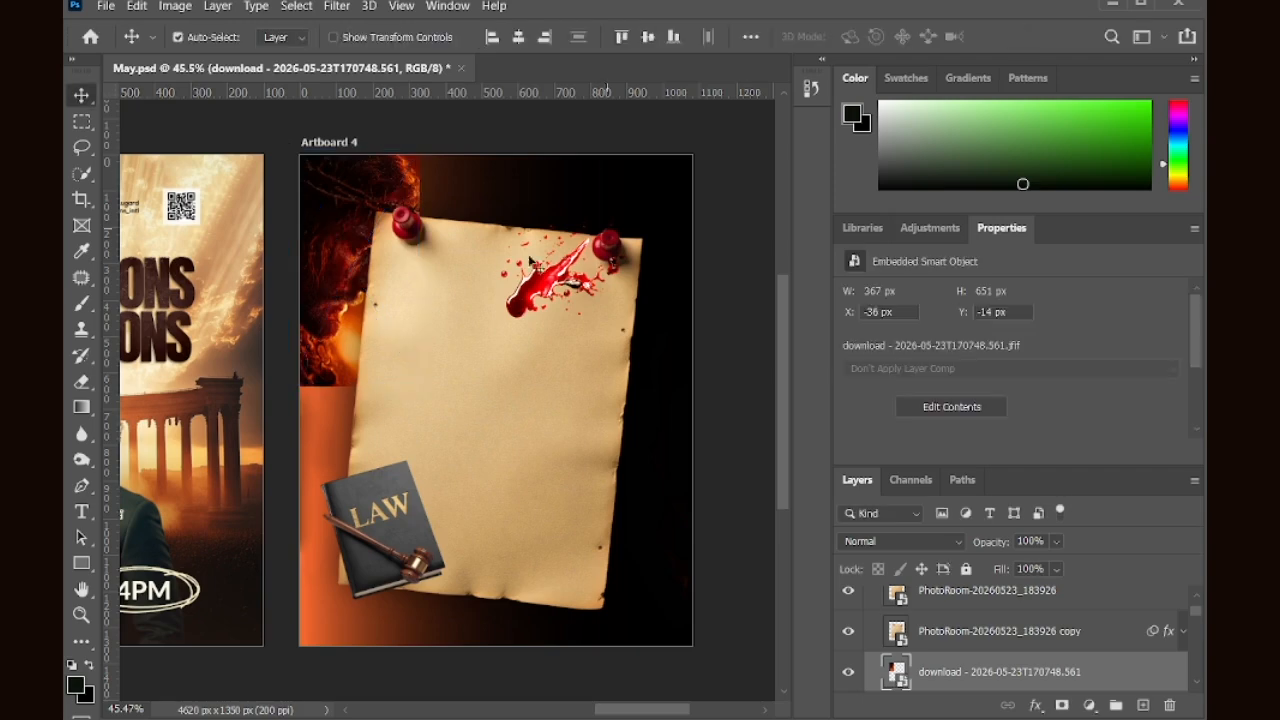
Step: Nudge the fiery image left to X -52 px
left_click_drag(483, 255, 488, 262)
key("Left")
key("Left")
key("Left")
key("Left")
key("Left")
key("Left")
key("Left")
key("Left")
key("Left")
key("Left")
key("Left")
key("Left")
key("Left")
key("Left")
key("Left")
key("Left")
key("Left")
key("Left")
key("Left")
key("Left")
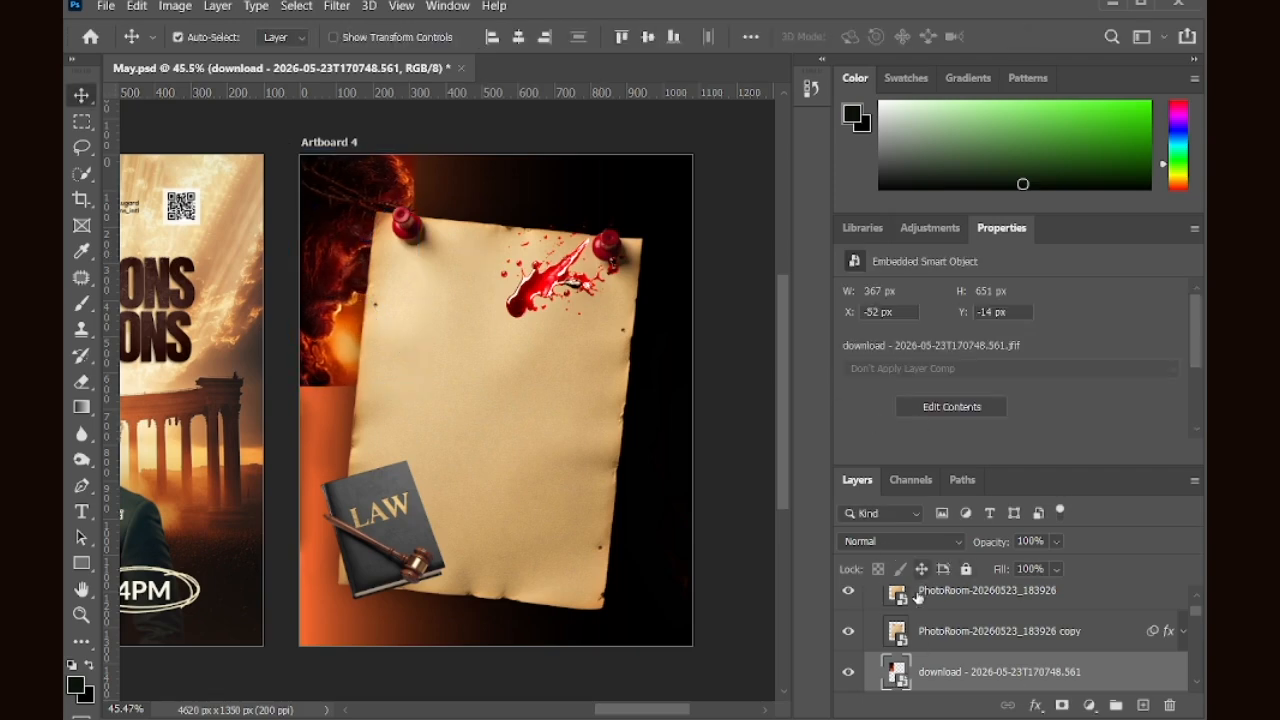
Step: Set the fiery image's blend mode to Luminosity and add a layer mask to it
left_click(900, 541)
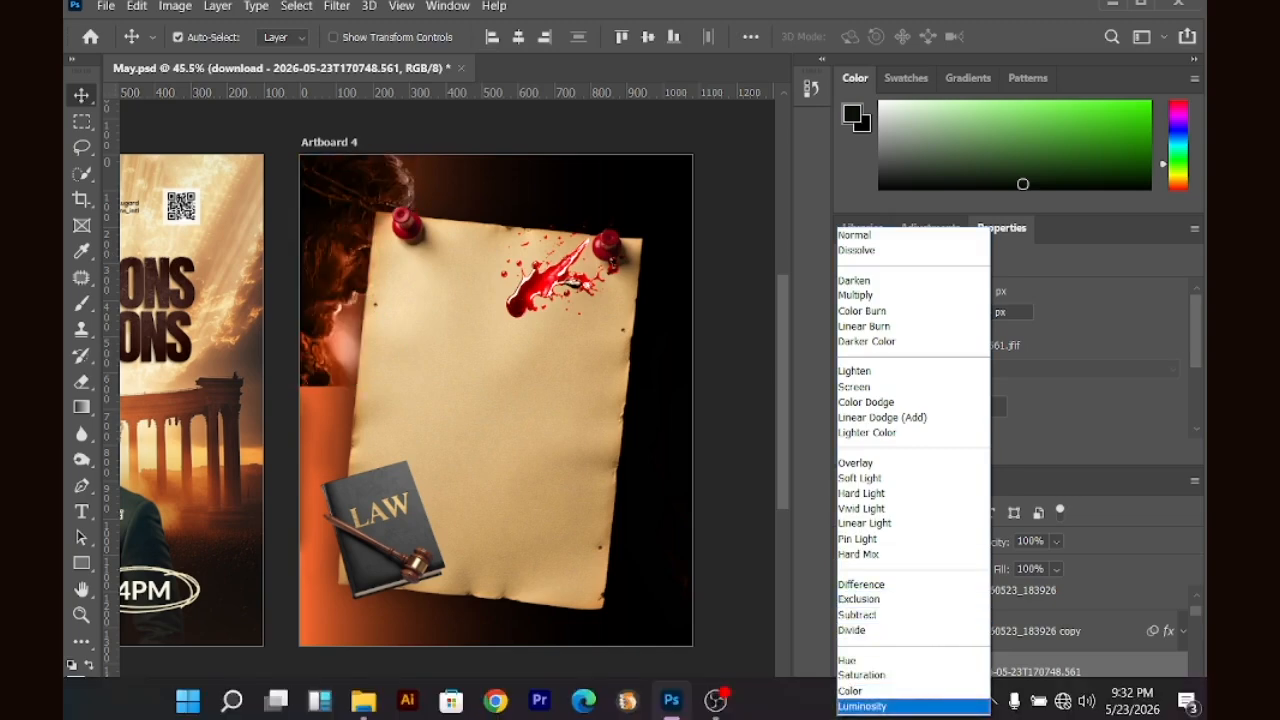
left_click(902, 712)
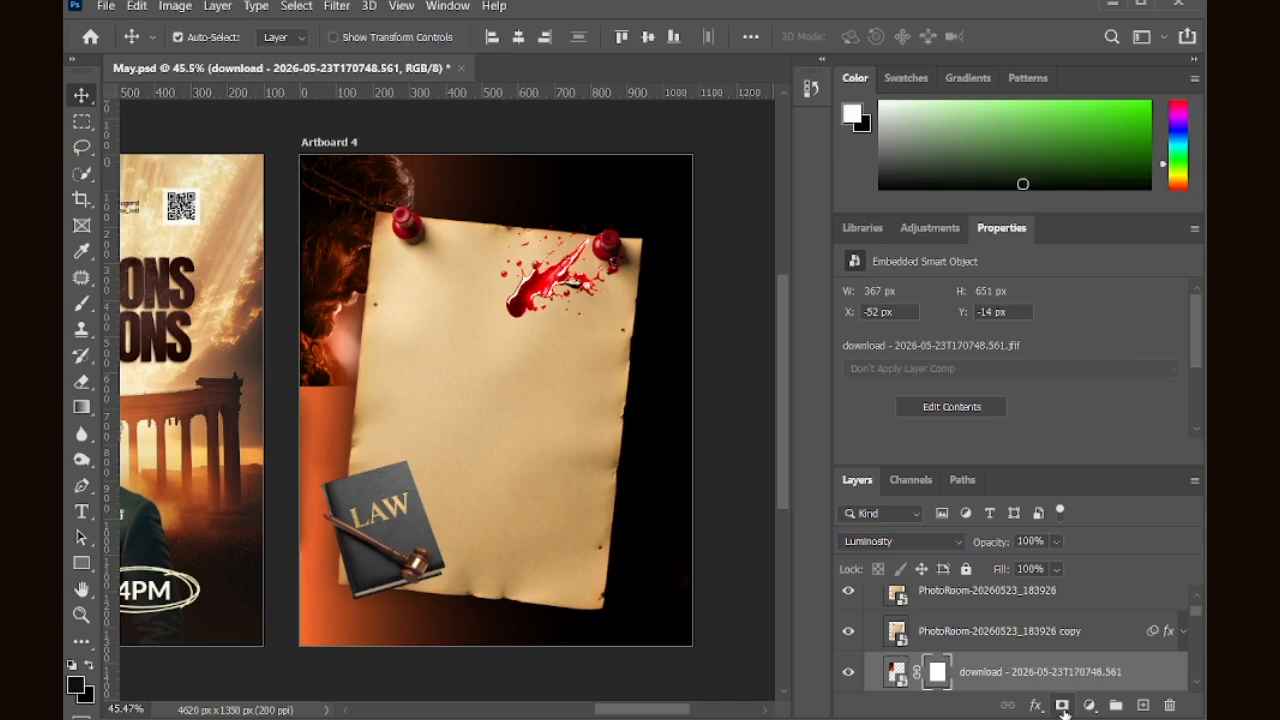
left_click(1062, 705)
Step: Paint black on the mask with a soft 125-pixel brush at 32% opacity to fade the fiery image's lower edge
key("b")
key("x")
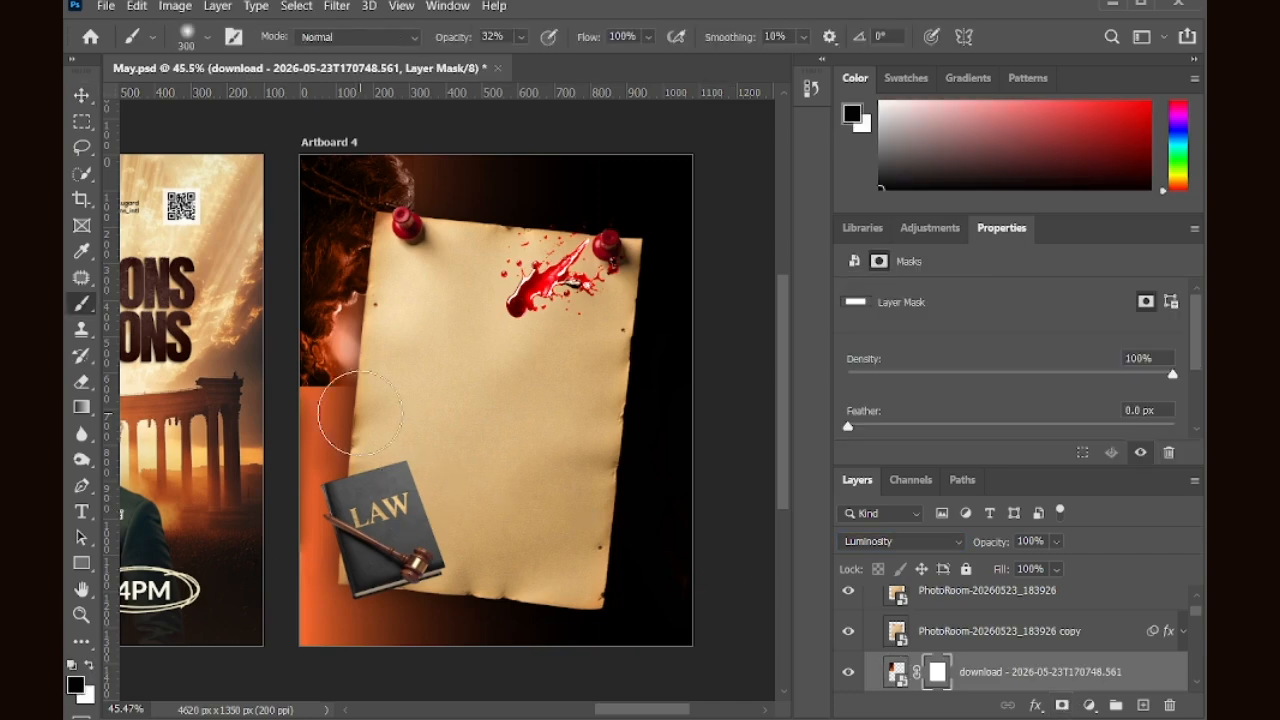
key("bracketleft")
key("bracketleft")
key("bracketleft")
key("bracketleft")
key("bracketleft")
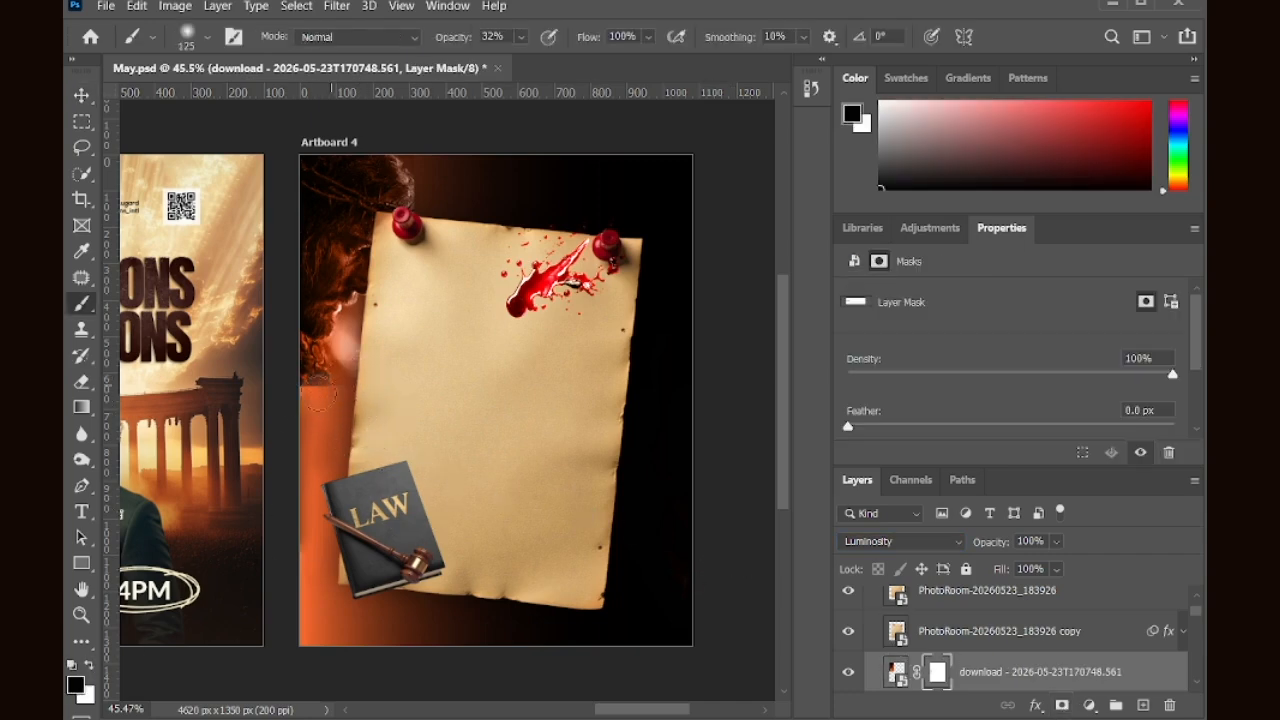
mouse_move(378, 390)
left_mouse_down()
mouse_move(308, 409)
mouse_move(364, 358)
left_mouse_up()
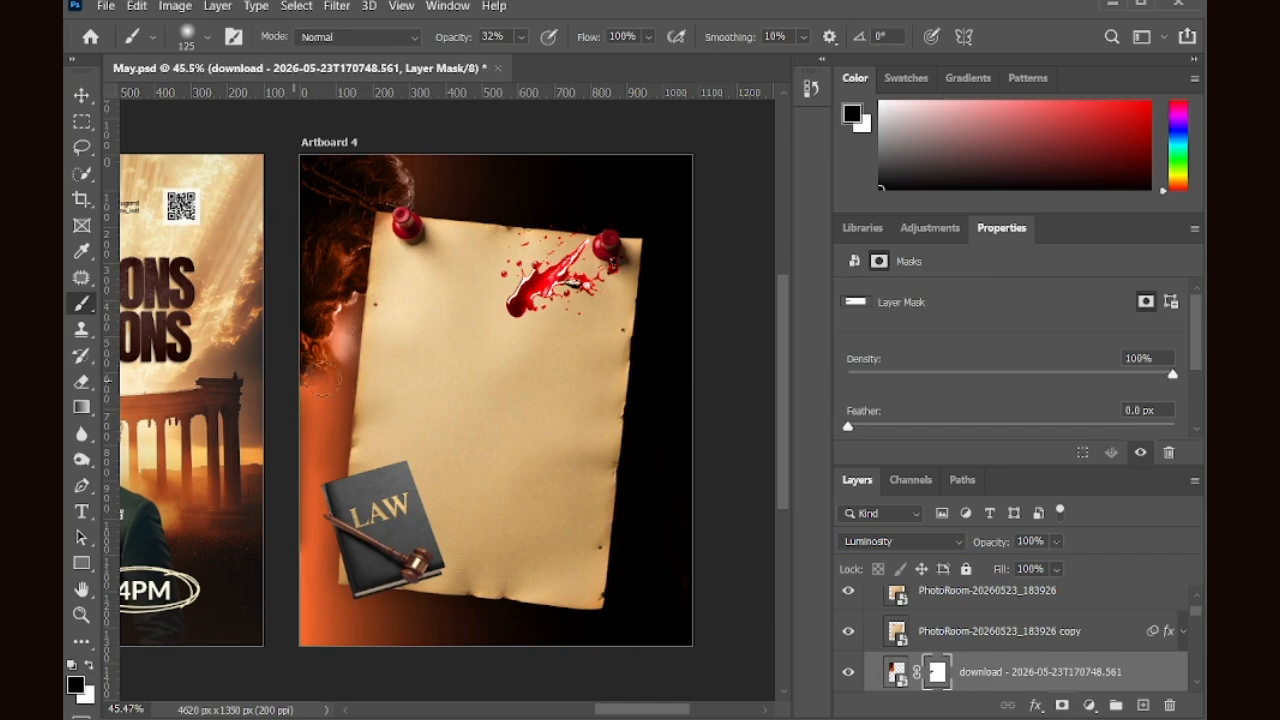
mouse_move(316, 392)
left_mouse_down()
mouse_move(288, 417)
mouse_move(324, 362)
left_mouse_up()
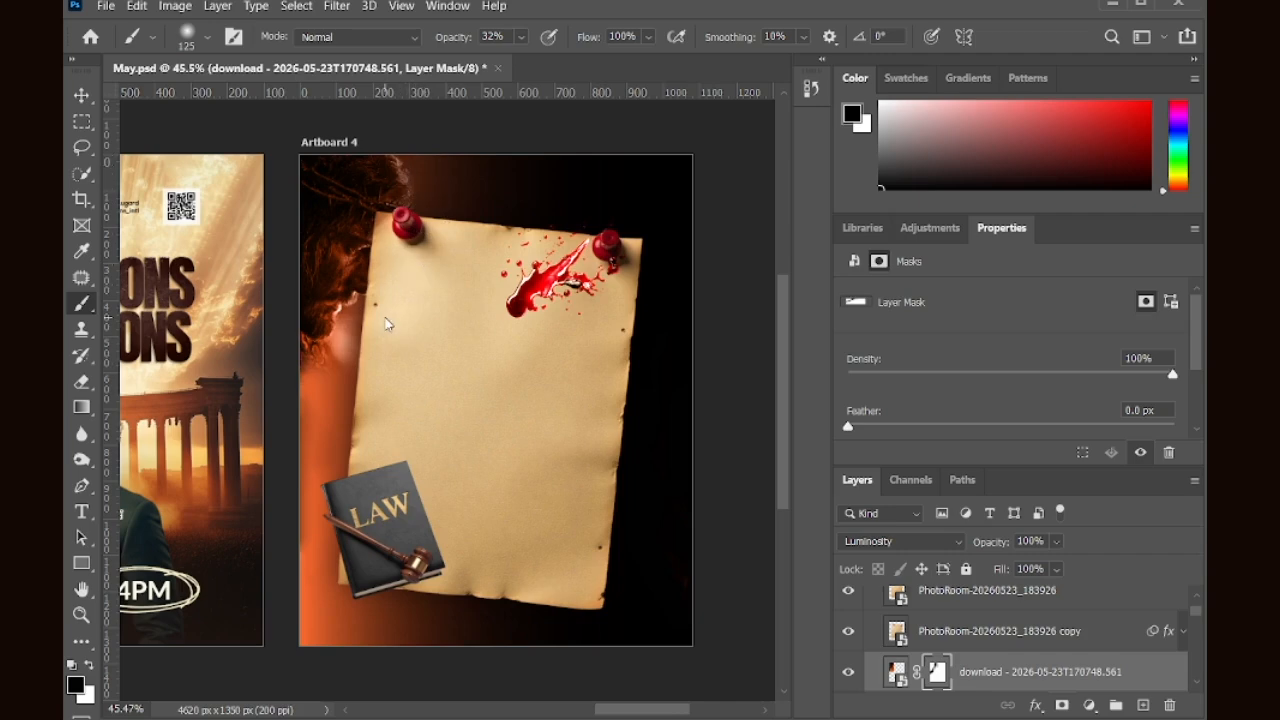
key("v")
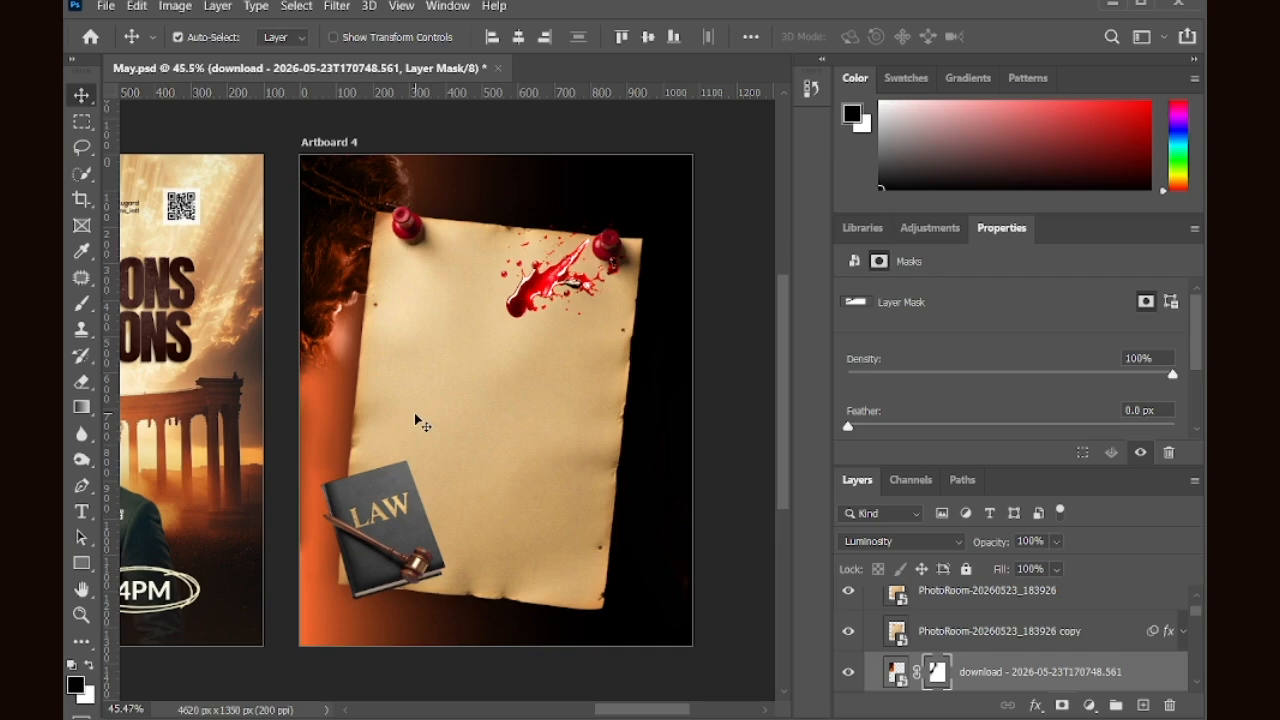
Step: Duplicate the law book layer and set the copy's blend mode to Hard Light
left_click(422, 518)
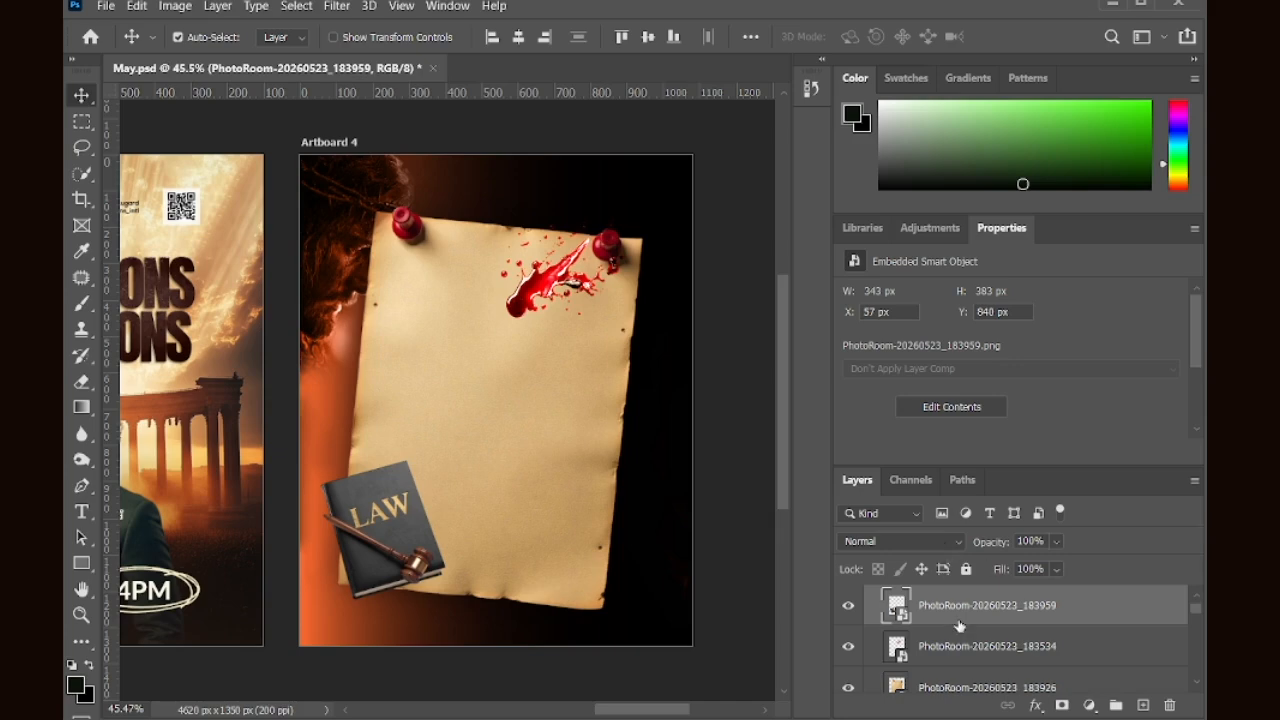
key("ctrl+j")
left_click(904, 541)
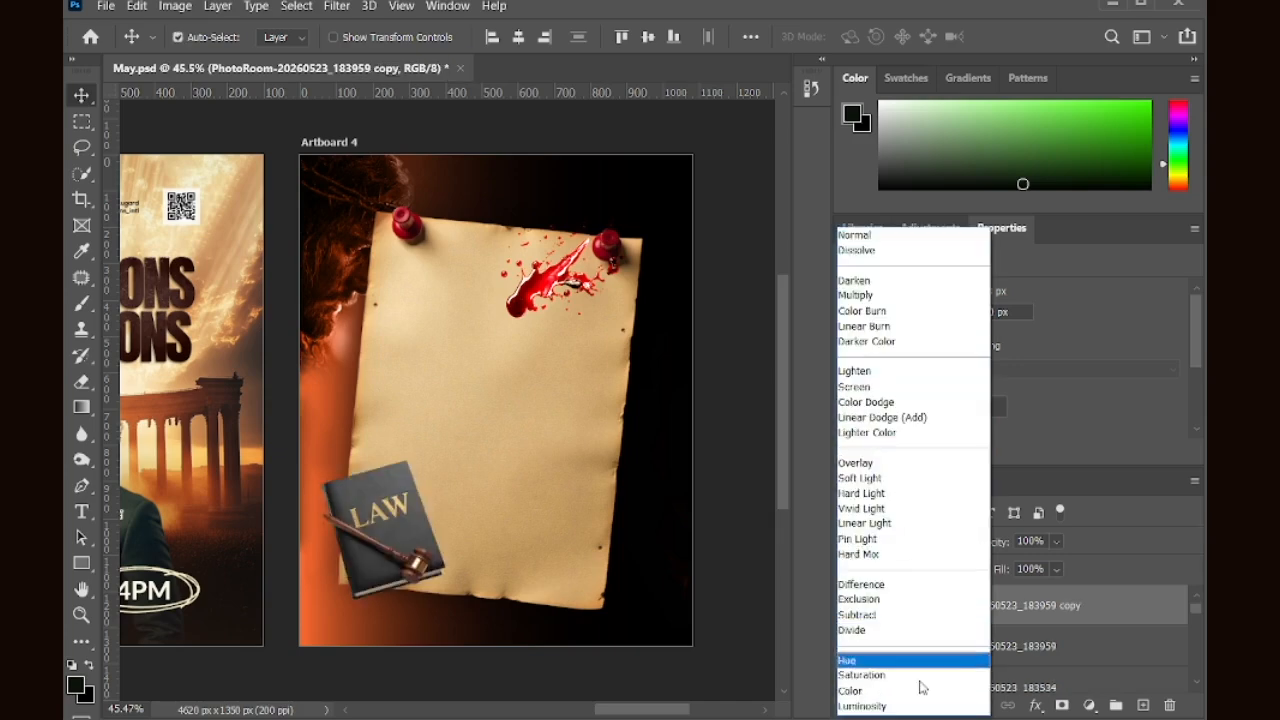
left_click(898, 493)
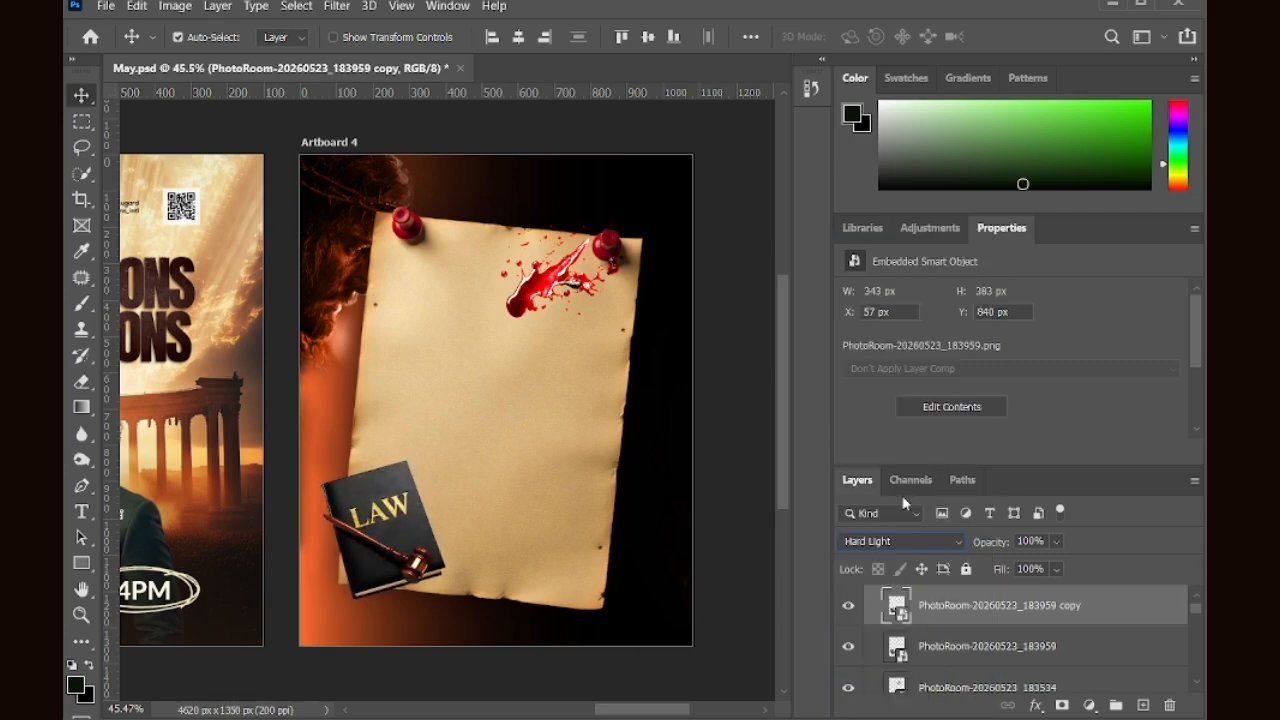
left_click(845, 610)
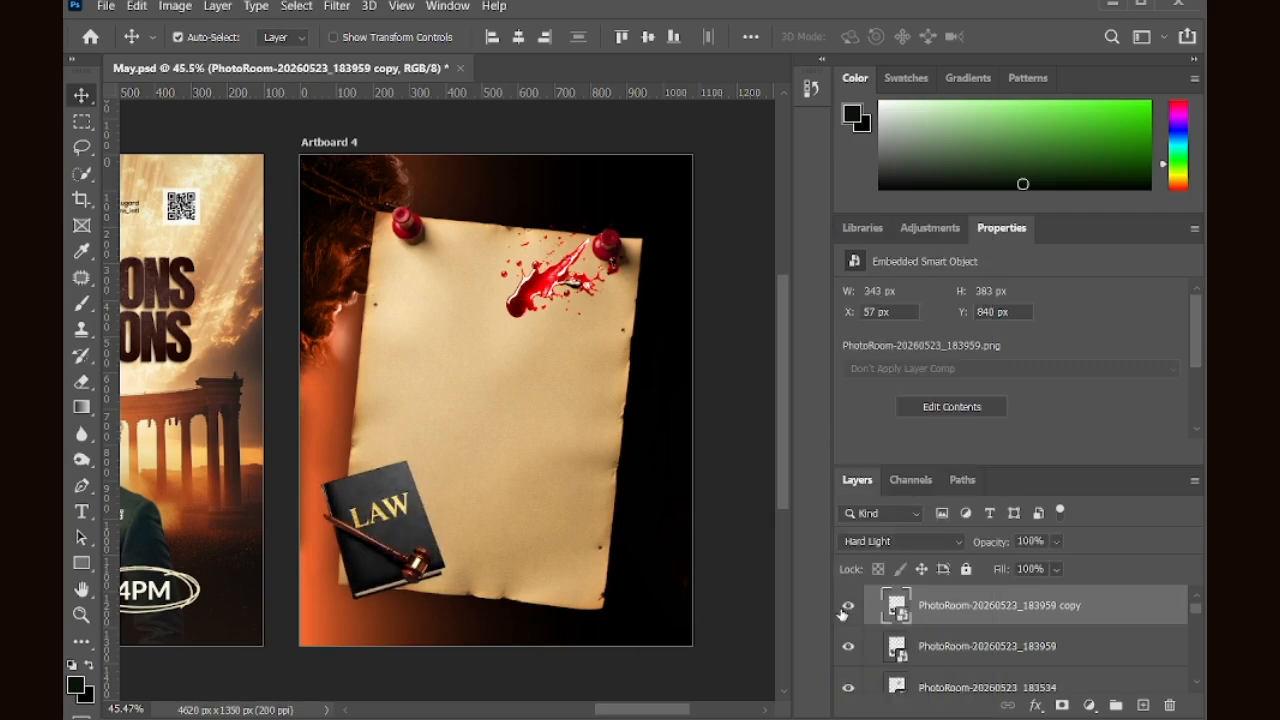
Step: Duplicate the original law book layer again and move this second copy beneath the original
left_click(950, 662)
key("ctrl+j")
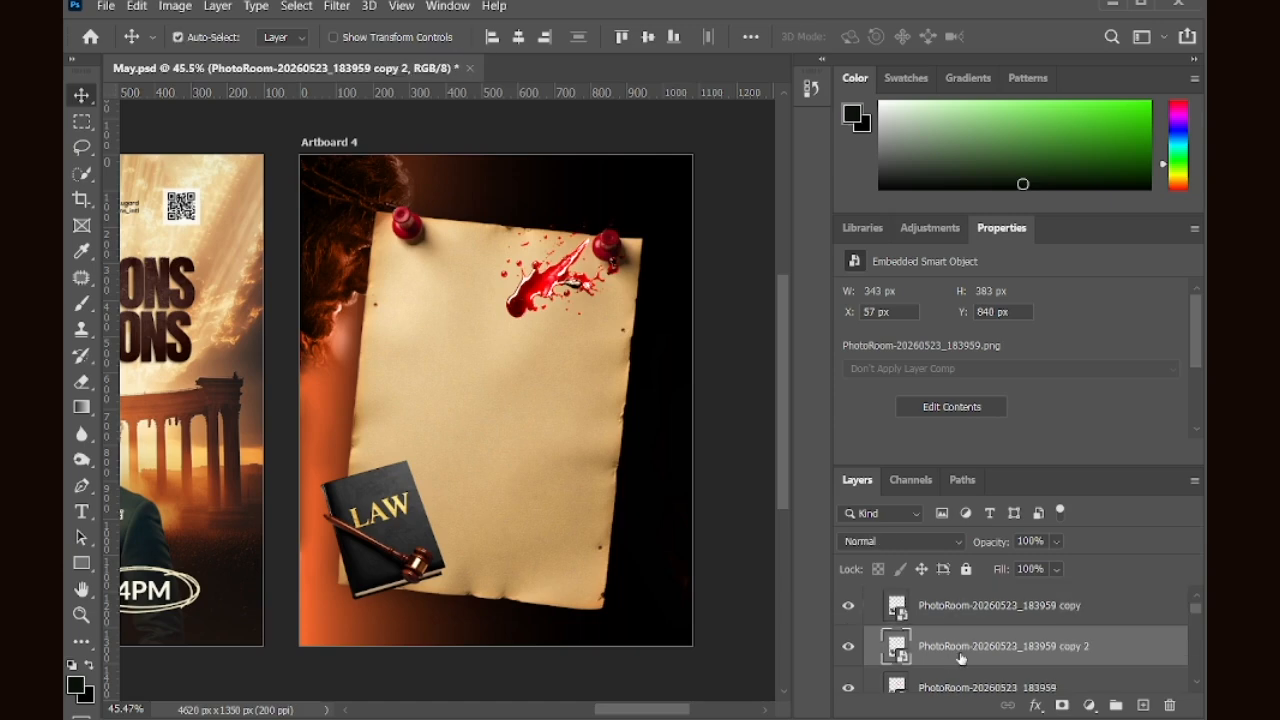
key("ctrl+bracketleft")
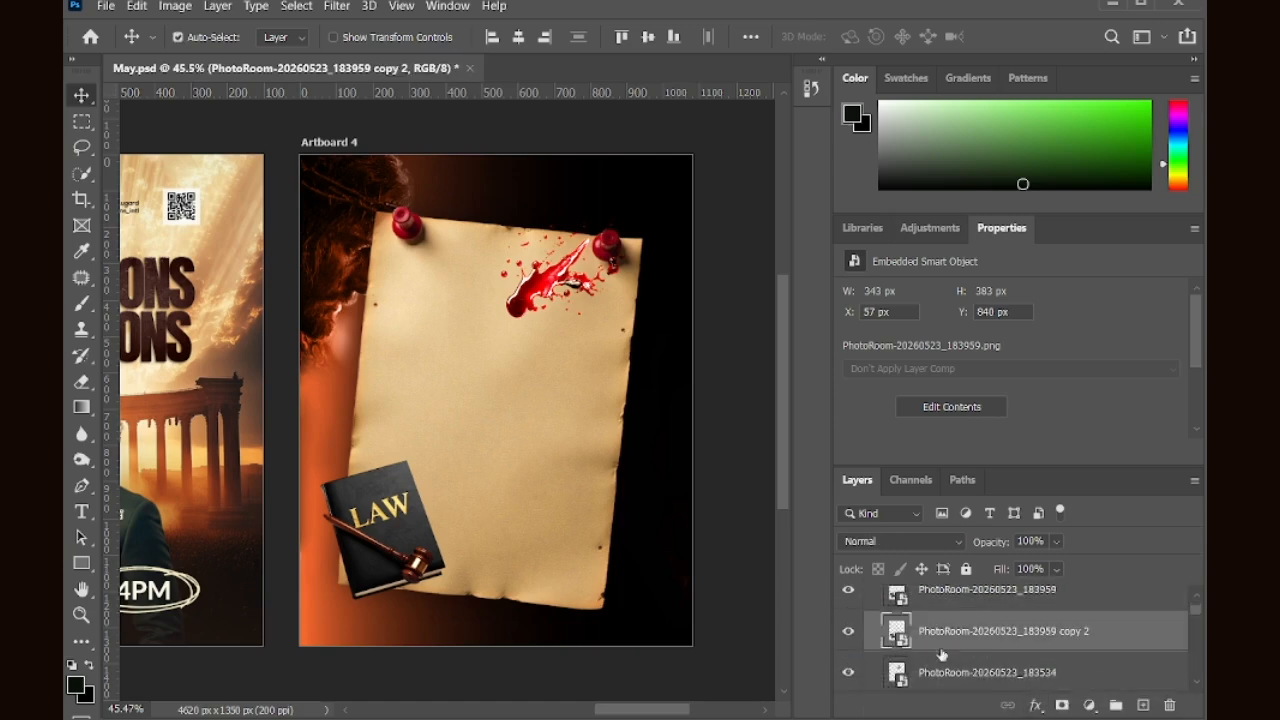
Step: Apply a Color Overlay to the lower law book copy to form its shadow
left_click(1036, 705)
left_click(1070, 630)
key("Return")
left_click(1184, 631)
Step: Soften the law book's shadow copy with a Gaussian Blur
left_click(337, 6)
mouse_move(410, 216)
left_click(665, 291)
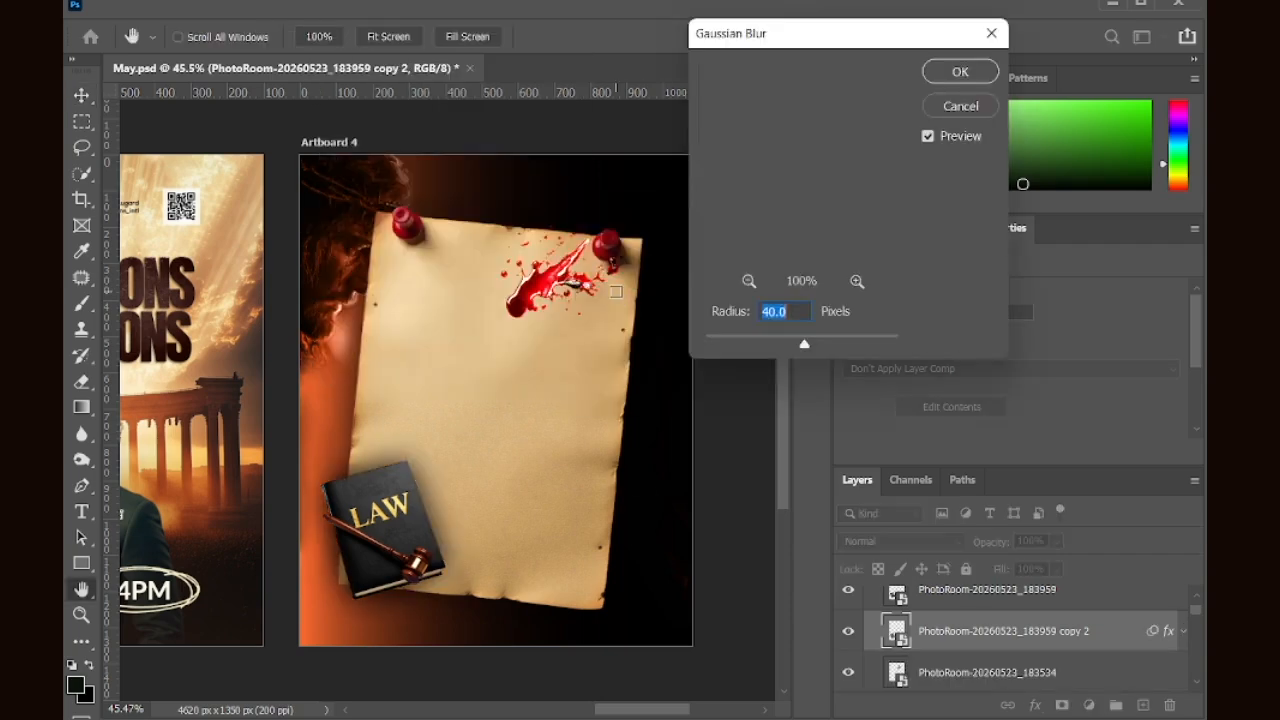
left_click_drag(776, 344, 789, 344)
left_click(960, 71)
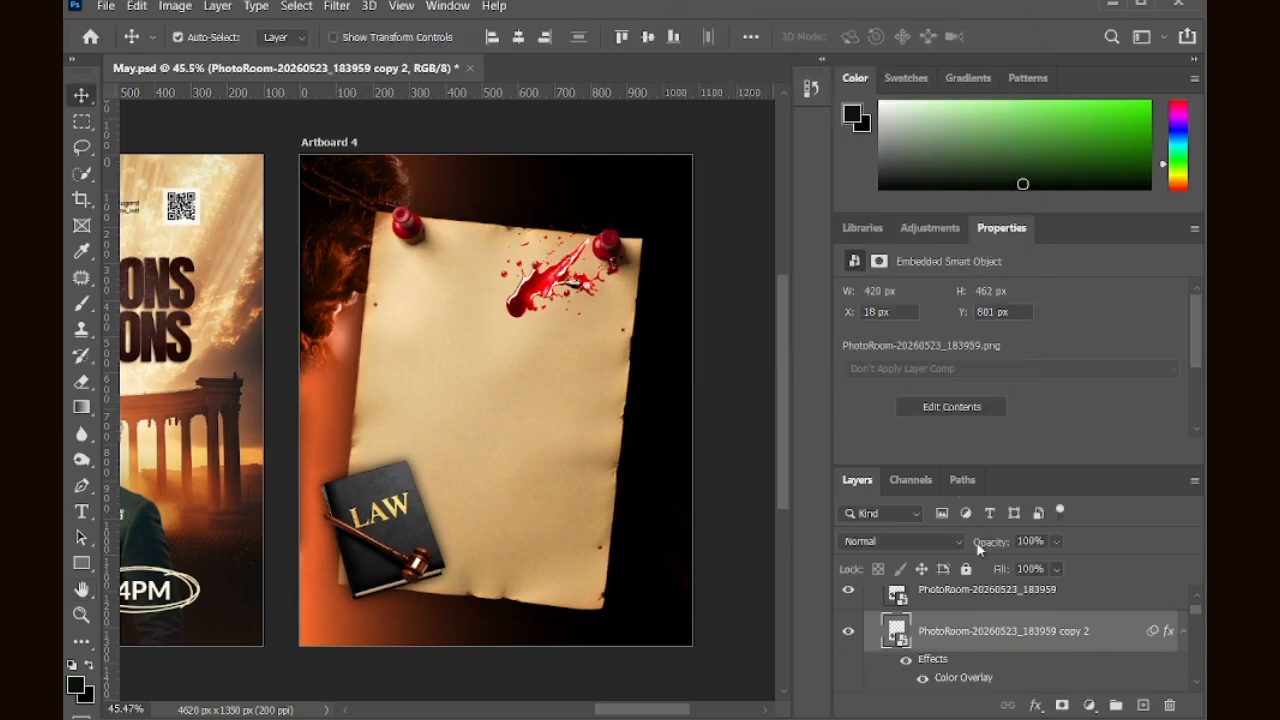
Step: Lower the law book shadow's opacity to 53% and compare the artwork with the shadow hidden and shown
left_click_drag(968, 539, 976, 543)
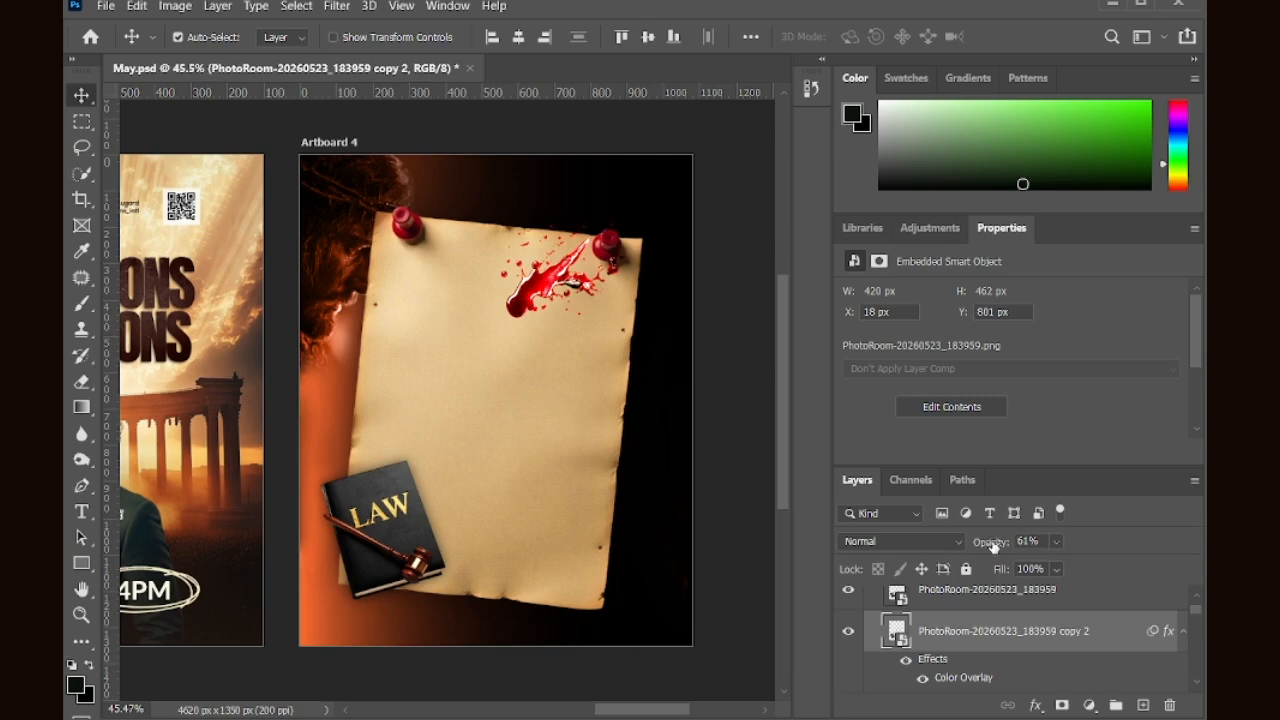
left_click(847, 632)
left_click(847, 632)
left_click(1182, 632)
scroll(560, 515, "up", 1)
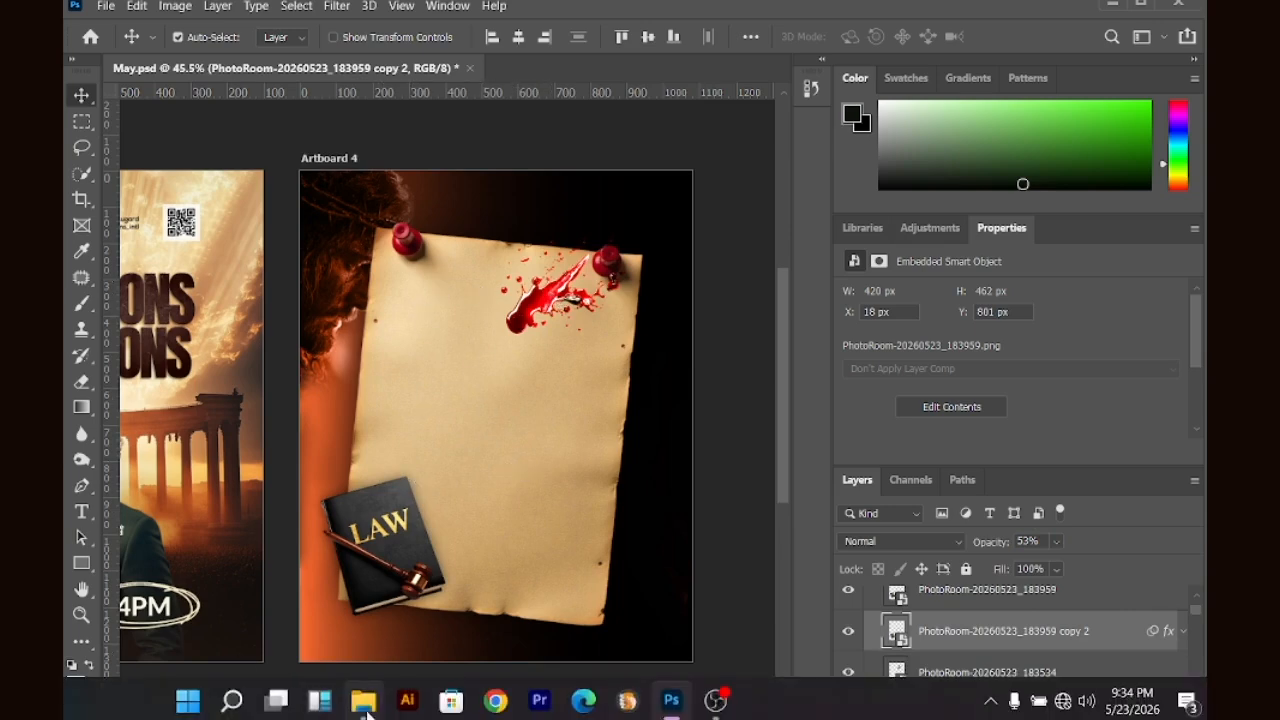
Step: Place the blood-drop image PhotoRoom-20260523_184130.png on Artboard 4 and position it over the lower half of the parchment
left_click(364, 704)
left_click_drag(303, 340, 714, 681)
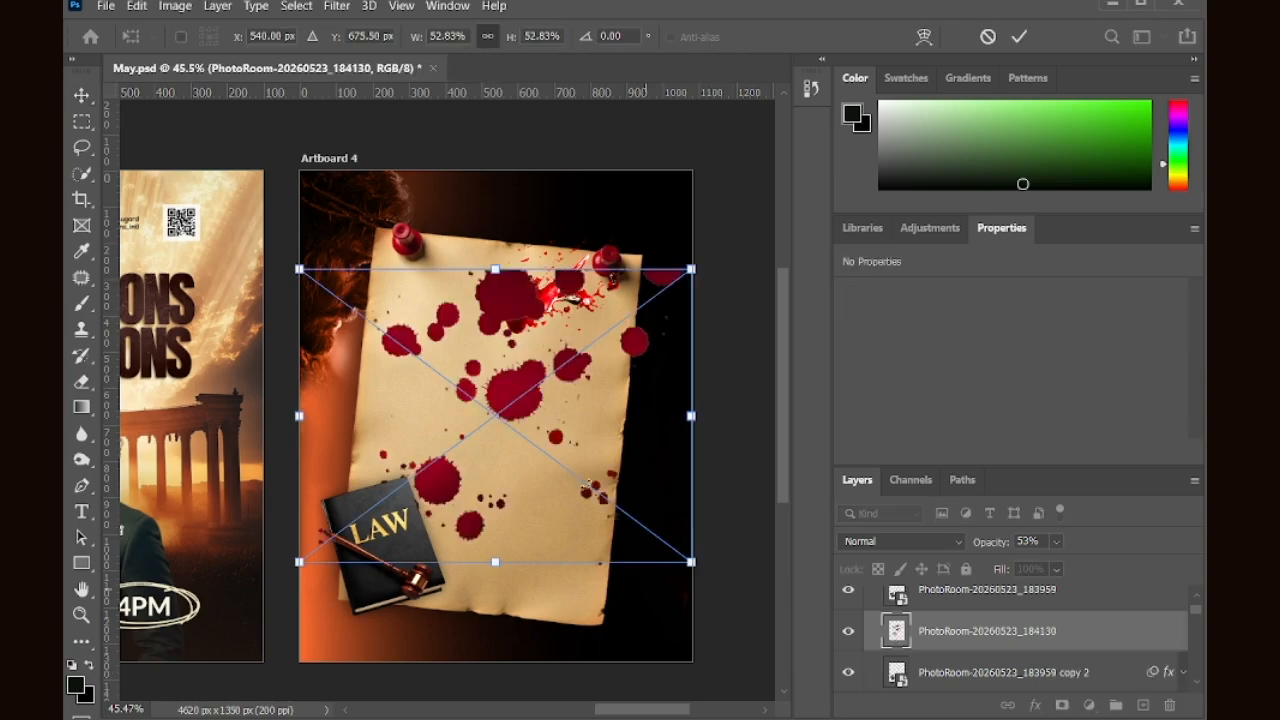
left_click_drag(522, 393, 522, 512)
key("Return")
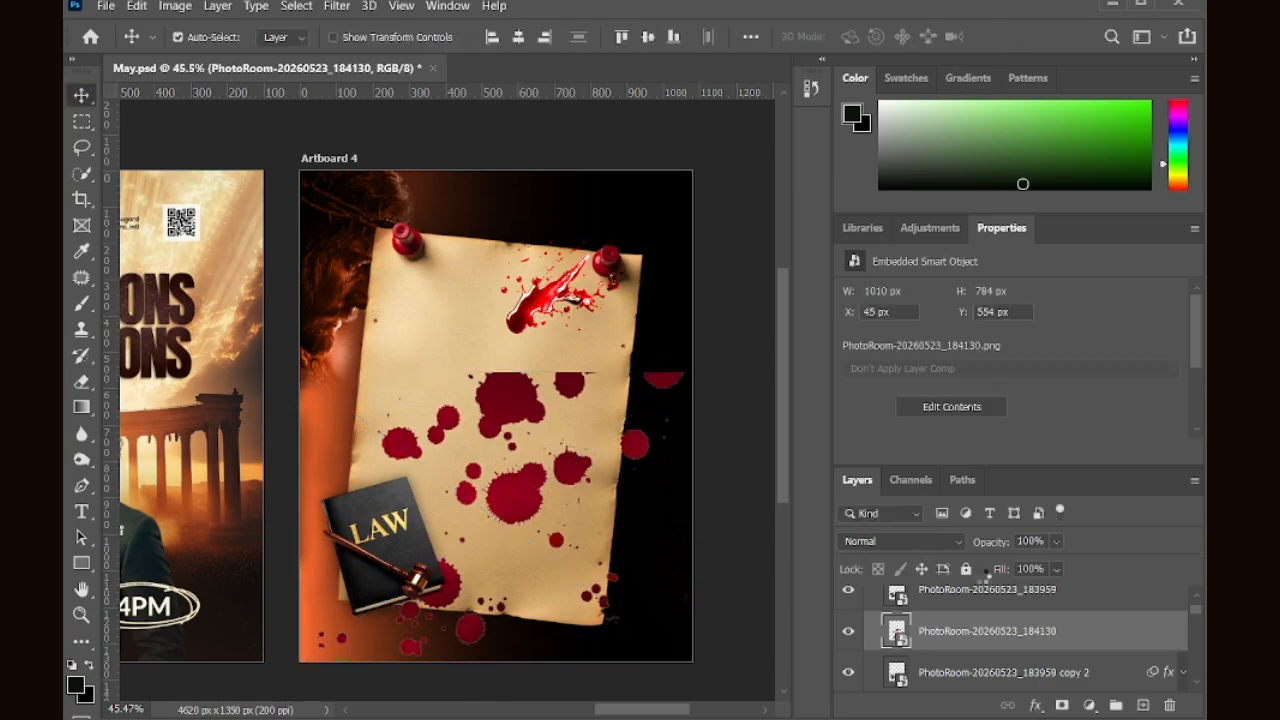
Step: Set the blood-drop layer's blend mode to Linear Burn and move it up to the artboard's upper edge
left_click(932, 540)
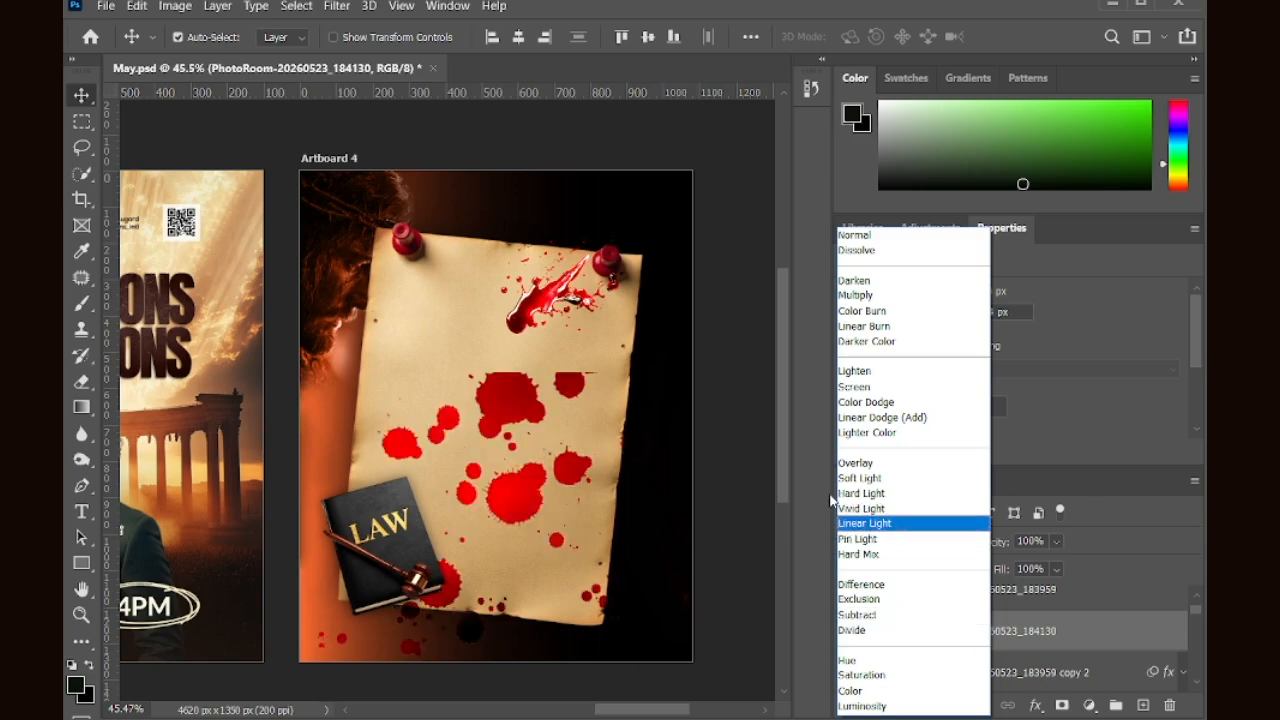
left_click(862, 326)
left_click_drag(518, 430, 505, 243)
left_click_drag(509, 205, 509, 207)
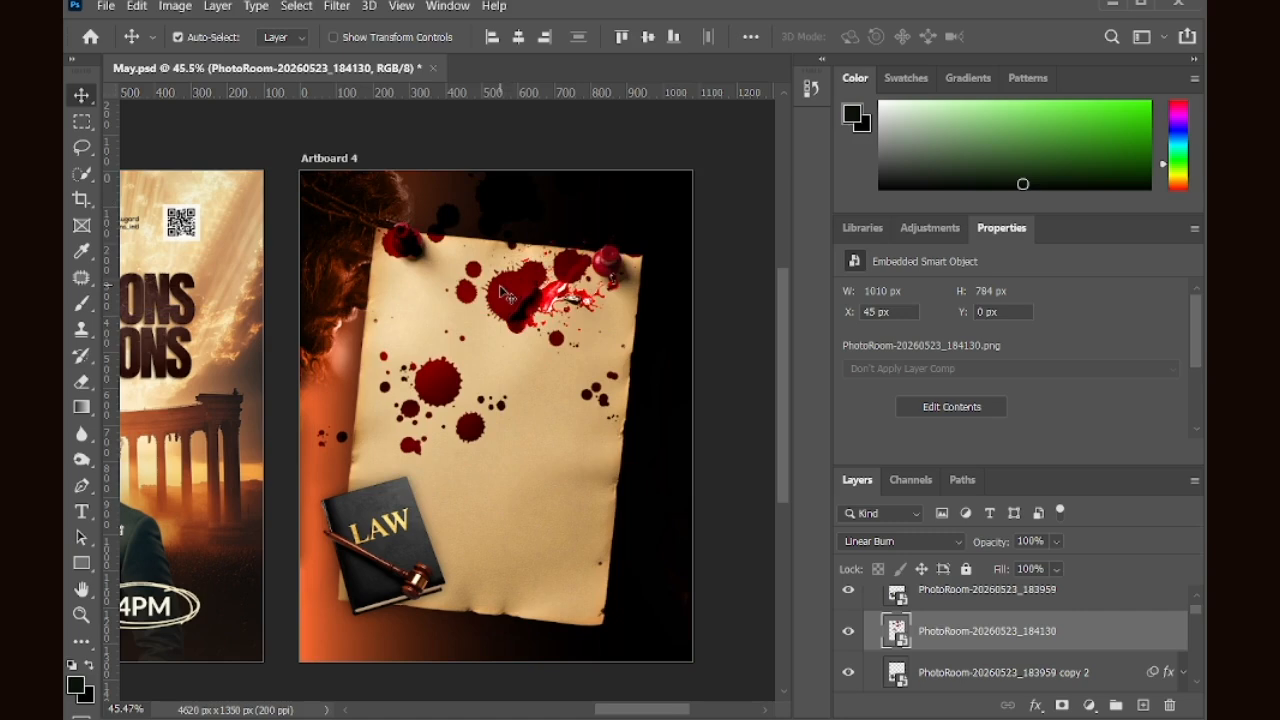
Step: Move the blood-drop layer above the law book layers in the stack and hide it
scroll(1015, 664, "up", 1)
left_click_drag(933, 682, 845, 652)
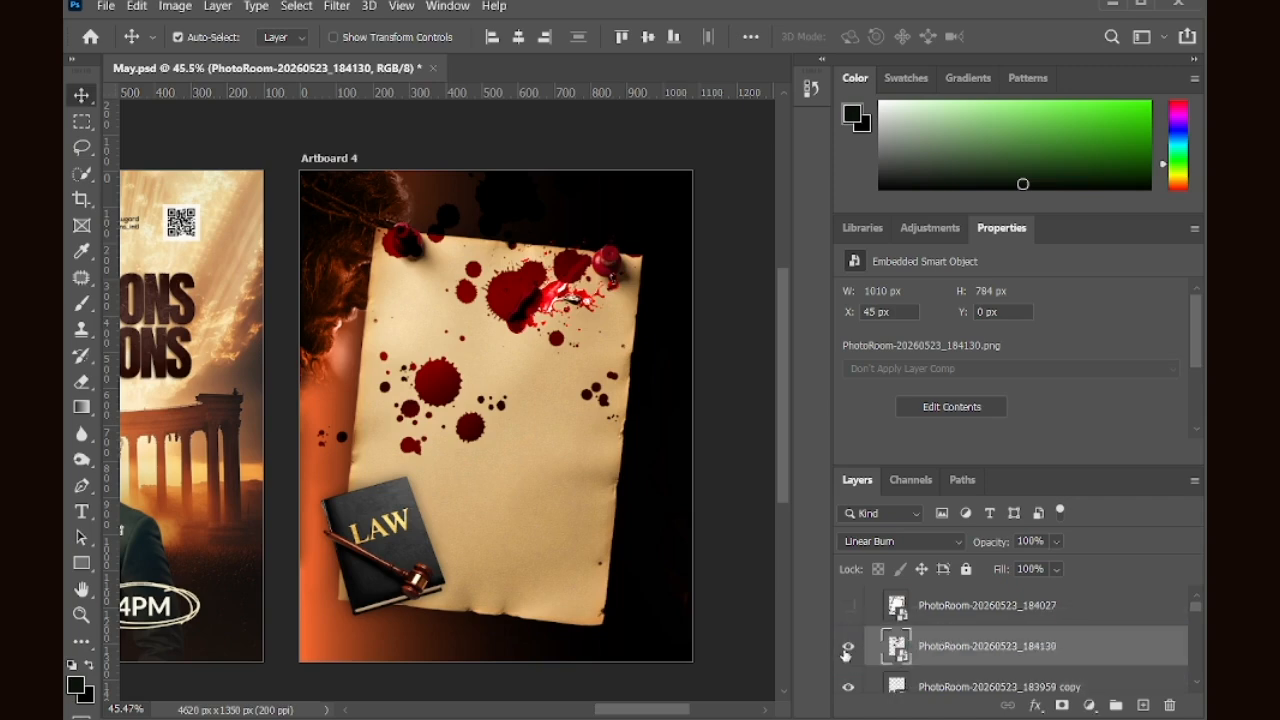
left_click(847, 647)
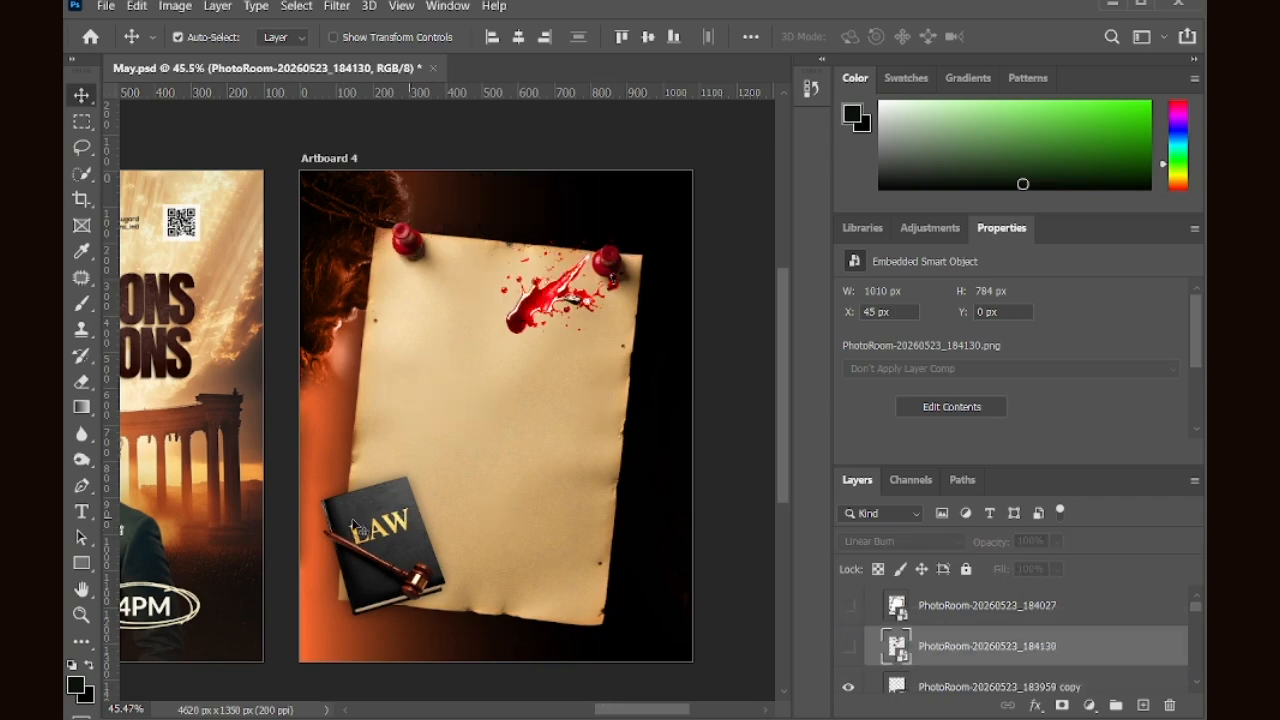
Step: Duplicate the parchment layer and set the copy to Multiply at 58% opacity
scroll(395, 532, "up", 1)
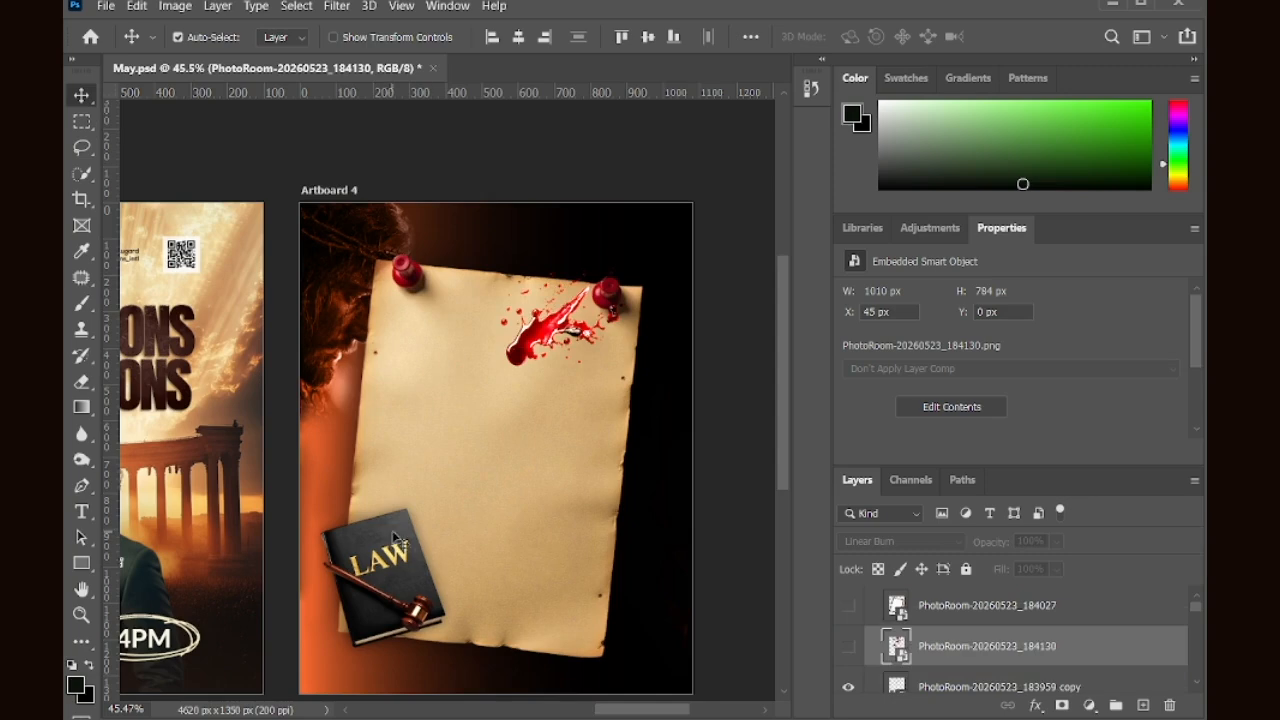
left_click(557, 537)
key("ctrl+j")
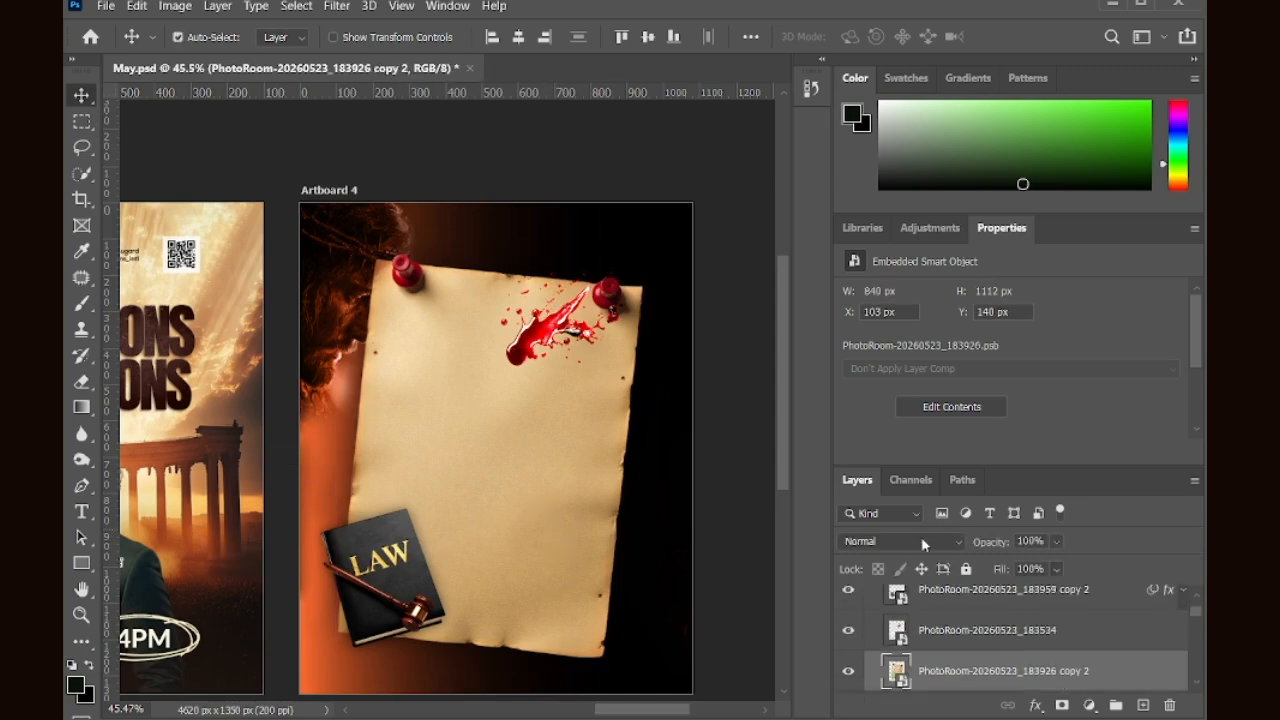
left_click(922, 541)
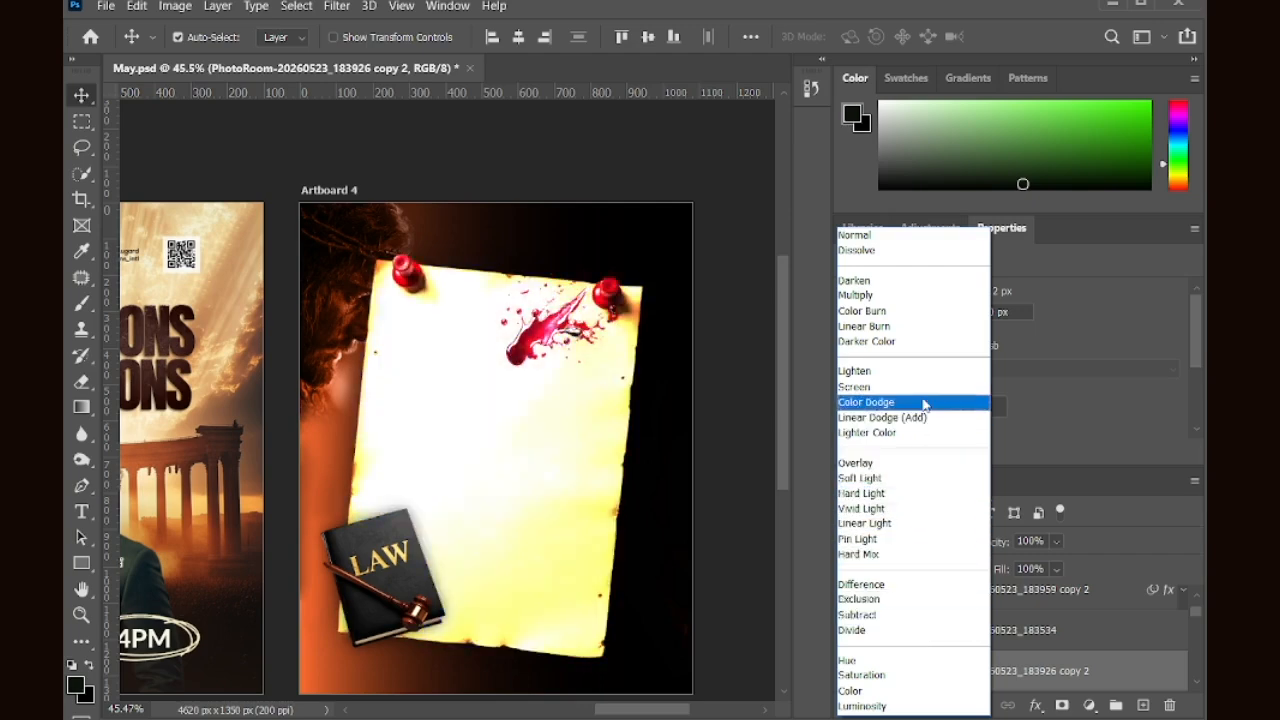
left_click(930, 295)
mouse_move(1006, 544)
left_mouse_down()
mouse_move(985, 545)
mouse_move(996, 543)
left_mouse_up()
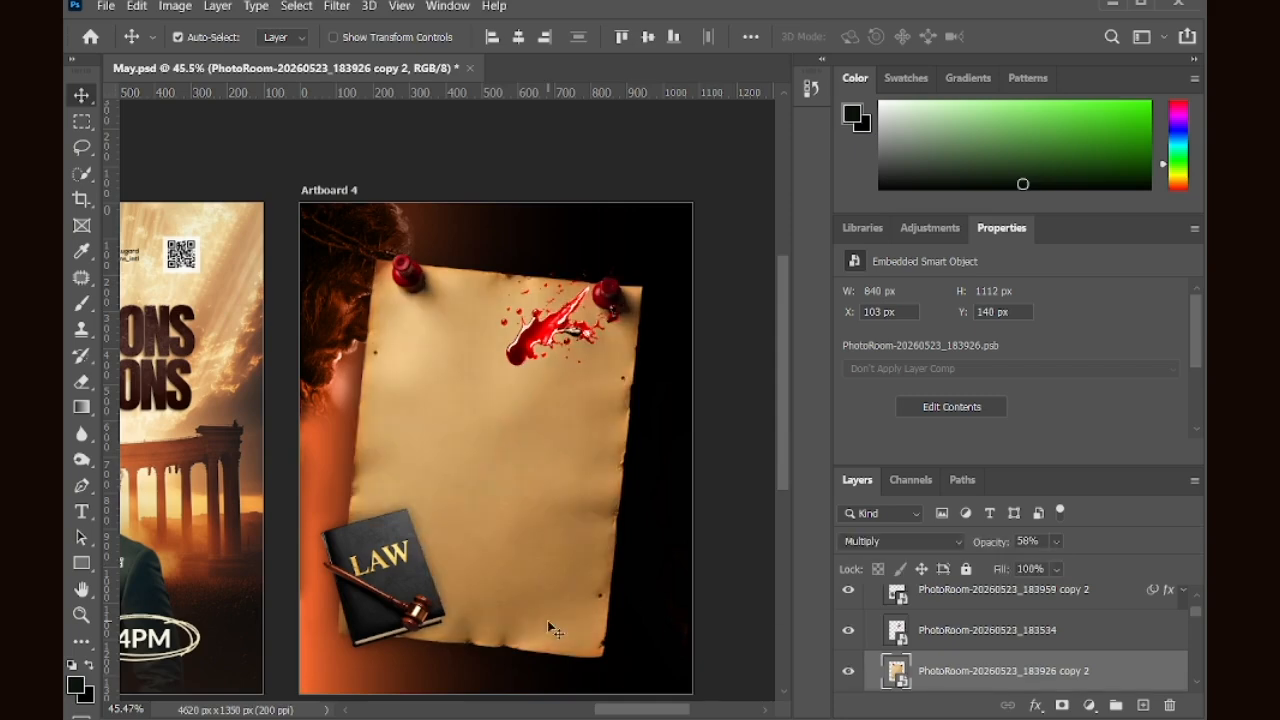
Step: Add the title text "The Blood, The Testimony & The Judge." on three lines over the parchment
scroll(547, 620, "down", 1)
key("t")
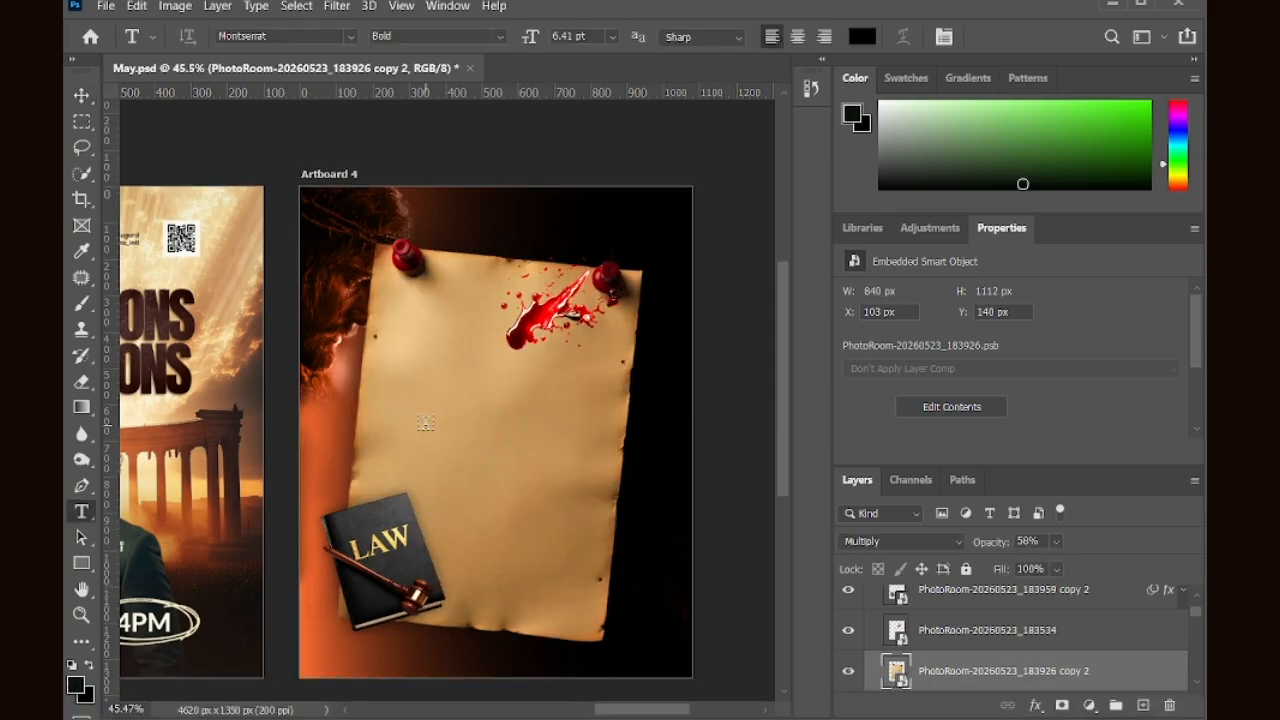
left_click(396, 360)
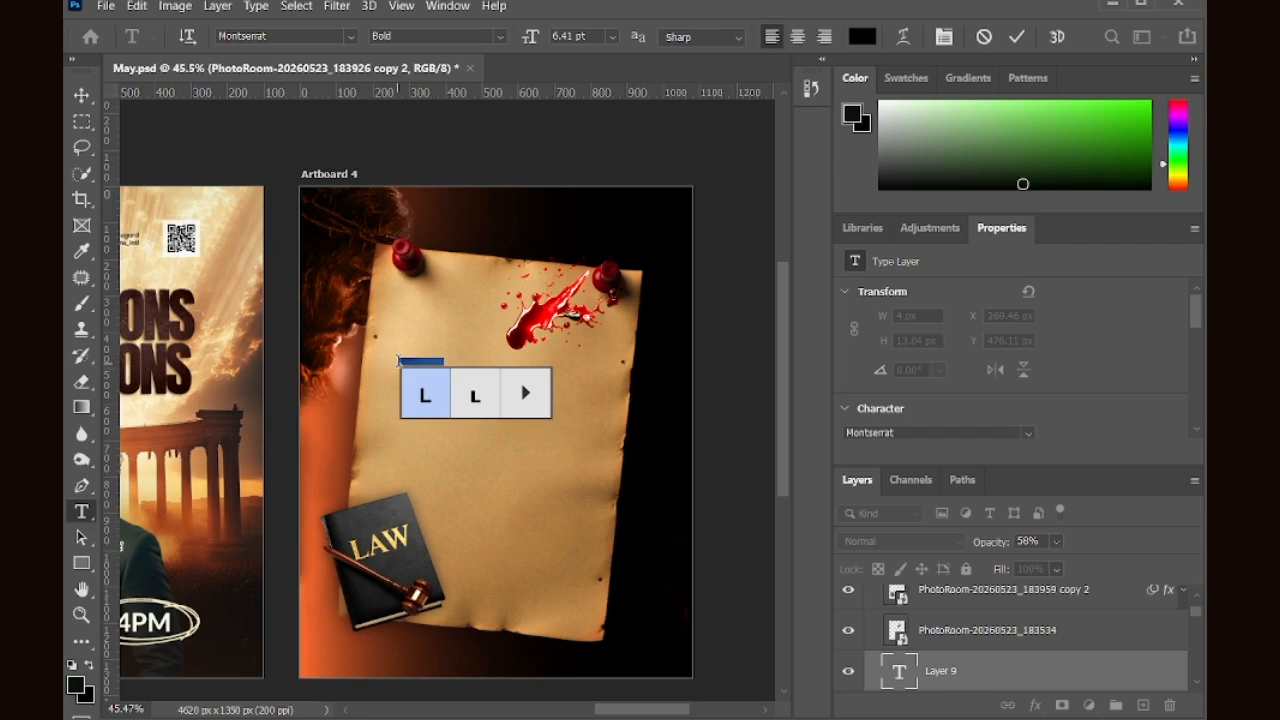
type("The Blood")
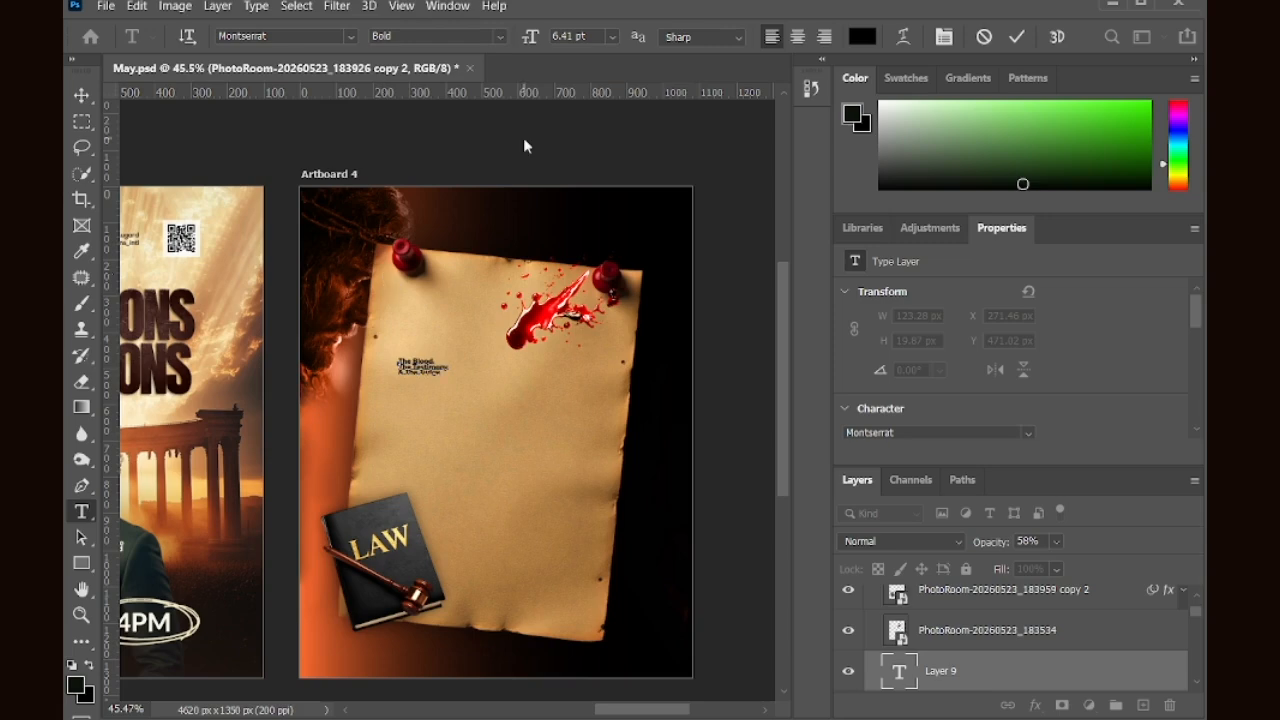
left_click(1016, 36)
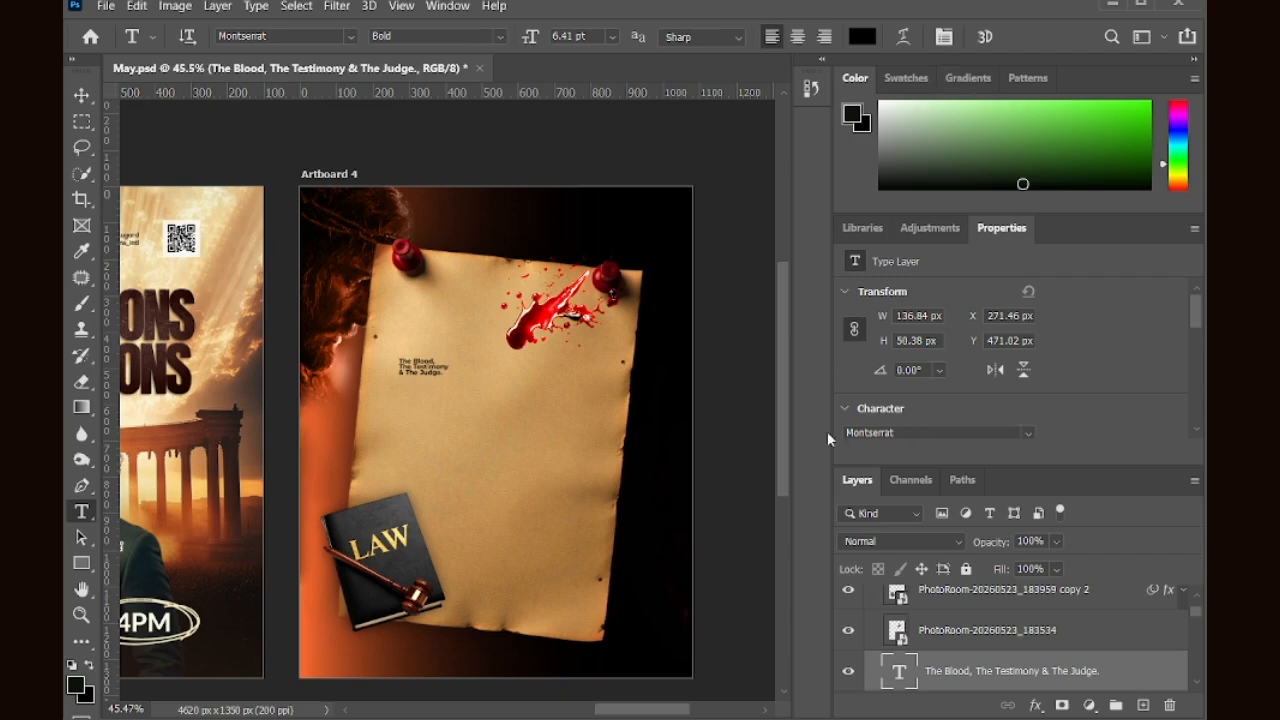
Step: Enlarge the title to about 24.92 pt so it spans most of the parchment's width
key("ctrl+t")
left_click_drag(449, 376, 570, 476)
key("Return")
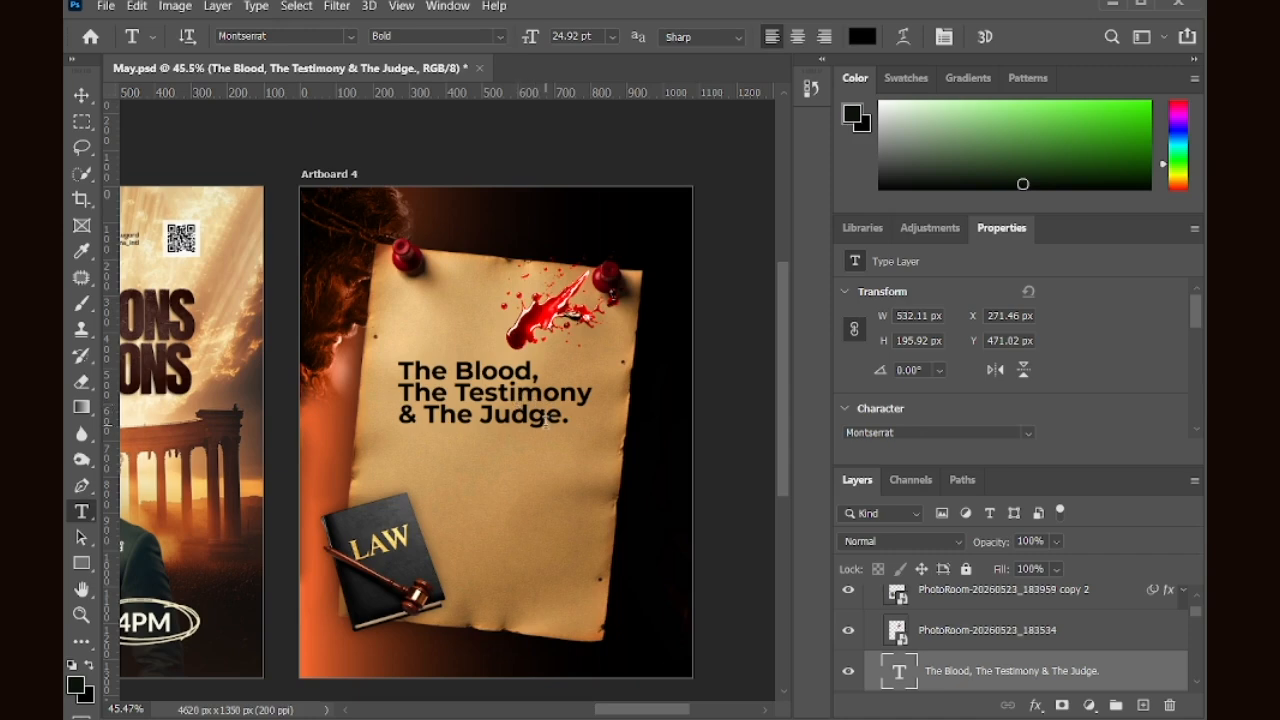
left_click(82, 95)
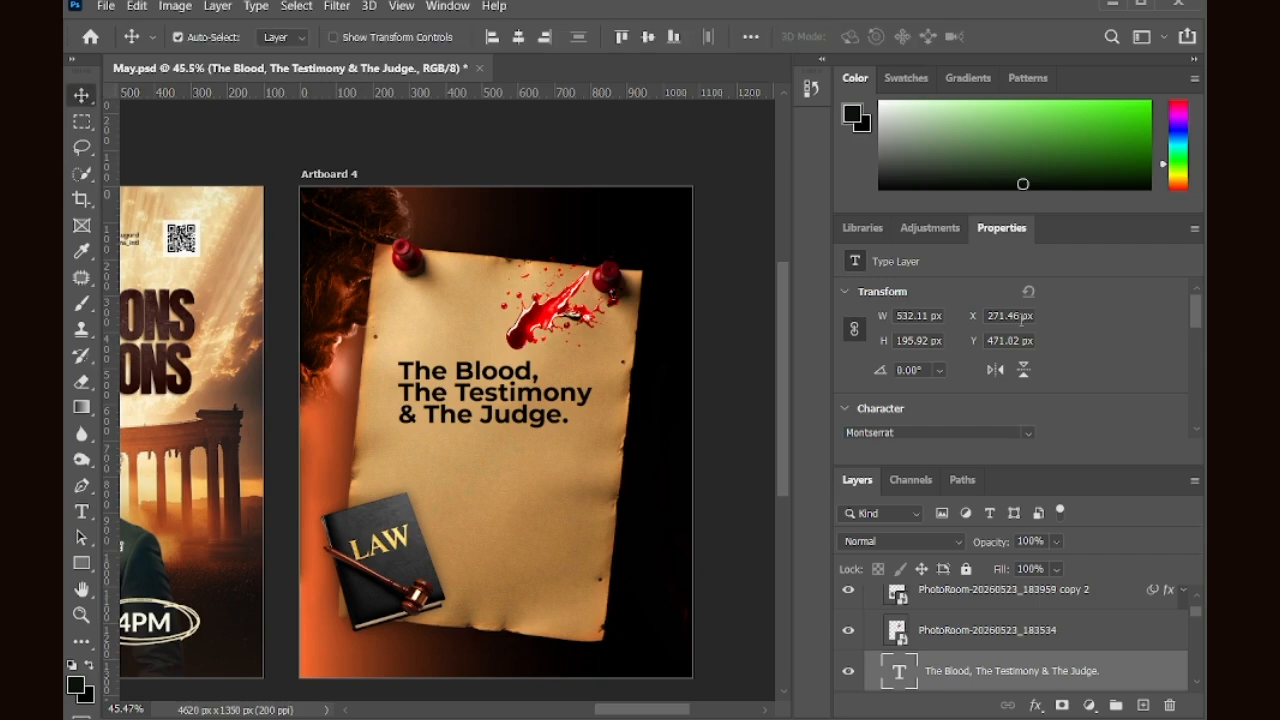
Step: Browse the available fonts and change the title's font to ASPHALTIC GRAIN CONDENSED Bold
scroll(1004, 348, "down", 1)
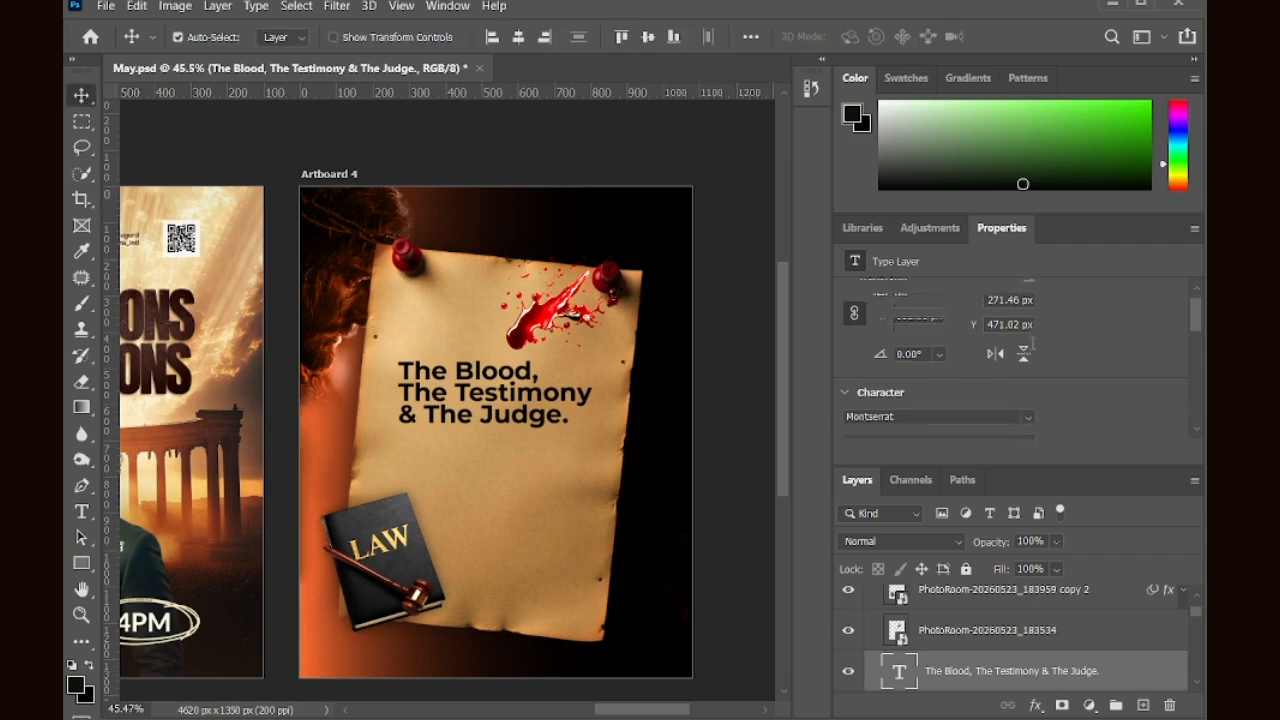
left_click(527, 438)
left_click(504, 393)
scroll(1029, 400, "down", 2)
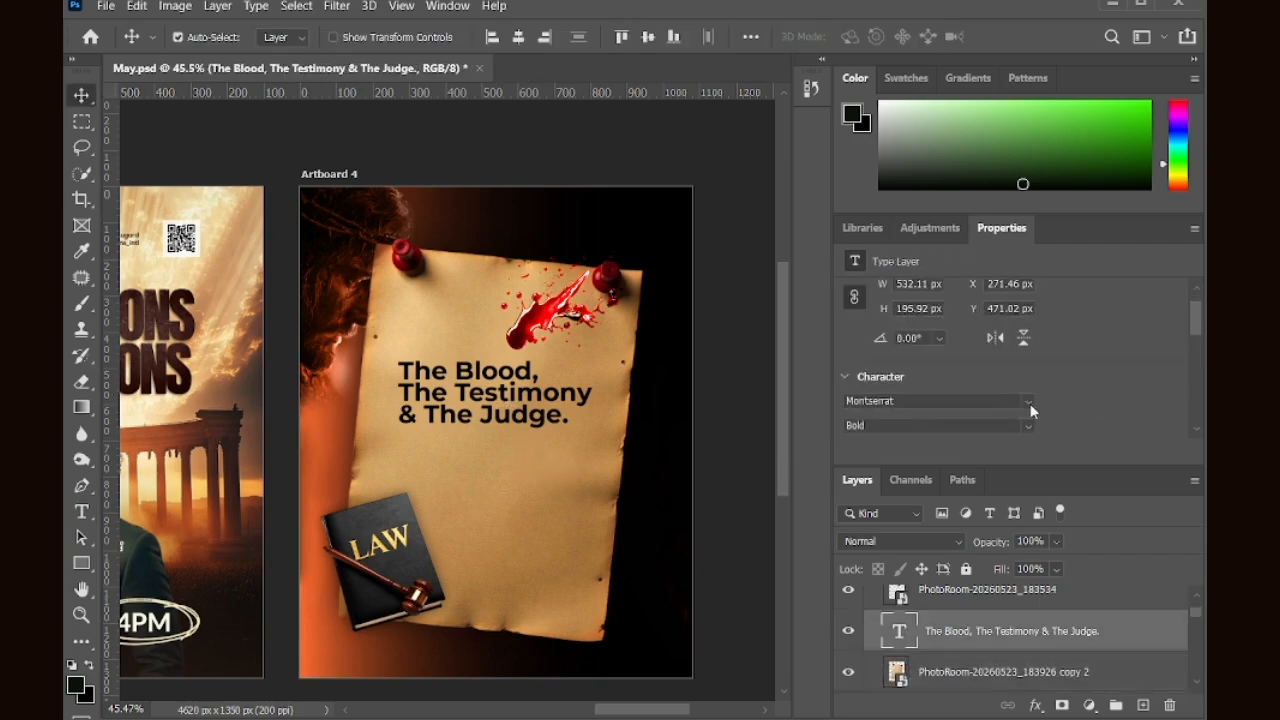
left_click(1029, 403)
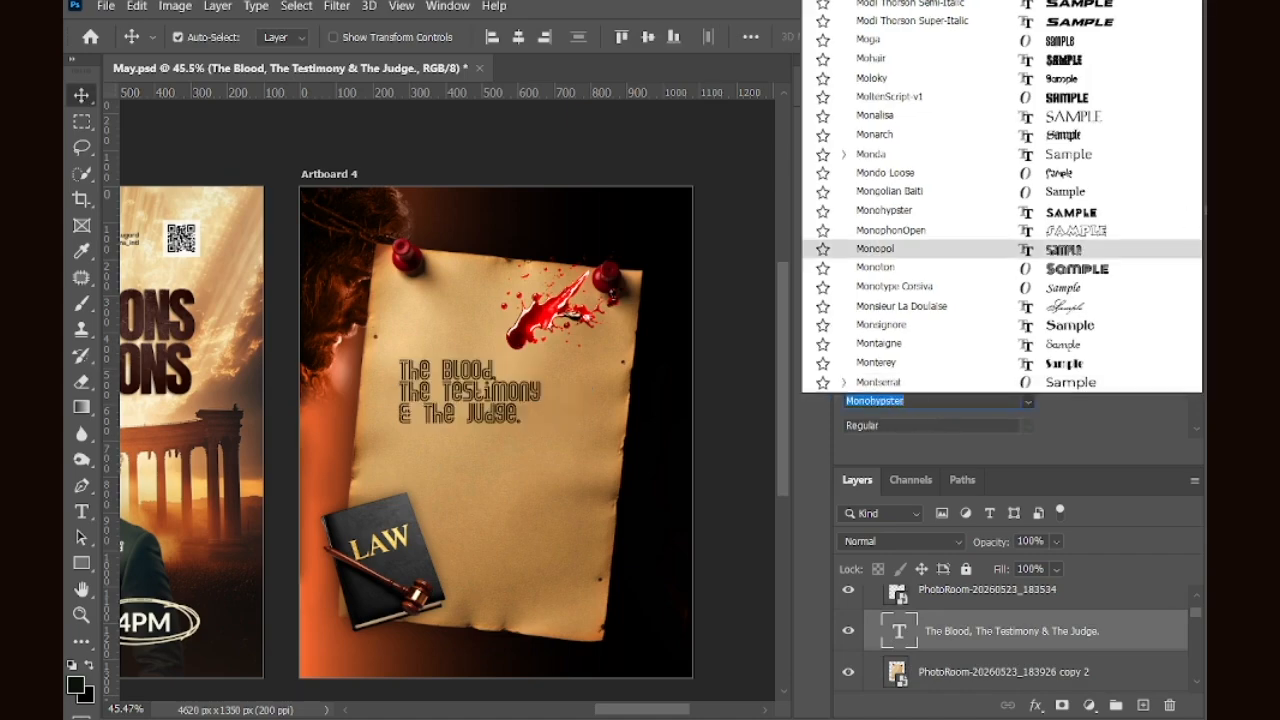
scroll(990, 200, "up", 15)
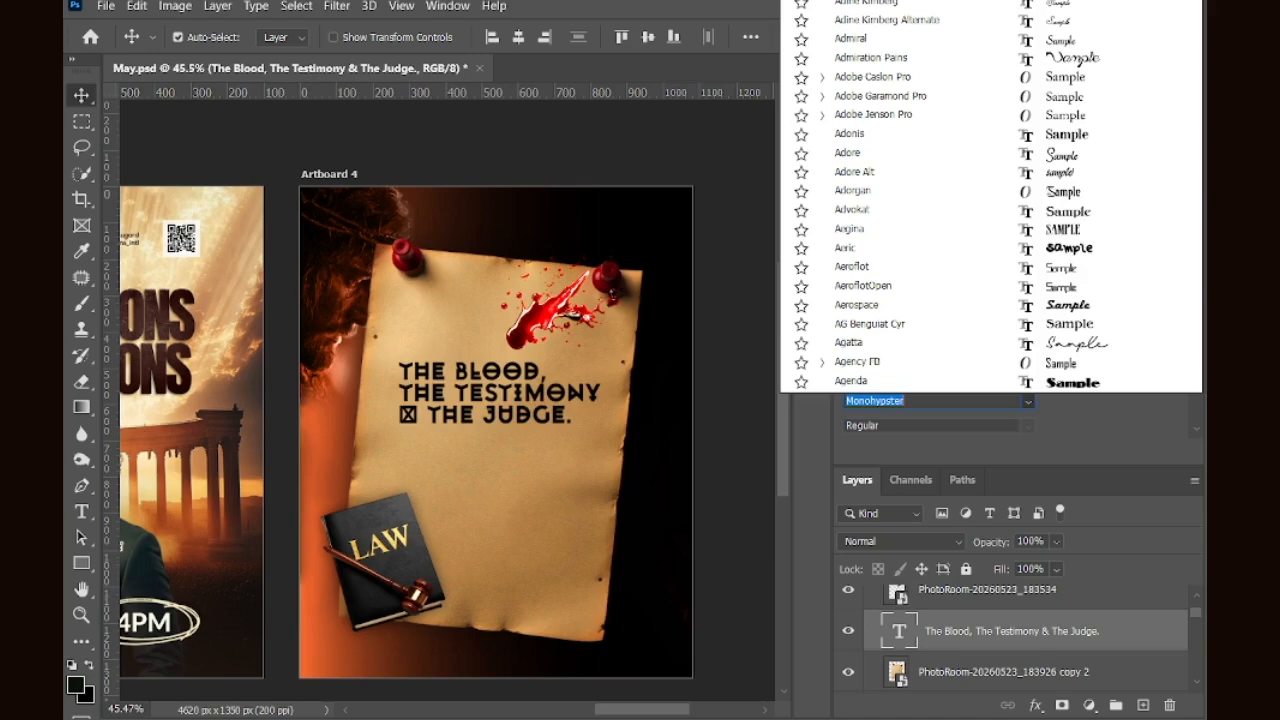
scroll(960, 158, "up", 12)
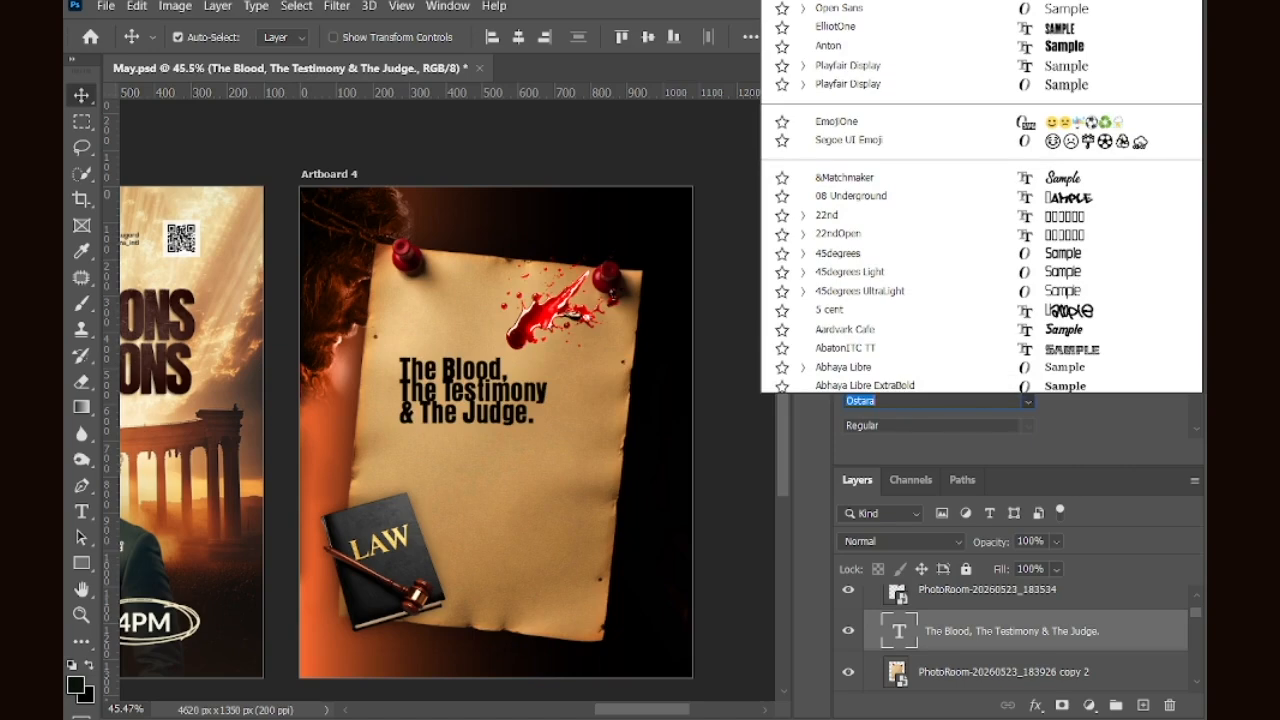
key("Return")
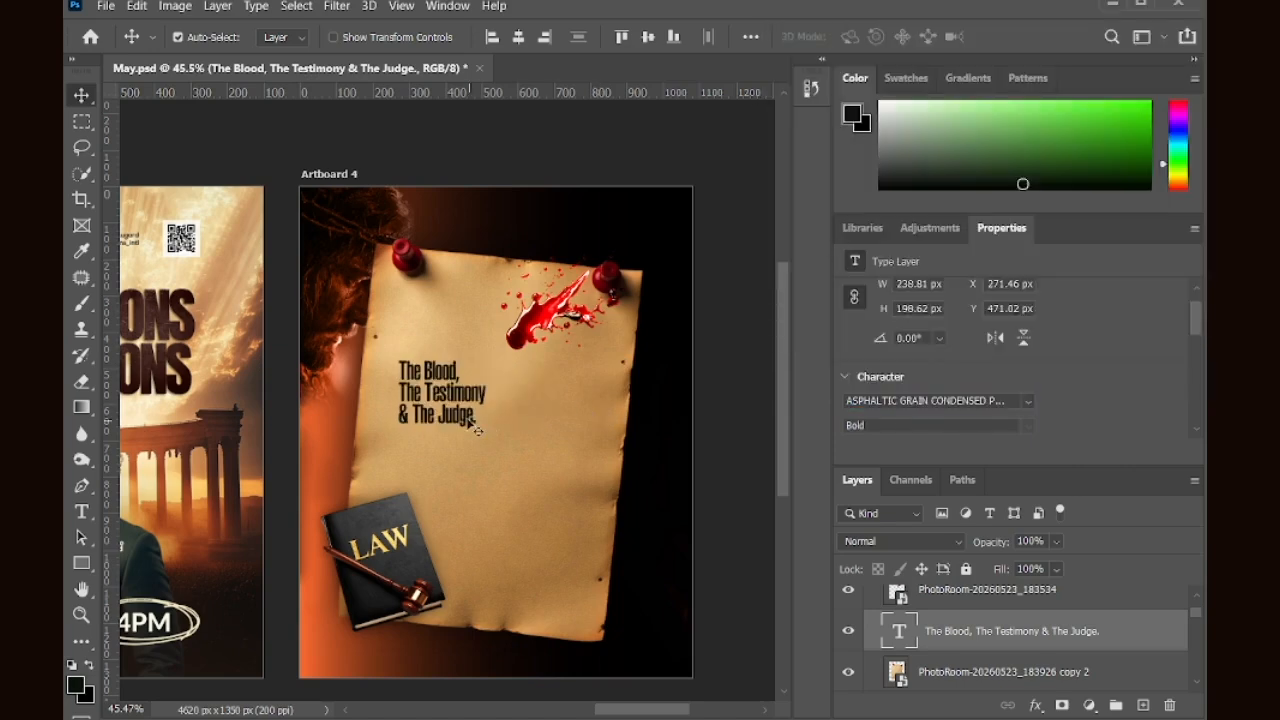
Step: Scale the title up to about 180% and move it just below the red splash
key("ctrl+t")
left_click_drag(484, 428, 554, 487)
left_click_drag(506, 410, 520, 392)
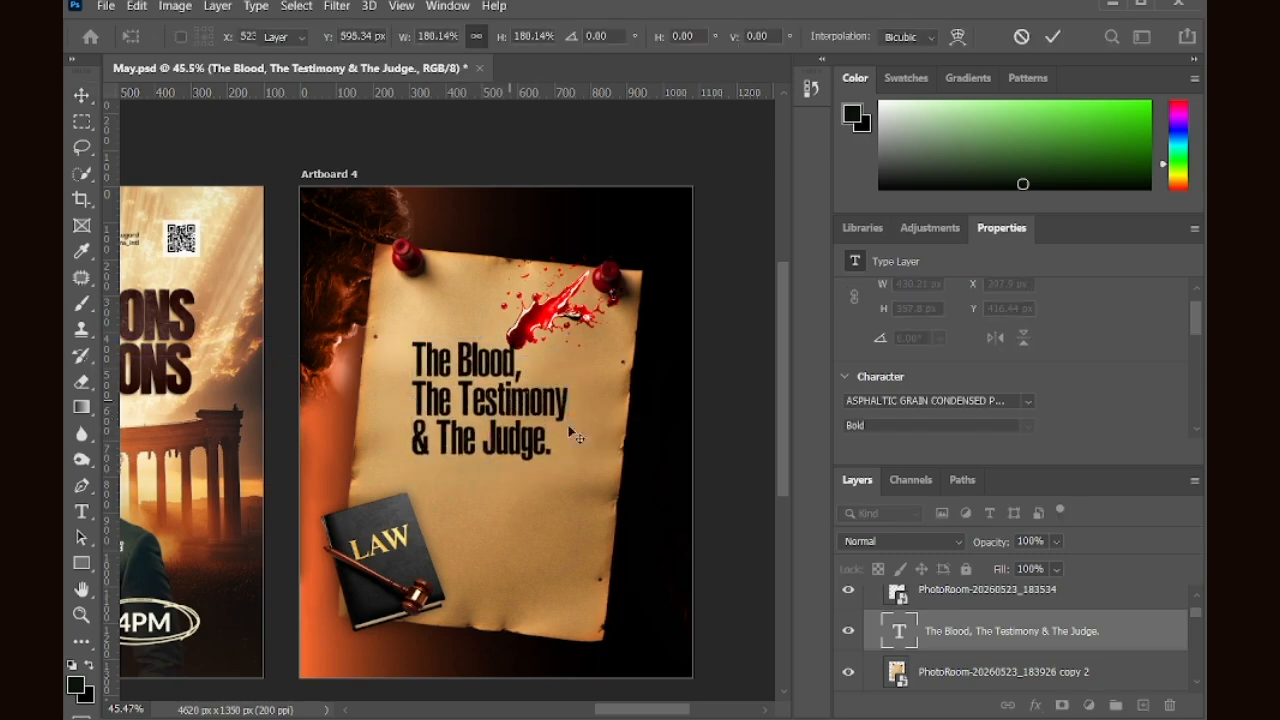
key("Return")
Step: Turn on All Caps for the title and rotate it about 4.29° to follow the parchment's tilt
scroll(906, 400, "down", 3)
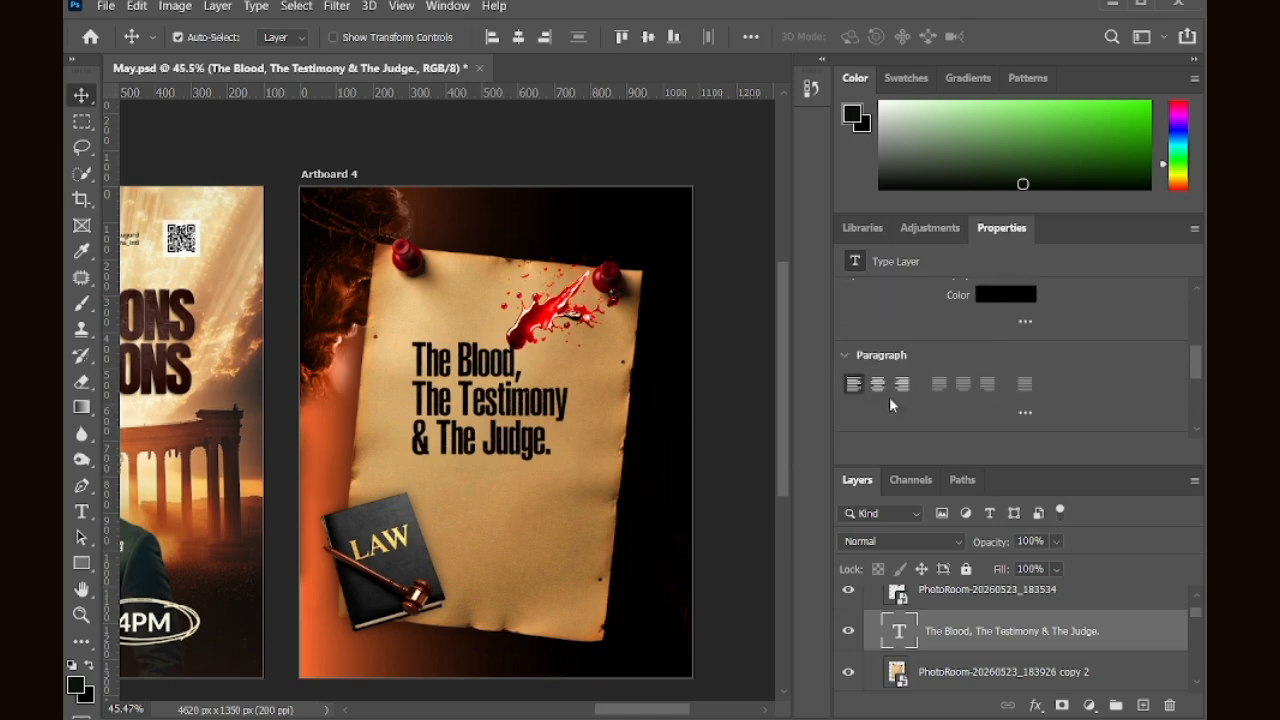
left_click(851, 411)
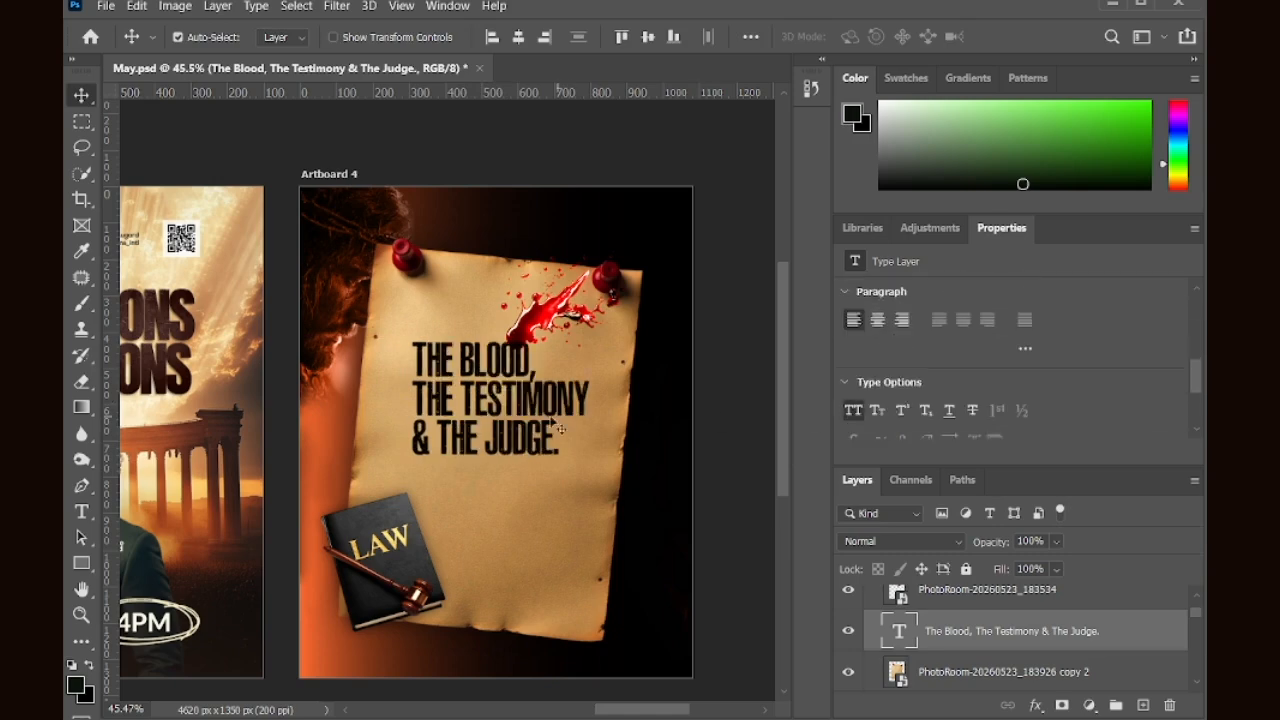
left_click_drag(535, 414, 531, 415)
key("ctrl+t")
left_click_drag(612, 383, 622, 389)
key("Return")
Step: Nudge the title upward on the parchment toward the red splash, keeping the title layer selected
scroll(486, 375, "up", 4)
scroll(494, 376, "up", 1)
left_click_drag(547, 367, 559, 342)
scroll(938, 643, "up", 2)
scroll(938, 643, "down", 3)
left_click(592, 268)
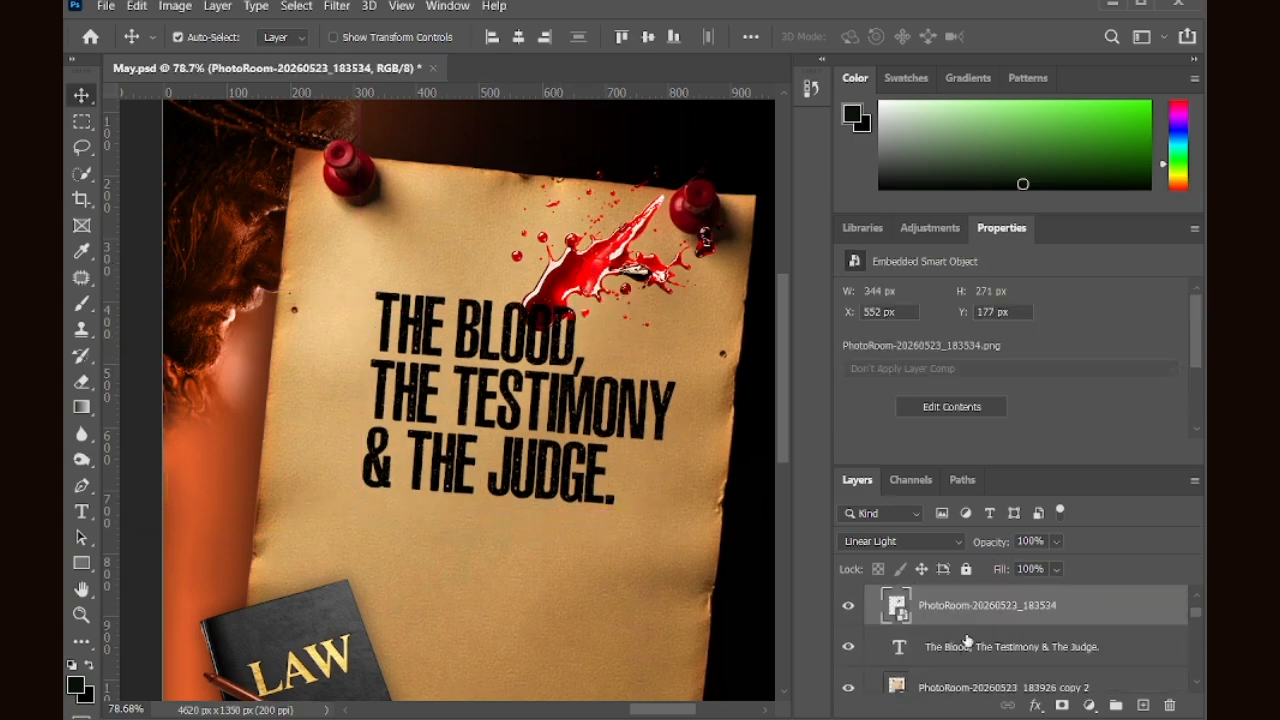
left_click(952, 648)
Step: Center-align the title's lines and reposition the text block in the middle of the parchment
scroll(540, 462, "down", 3)
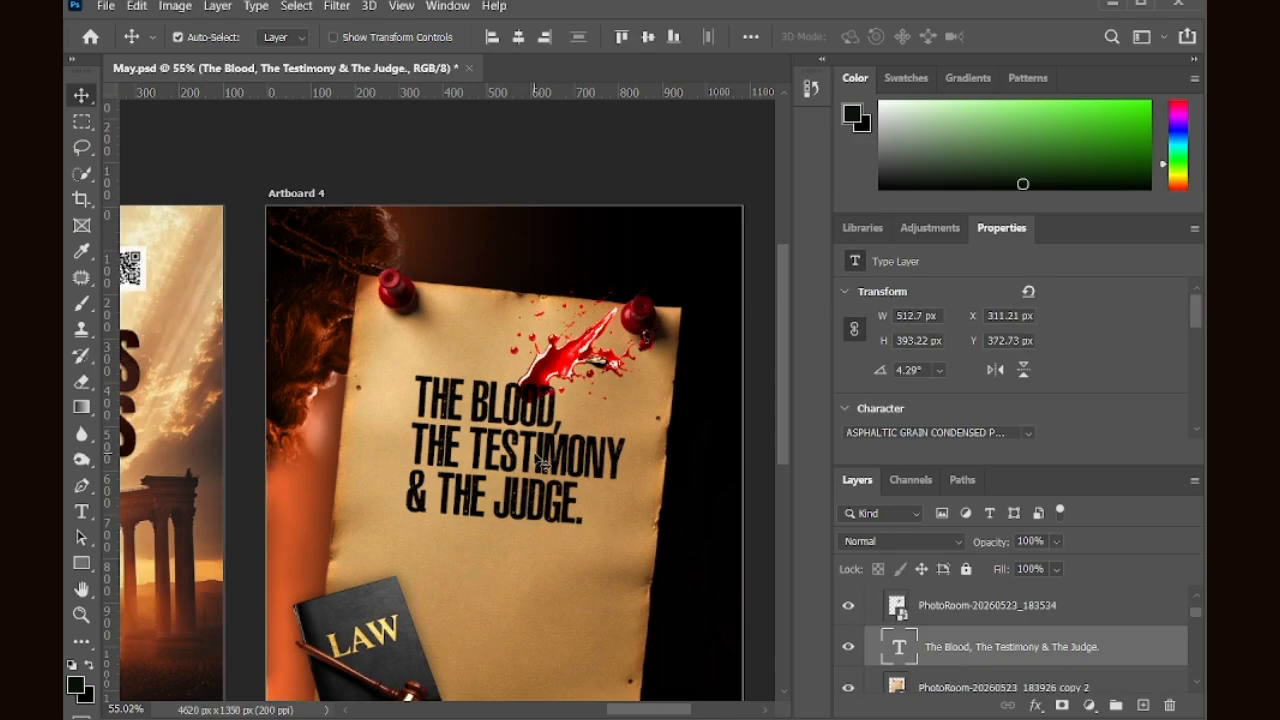
scroll(860, 449, "down", 5)
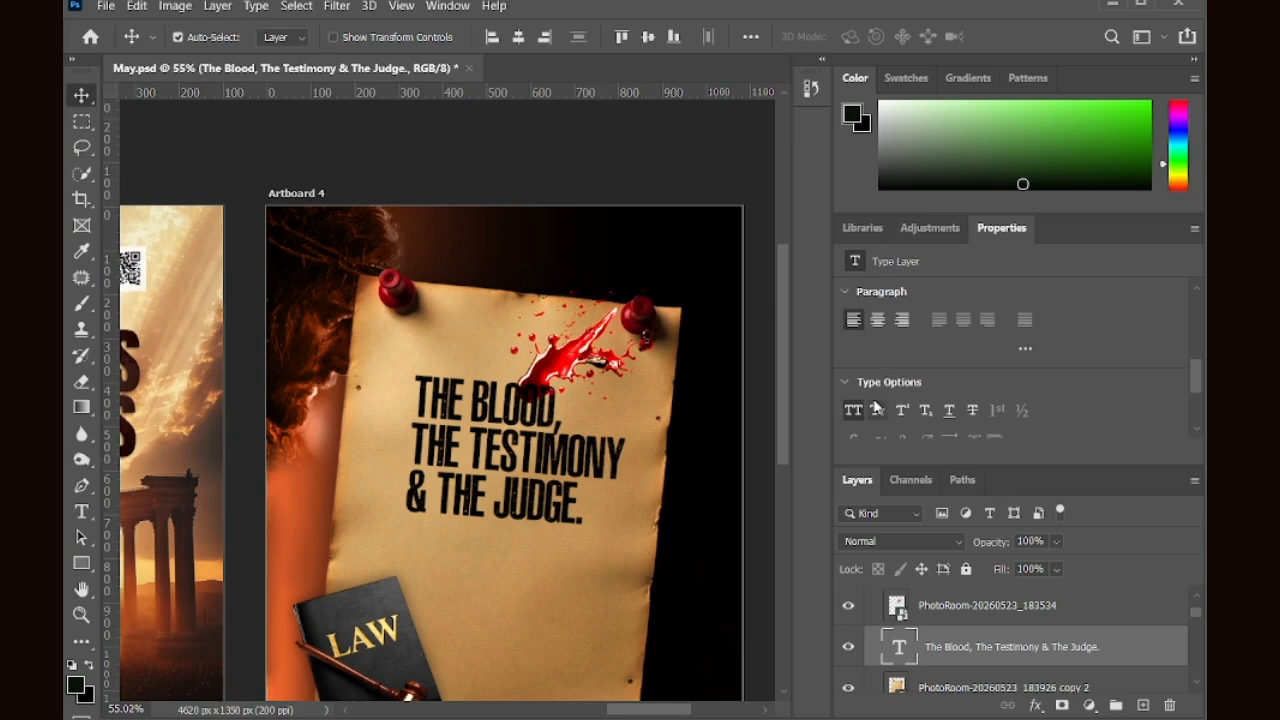
scroll(876, 409, "down", 1)
left_click(877, 303)
left_click_drag(428, 448, 516, 458)
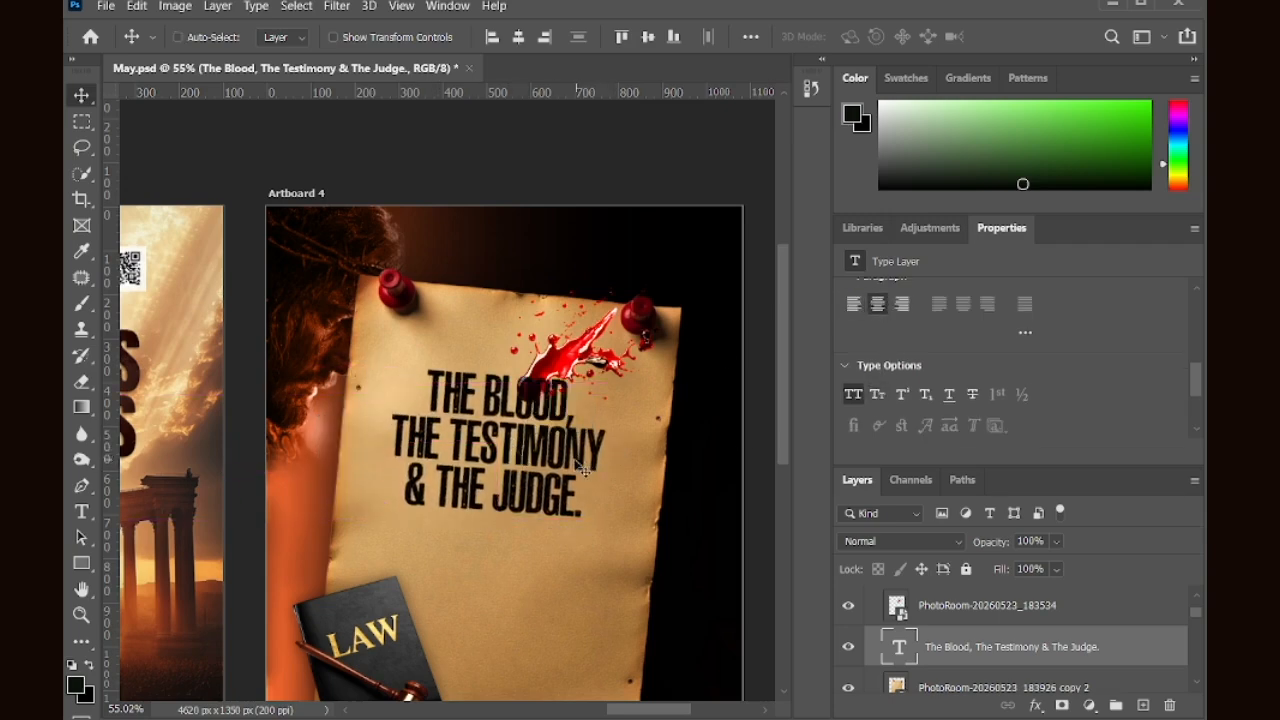
Step: Rotate the title slightly further, to 5.86°
key("ctrl+t")
left_click_drag(628, 420, 628, 424)
key("Return")
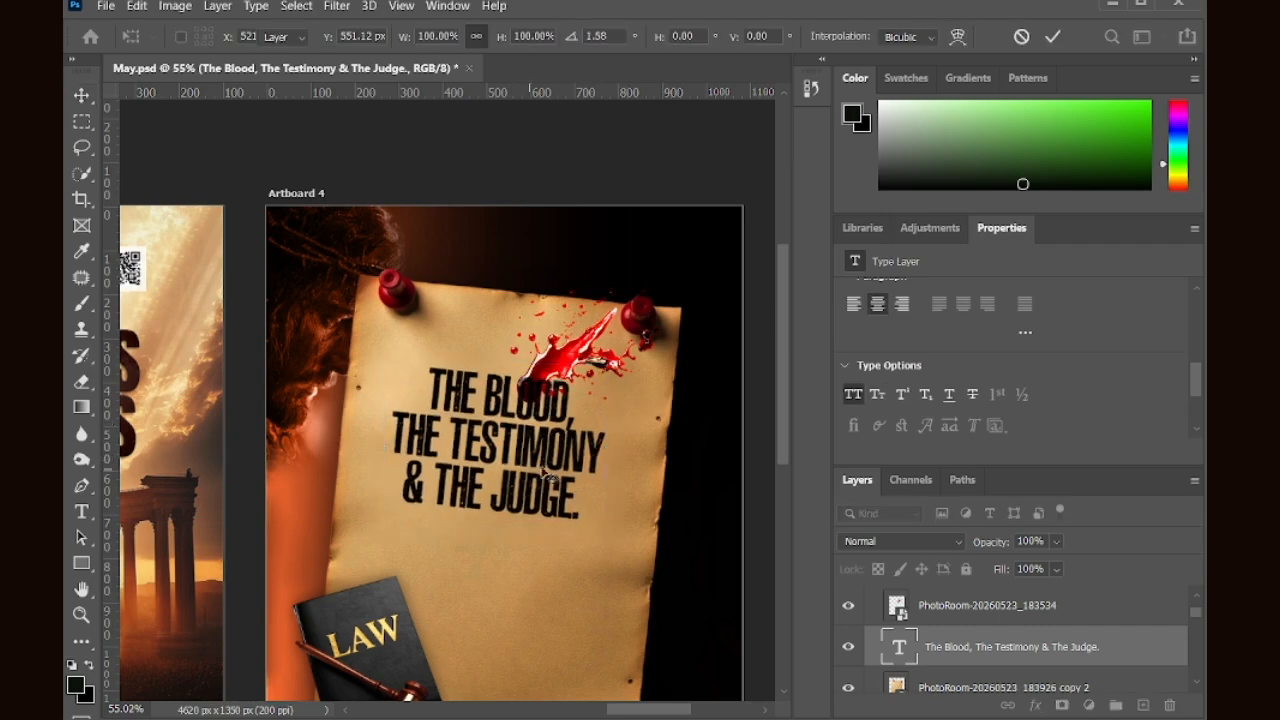
double_click(554, 467)
left_click(598, 476)
type(",")
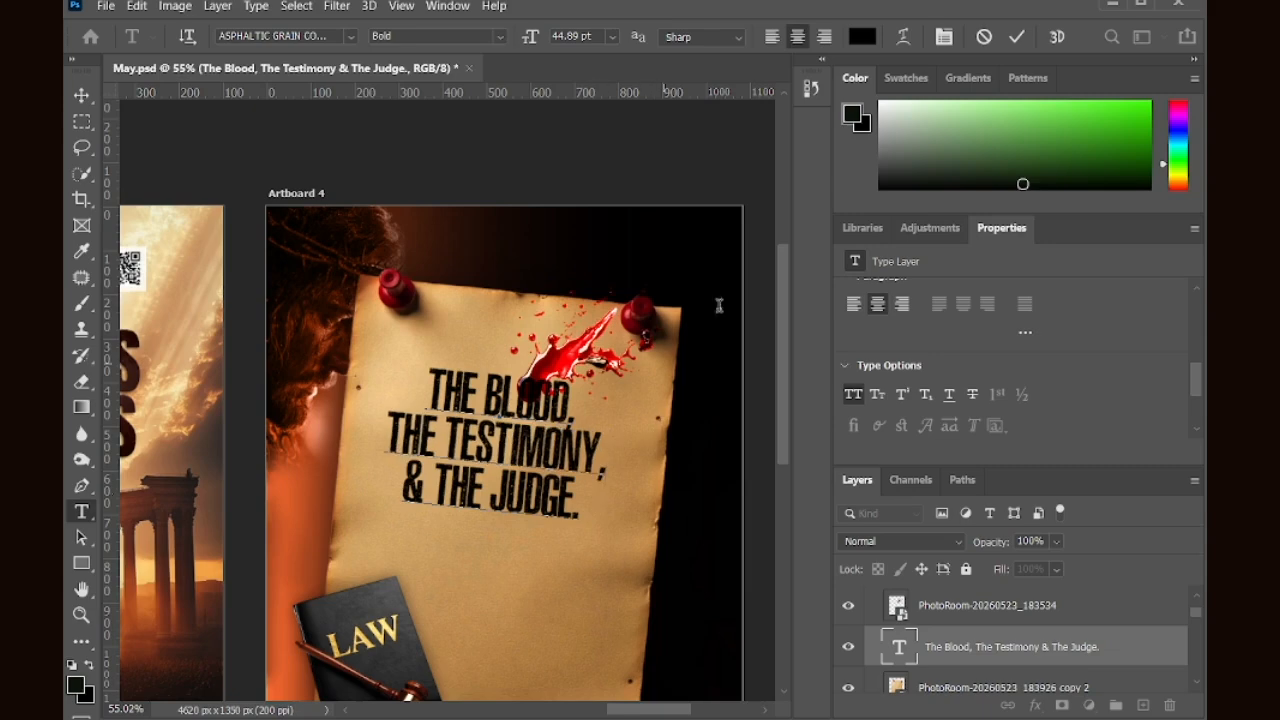
key("BackSpace")
left_click(1017, 37)
key("v")
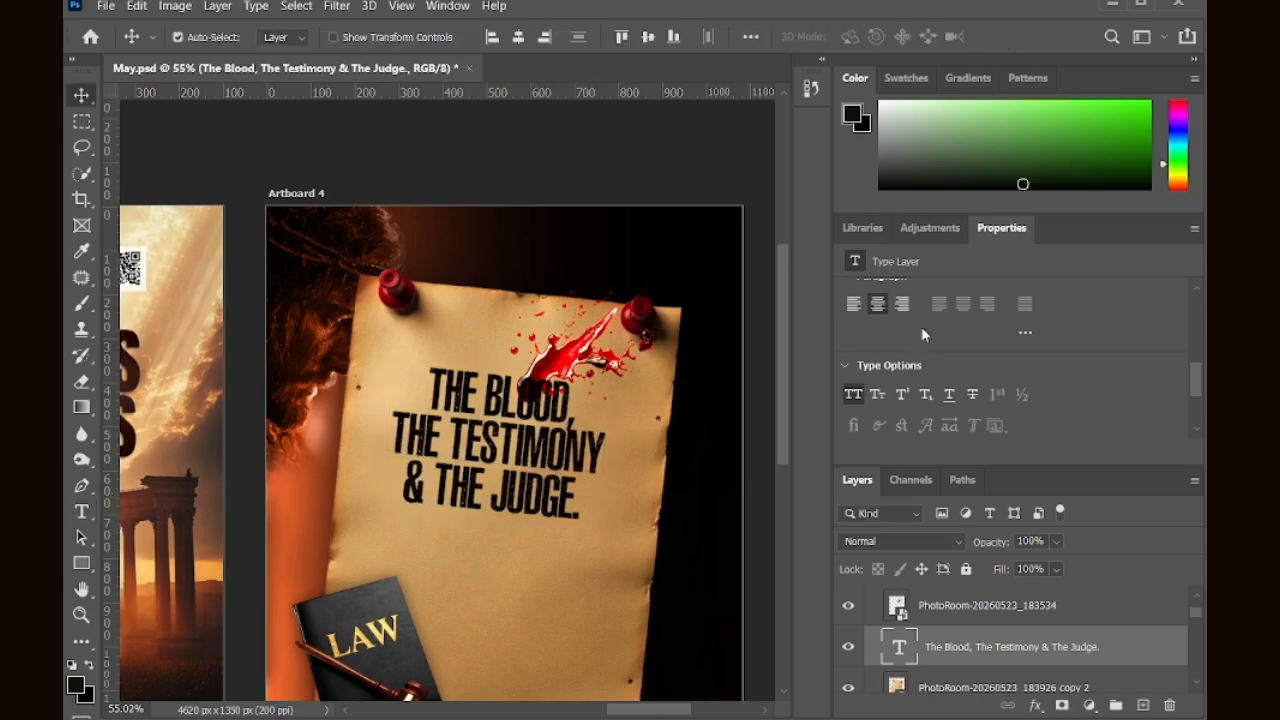
Step: Turn off All Caps for the title text
scroll(1005, 361, "up", 3)
scroll(1008, 364, "up", 1)
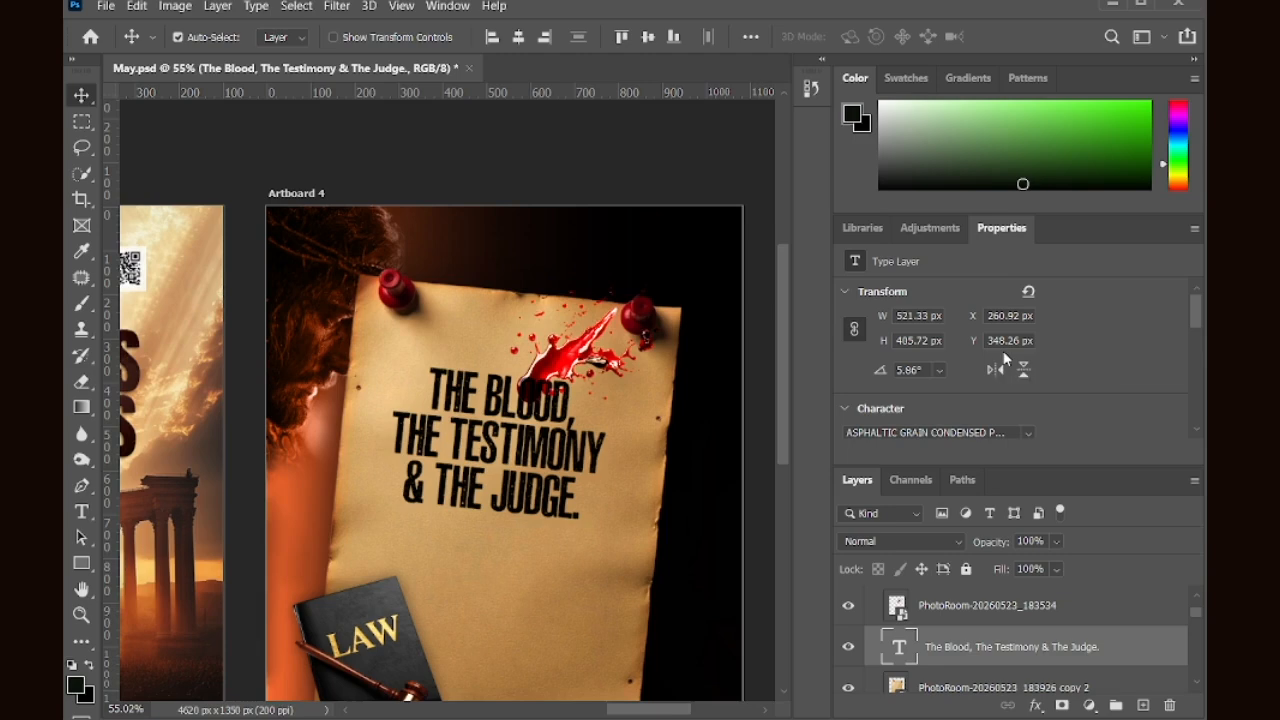
scroll(931, 384, "down", 2)
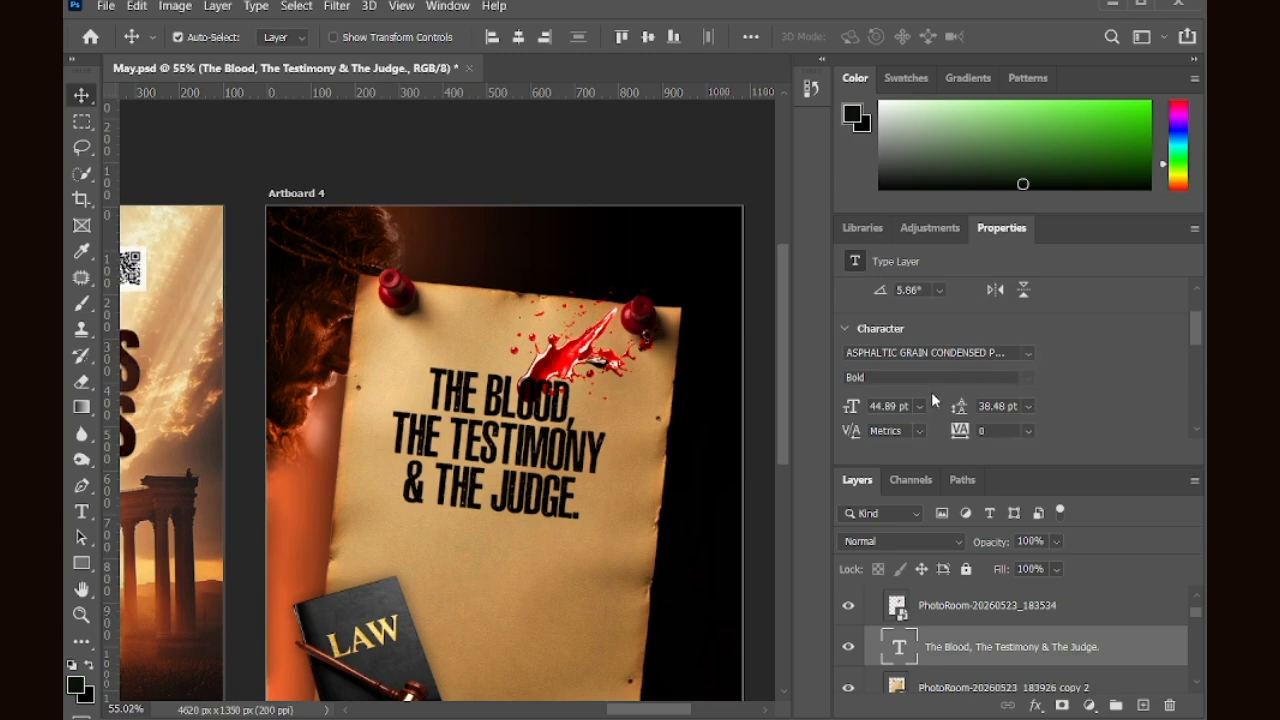
scroll(932, 408, "down", 5)
left_click(856, 409)
scroll(987, 393, "up", 6)
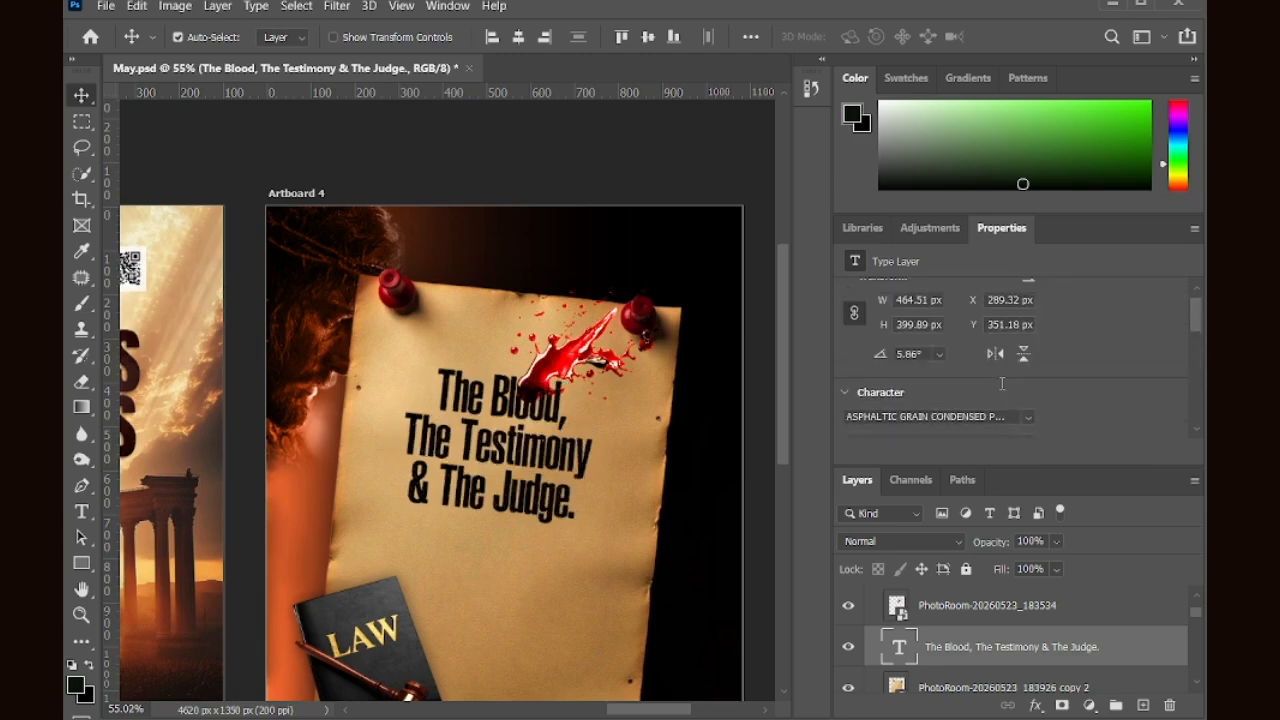
Step: Set the title's font to Grith and its text color to dark brown 31140b, sampled from the background above the parchment
left_click(1025, 416)
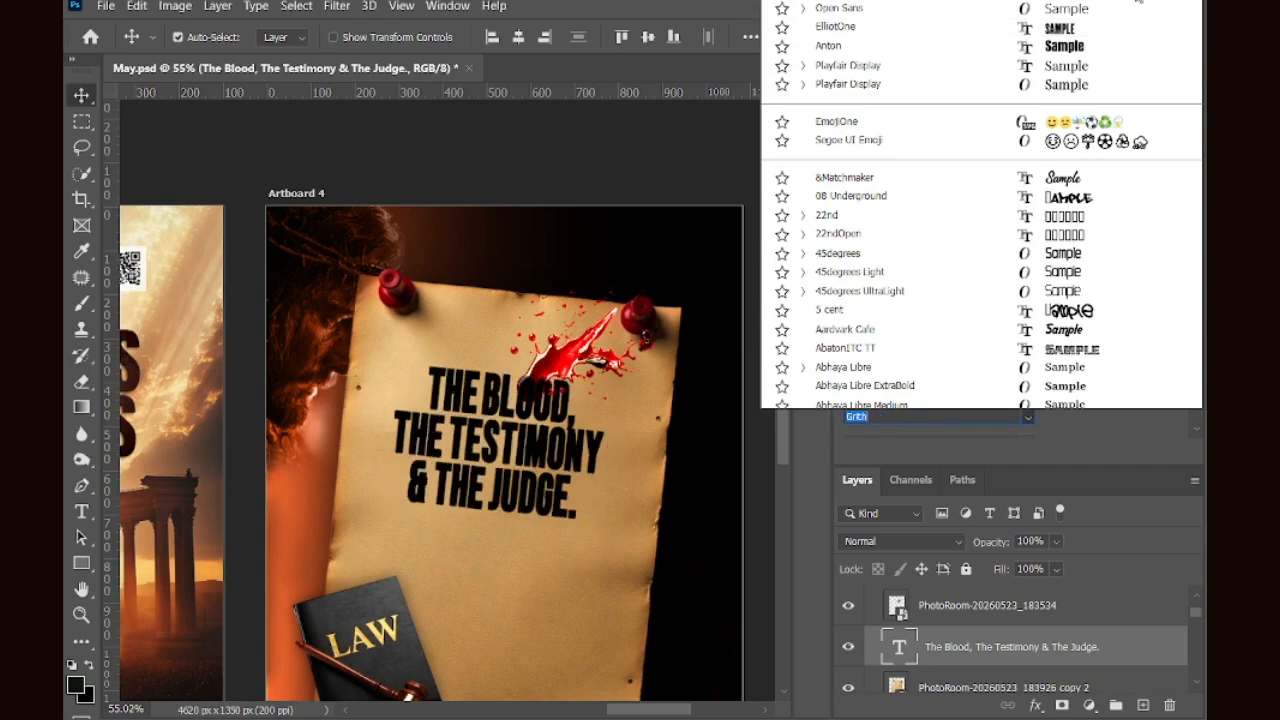
left_click(1138, 2)
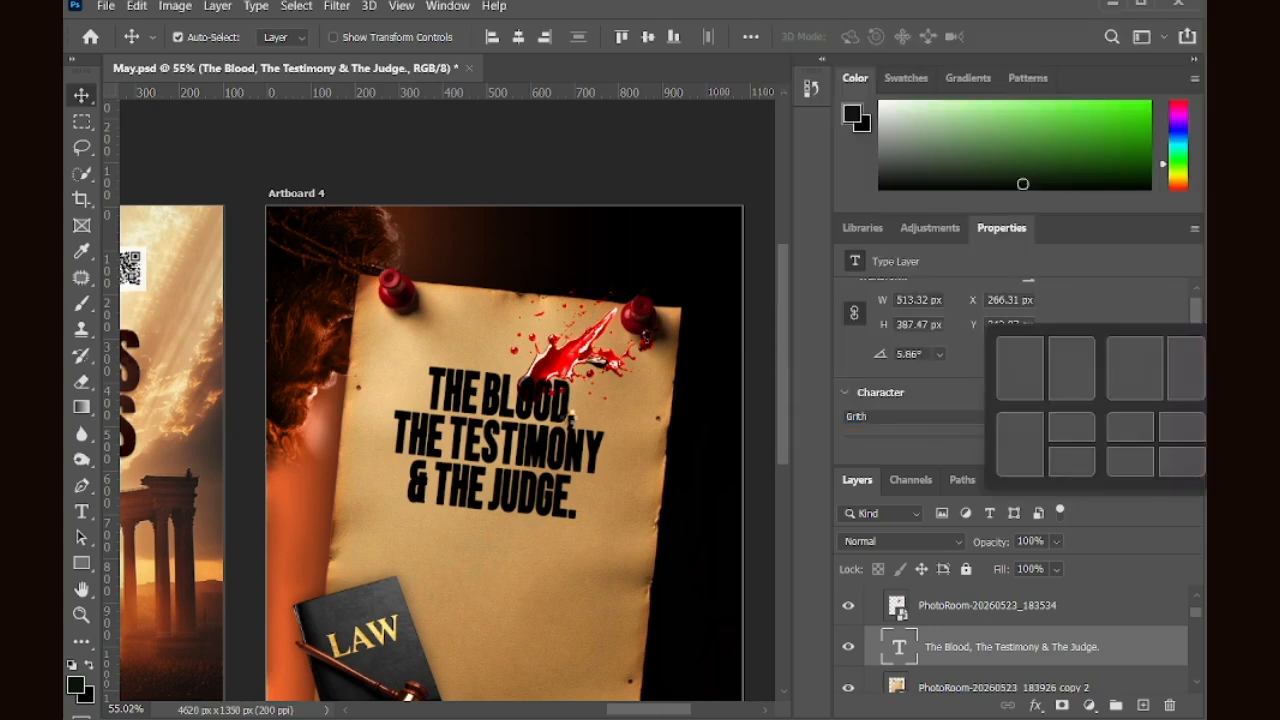
scroll(586, 400, "down", 1)
scroll(985, 377, "down", 3)
left_click(1005, 375)
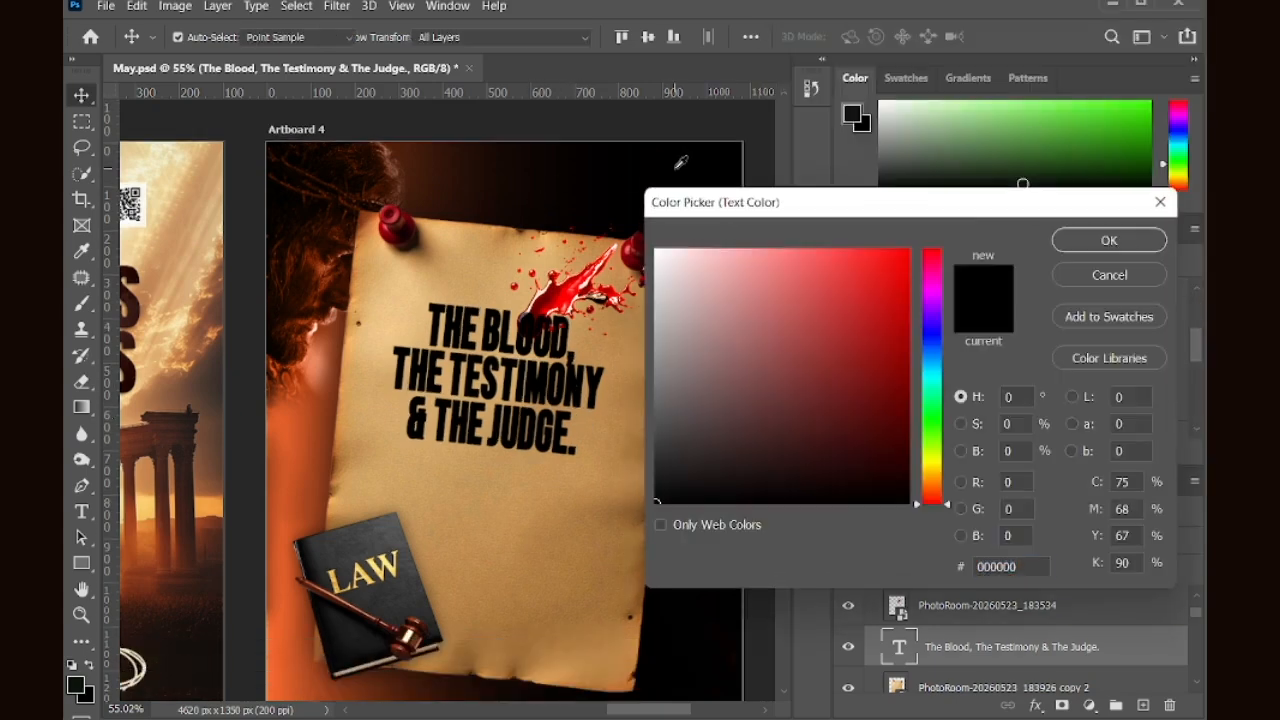
left_click(540, 172)
left_click(448, 172)
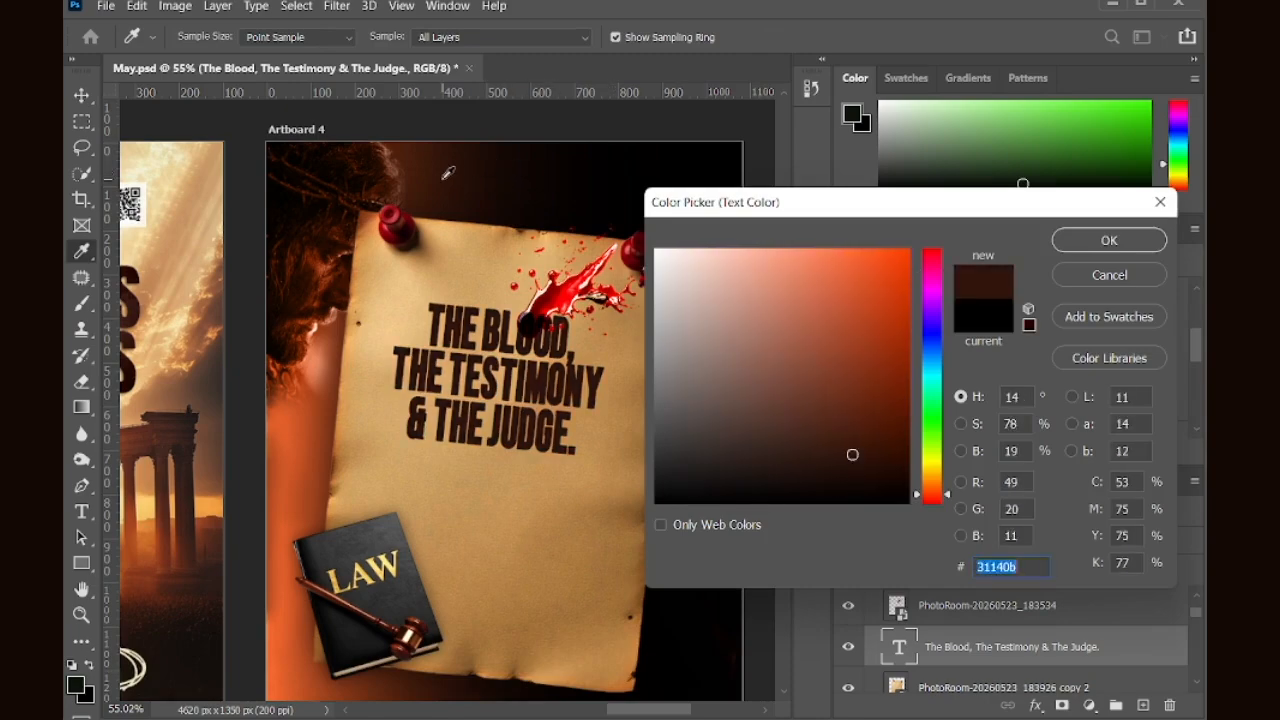
left_click(1100, 241)
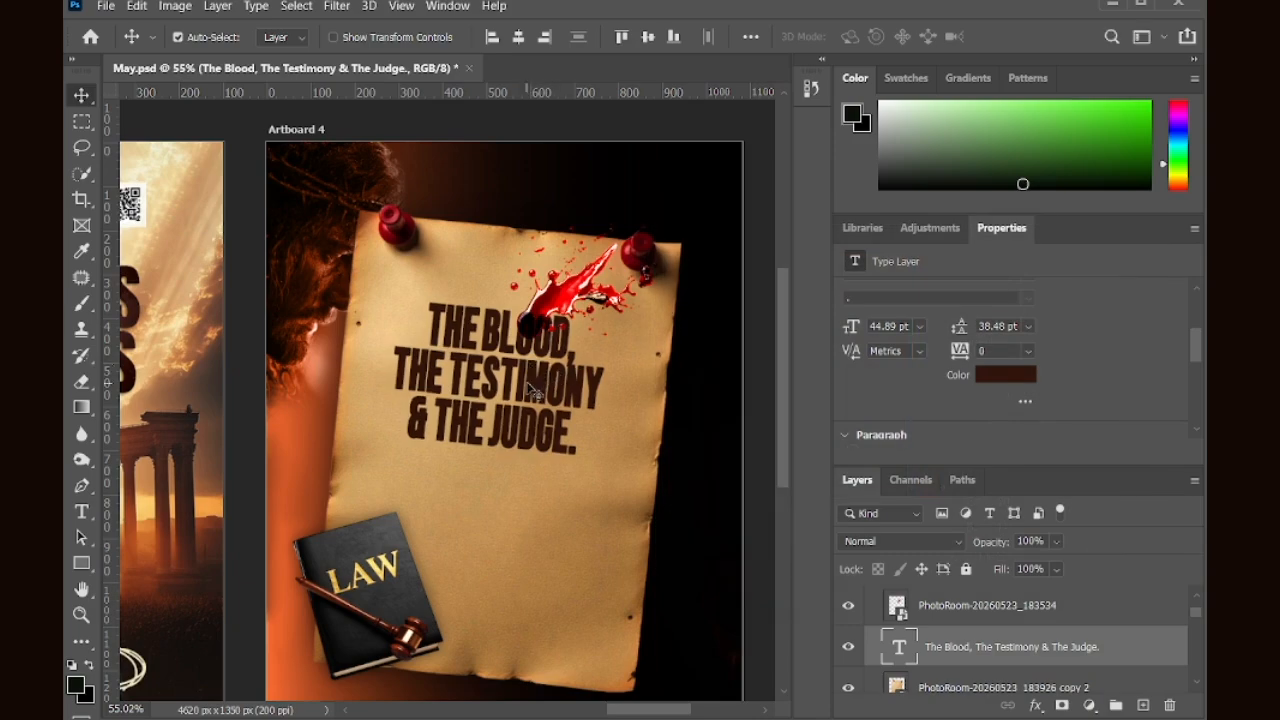
Step: Edit the title text to add an extra space after each "The"
scroll(553, 395, "up", 3)
scroll(553, 395, "down", 3)
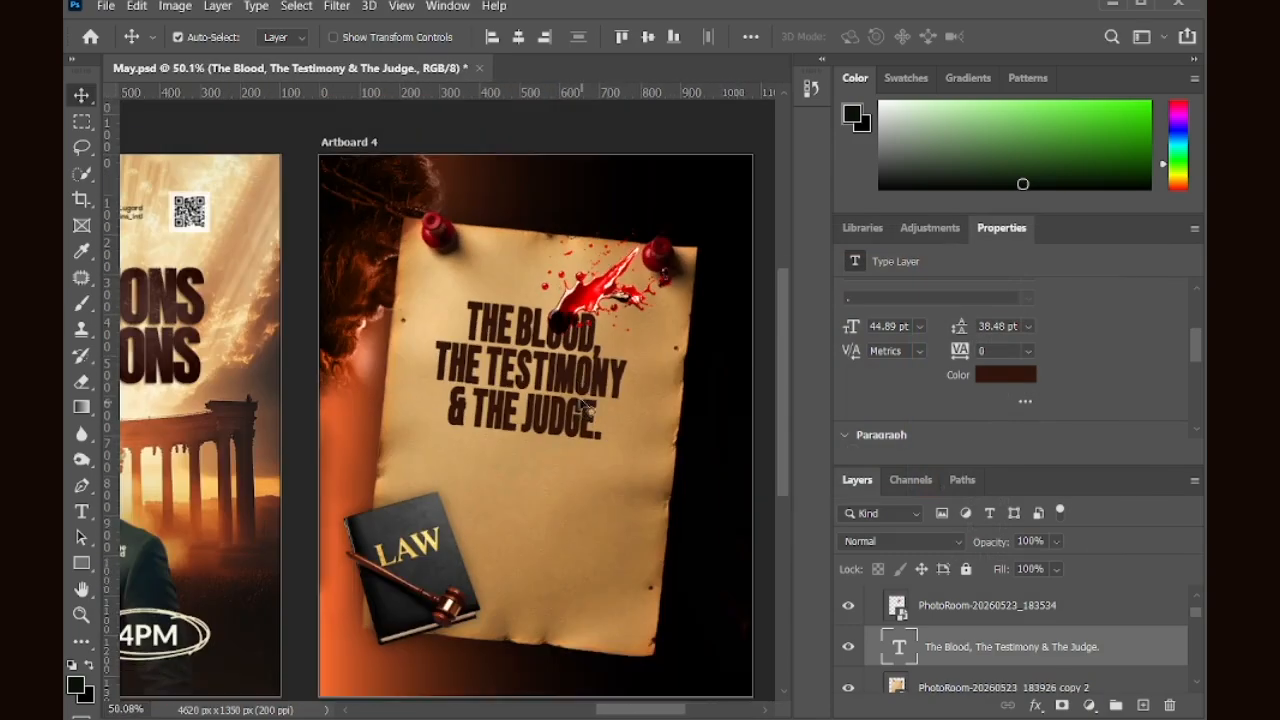
scroll(553, 385, "down", 1)
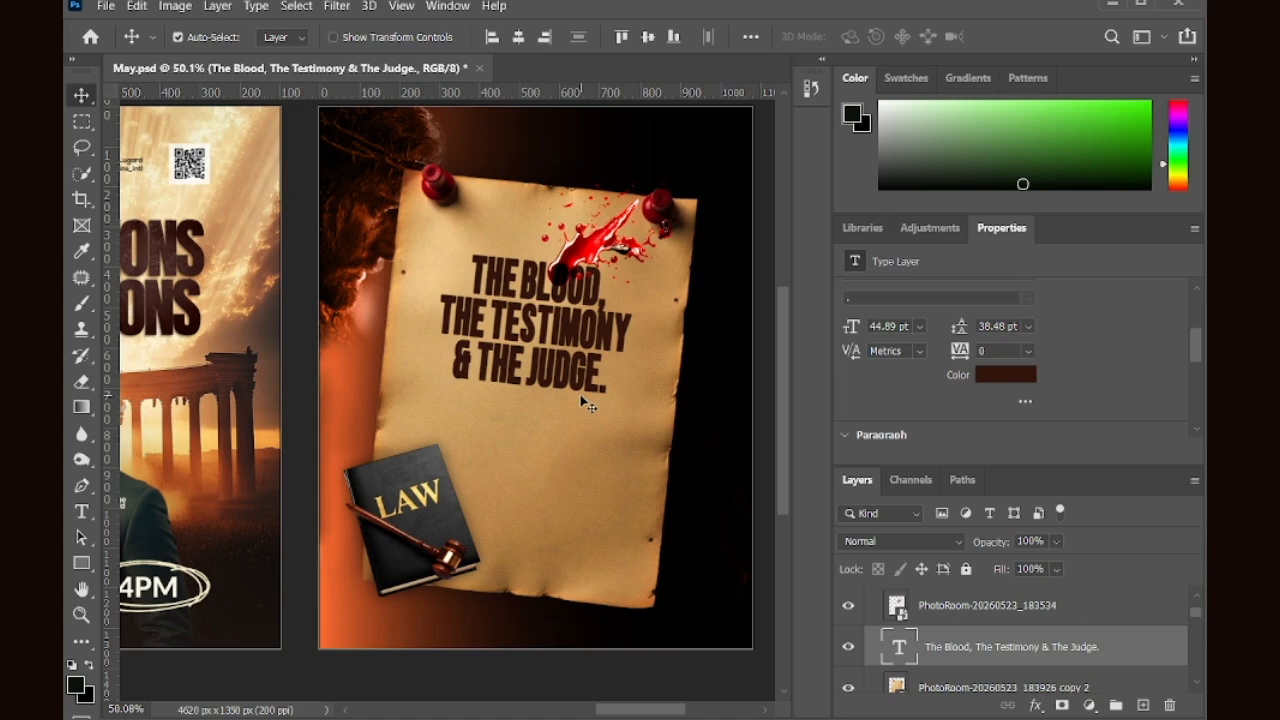
scroll(997, 392, "up", 2)
scroll(997, 392, "down", 1)
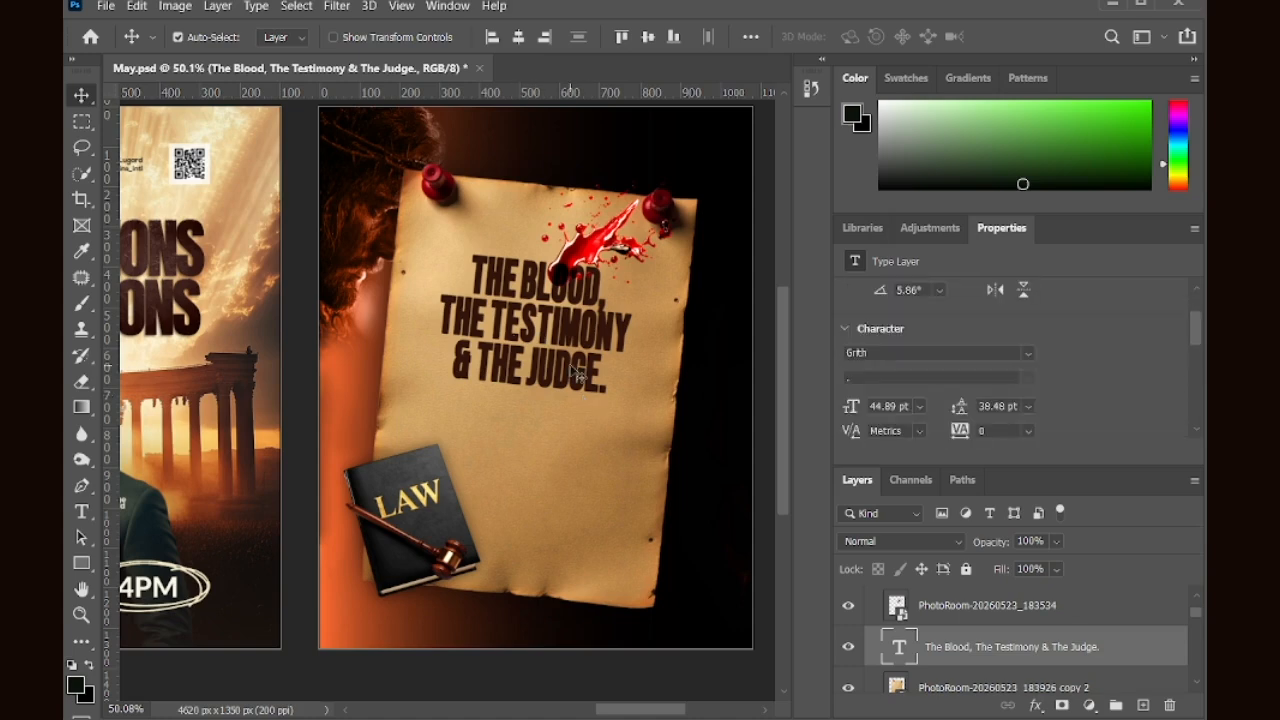
double_click(522, 288)
left_click(724, 397)
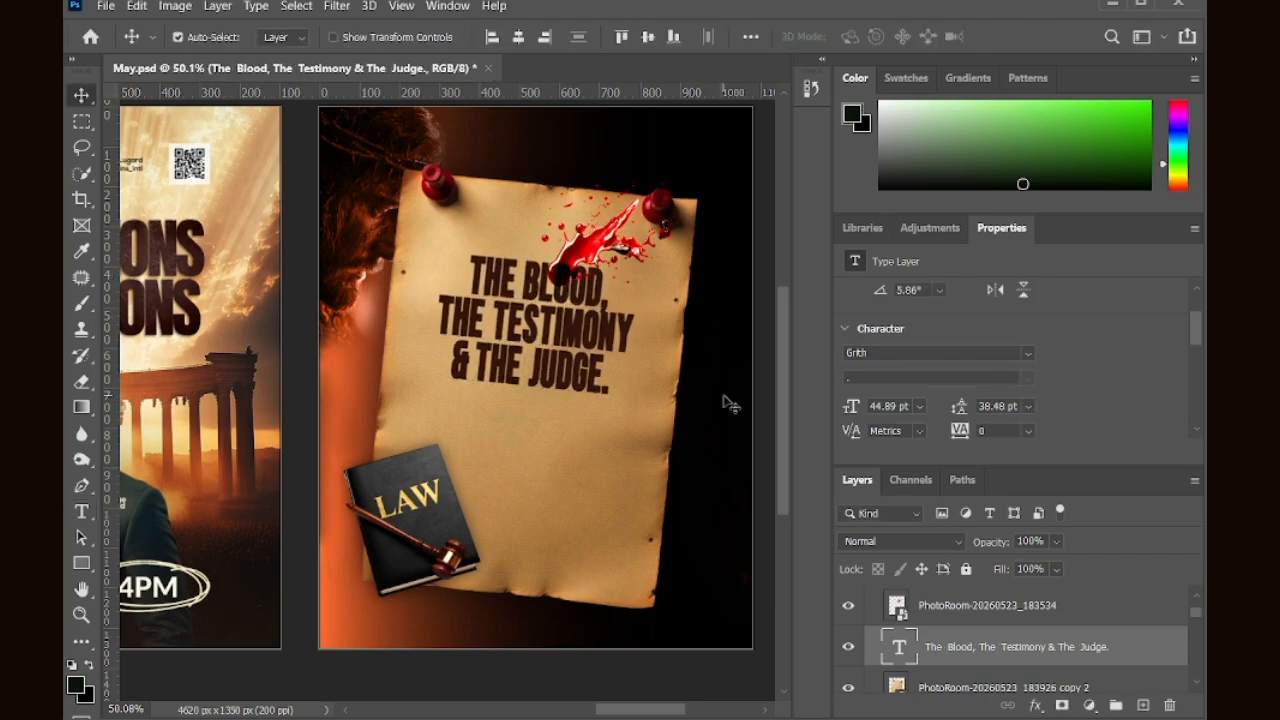
Step: Set the title's leading to 40 pt
left_click(995, 406)
type("40")
key("Return")
scroll(565, 395, "up", 1)
scroll(560, 388, "down", 2)
scroll(545, 364, "up", 1)
Step: Select the blood splash over the title and set its blend mode to Multiply
mouse_move(598, 281)
left_mouse_down()
mouse_move(619, 262)
mouse_move(596, 269)
mouse_move(632, 405)
mouse_move(616, 400)
mouse_move(638, 290)
mouse_move(628, 302)
mouse_move(599, 274)
left_mouse_up()
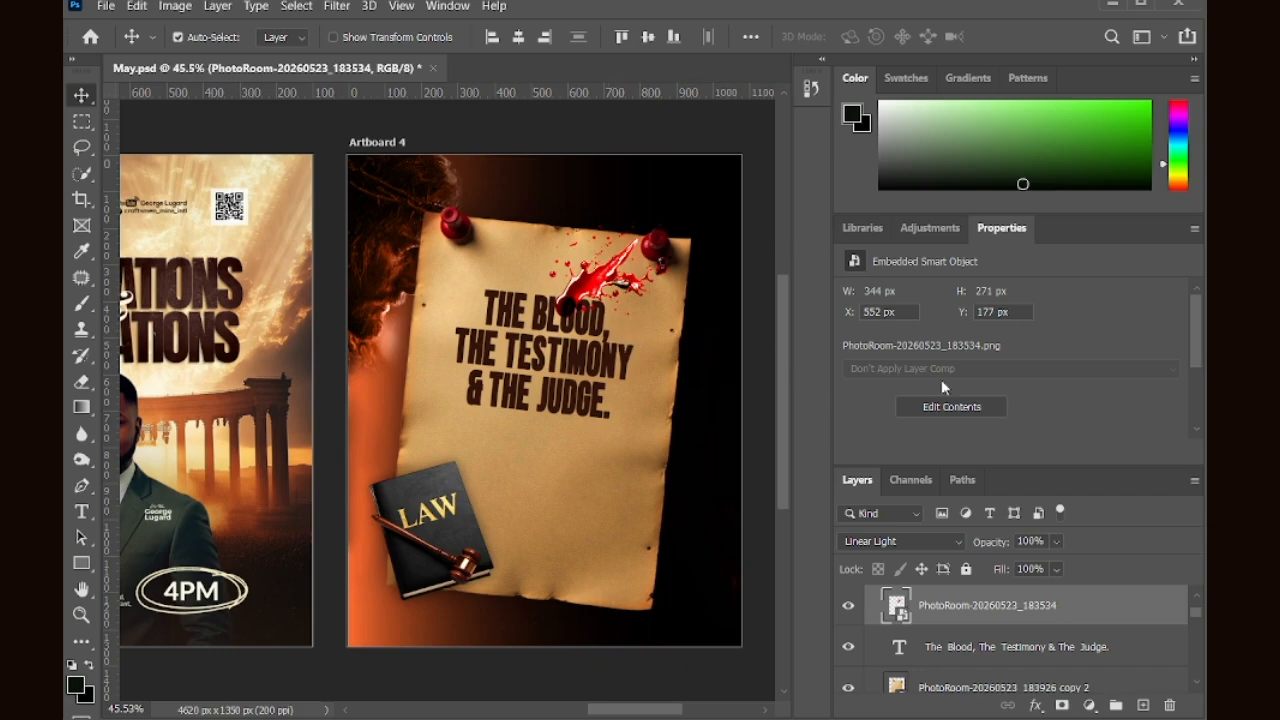
left_click(908, 541)
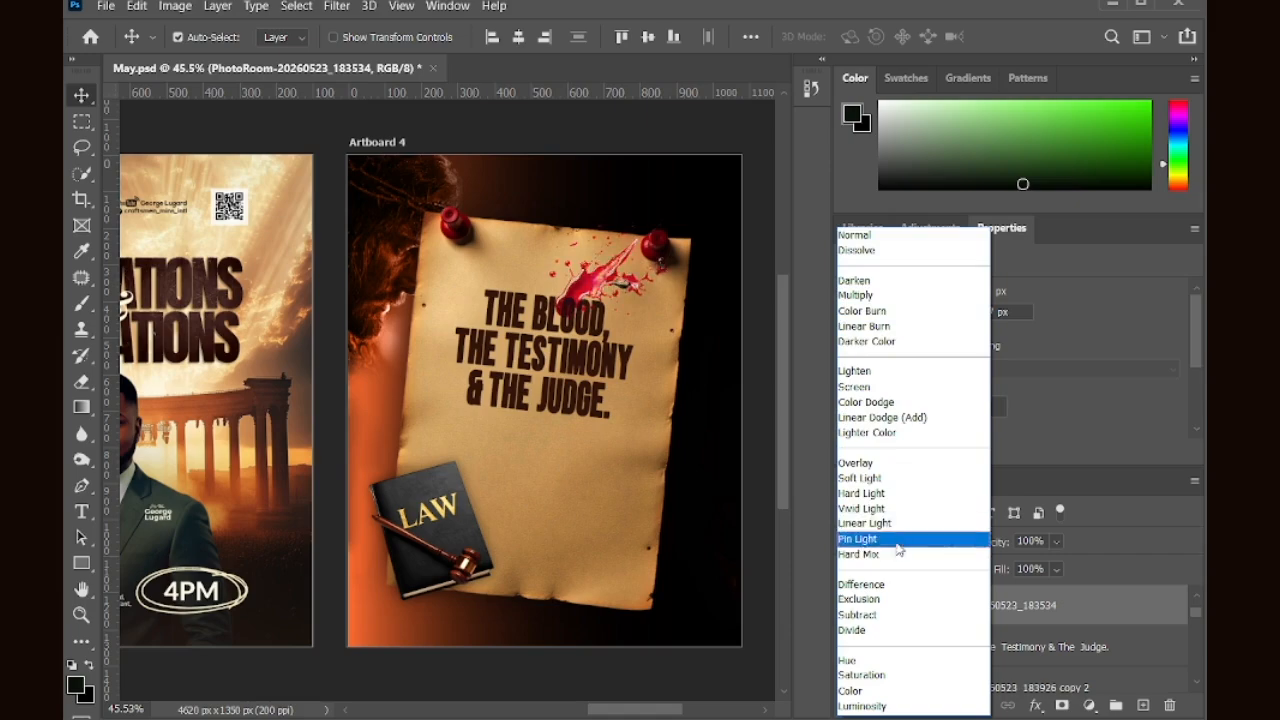
left_click(883, 296)
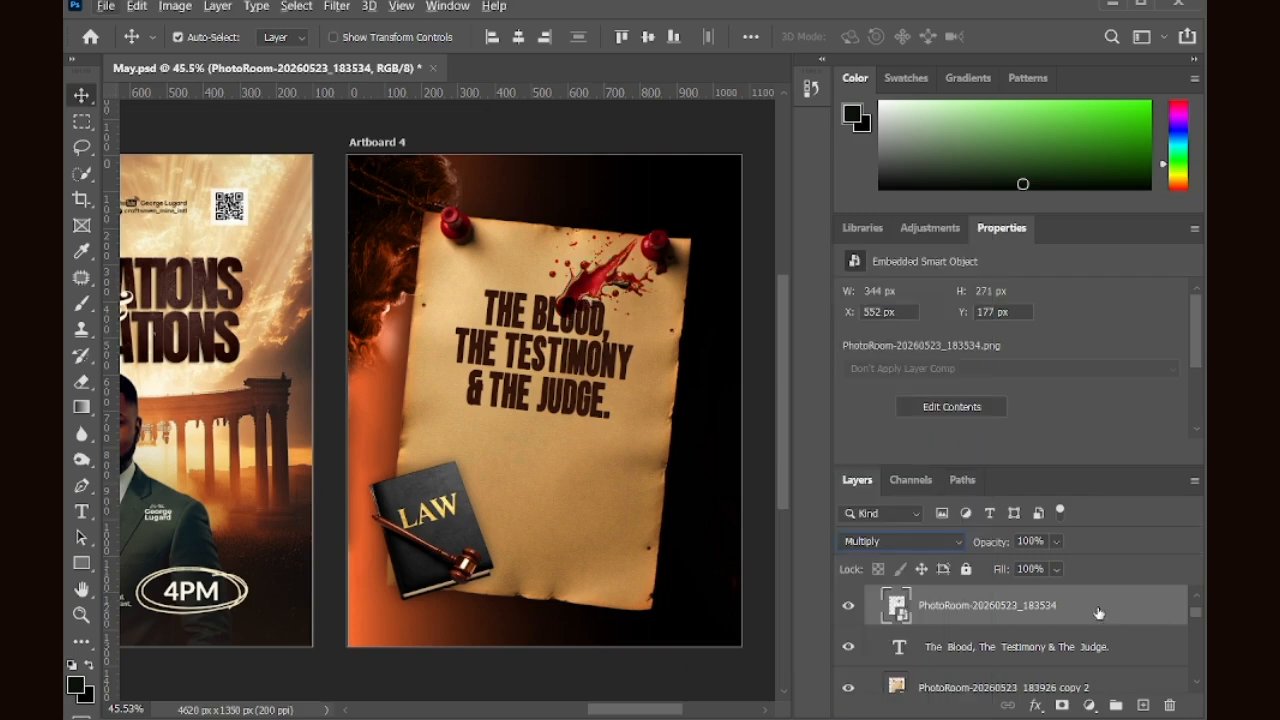
Step: Duplicate the blood splash layer directly beneath the original and set the copy's blend mode to Vivid Light
left_click(987, 648)
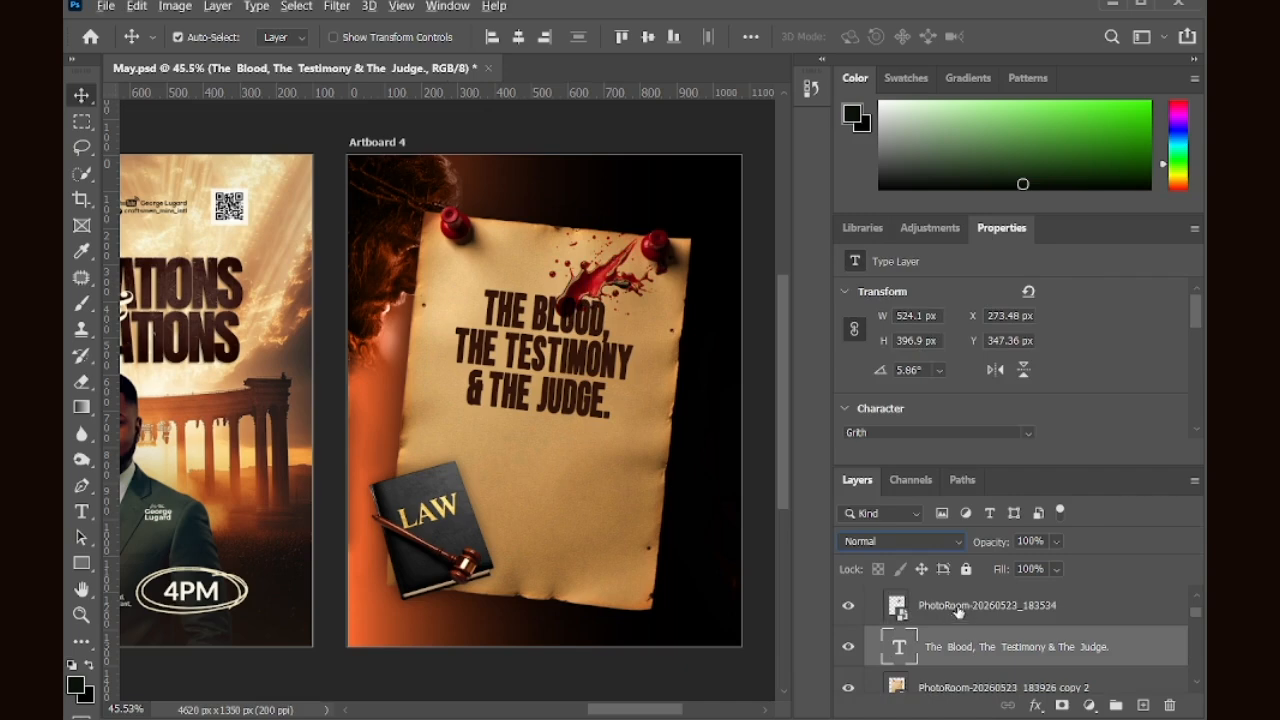
left_click_drag(958, 612, 960, 629)
left_click(924, 543)
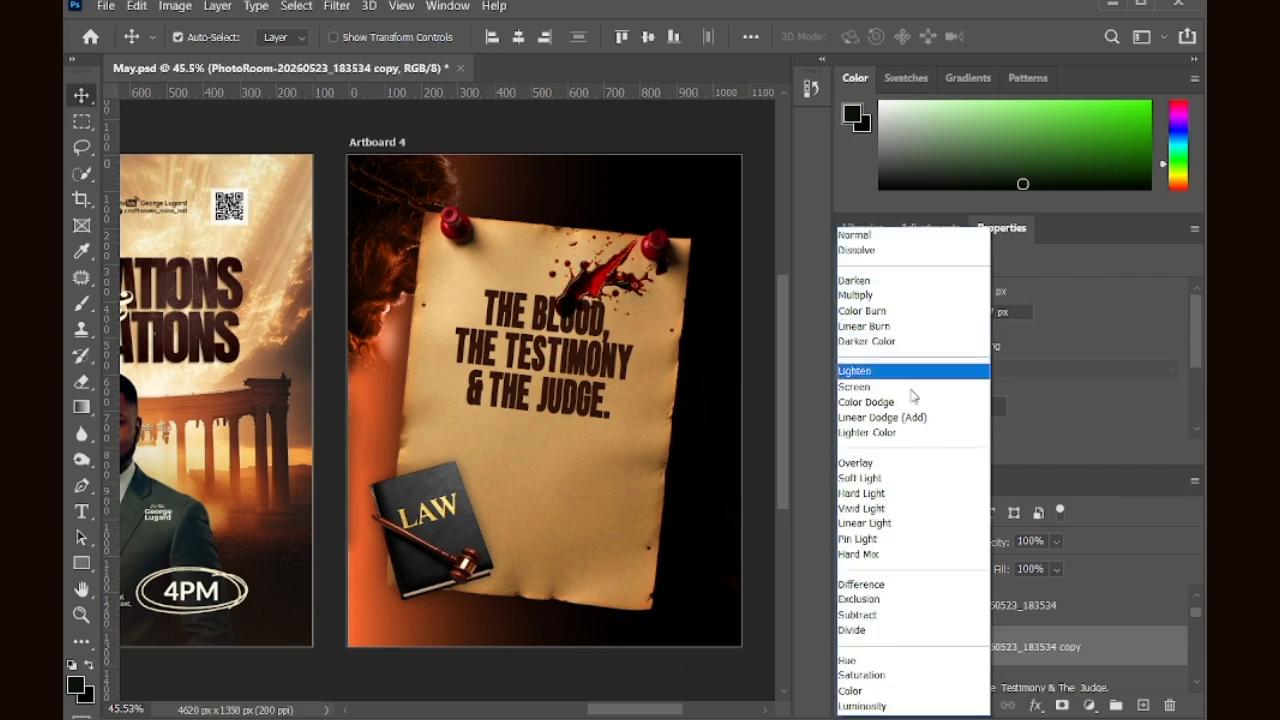
left_click(900, 509)
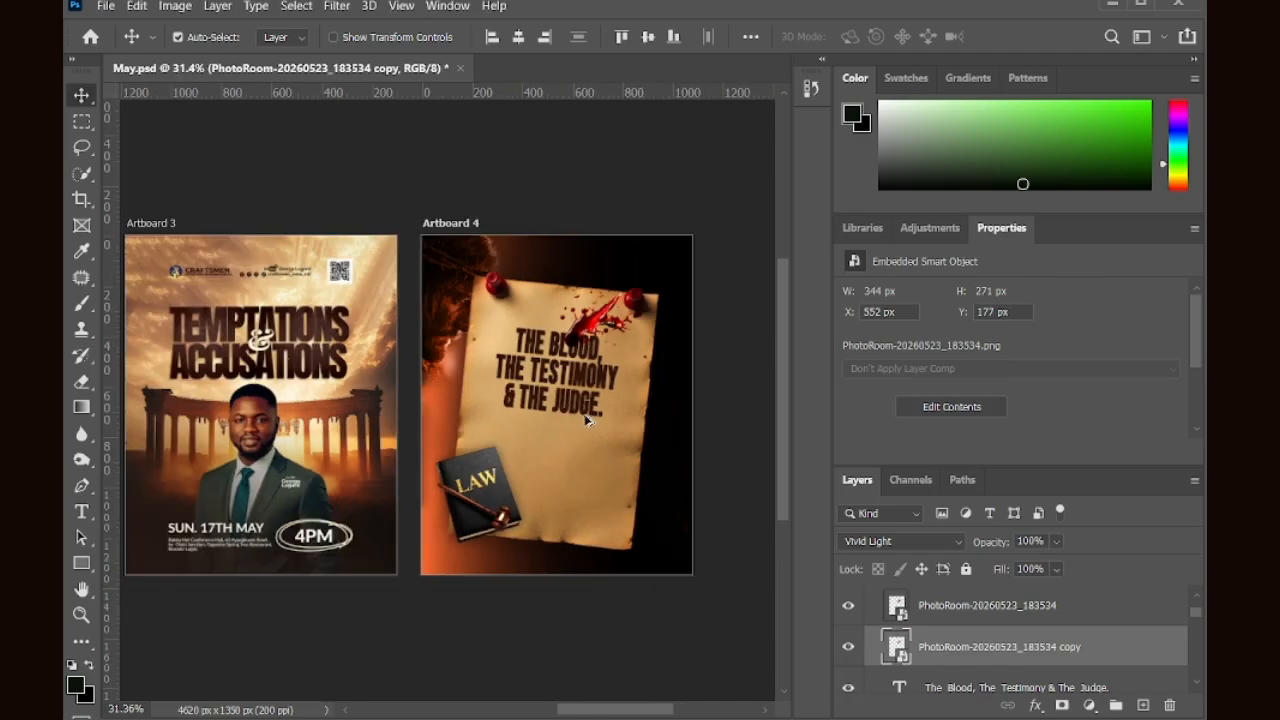
Step: Lower the opacity of the duplicated blood splash layer slightly
scroll(600, 493, "down", 2)
scroll(604, 424, "up", 2)
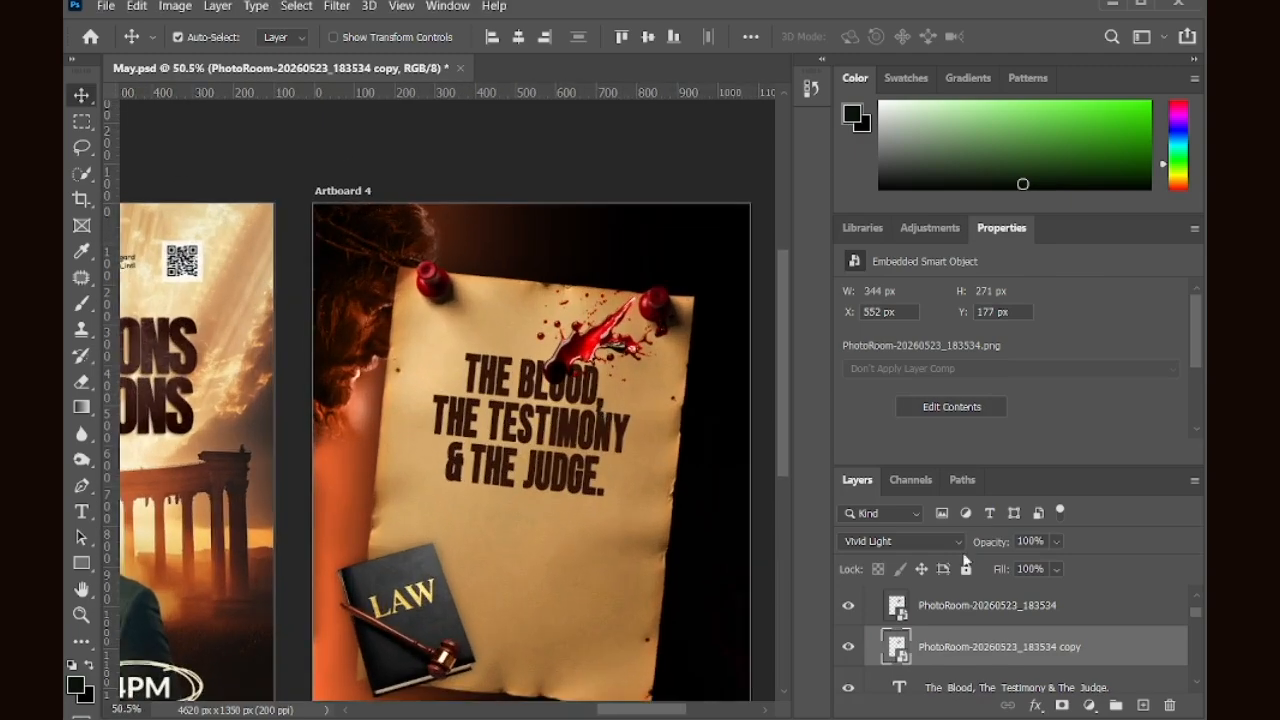
mouse_move(997, 549)
left_mouse_down()
mouse_move(946, 543)
mouse_move(975, 545)
left_mouse_up()
left_click_drag(968, 545, 968, 545)
scroll(555, 488, "down", 1)
Step: Set the title layer's blend mode to Linear Light
left_click(1000, 687)
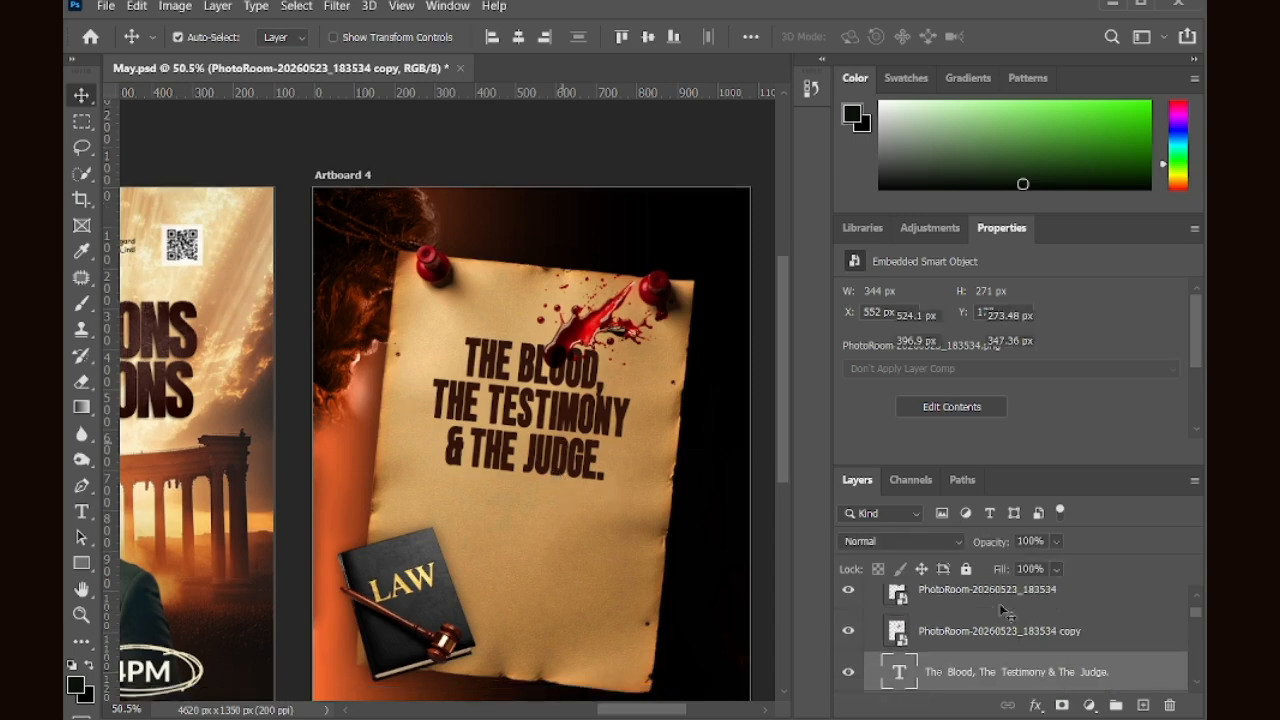
left_click(900, 541)
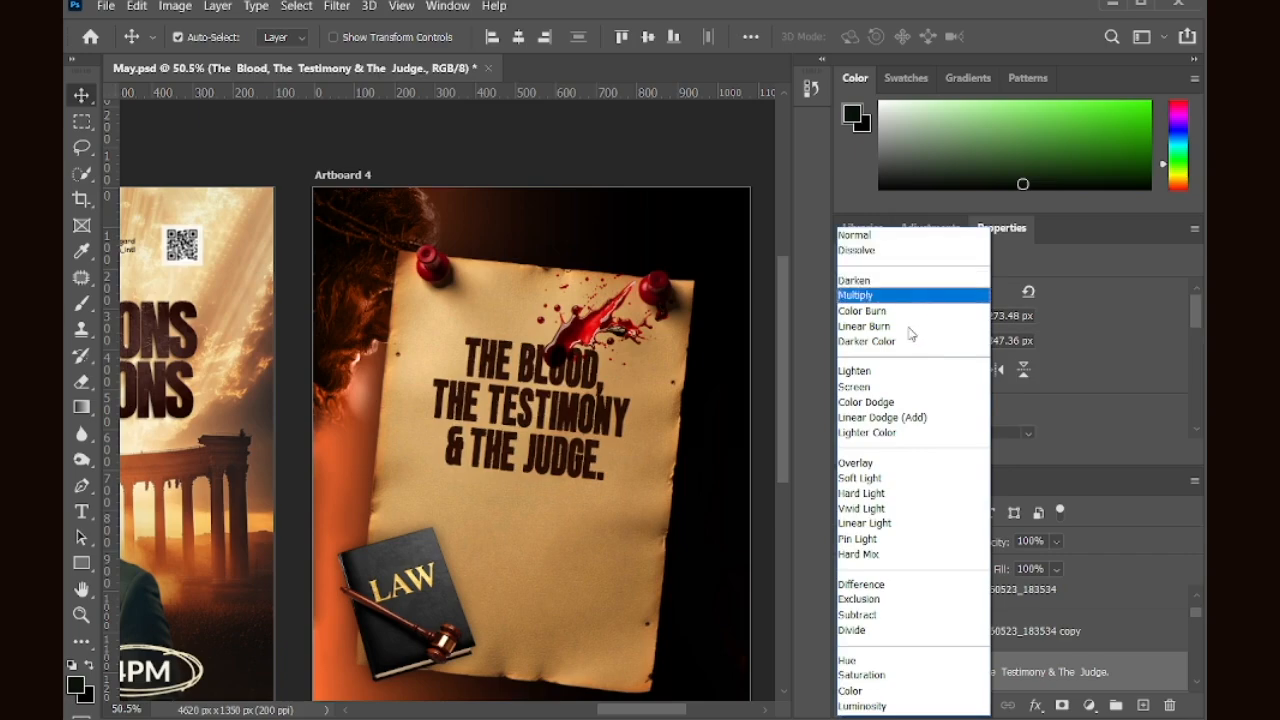
left_click(880, 524)
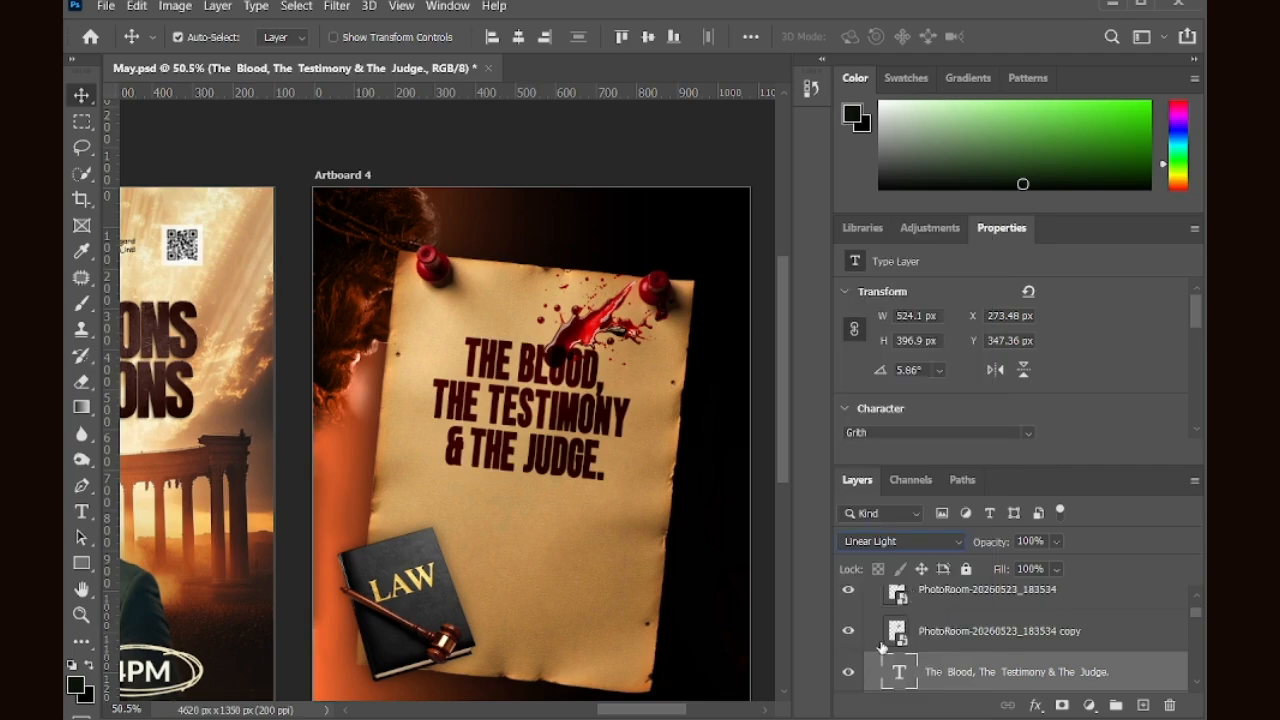
scroll(550, 520, "down", 1)
scroll(552, 560, "up", 2)
scroll(555, 560, "down", 2)
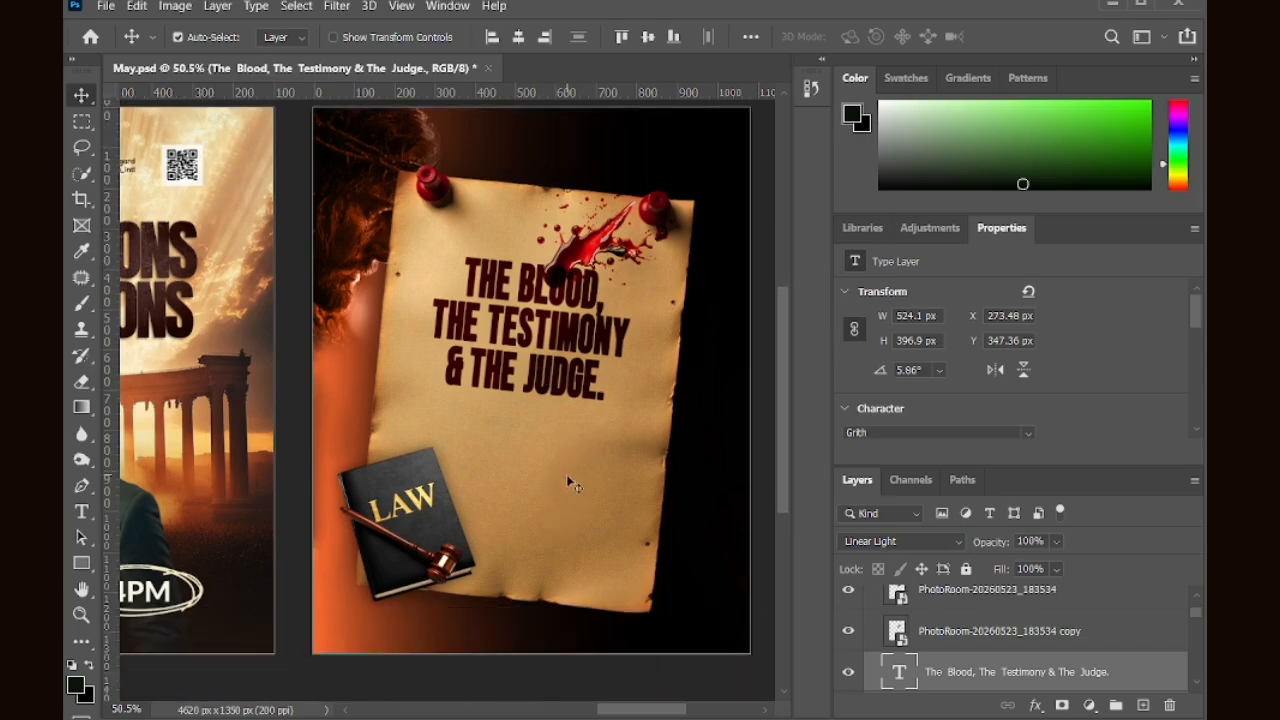
Step: Reduce the original blood splash layer's opacity to 85%
left_click(1010, 590)
scroll(1013, 596, "up", 1)
left_click_drag(990, 541, 966, 542)
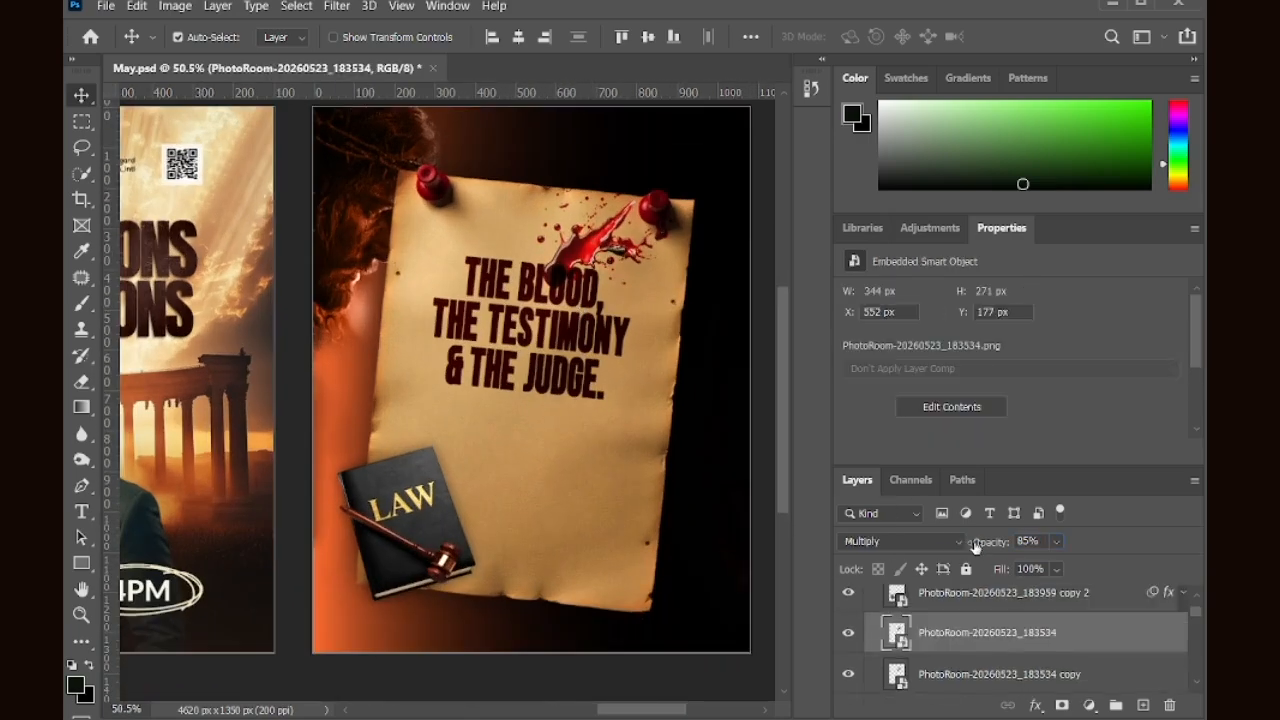
scroll(540, 452, "up", 1)
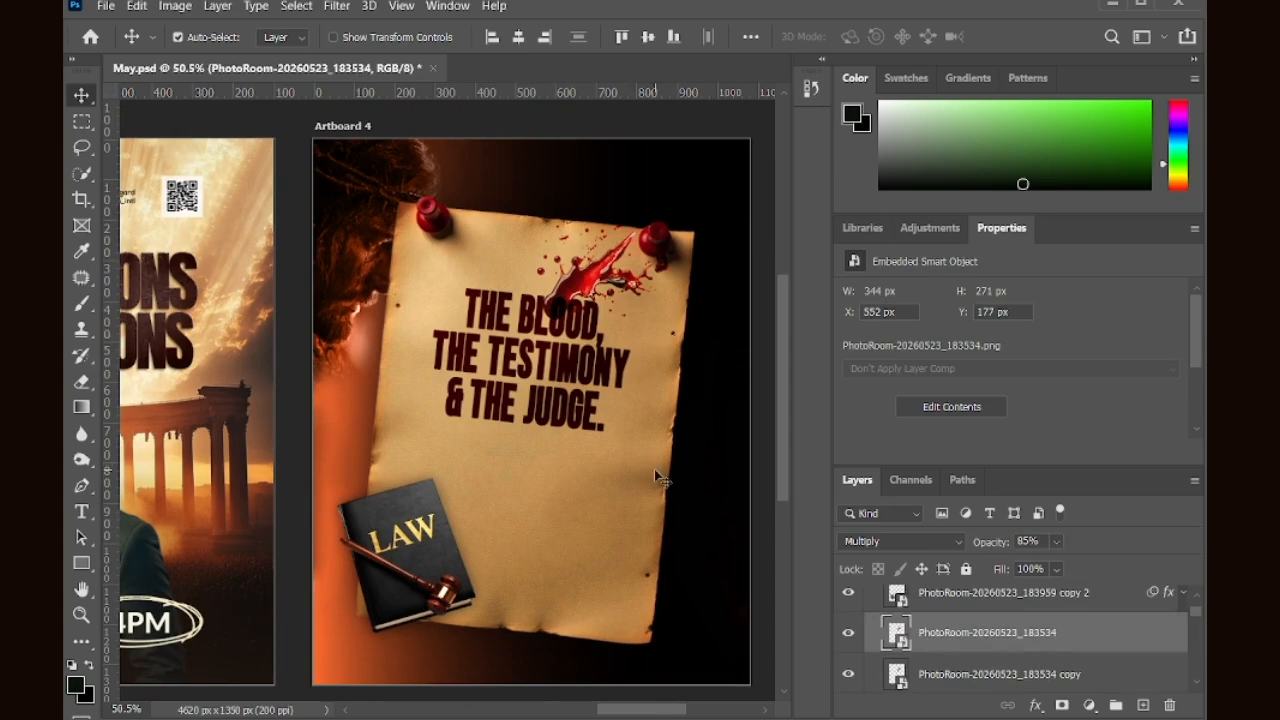
Step: Show the hidden blood drops layer PhotoRoom-20260523_184130 and set its blend mode to Hard Light
scroll(895, 638, "up", 3)
left_click(847, 604)
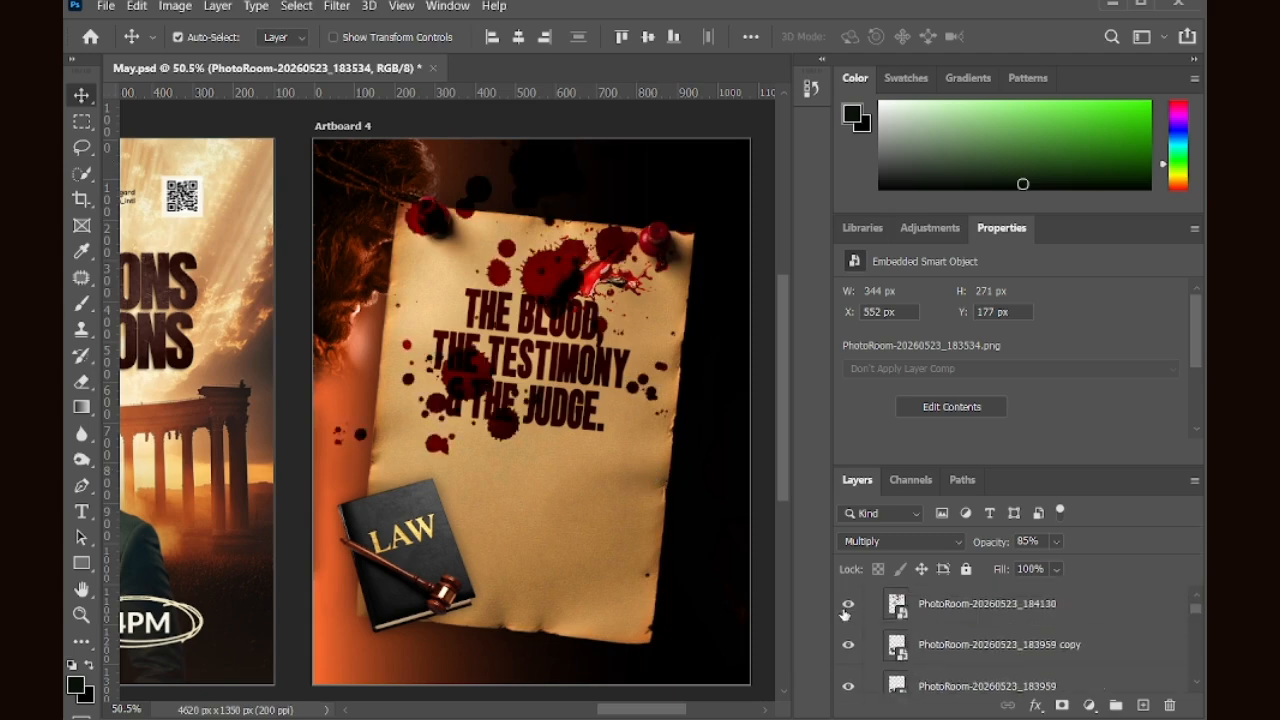
left_click(945, 605)
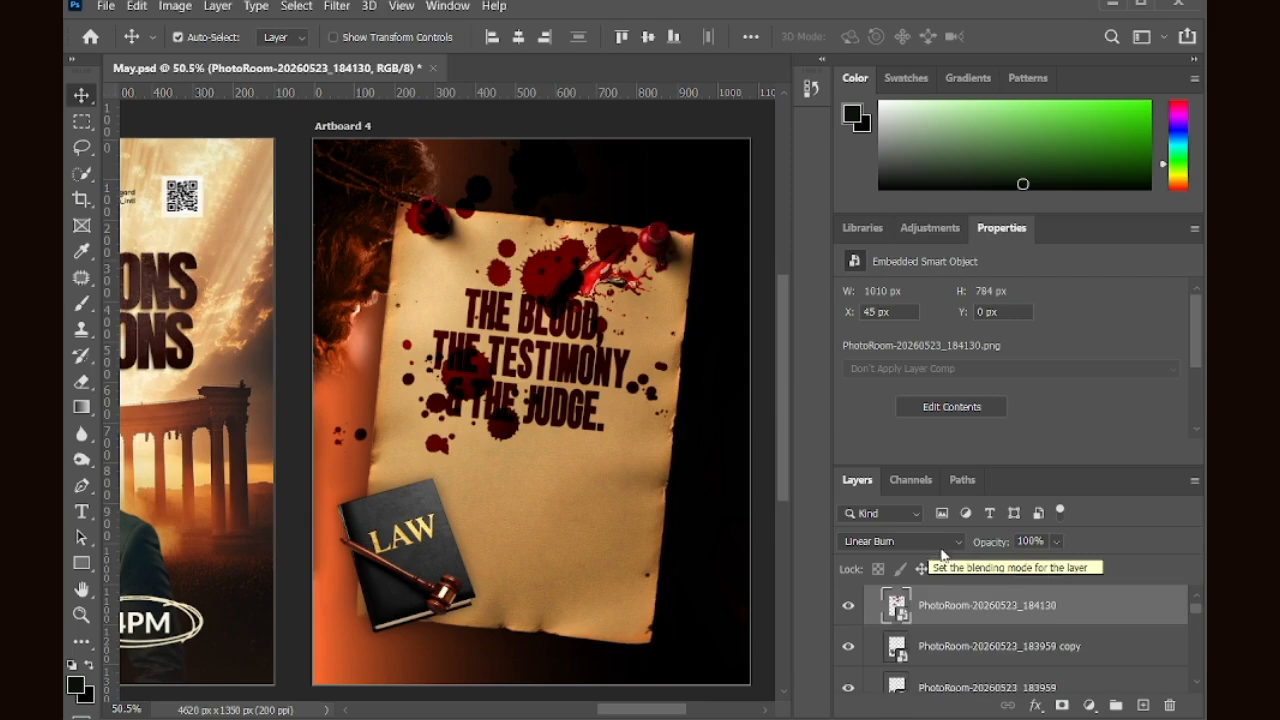
left_click(927, 540)
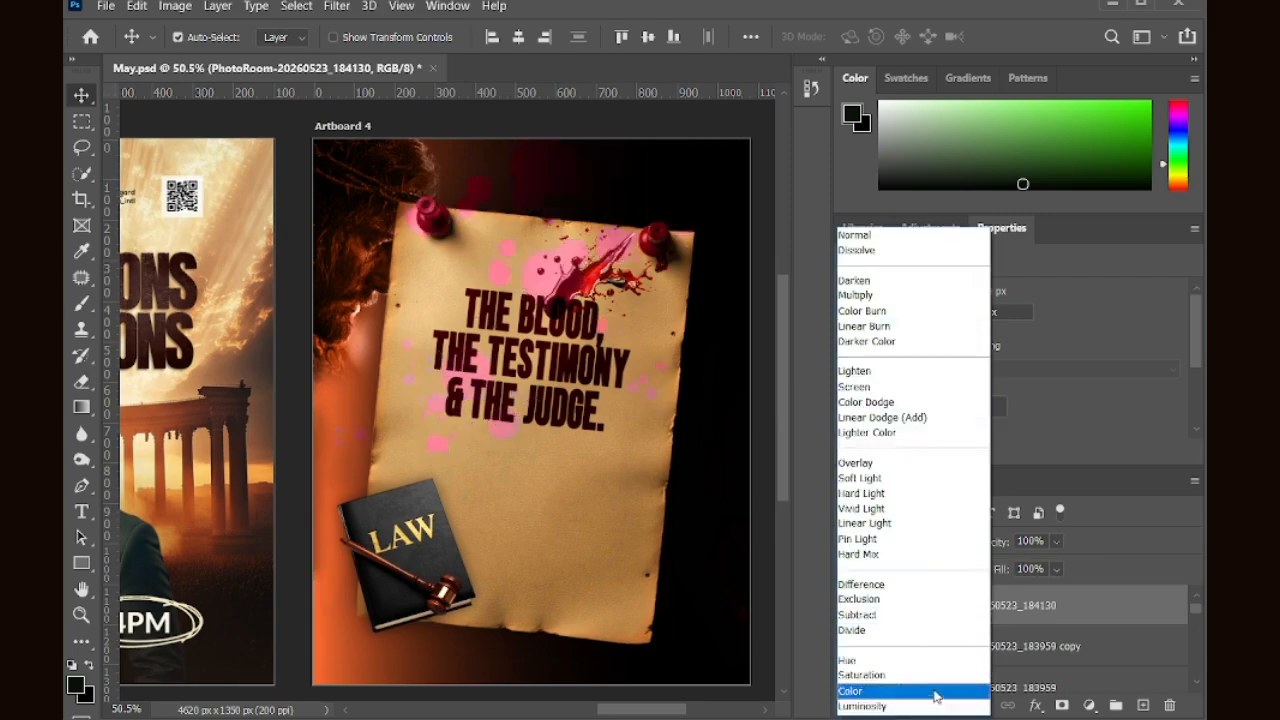
left_click(940, 497)
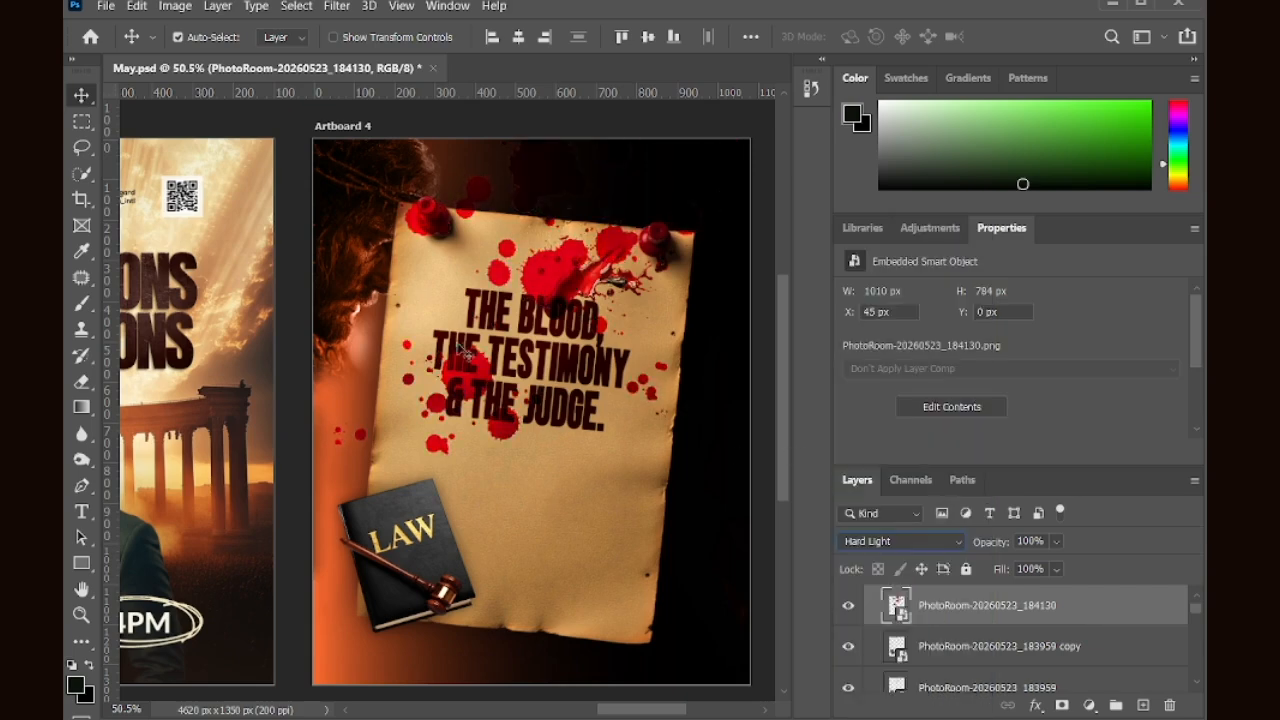
left_click(510, 392)
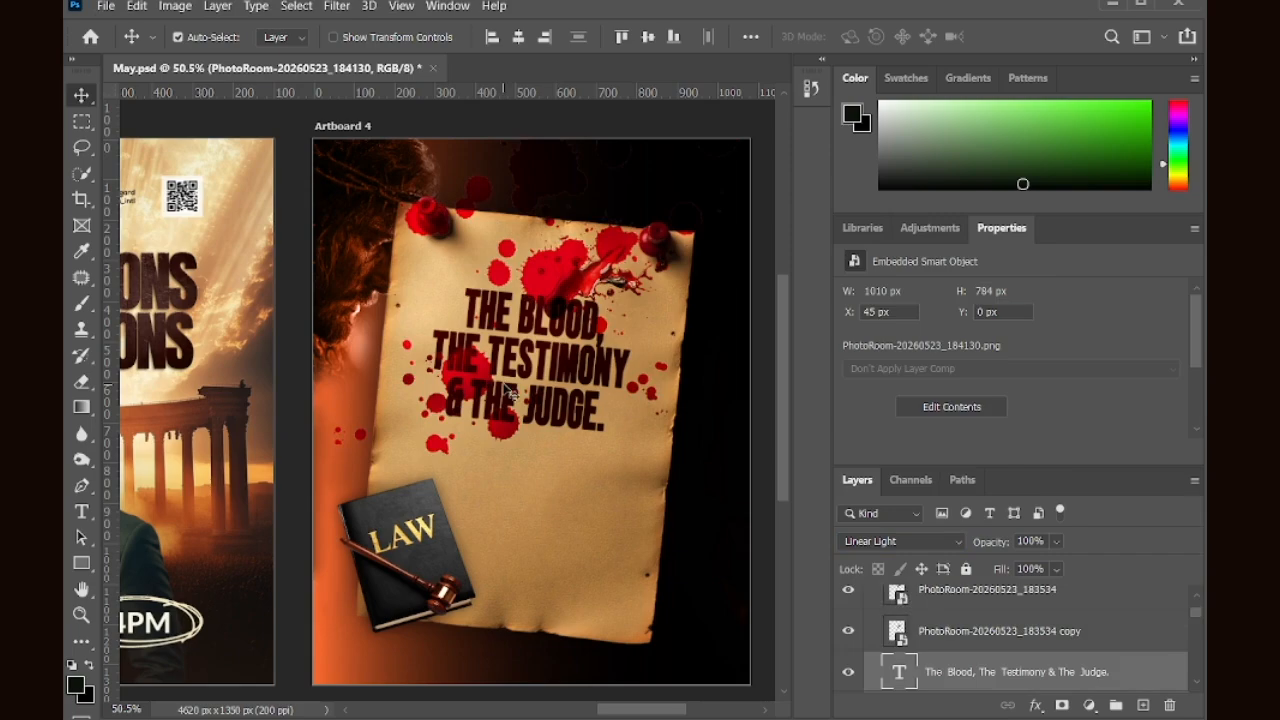
scroll(515, 392, "up", 2)
scroll(547, 455, "down", 1)
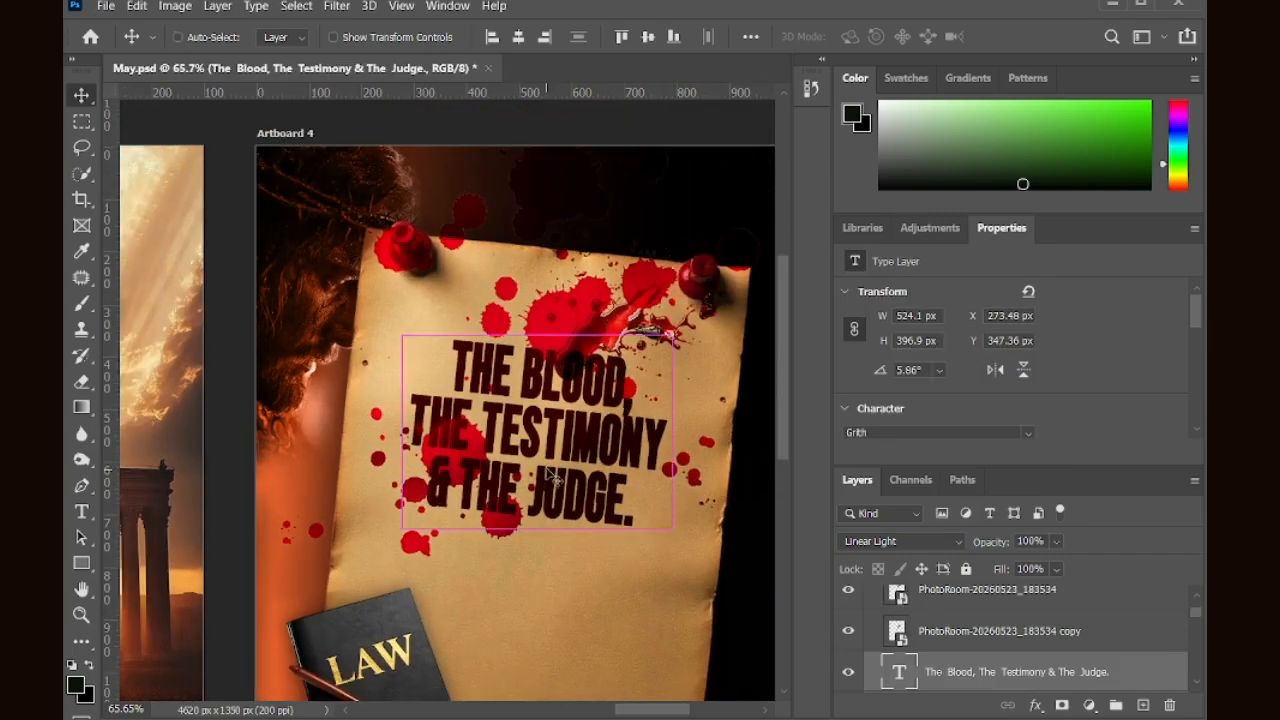
scroll(545, 466, "right", 2)
scroll(544, 465, "down", 1)
scroll(547, 475, "down", 1)
scroll(540, 465, "up", 1)
key("ctrl+t")
key("Escape")
Step: Free-transform the blood drops layer, scaling it to 102.84% and positioning it across the whole poster
left_click(397, 215)
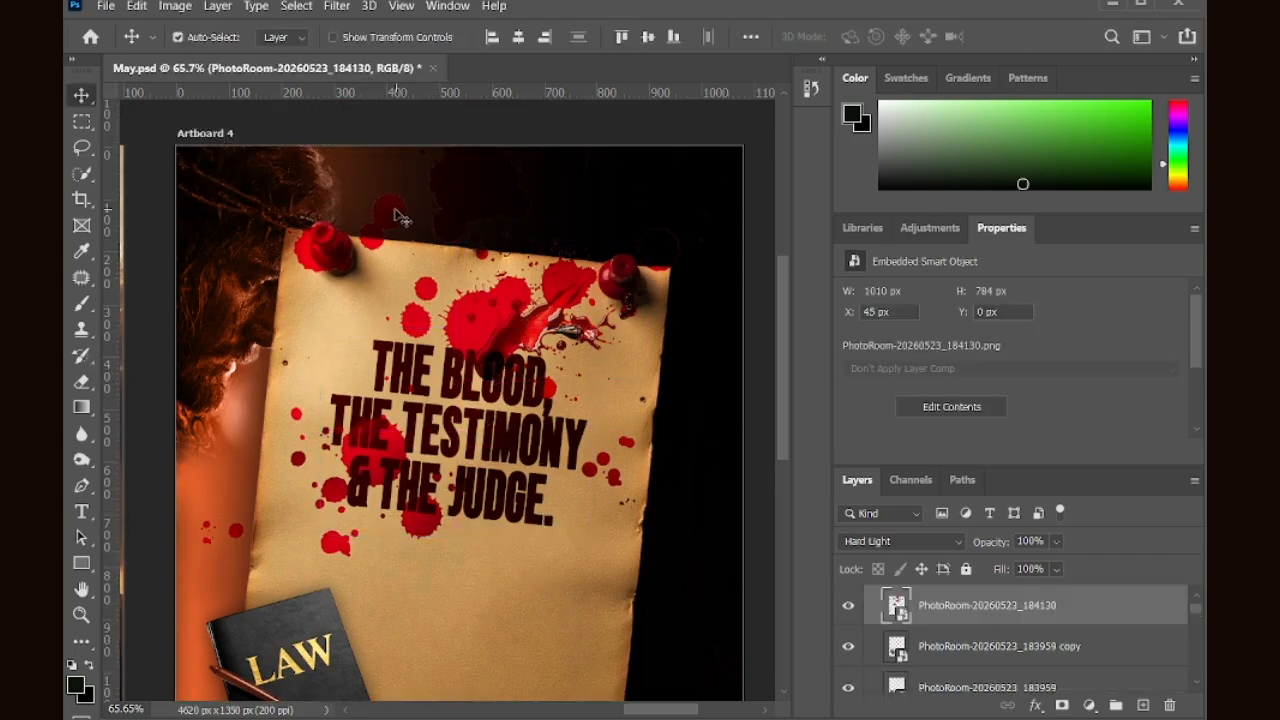
key("ctrl+t")
left_click_drag(457, 566, 461, 675)
scroll(466, 532, "down", 3)
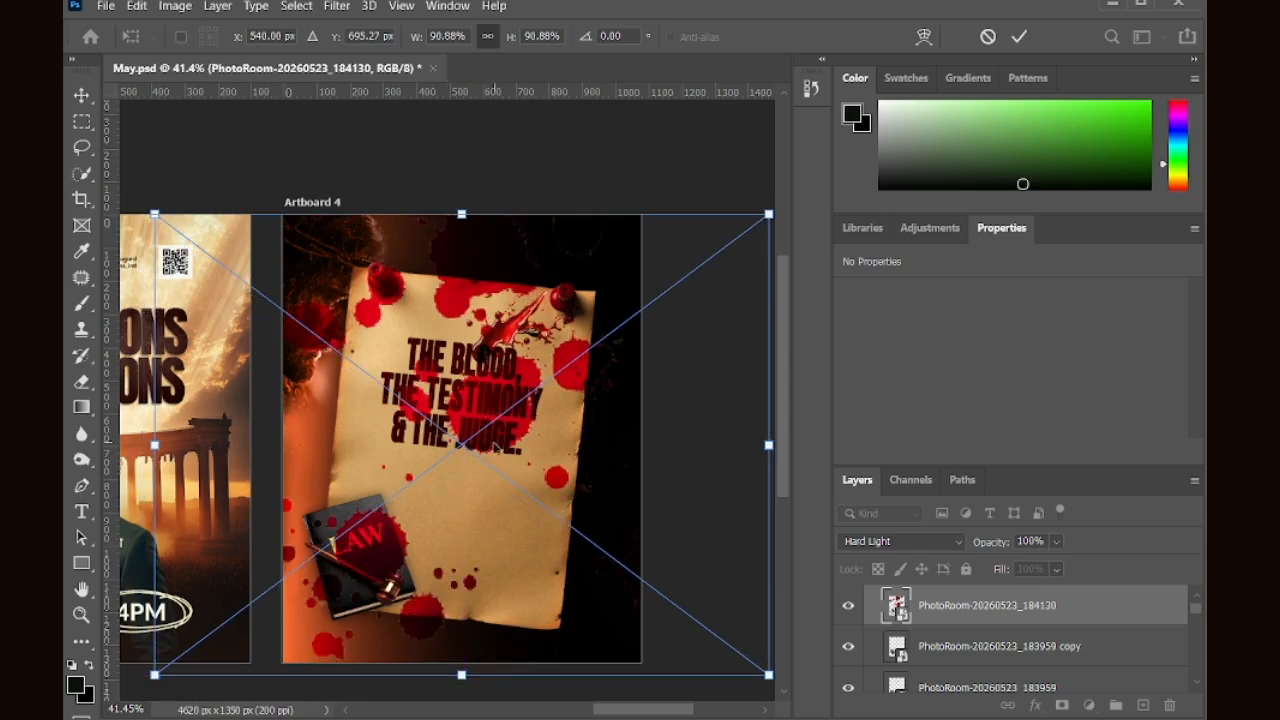
left_click_drag(495, 447, 508, 386)
left_click_drag(470, 618, 472, 655)
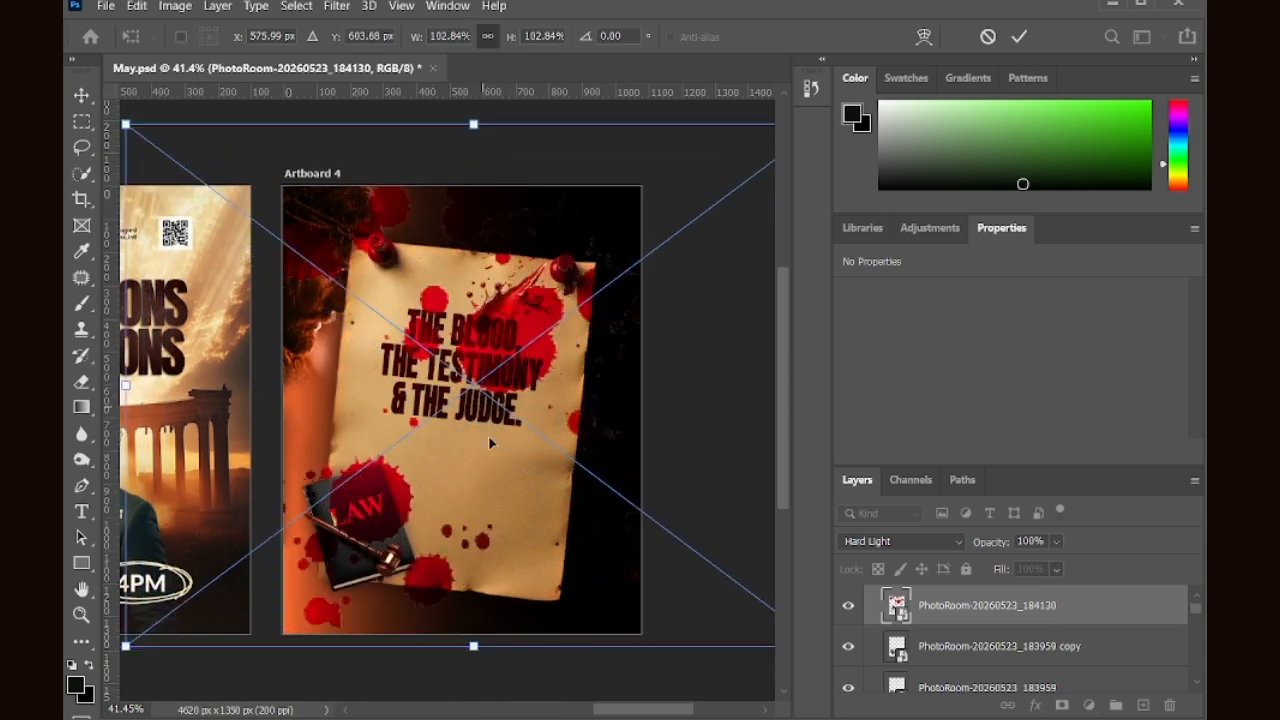
Step: Move the blood drops upward and enlarge them further to 145.36%
left_click_drag(493, 435, 527, 393)
left_click_drag(515, 605, 516, 690)
left_click_drag(522, 486, 520, 398)
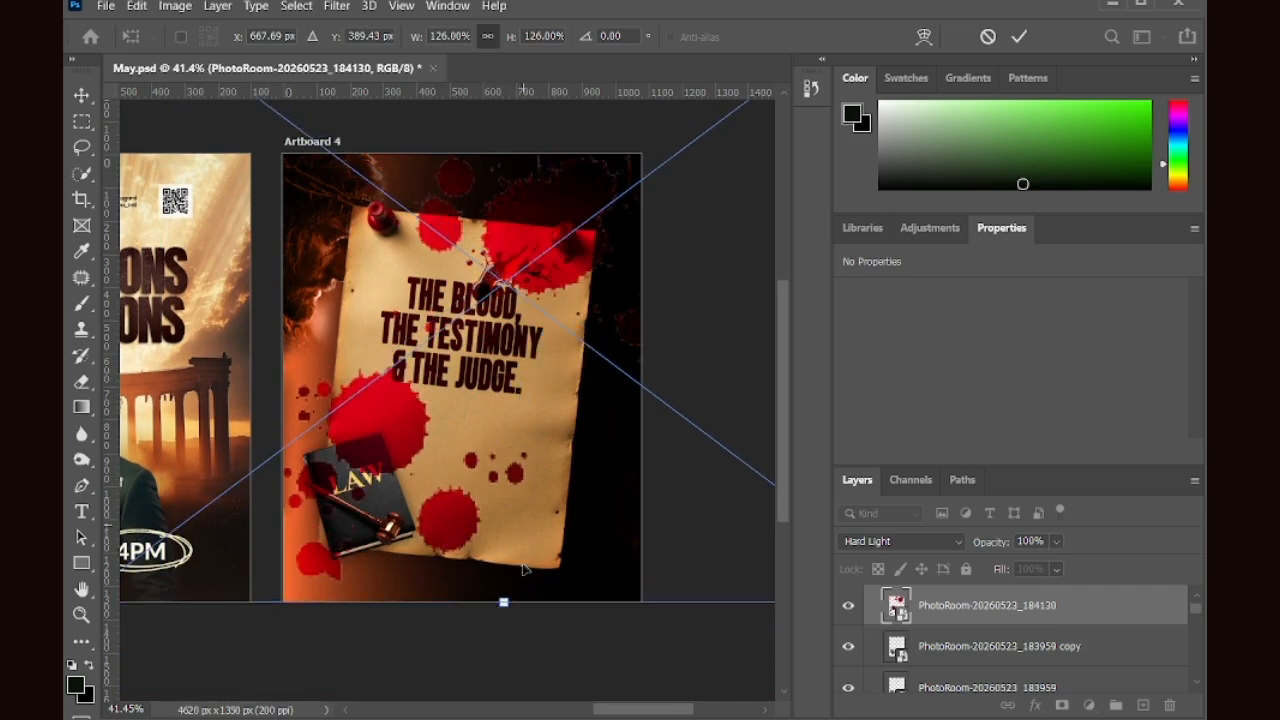
scroll(490, 489, "down", 2)
left_click_drag(506, 539, 503, 634)
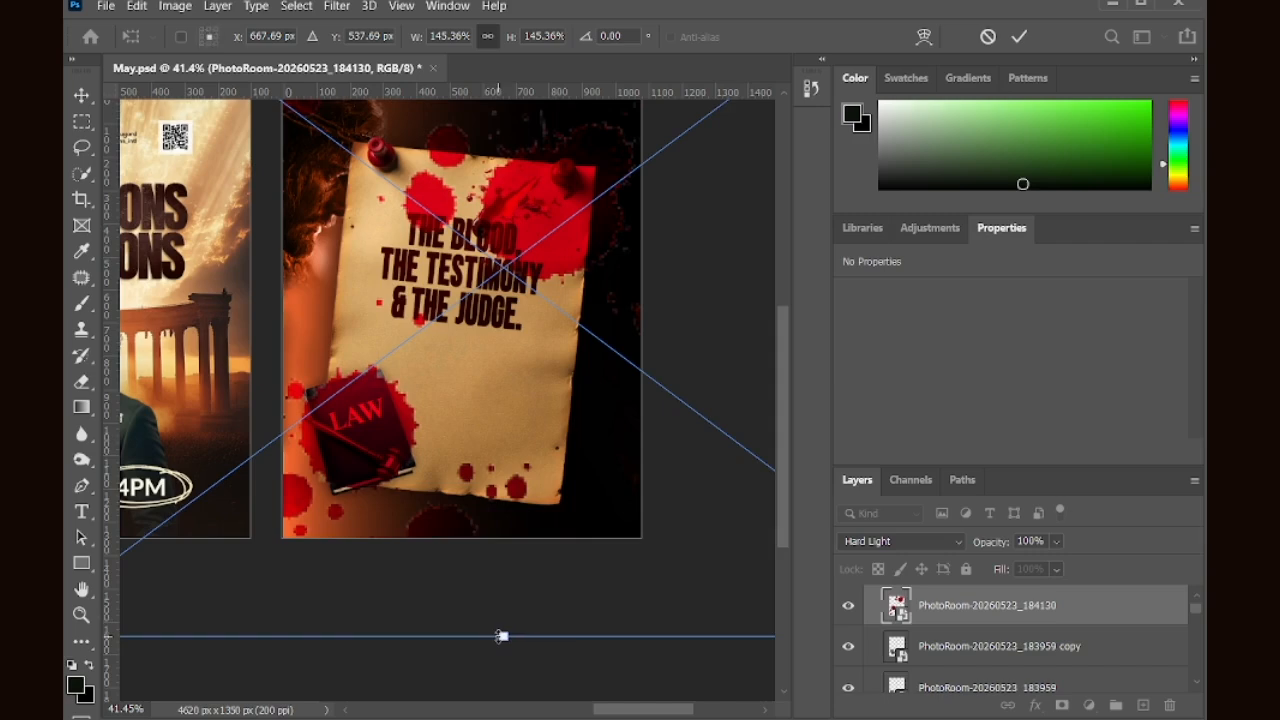
Step: Enlarge the blood drops layer to 182.37% and reposition it to X 632.78 px, Y 251.13 px on the poster
scroll(500, 540, "up", 2)
scroll(499, 537, "up", 2)
left_click_drag(499, 537, 504, 446)
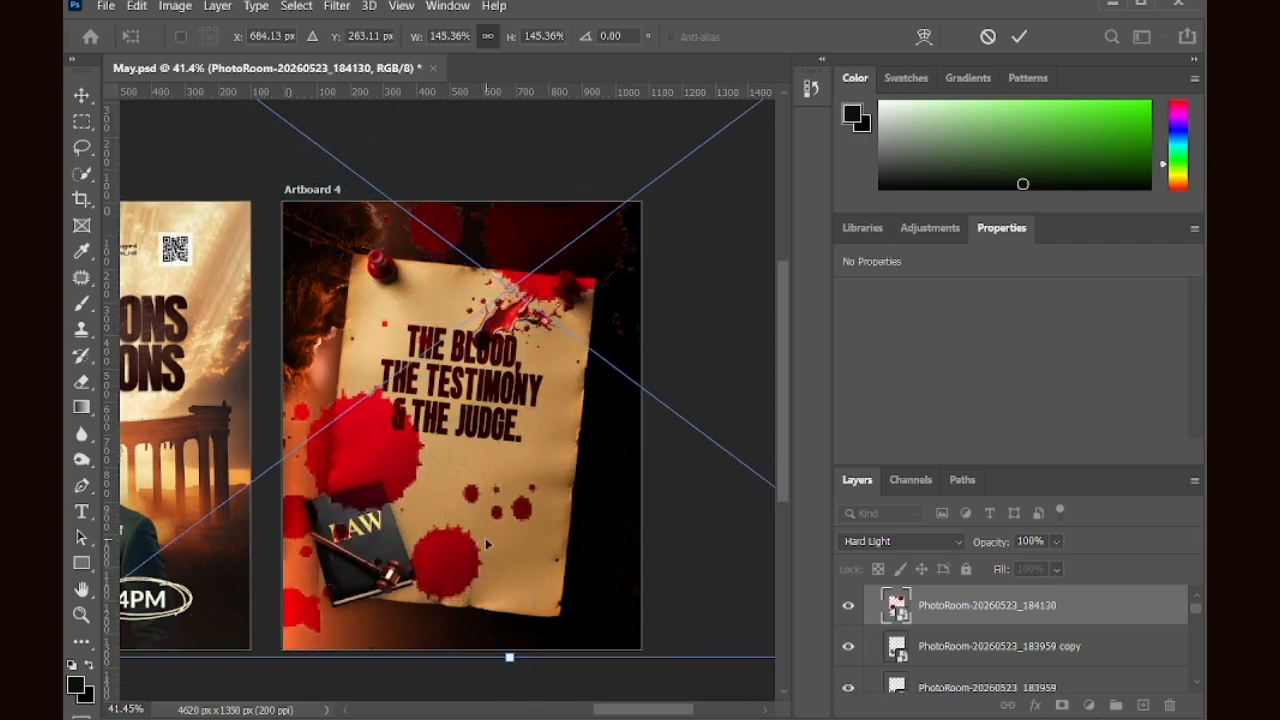
scroll(484, 541, "down", 5)
left_click_drag(498, 575, 497, 700)
left_click_drag(507, 488, 499, 410)
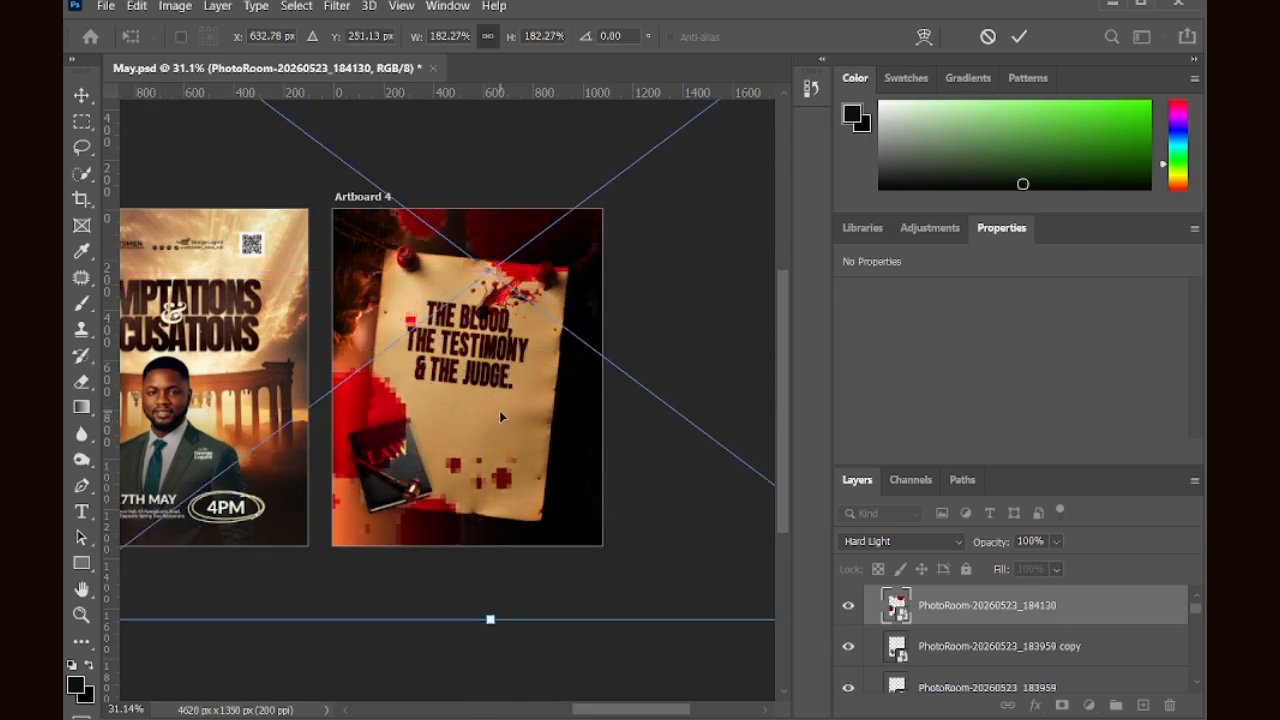
left_click(1019, 38)
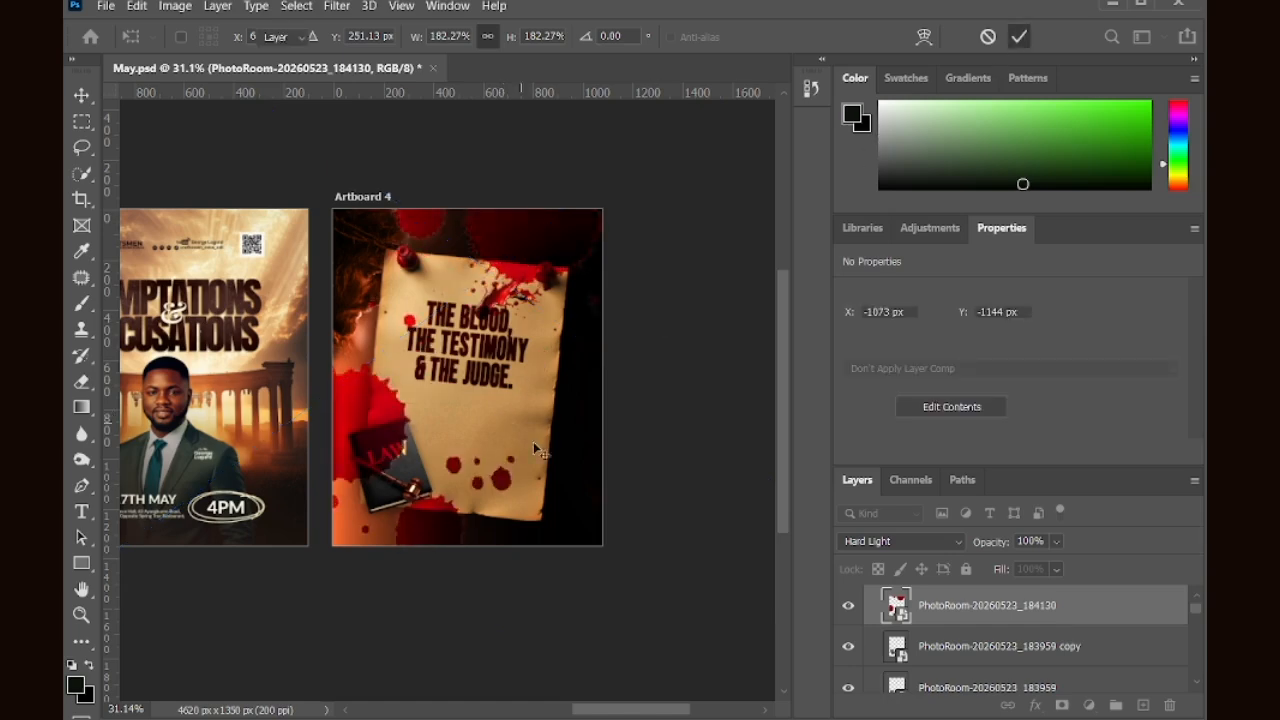
Step: Change the blood drops layer's blend mode to Linear Burn
scroll(525, 432, "up", 3)
scroll(512, 437, "down", 2)
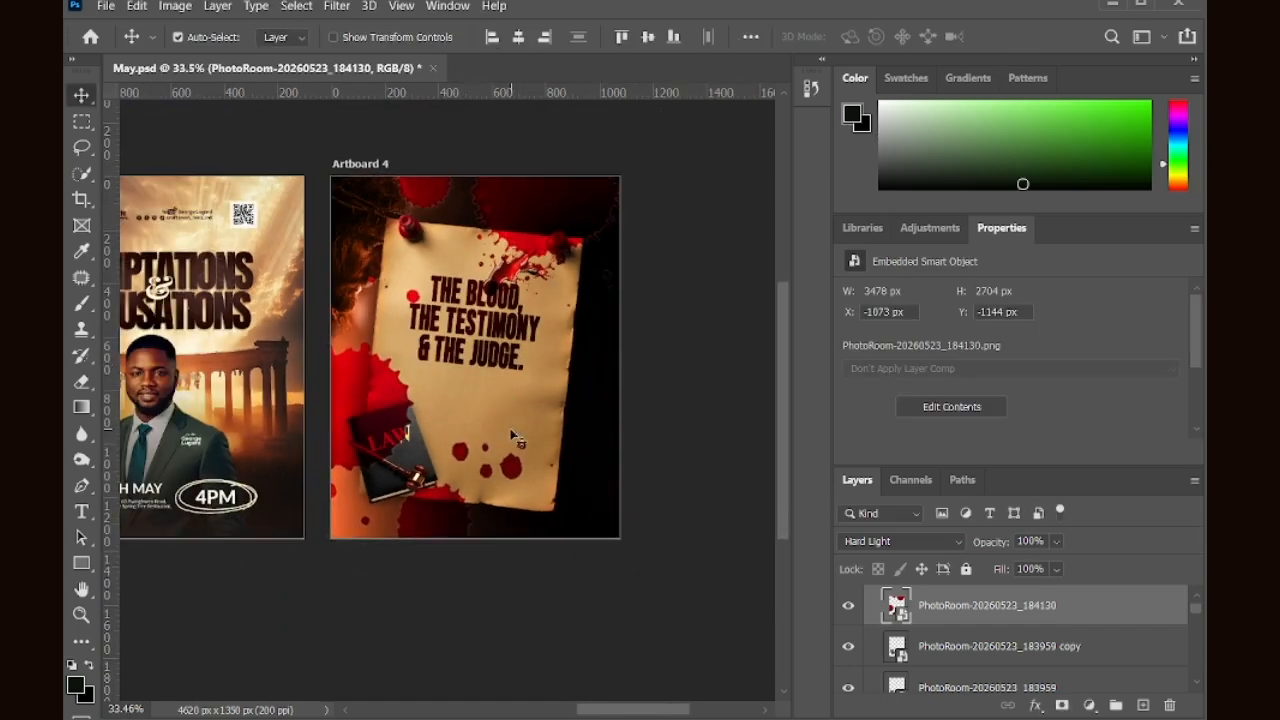
left_click(935, 541)
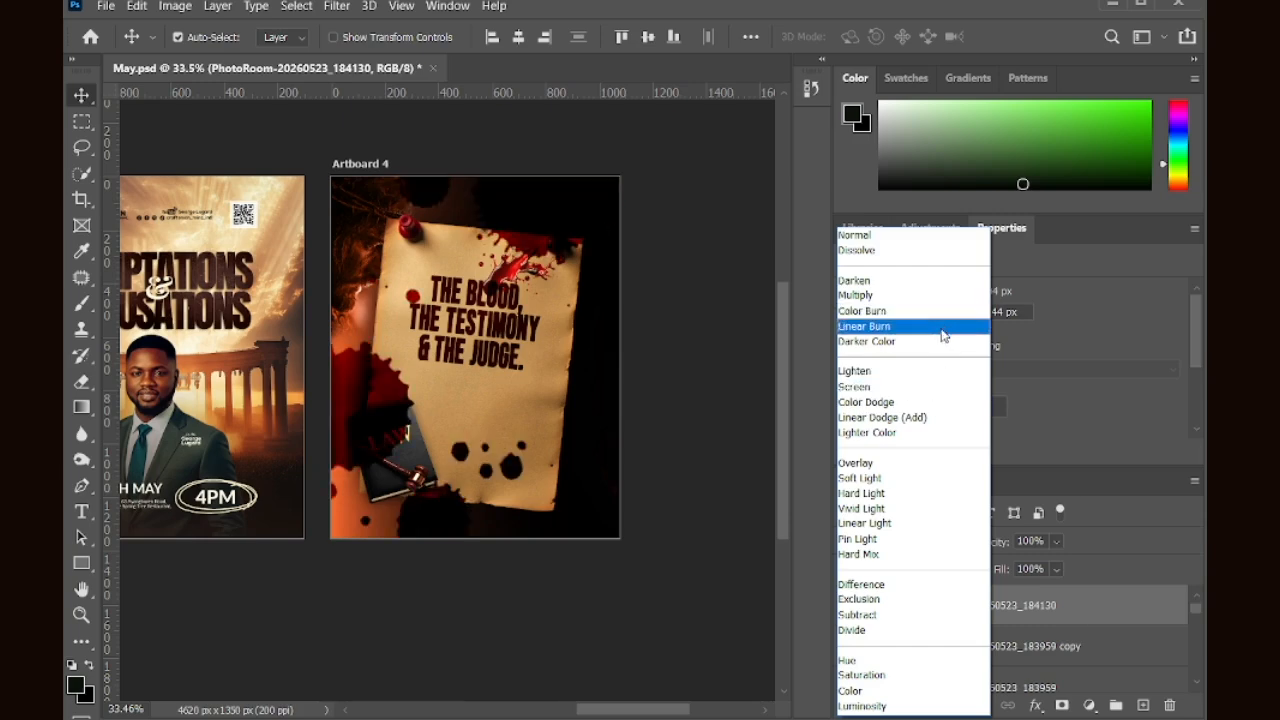
left_click(942, 330)
left_click(952, 607)
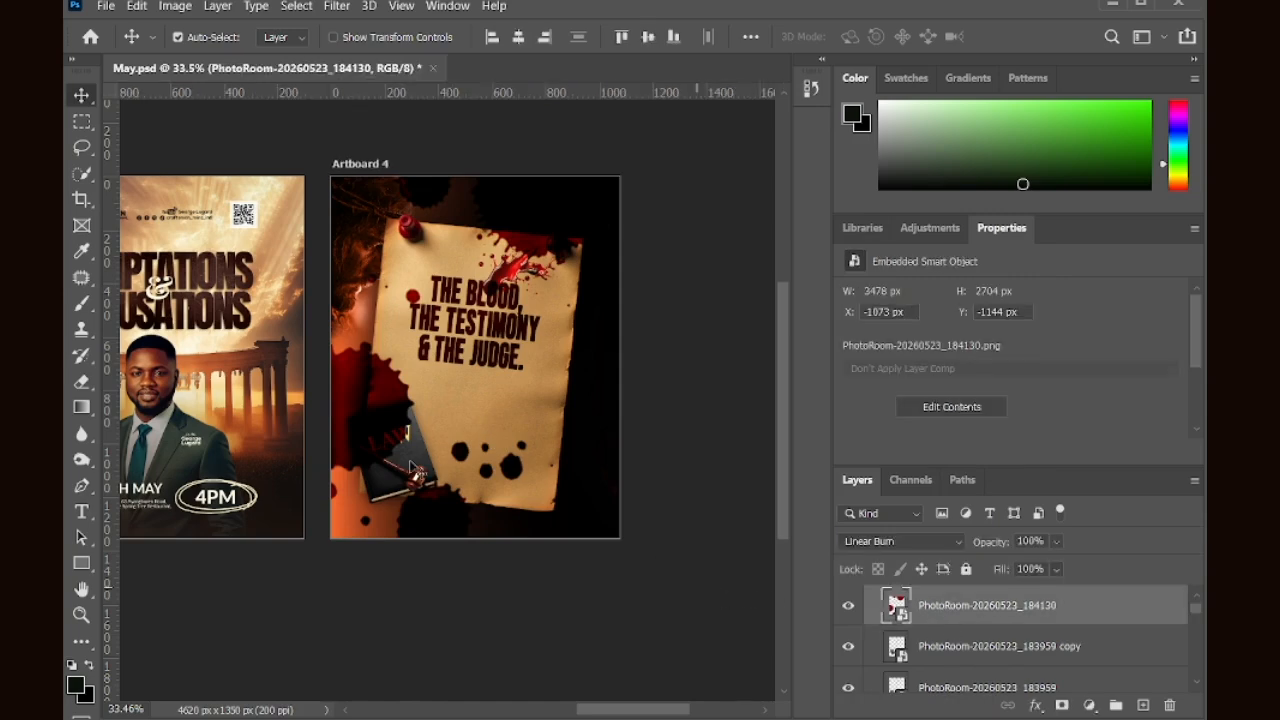
Step: Move the PhotoRoom-20260523_183959 law book layers above the blood drops layer, and hide the blood drops layer PhotoRoom-20260523_184130
left_click(990, 646)
scroll(1000, 678, "down", 1)
scroll(960, 660, "down", 1)
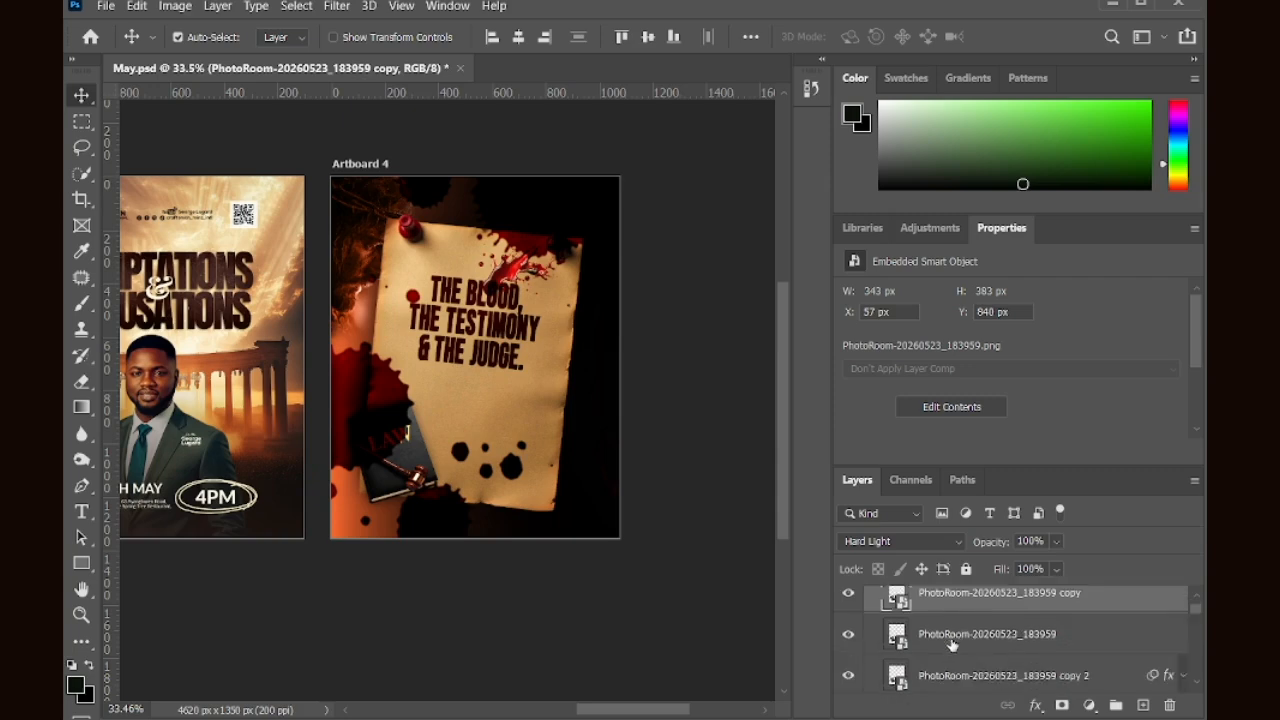
left_click(953, 643, "shift")
scroll(952, 648, "up", 3)
left_click_drag(937, 679, 936, 625)
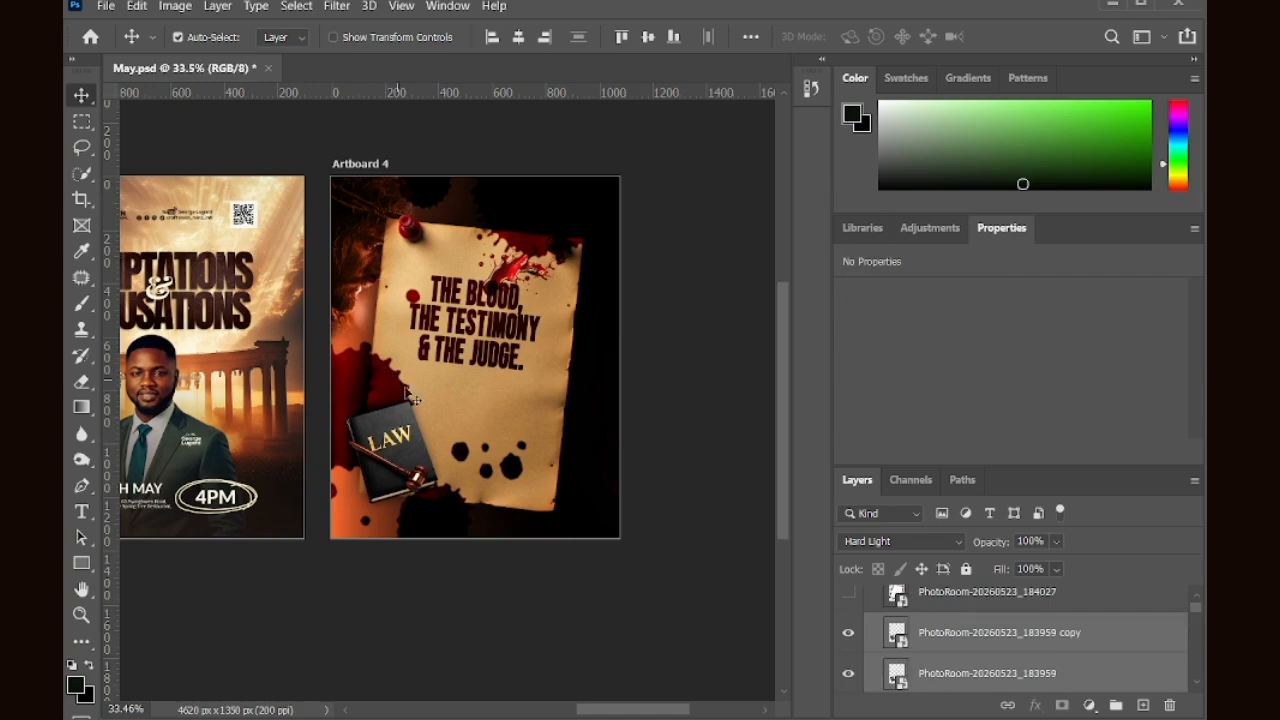
left_click_drag(384, 392, 590, 468)
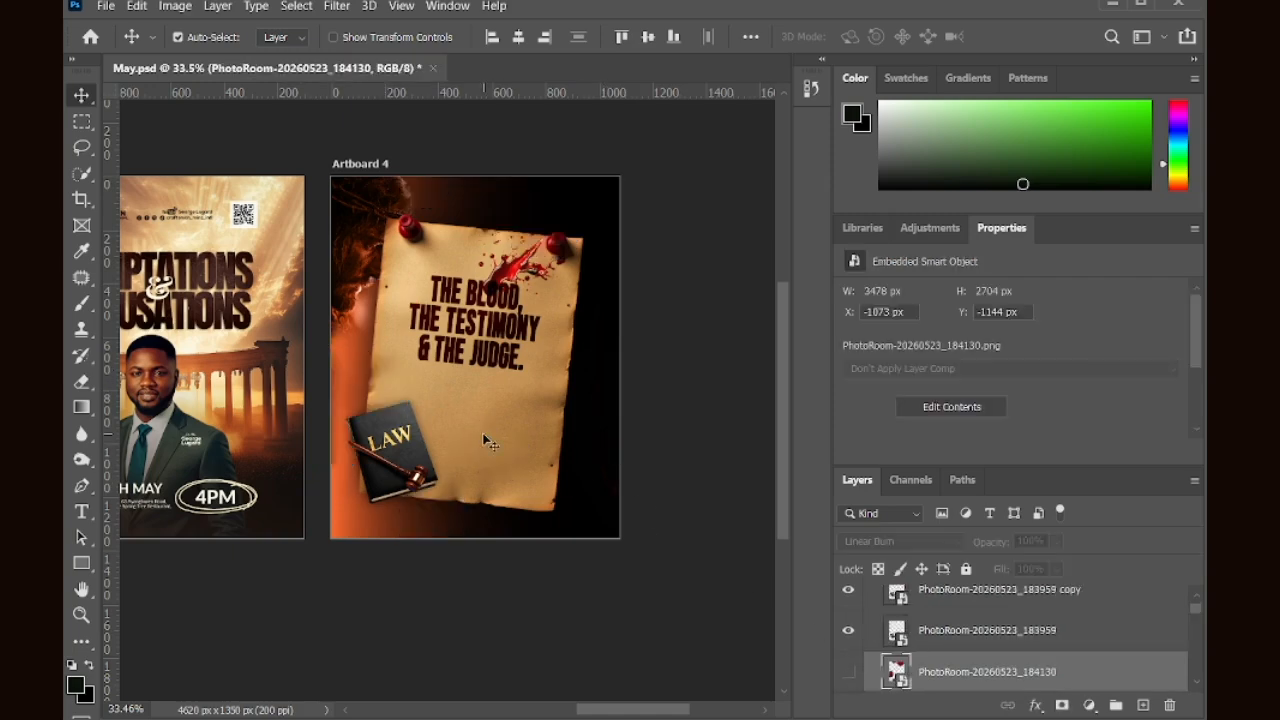
Step: Place the blood stain image PhotoRoom-20260523_184057 from the Downloads folder over the parchment on Artboard 4 at its default size
left_click(364, 702)
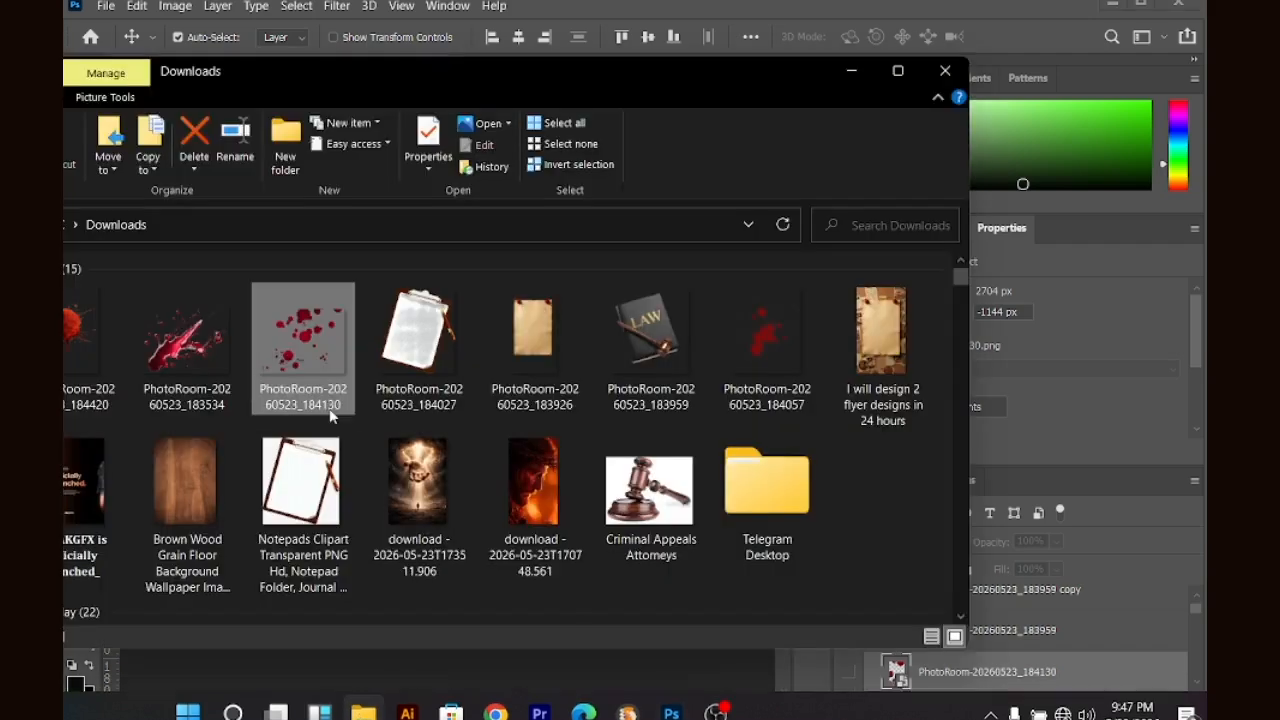
left_click_drag(757, 391, 572, 665)
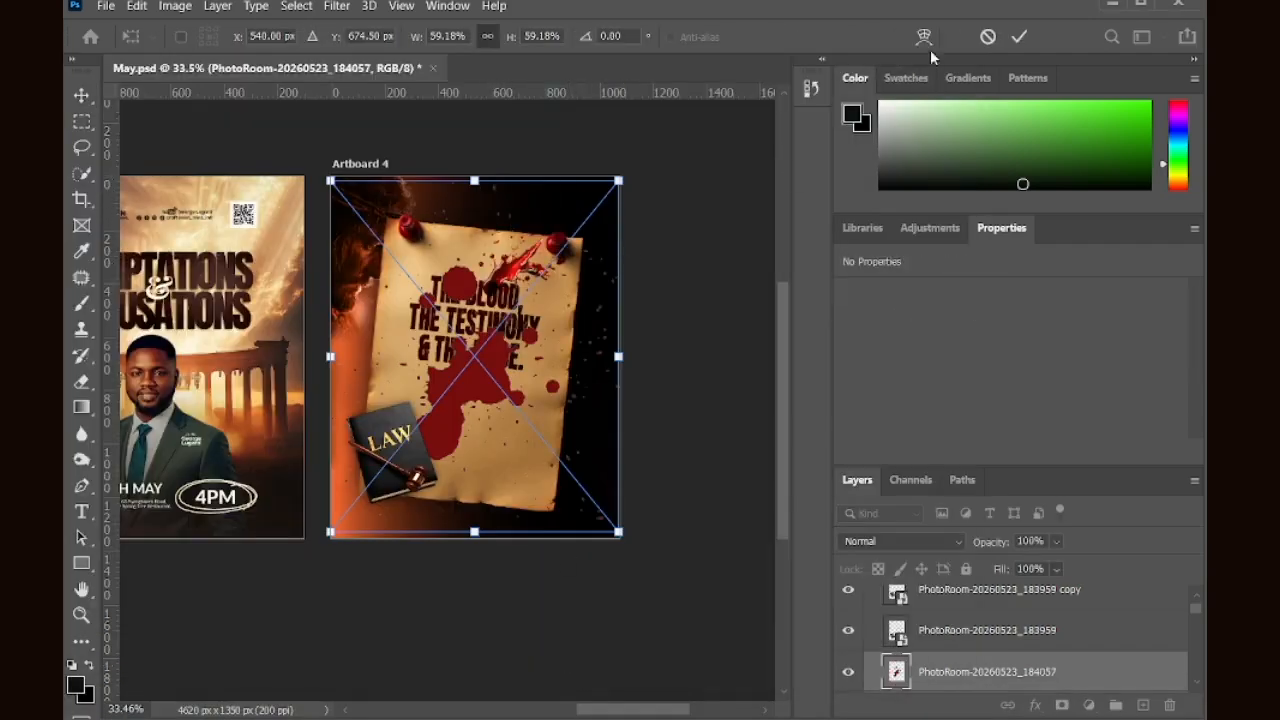
left_click(1019, 36)
Step: Set the placed blood stain layer's blend mode to Pin Light and its opacity to 15%
left_click(948, 540)
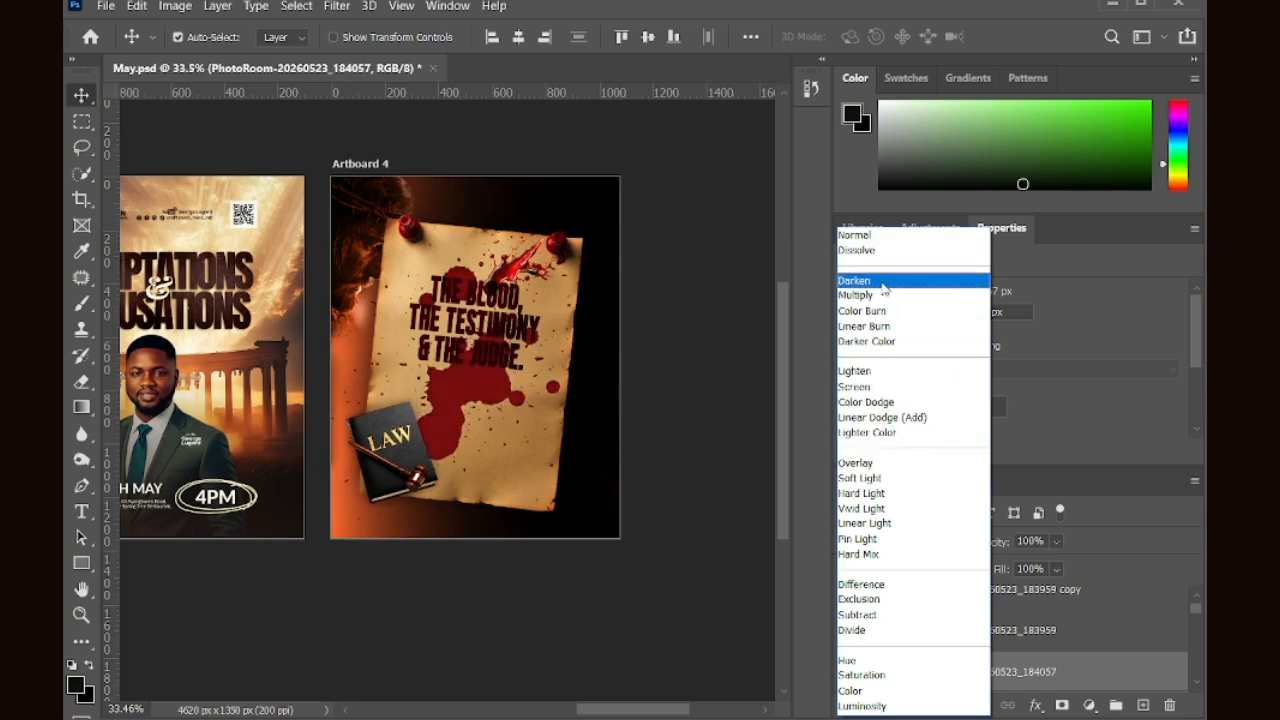
left_click(896, 541)
mouse_move(990, 543)
left_mouse_down()
mouse_move(912, 552)
mouse_move(992, 543)
left_mouse_up()
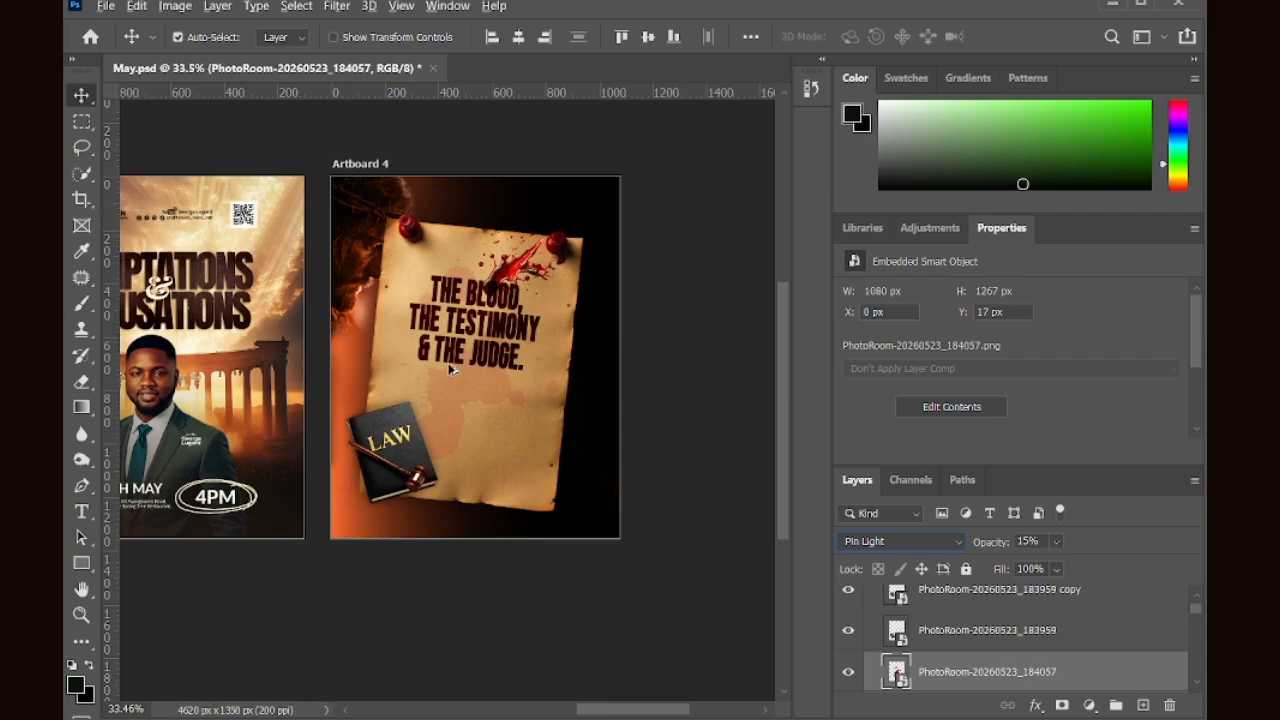
Step: Free-transform the faint blood stain layer, enlarging it so the stains spread across the whole parchment
scroll(457, 405, "up", 5)
scroll(455, 402, "down", 4)
key("ctrl+t")
left_click_drag(637, 353, 737, 355)
key("Return")
Step: Lasso the stray blood fragment beneath the upper-right pushpin and erase it on the PhotoRoom-20260523_183534 layer mask
scroll(534, 398, "up", 1)
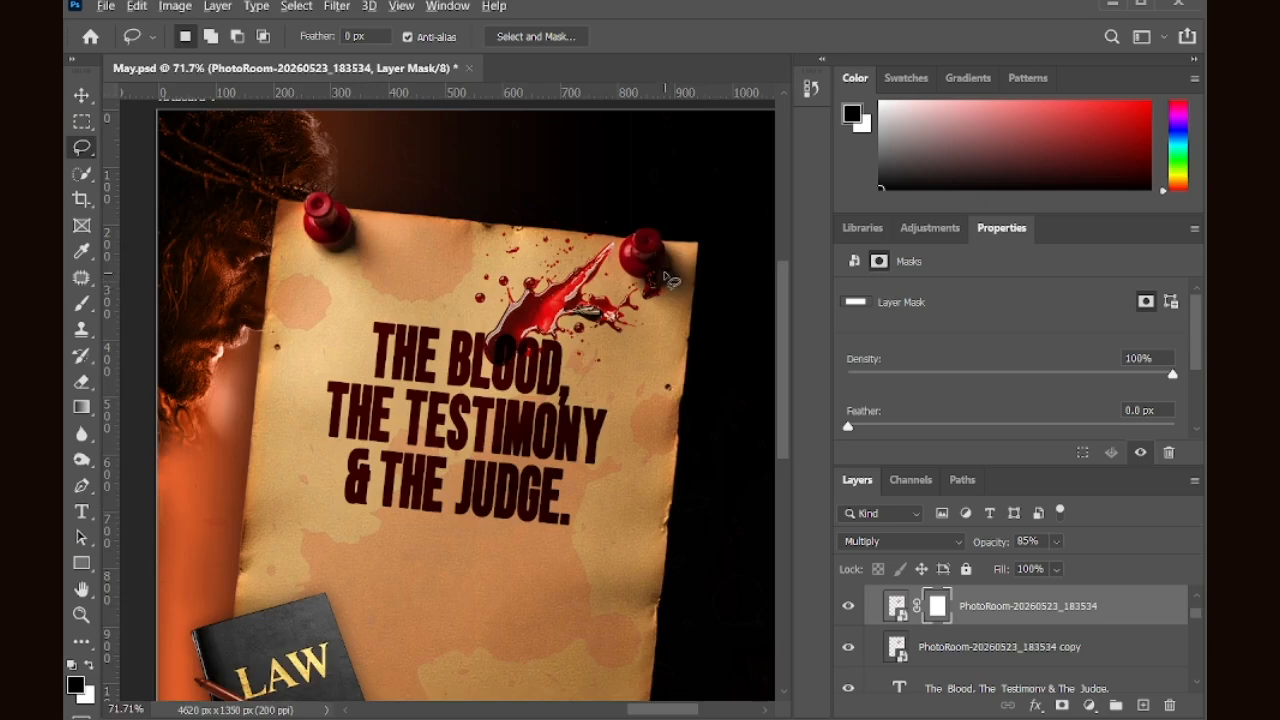
scroll(647, 447, "up", 2)
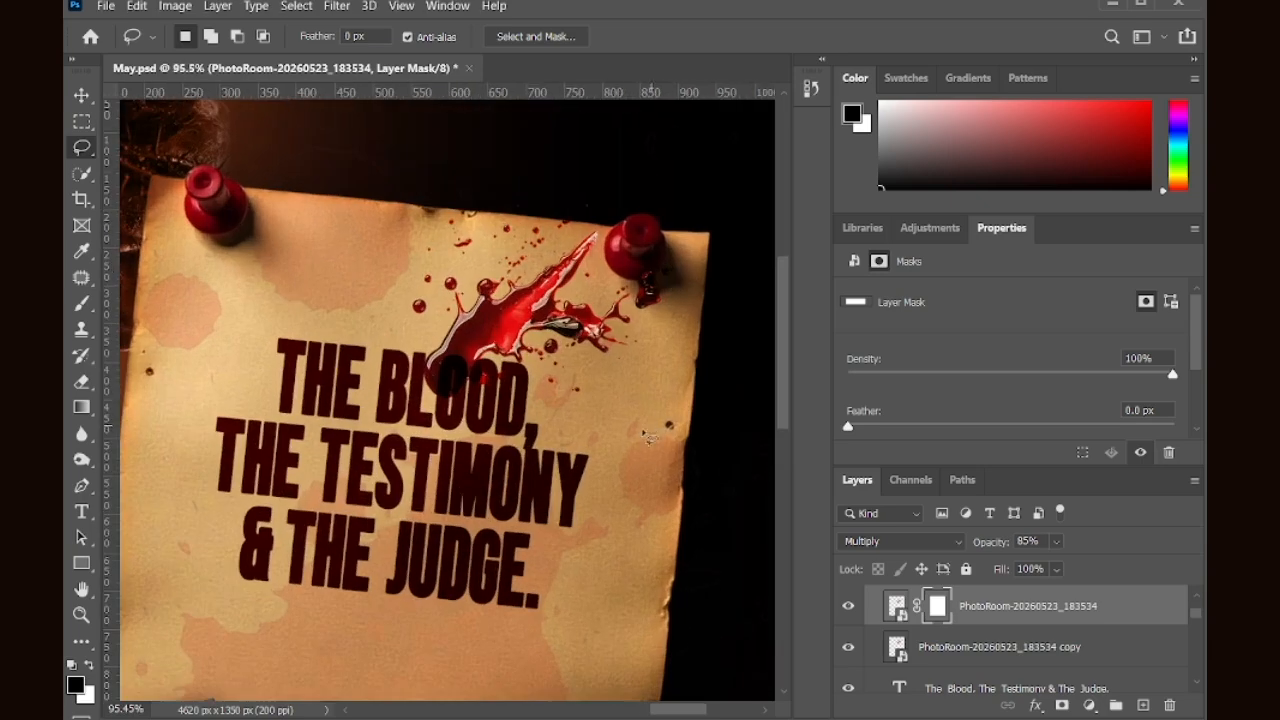
mouse_move(668, 305)
left_mouse_down()
mouse_move(662, 271)
mouse_move(641, 276)
left_mouse_up()
left_click(88, 666)
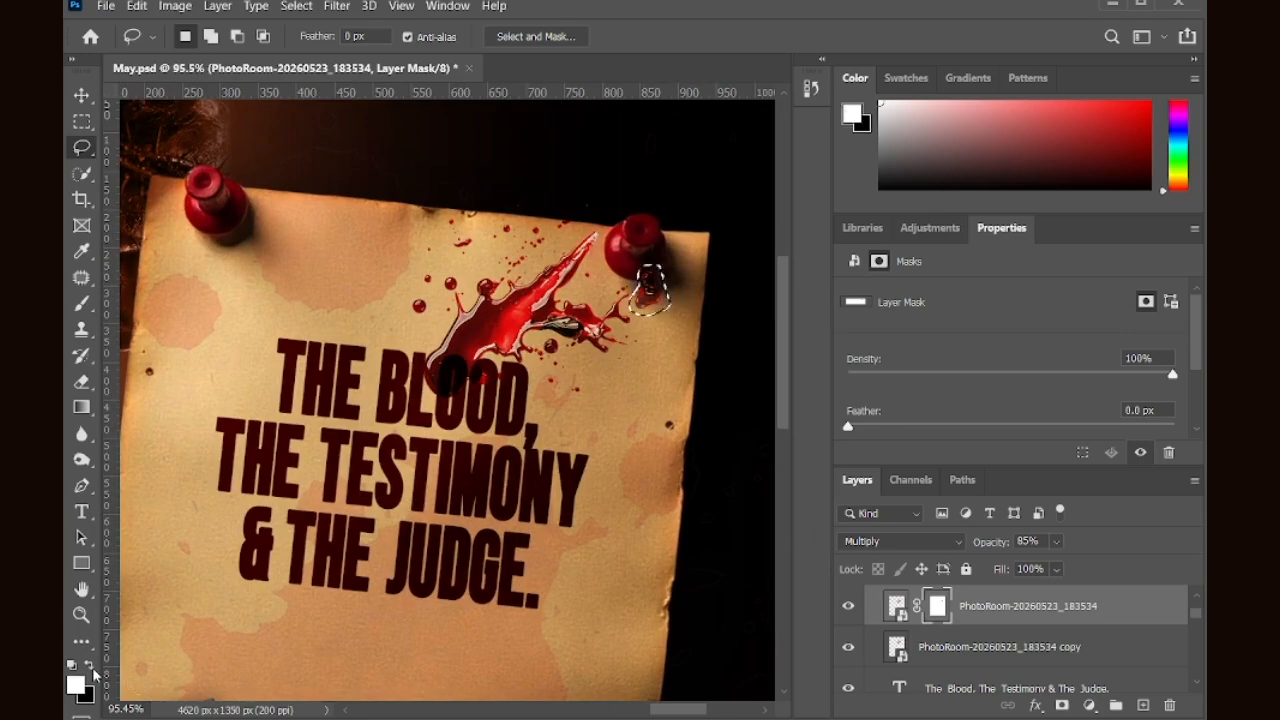
left_click(88, 666)
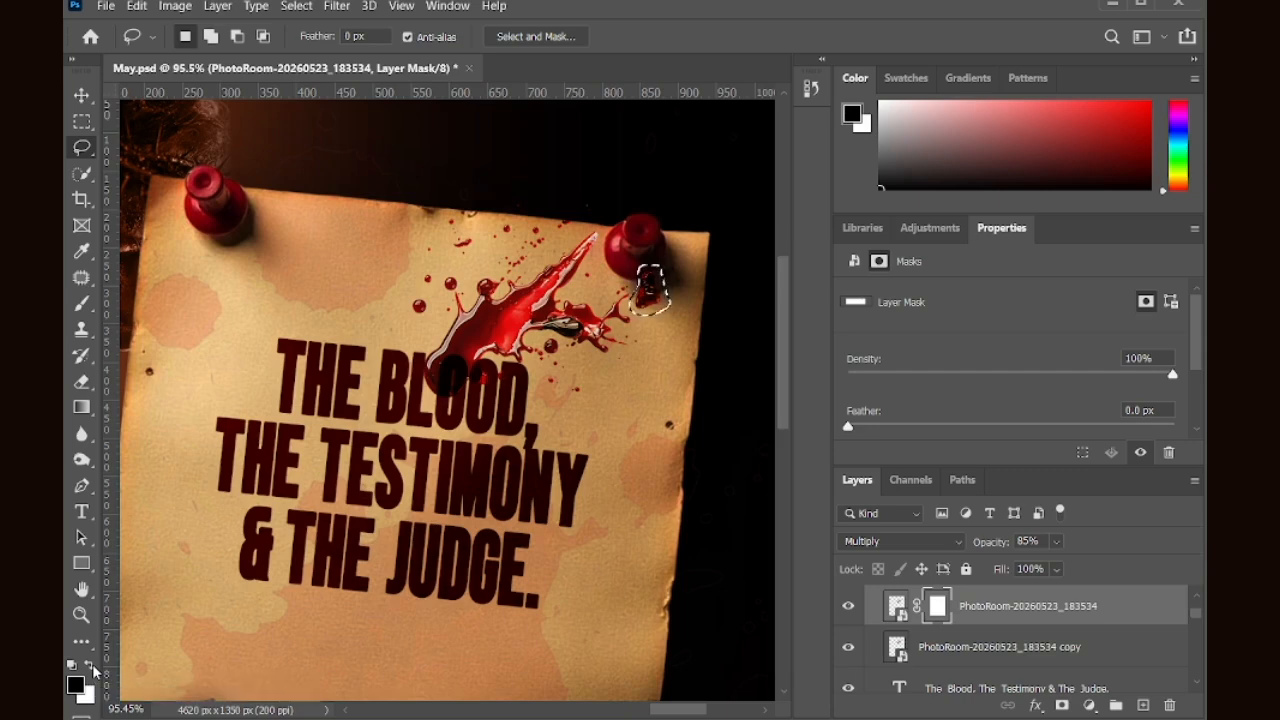
left_click(88, 666)
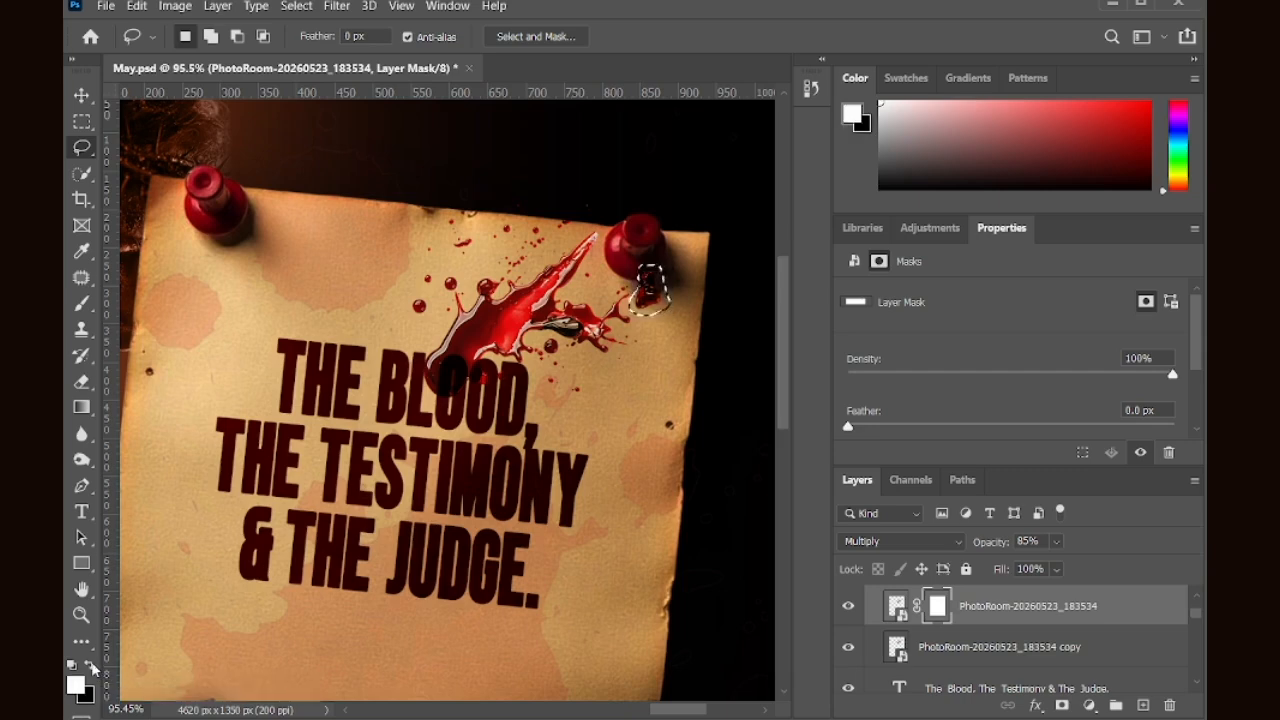
key("e")
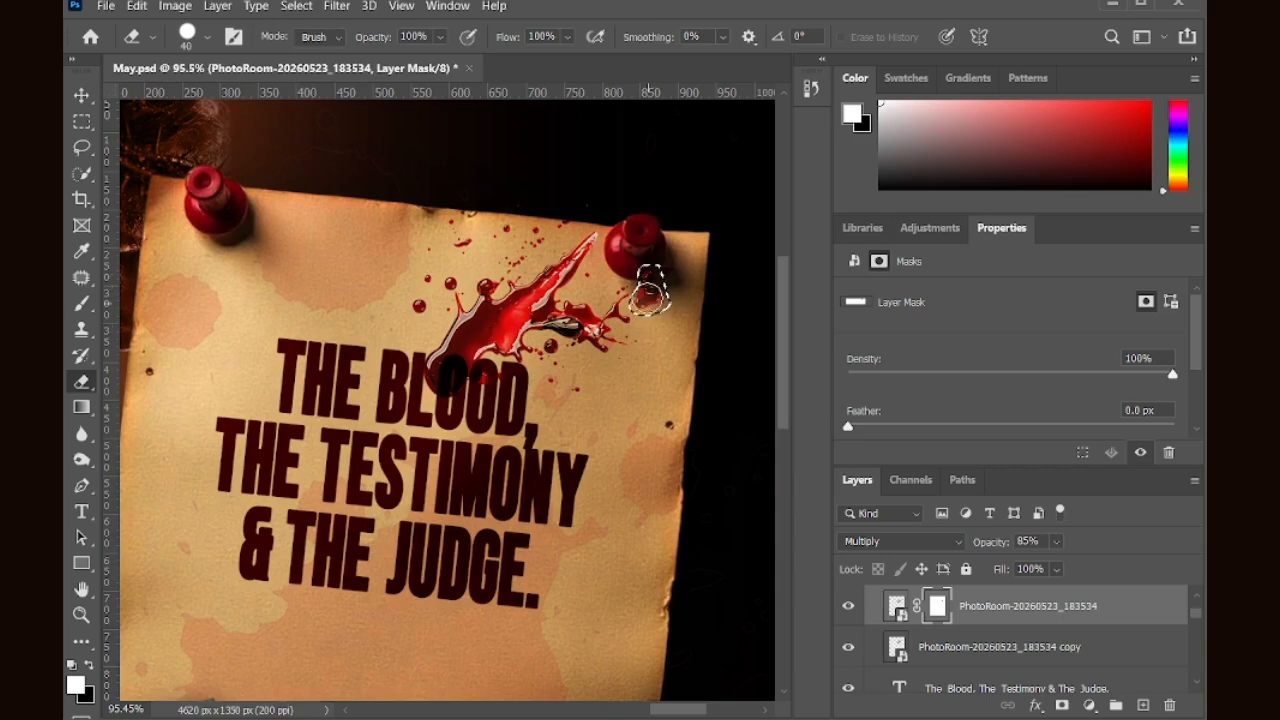
key("x")
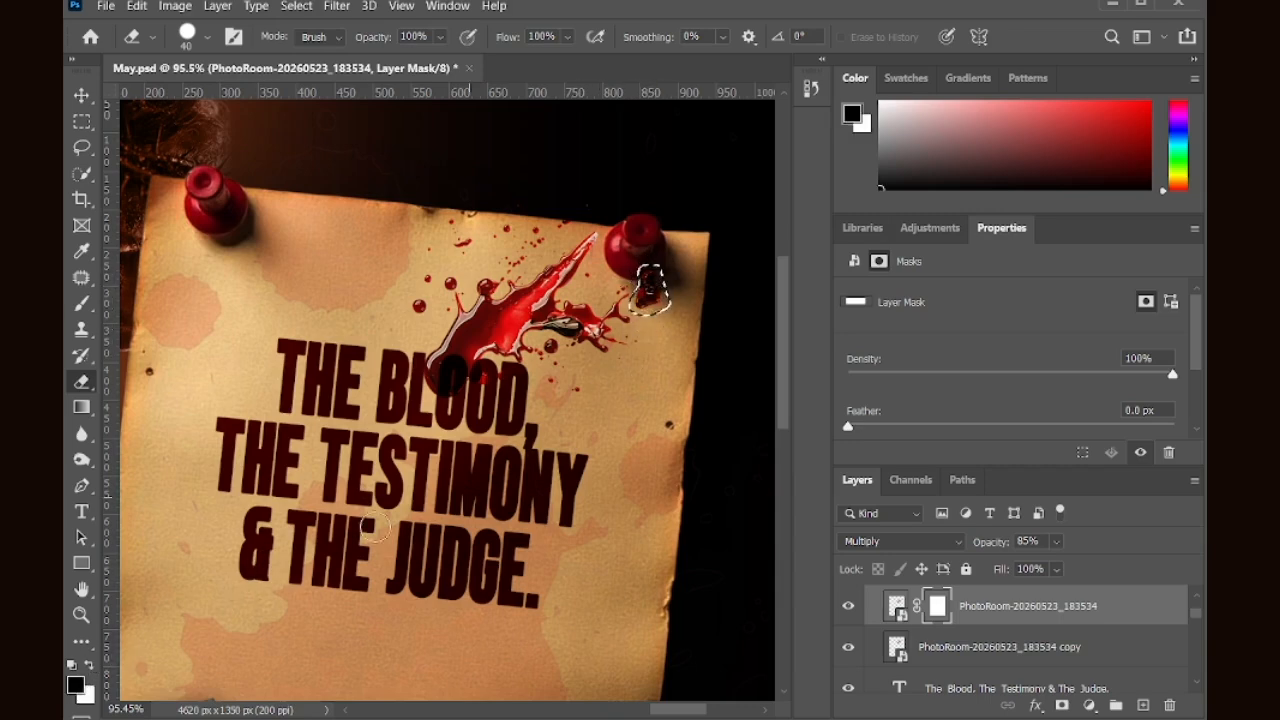
key("x")
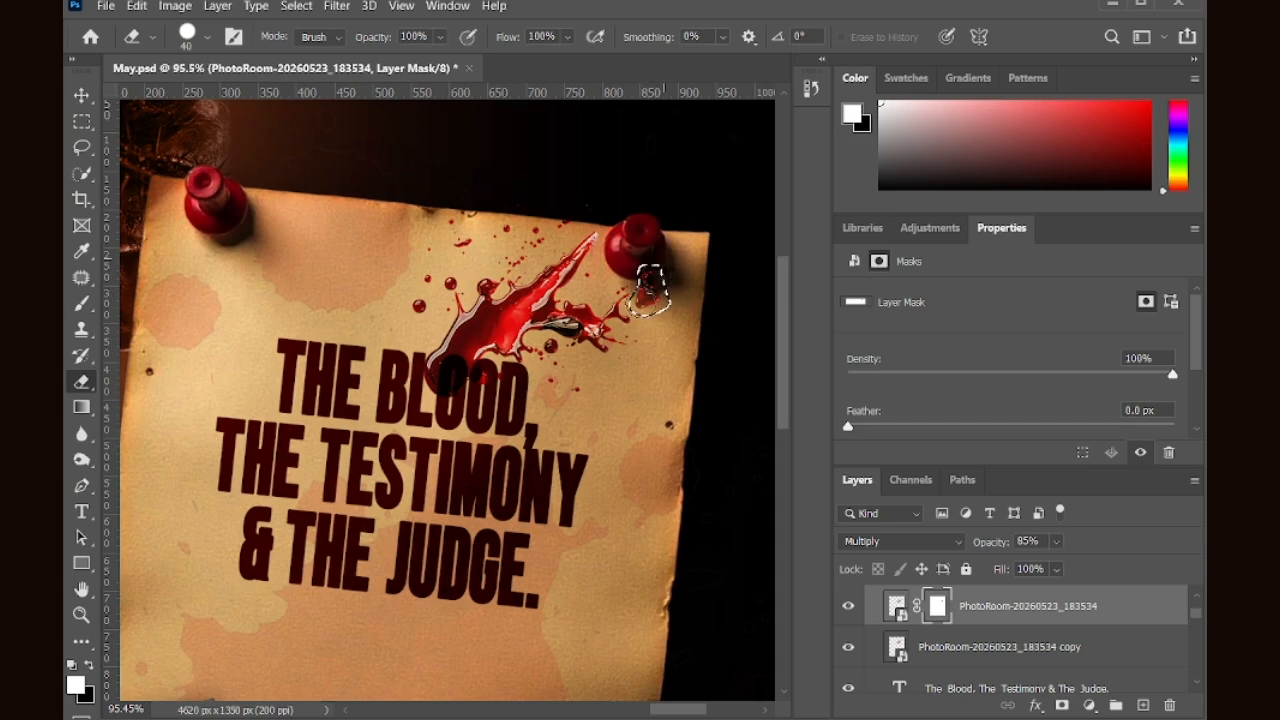
Step: Copy the blood splash layer's mask onto PhotoRoom-20260523_183534 copy and clear the selection
left_click_drag(943, 607, 945, 642)
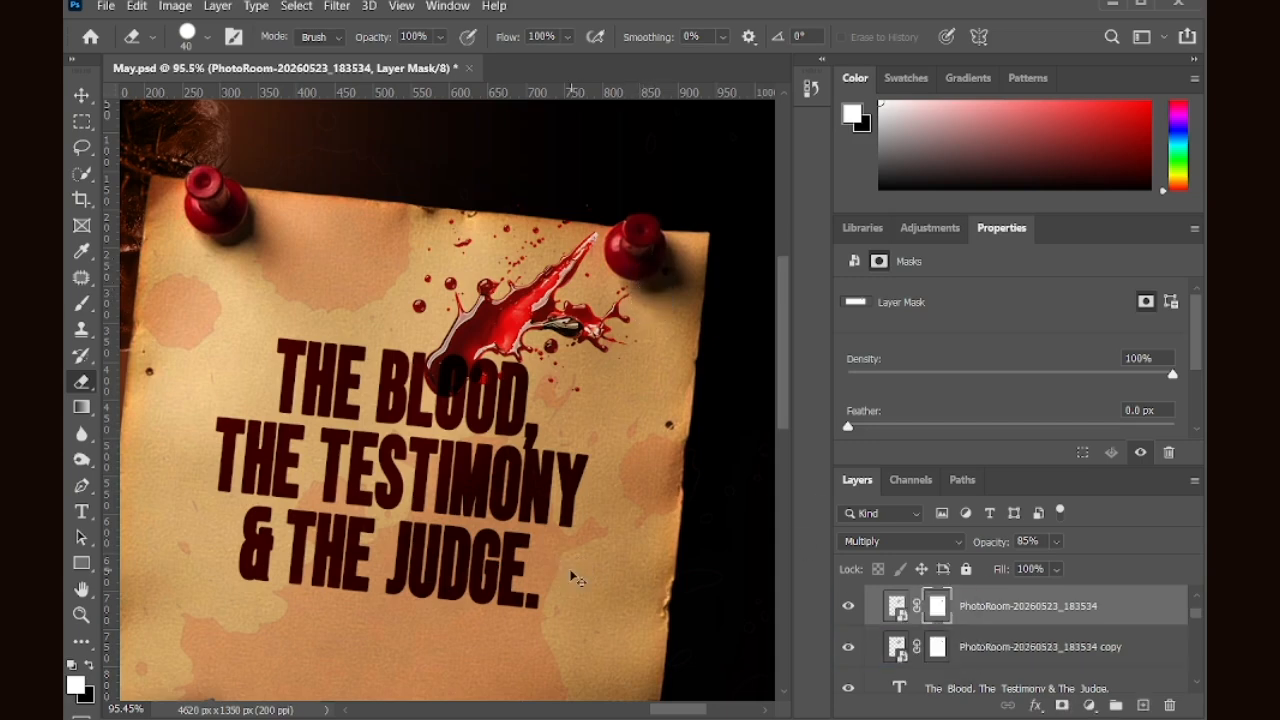
key("v")
scroll(496, 520, "down", 3)
scroll(431, 552, "down", 4)
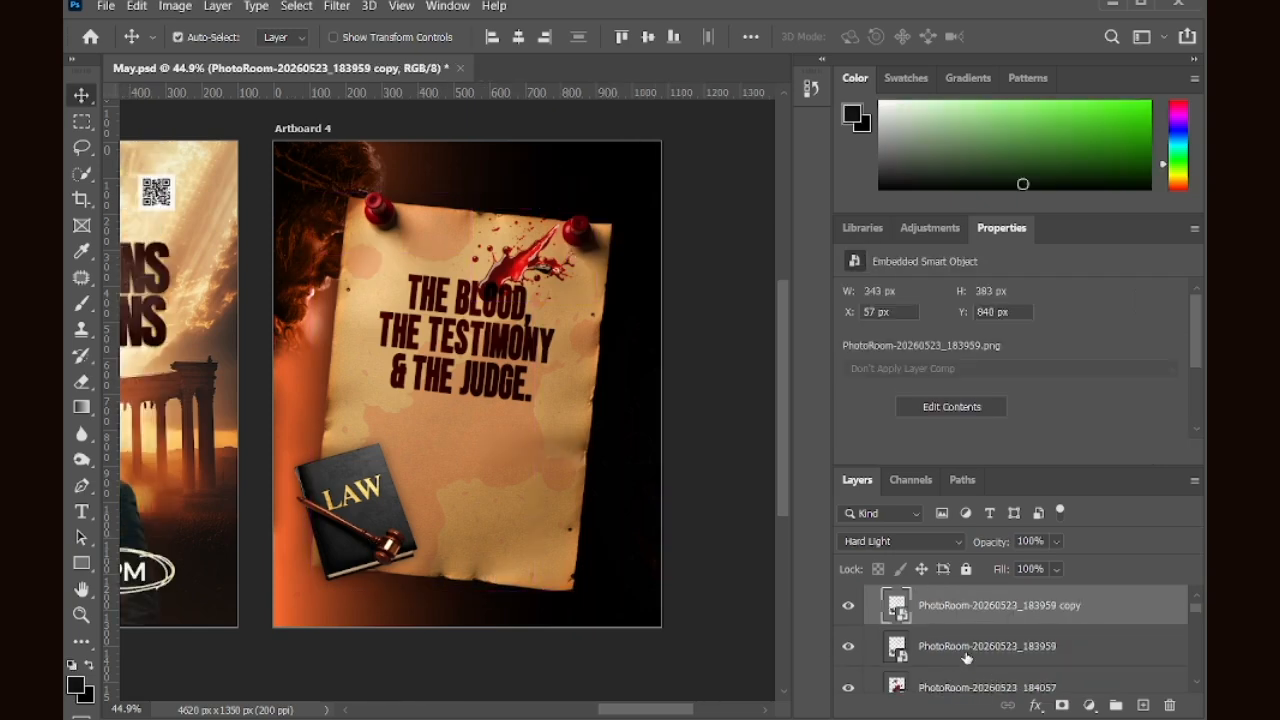
Step: Select the two upper law book layers and toggle their visibility to compare what each contributes
scroll(966, 657, "down", 2)
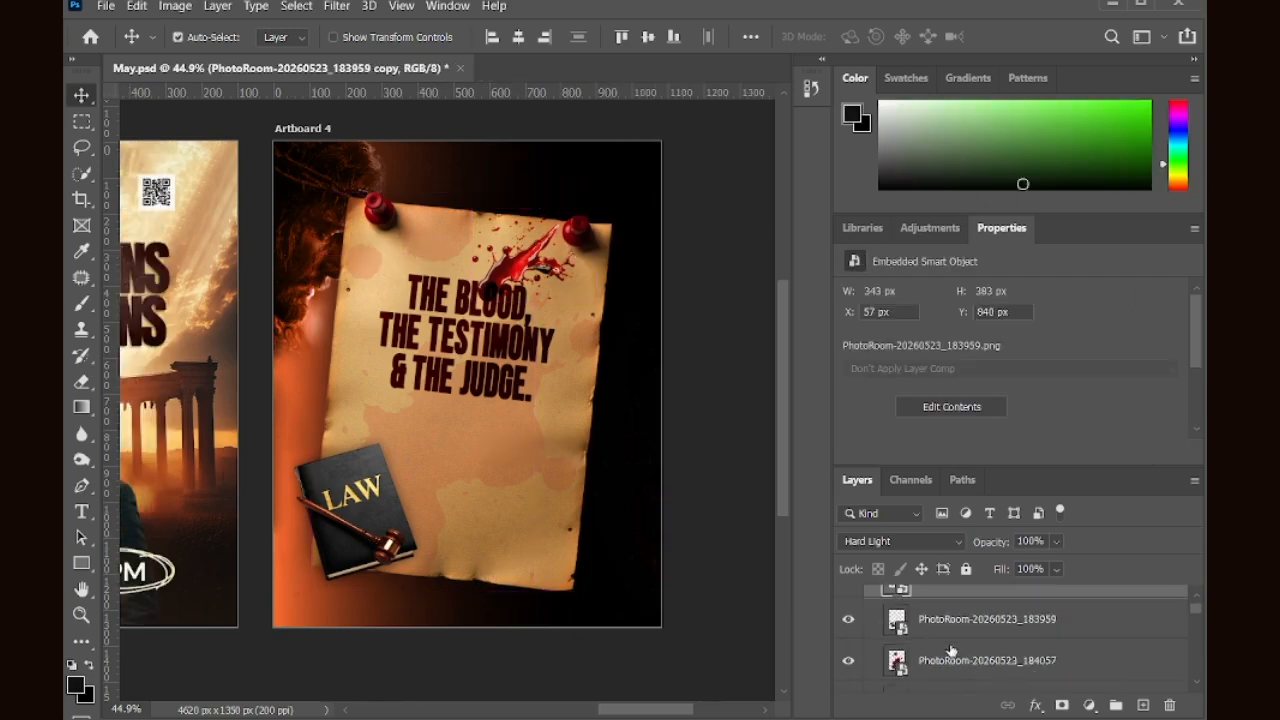
scroll(951, 647, "down", 2)
scroll(950, 641, "up", 1)
left_click(953, 621, "shift")
scroll(950, 627, "up", 2)
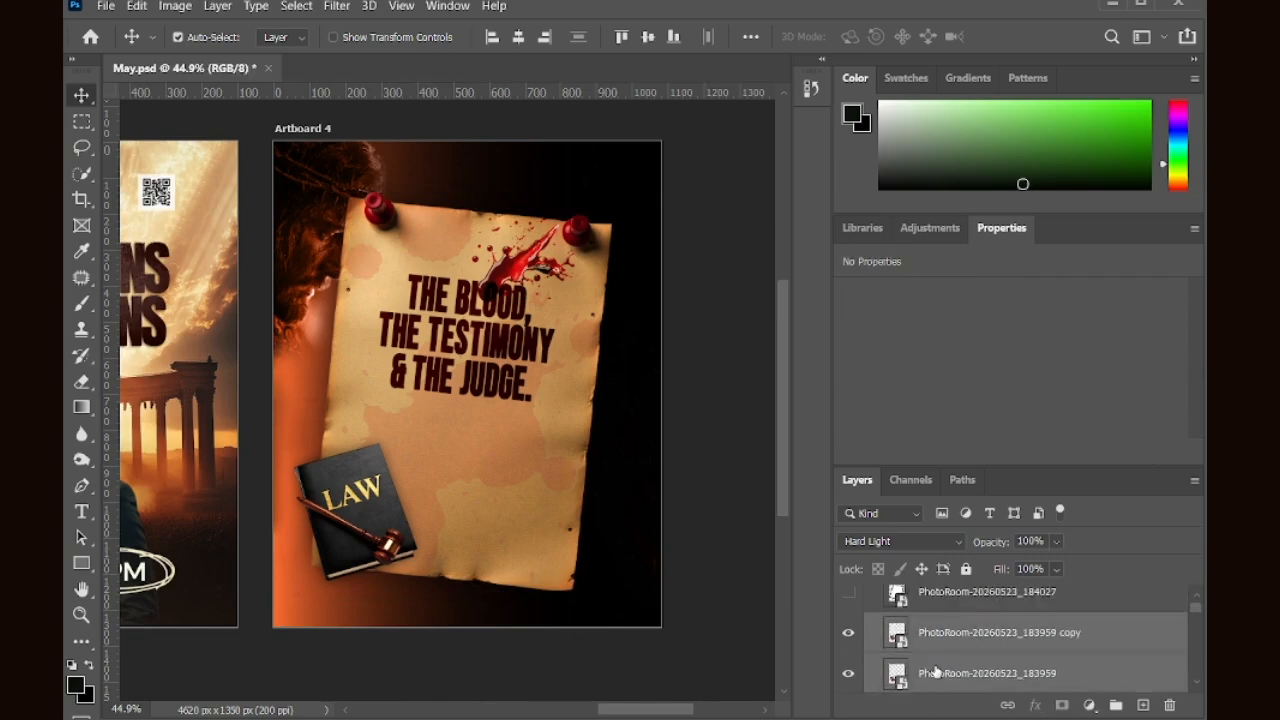
scroll(935, 672, "down", 1)
left_click(852, 648)
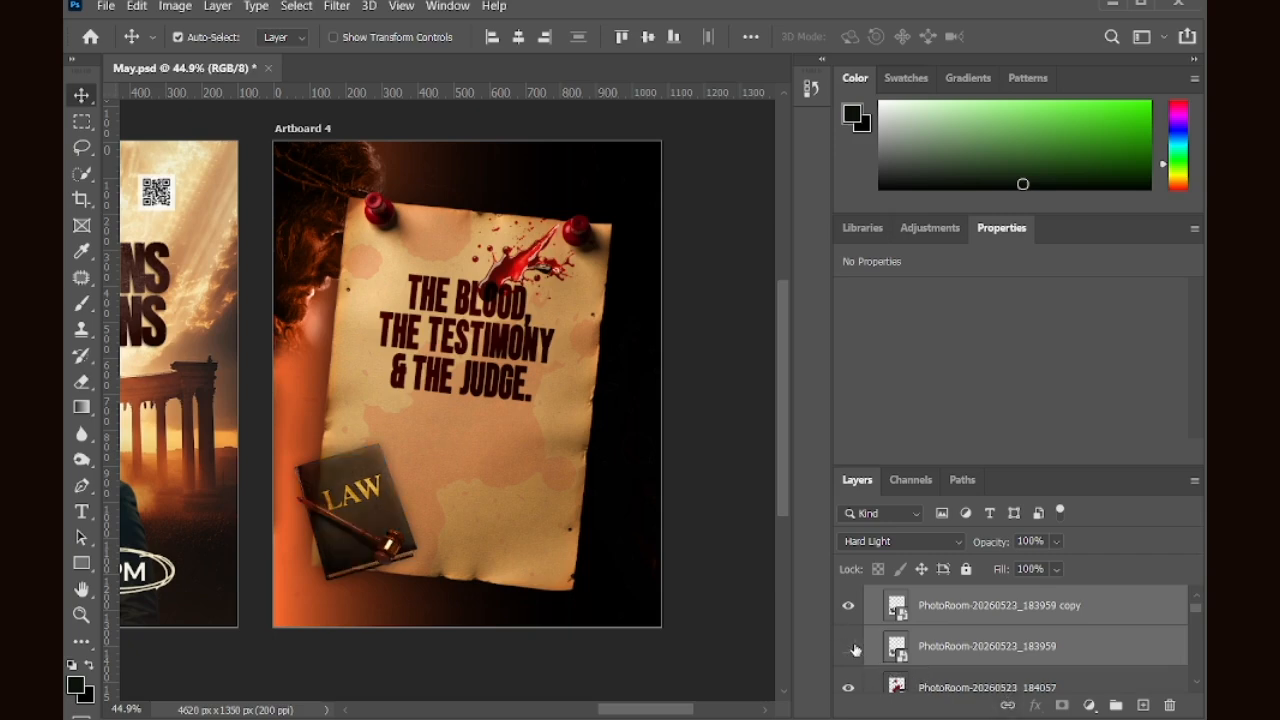
left_click(850, 608)
left_click(850, 608)
left_click(852, 648)
Step: Move PhotoRoom-20260523_183959 copy 2 directly below the other two law book layers and link all three
scroll(852, 648, "down", 2)
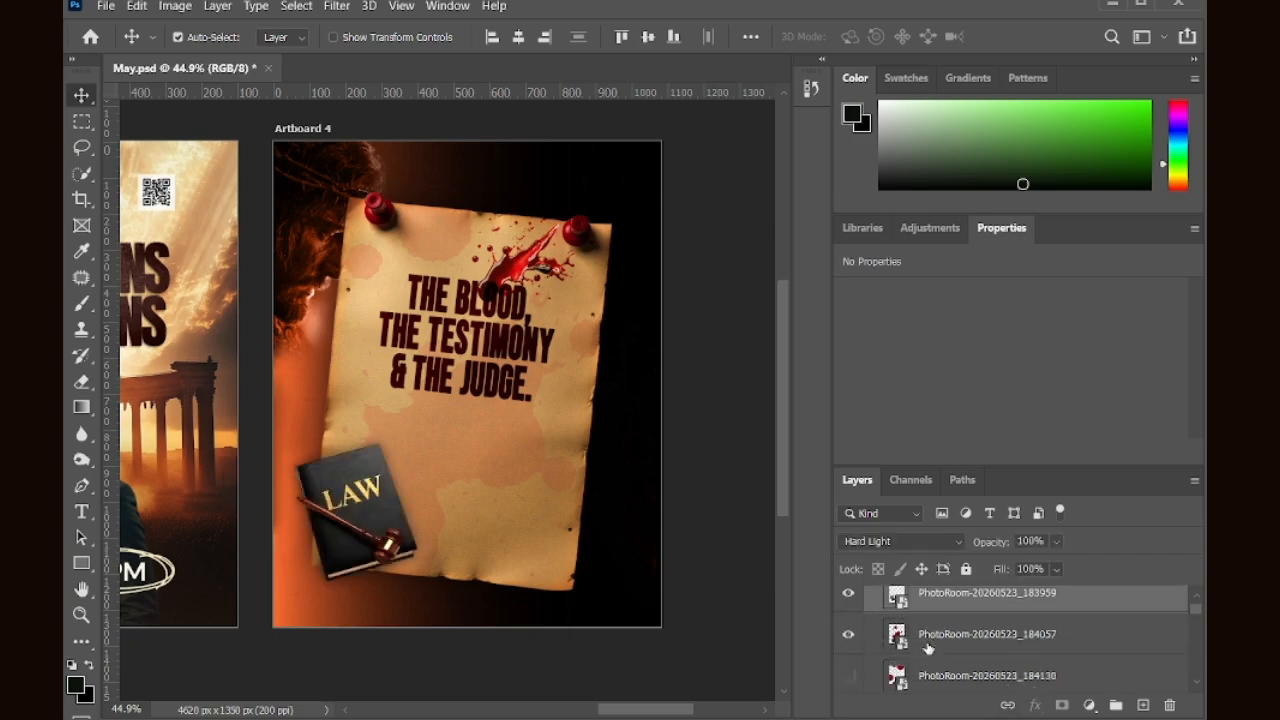
left_click(940, 663)
mouse_move(940, 668)
left_mouse_down()
mouse_move(920, 610)
mouse_move(934, 673)
left_mouse_up()
scroll(947, 673, "up", 1)
left_click(926, 614, "shift")
scroll(897, 658, "down", 1)
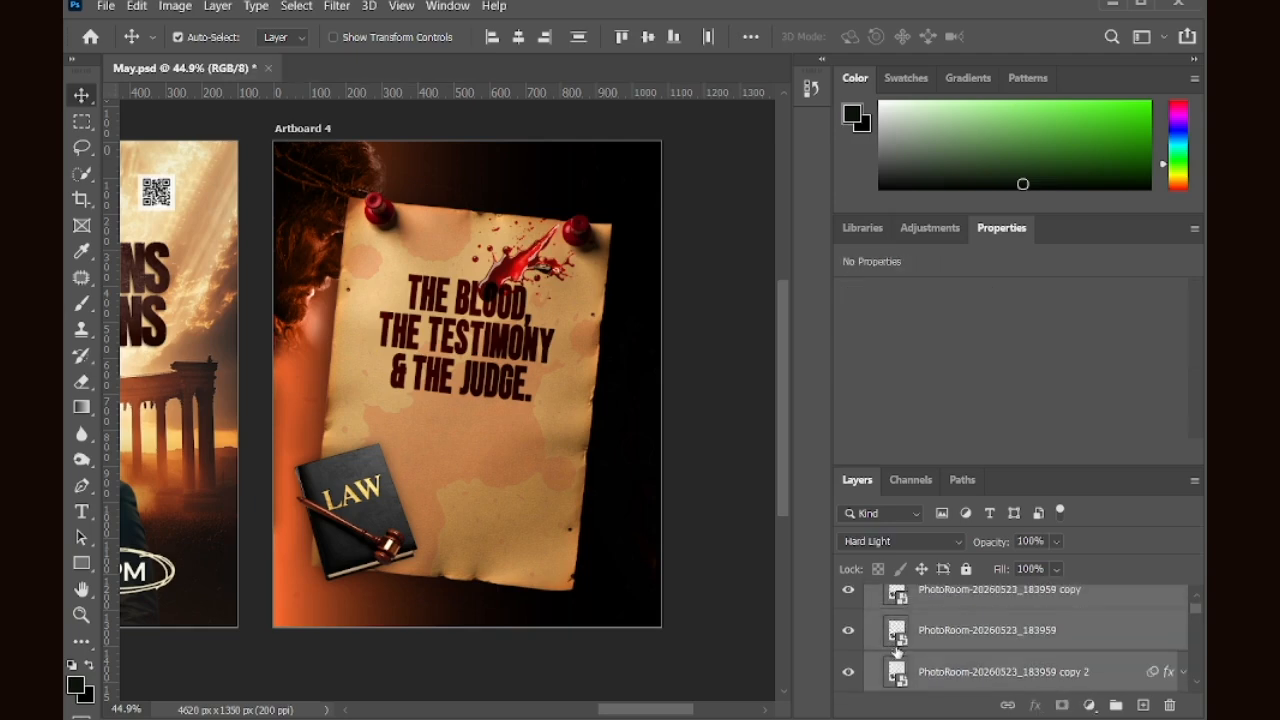
scroll(899, 662, "up", 1)
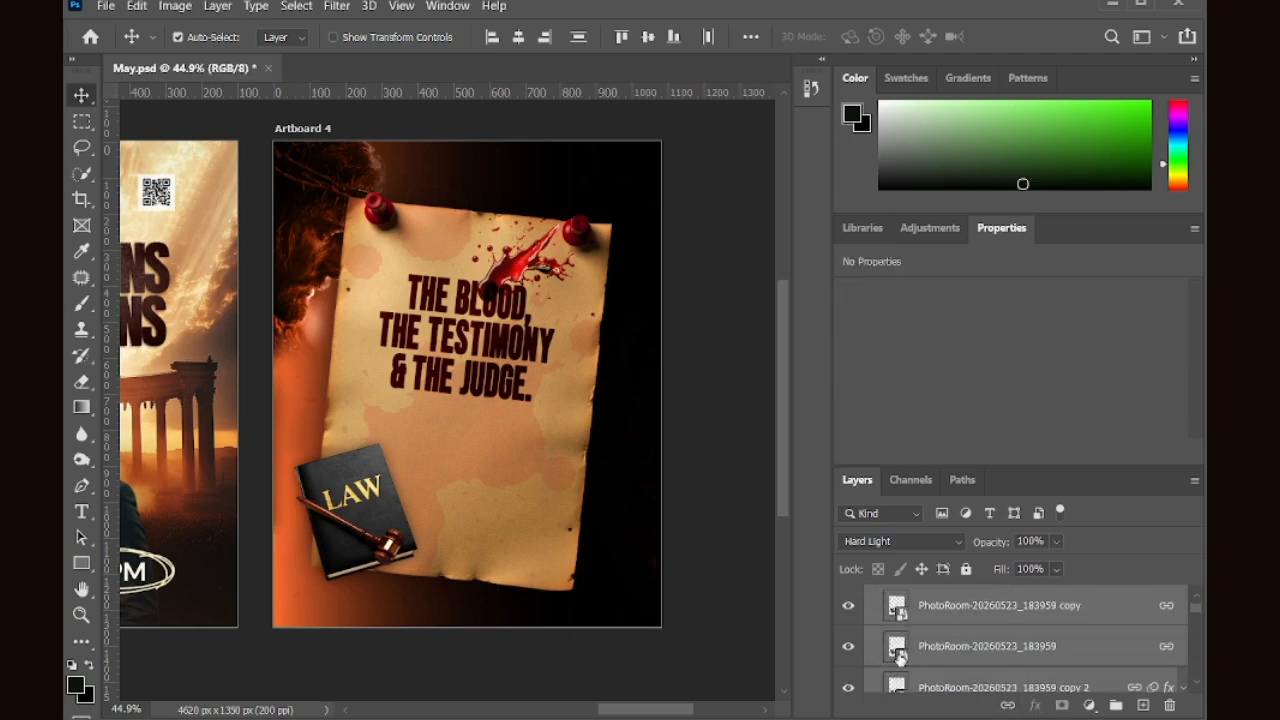
Step: Free-transform the linked law book layers, enlarging the book and moving it into the poster's lower-left corner
key("ctrl+t")
left_click(660, 308)
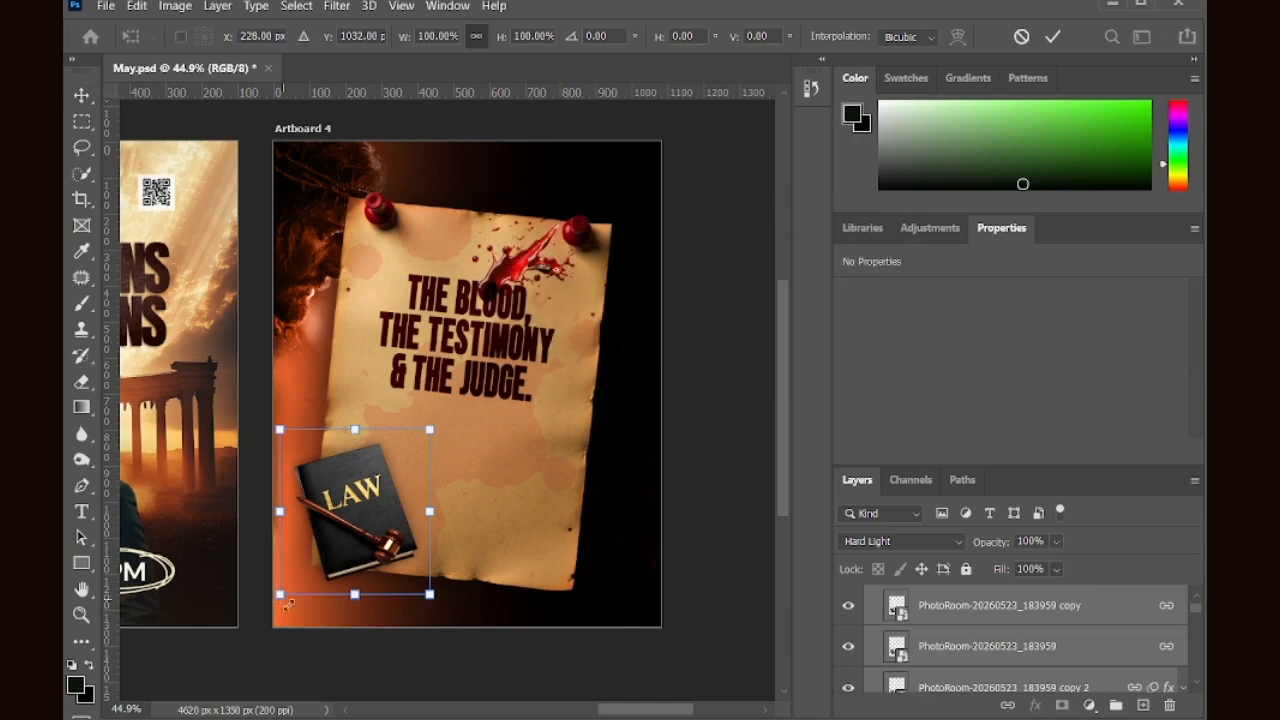
left_click_drag(283, 597, 263, 618)
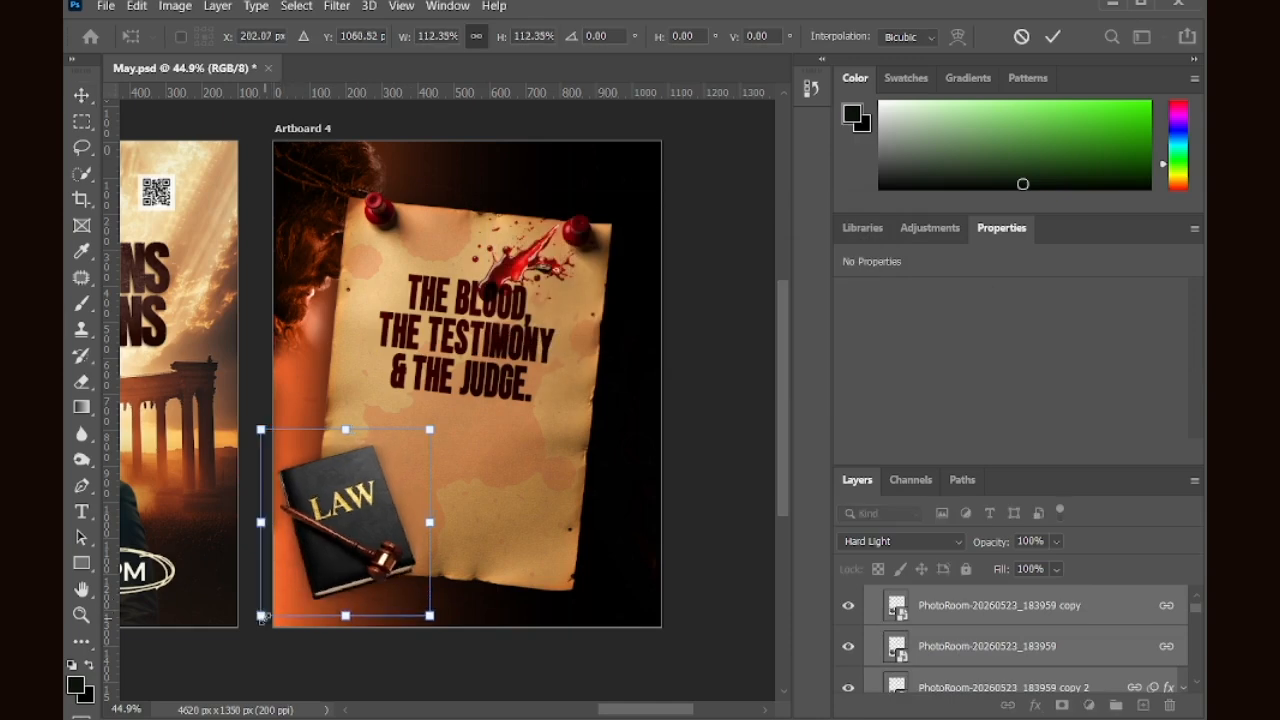
left_click_drag(380, 497, 374, 528)
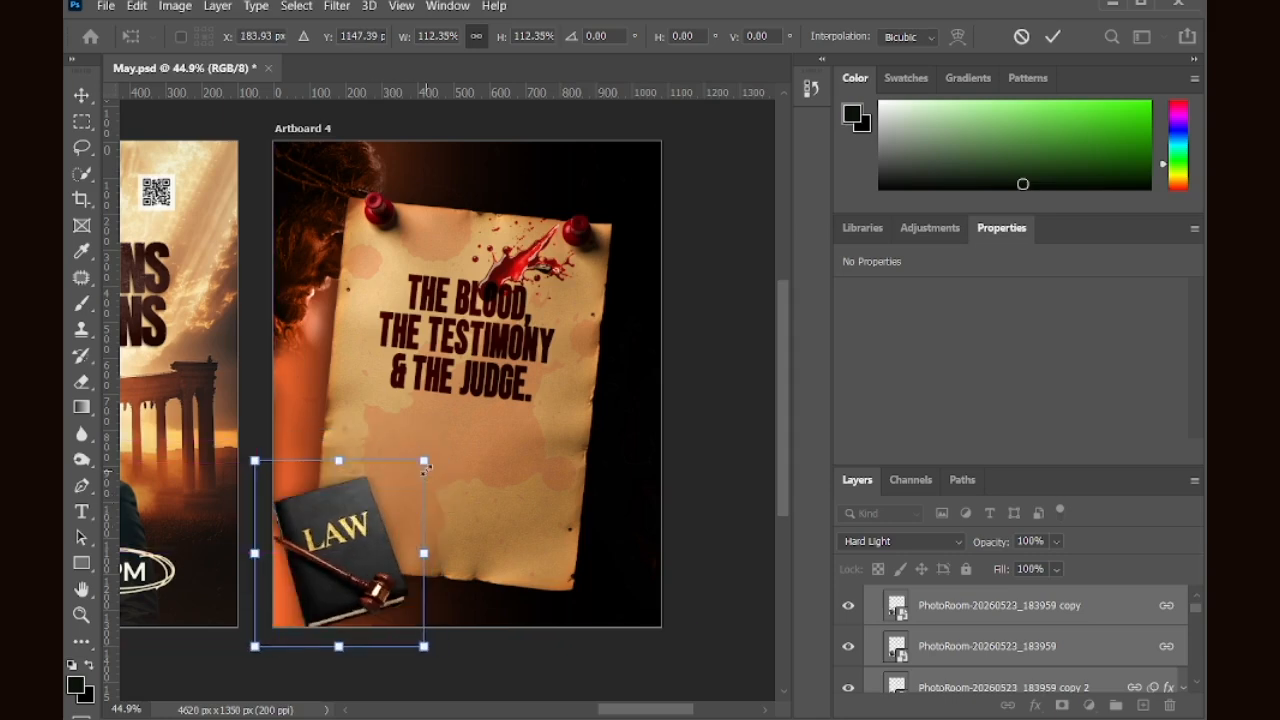
left_click_drag(426, 467, 430, 448)
mouse_move(381, 525)
left_mouse_down()
mouse_move(378, 505)
mouse_move(375, 521)
left_mouse_up()
key("Return")
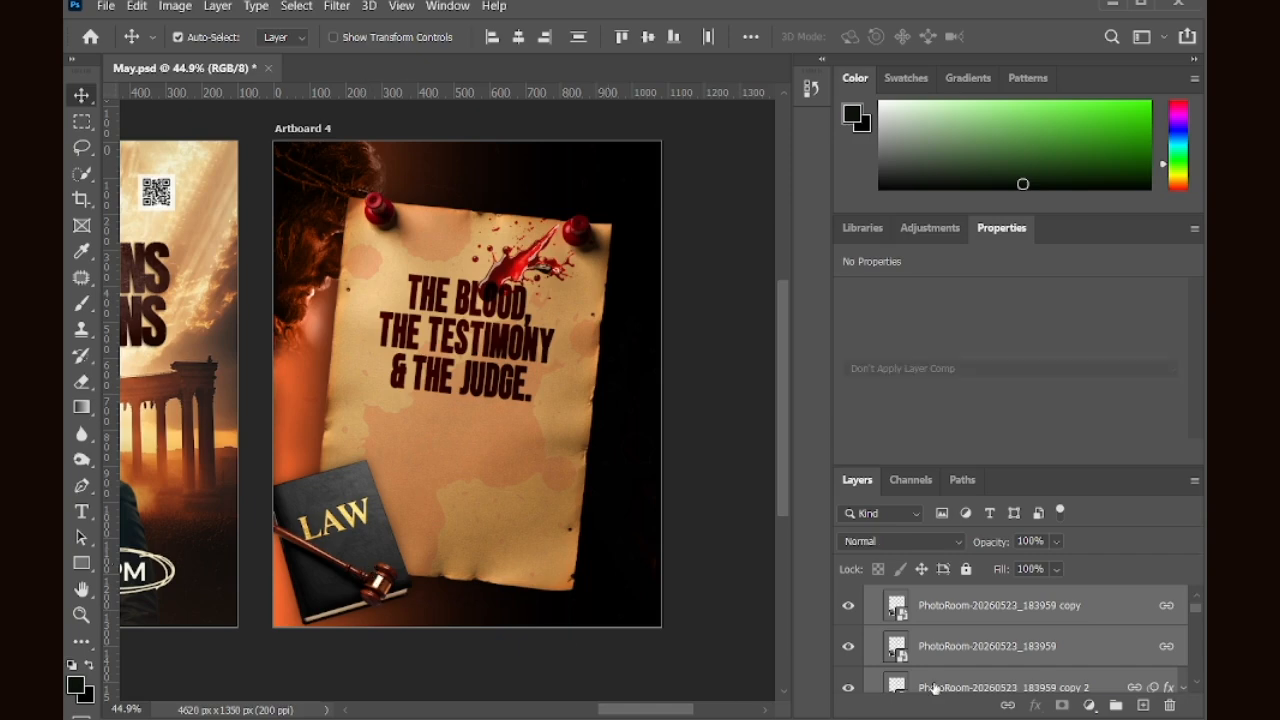
Step: Reduce the opacity of the PhotoRoom-20260523_183959 copy 2 layer to 85%
left_click(933, 688)
left_click_drag(1000, 545, 990, 547)
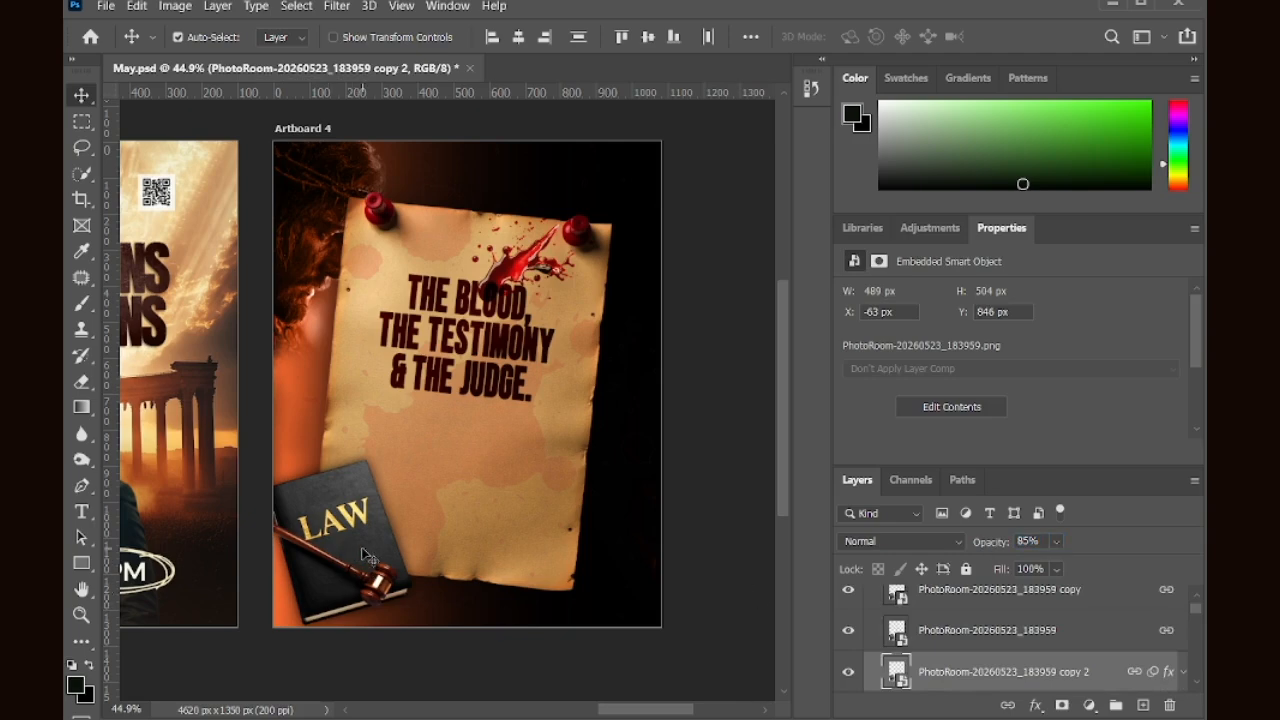
Step: Copy the Logo group from Artboard 3 onto Artboard 4, above the PhotoRoom-20260523_184027 layer
scroll(365, 476, "down", 3)
scroll(375, 485, "left", 4)
left_click(163, 262)
left_click(886, 599)
left_click(630, 313)
left_click(963, 632)
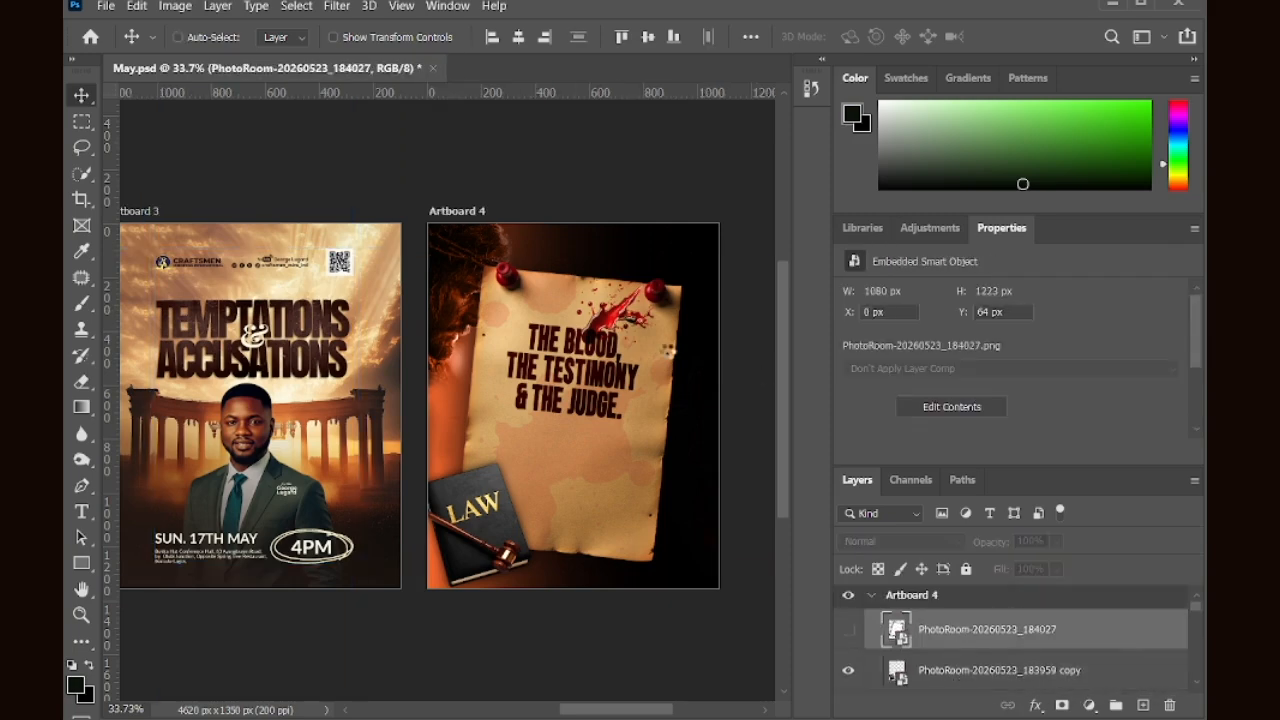
left_click(620, 330, "ctrl")
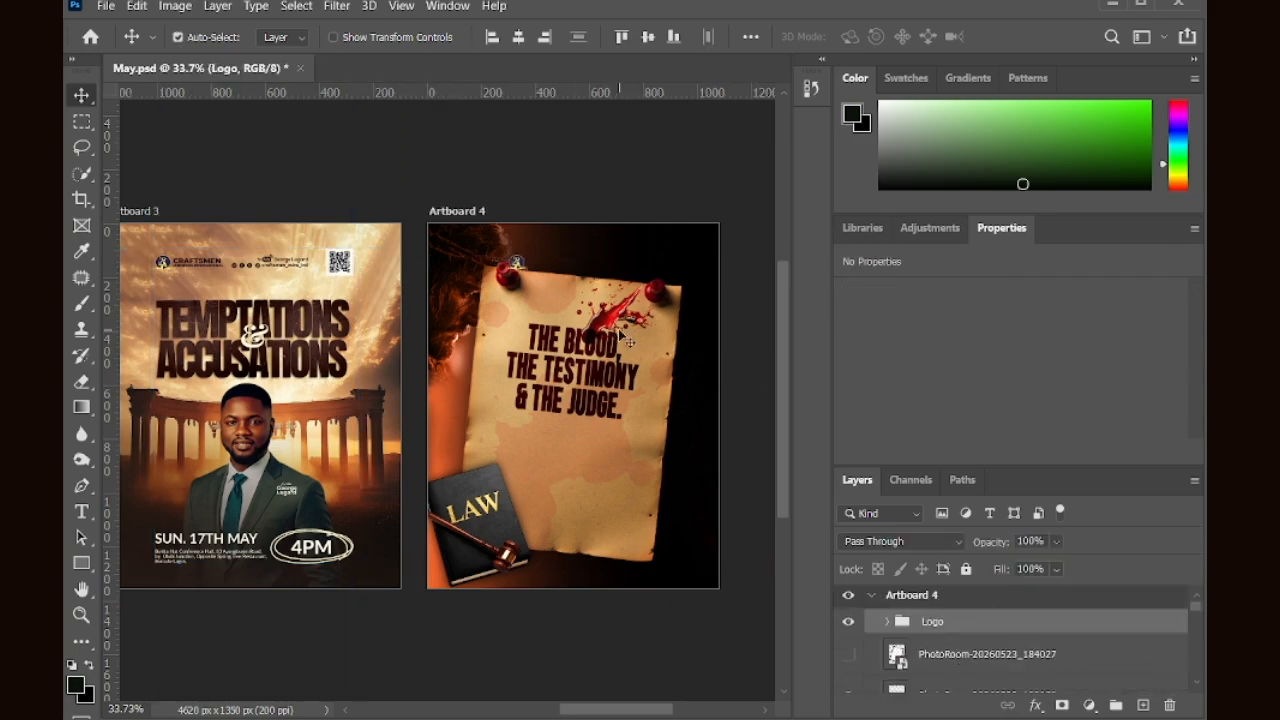
Step: Nudge the Logo group horizontally across Artboard 4 until it sits above the parchment's right half
key("shift+Right")
key("shift+Right")
key("shift+Right")
key("shift+Right")
key("shift+Right")
key("shift+Right")
key("shift+Right")
key("shift+Right")
key("shift+Right")
key("shift+Right")
key("shift+Right")
key("shift+Right")
key("shift+Right")
key("shift+Right")
key("shift+Right")
key("shift+Right")
key("shift+Right")
key("shift+Right")
key("shift+Right")
key("shift+Right")
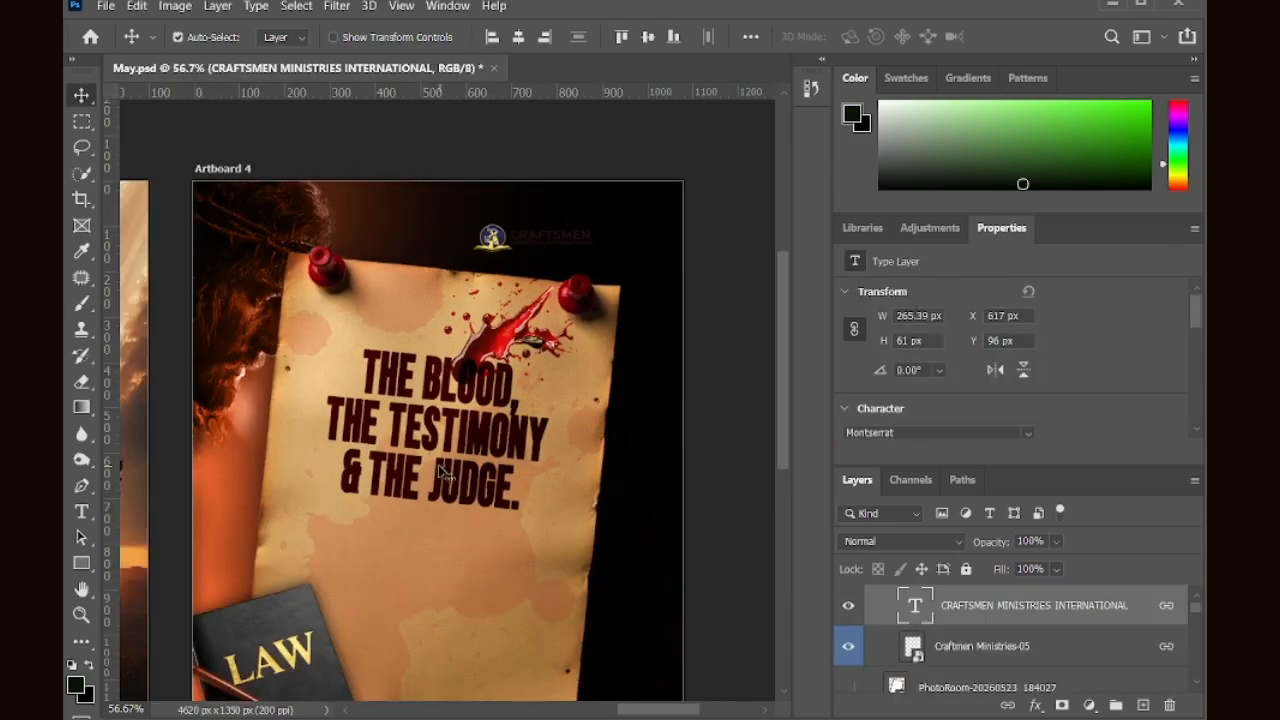
Step: Recolour the logo's CRAFTSMEN MINISTRIES INTERNATIONAL text to an off-white that reads on the dark background, and reselect the Logo group
scroll(980, 330, "down", 3)
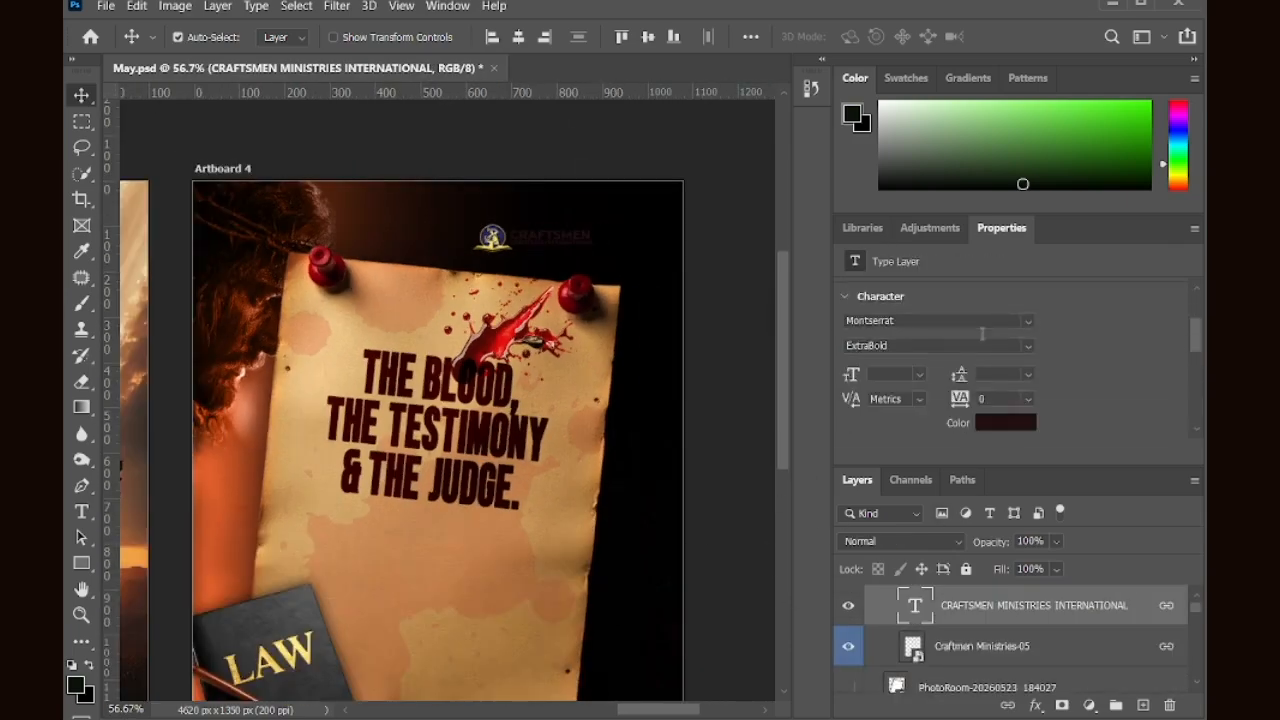
left_click(980, 330)
left_click(747, 260)
left_click(932, 487)
left_click(1109, 240)
scroll(540, 225, "down", 5)
scroll(549, 245, "up", 8)
scroll(549, 245, "down", 1)
left_click(549, 252)
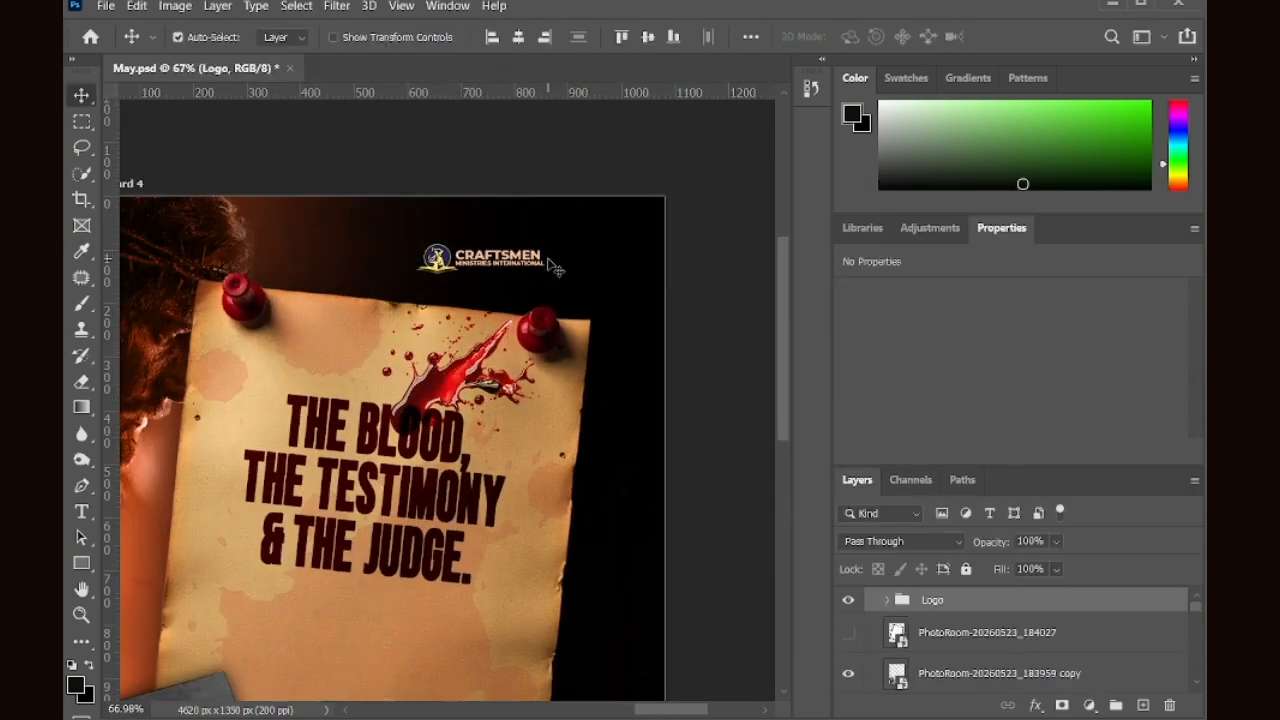
Step: Link the two PhotoRoom-20260523_183534 blood splatter layers and enlarge them together to 118.11%
scroll(556, 268, "down", 3)
scroll(500, 450, "up", 1)
scroll(493, 484, "down", 2)
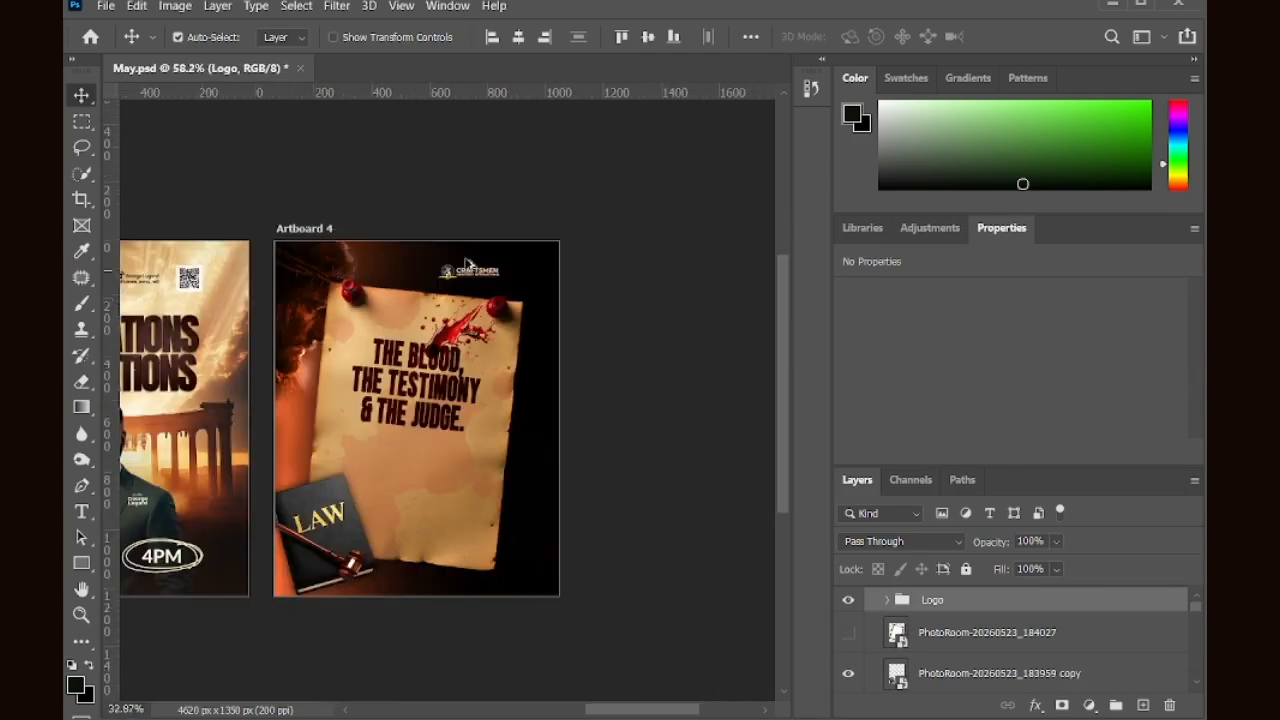
left_click(458, 332)
left_click(1040, 658, "shift")
left_click(1007, 706)
key("ctrl+t")
mouse_move(423, 357)
left_mouse_down()
mouse_move(392, 380)
mouse_move(408, 367)
left_mouse_up()
scroll(444, 275, "up", 3)
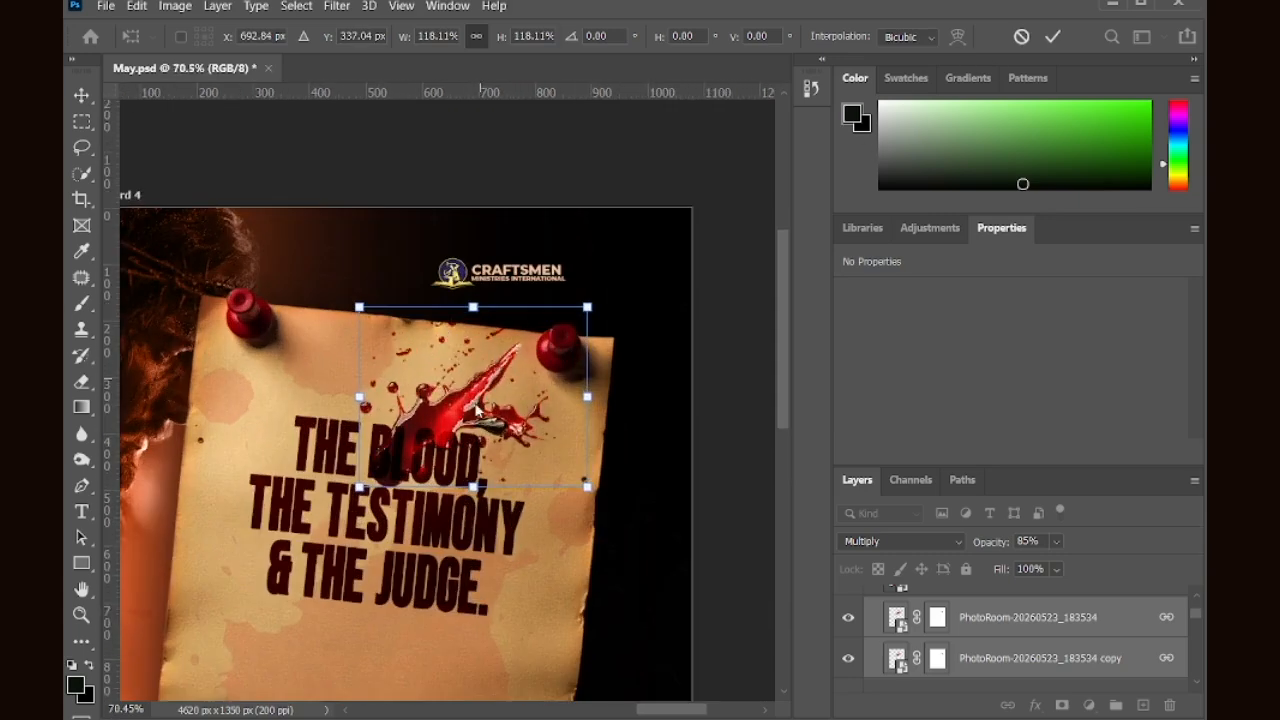
left_click(1052, 37)
Step: Free-transform the linked blood splatter layers again to make them slightly smaller
scroll(383, 527, "down", 2)
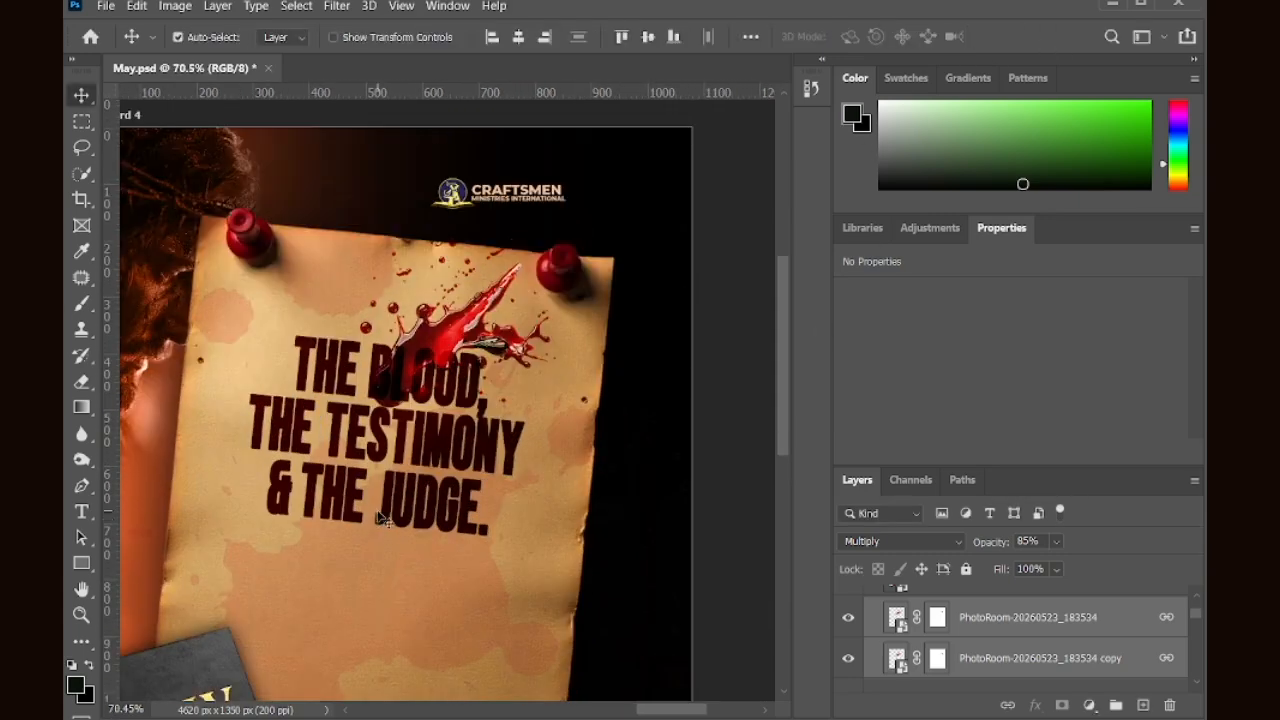
scroll(377, 518, "down", 4)
scroll(377, 517, "up", 5)
key("ctrl+t")
left_click_drag(352, 363, 364, 354)
key("Return")
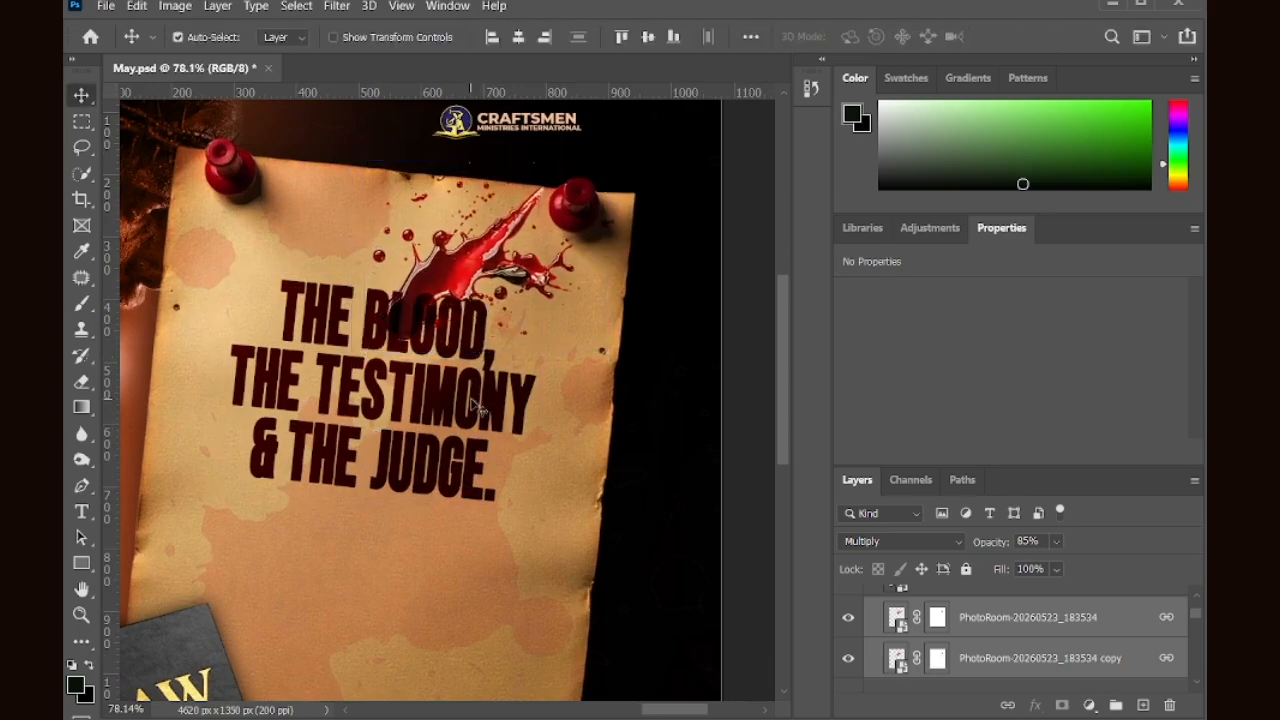
Step: Duplicate the title text onto the parchment's lower half and set the copy's blend mode to Normal
scroll(492, 479, "up", 1)
scroll(488, 473, "down", 9)
scroll(426, 398, "up", 4)
left_click(387, 380)
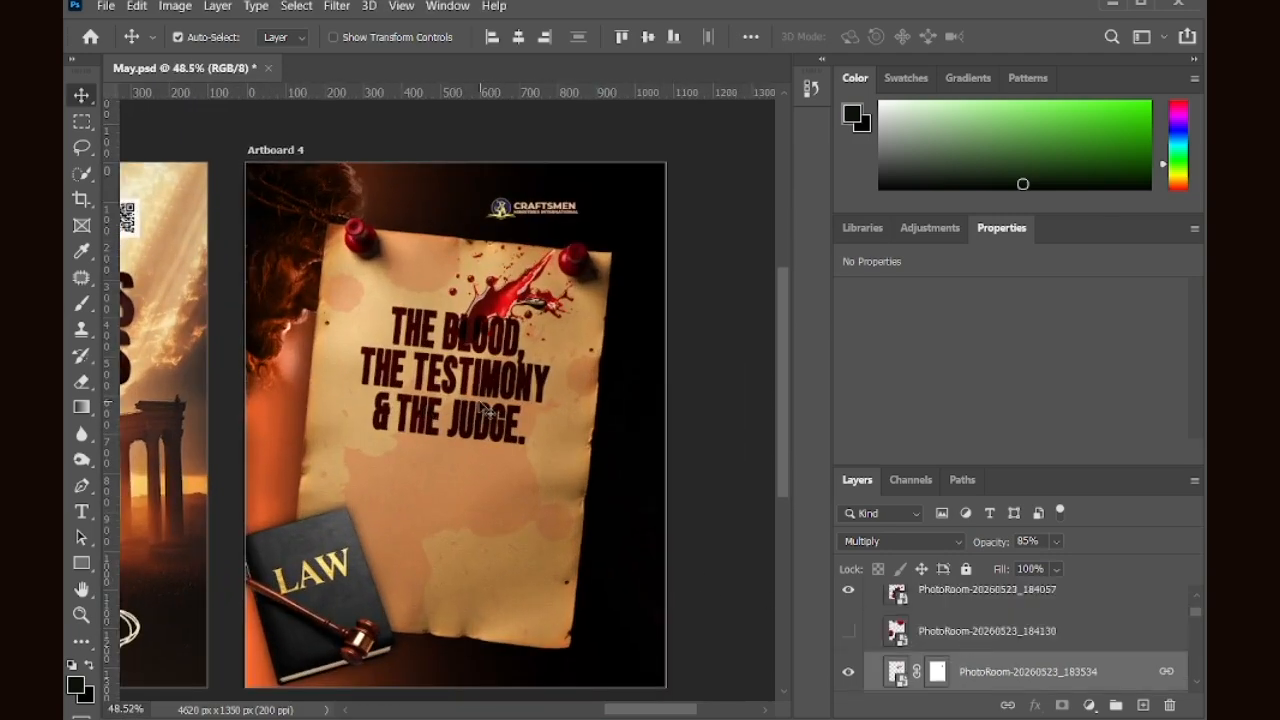
scroll(935, 642, "down", 3)
scroll(937, 648, "up", 4)
mouse_move(946, 661)
left_mouse_down()
mouse_move(938, 705)
mouse_move(944, 651)
left_mouse_up()
scroll(439, 394, "up", 3)
left_click(515, 320)
left_click_drag(515, 320, 507, 536, "alt")
scroll(520, 467, "down", 1)
scroll(519, 467, "down", 1)
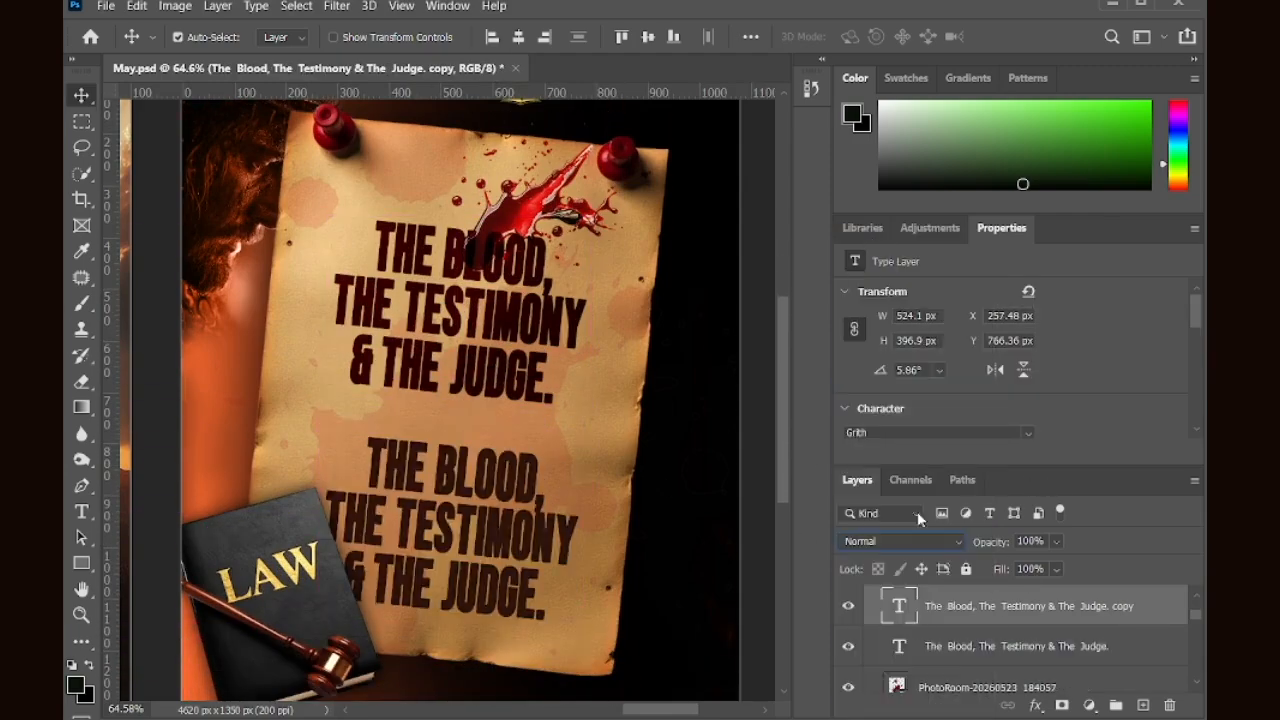
Step: Set the duplicated title text's font to Open Sans Regular
left_click(980, 646)
left_click(980, 606)
left_click(1028, 432)
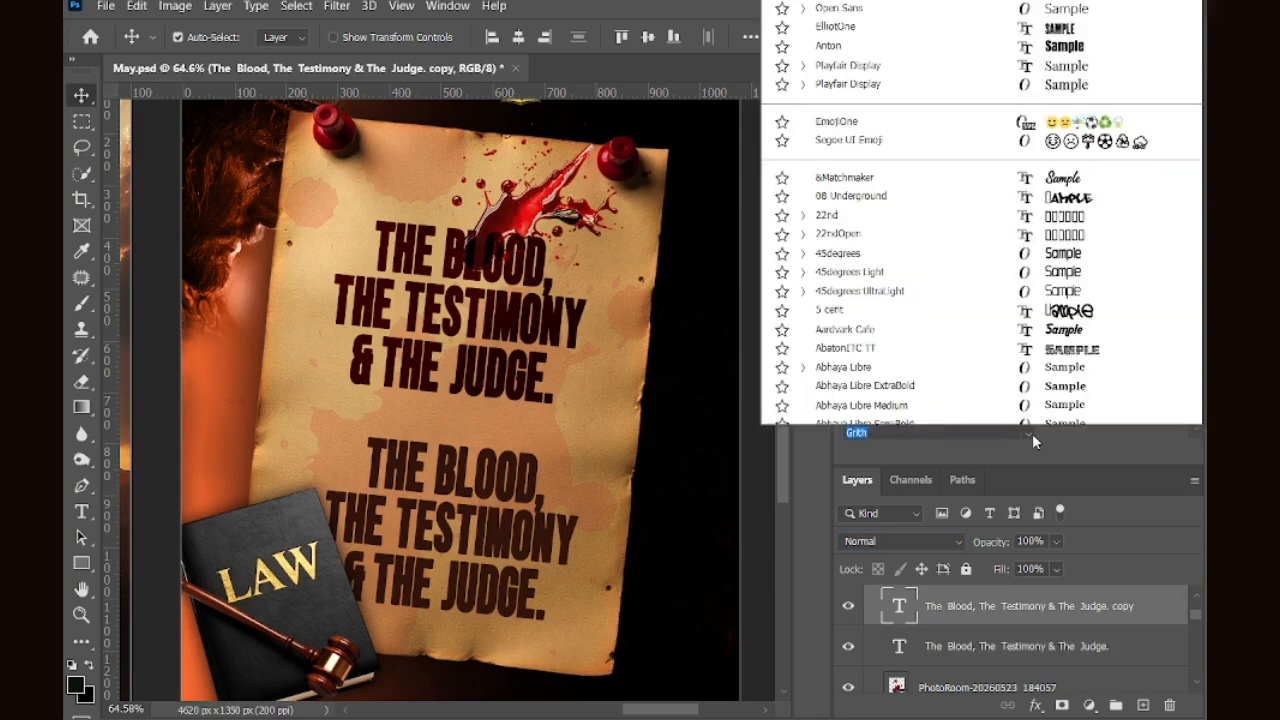
left_click(1193, 9)
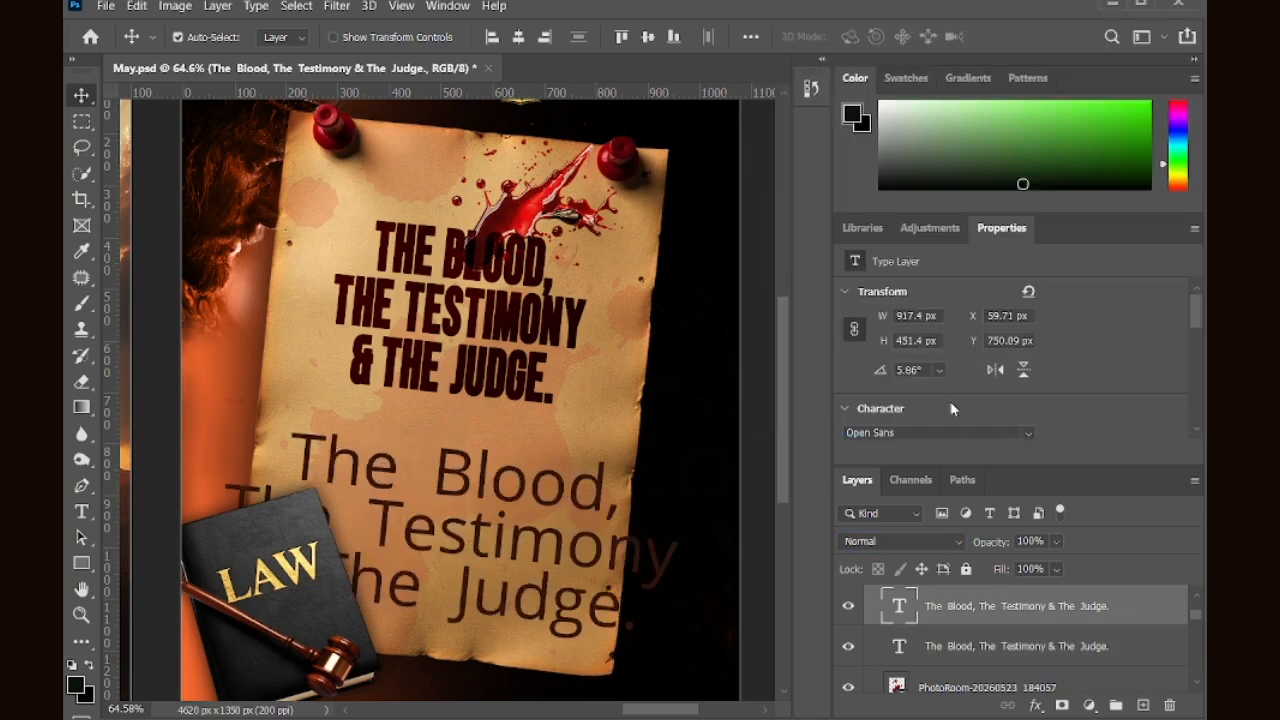
scroll(922, 381, "down", 2)
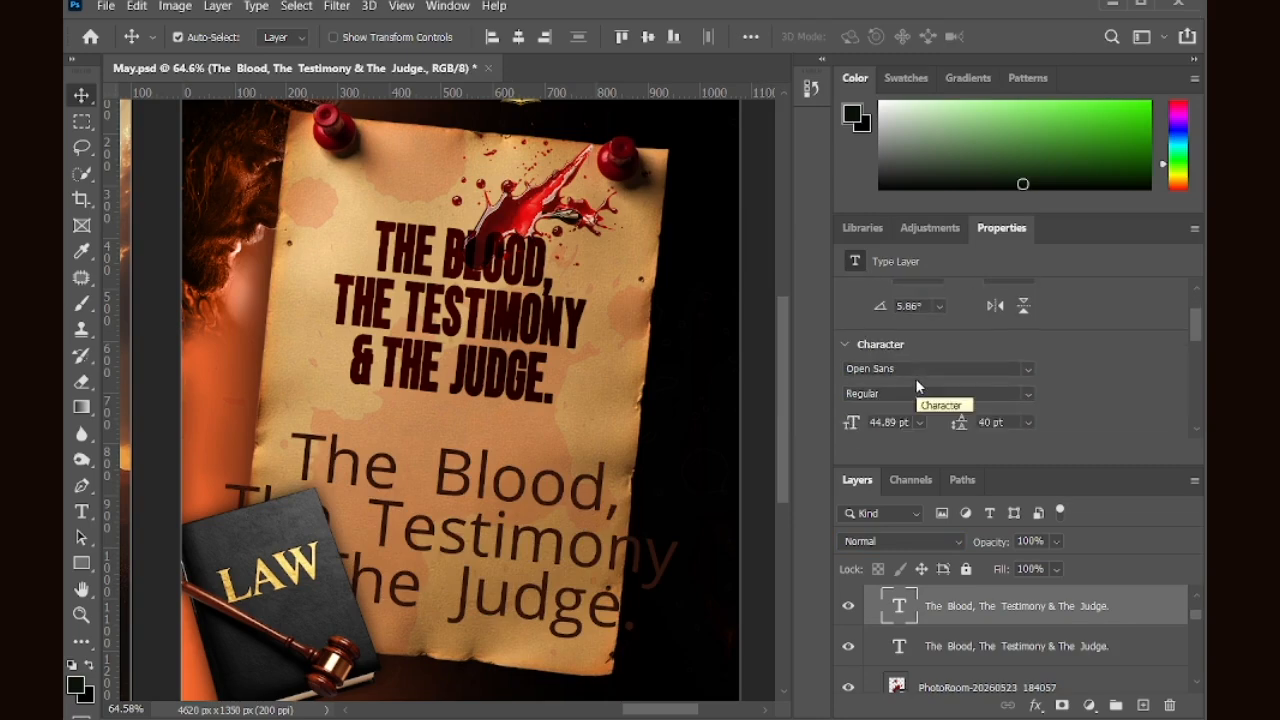
scroll(1070, 395, "down", 1)
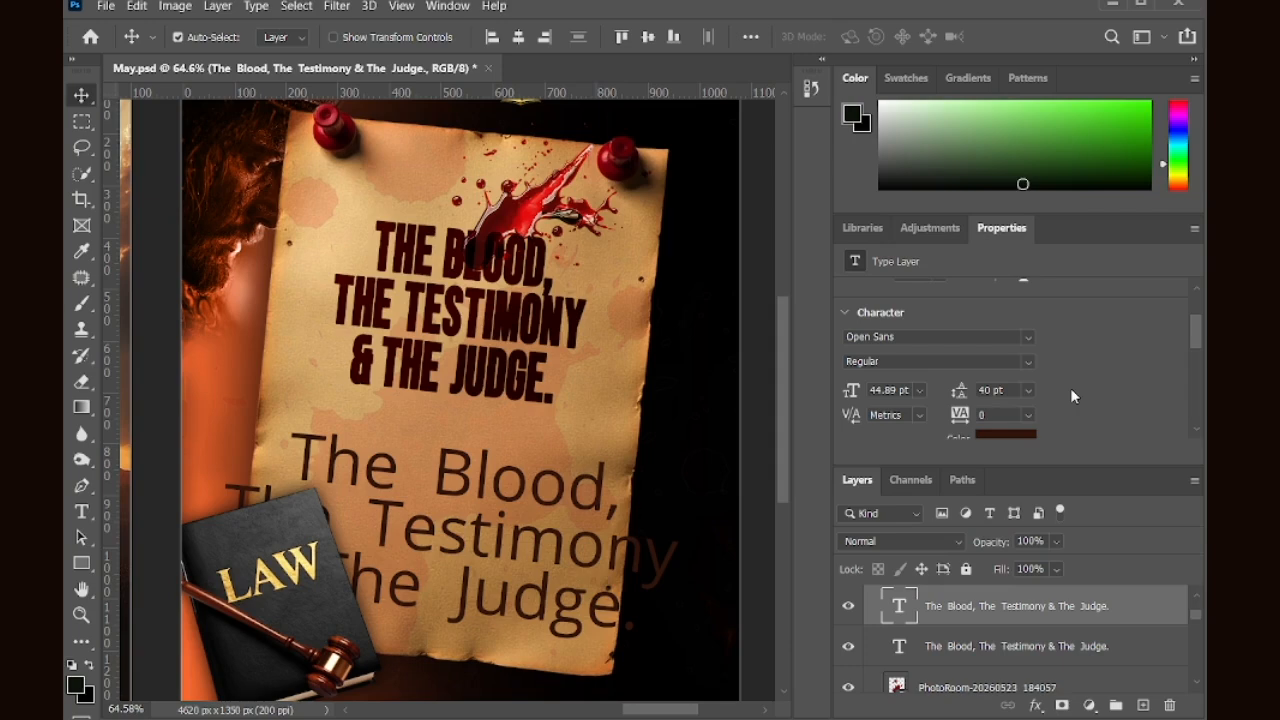
Step: Replace the duplicated title's wording with "24th"
double_click(489, 480)
type("24th")
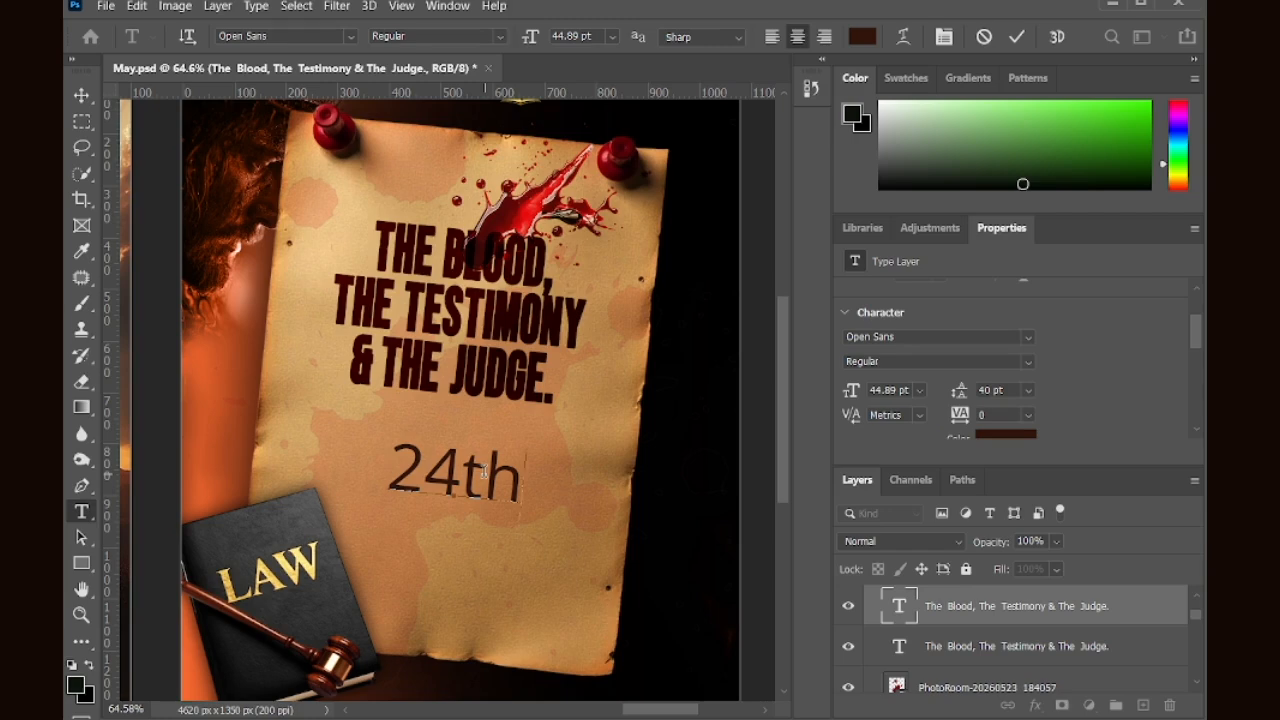
left_click(1016, 36)
key("v")
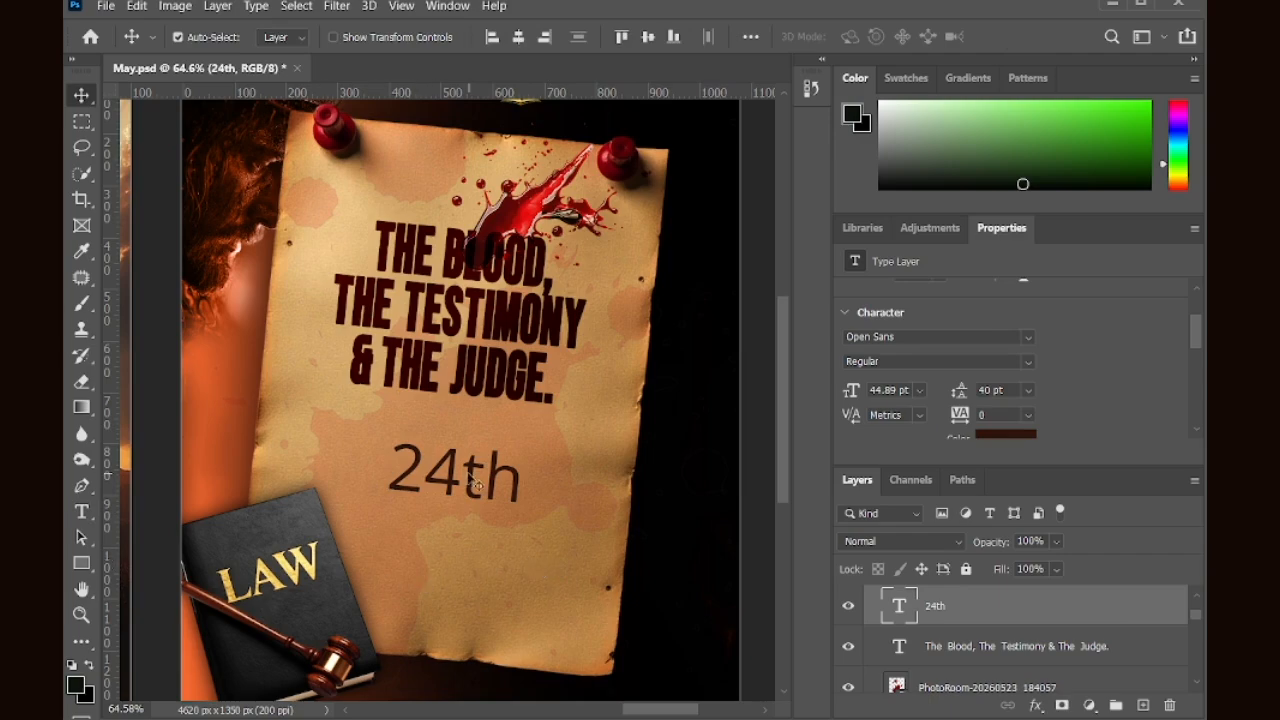
Step: Set the "24th" text to Bold and scale it down to 48.08%
left_click(1027, 361)
left_click(880, 477)
left_click_drag(466, 523, 444, 487)
key("ctrl+t")
key("Return")
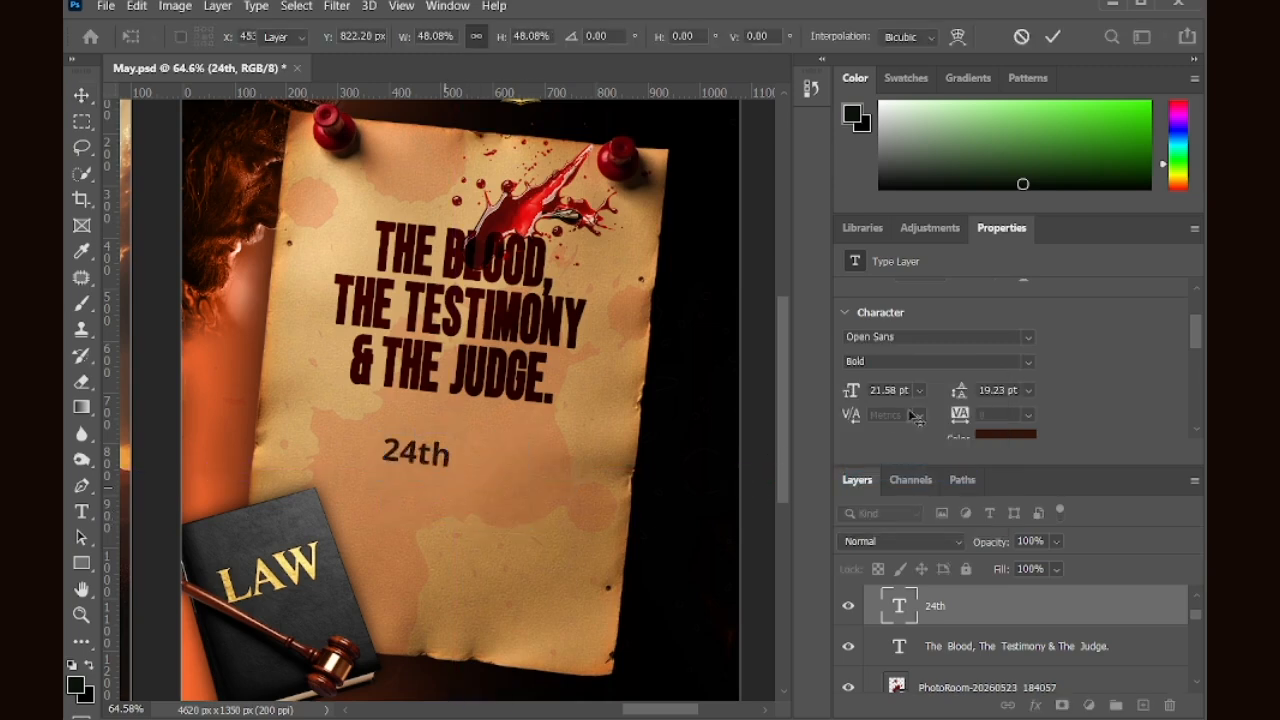
Step: Set the "24th" text's colour to black
left_click(998, 435)
left_click(682, 641)
left_click(1109, 240)
Step: Move the "24th" text beneath the title's last line, under the word "JUDGE"
key("v")
left_click_drag(431, 460, 397, 450)
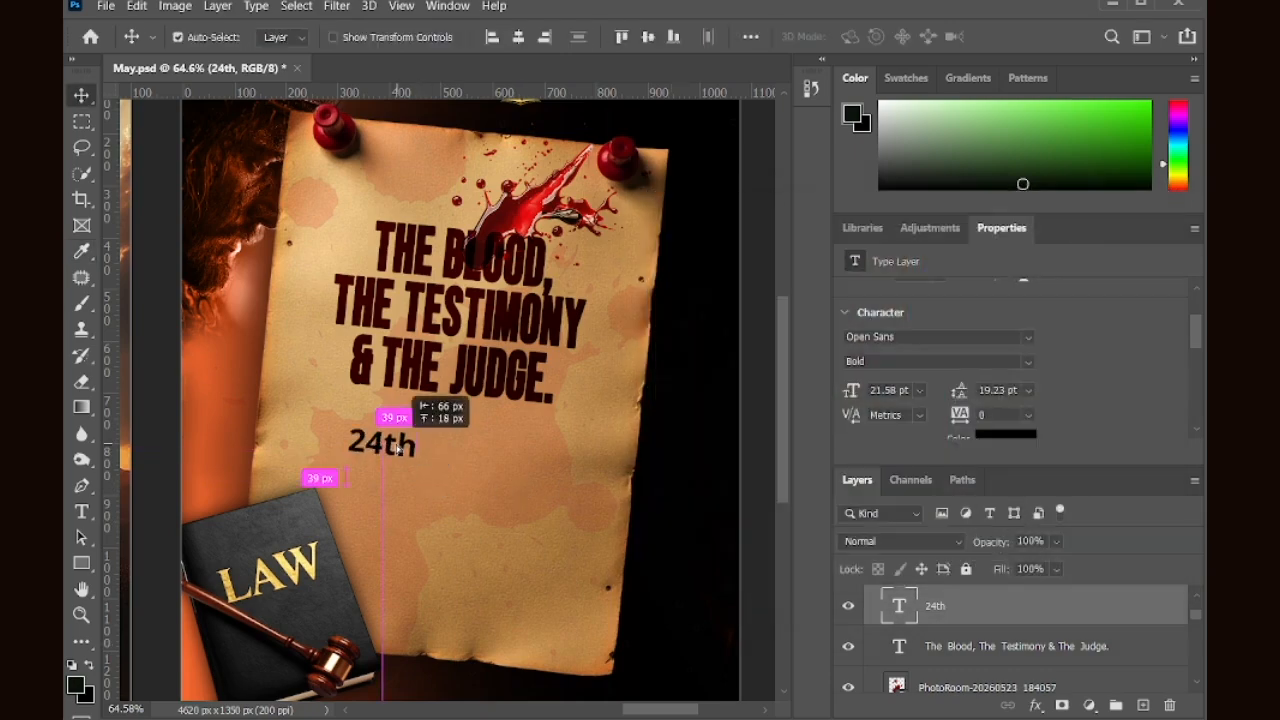
left_click(503, 477)
left_click(990, 542)
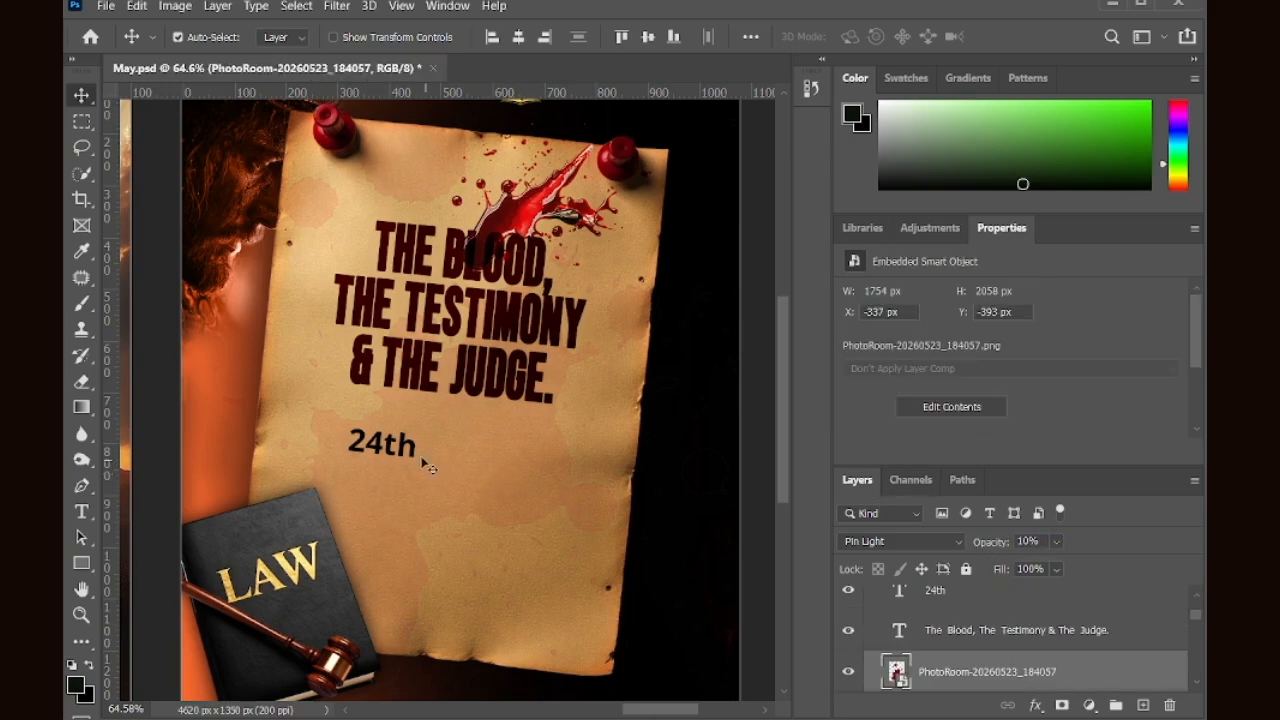
left_click_drag(405, 453, 505, 480)
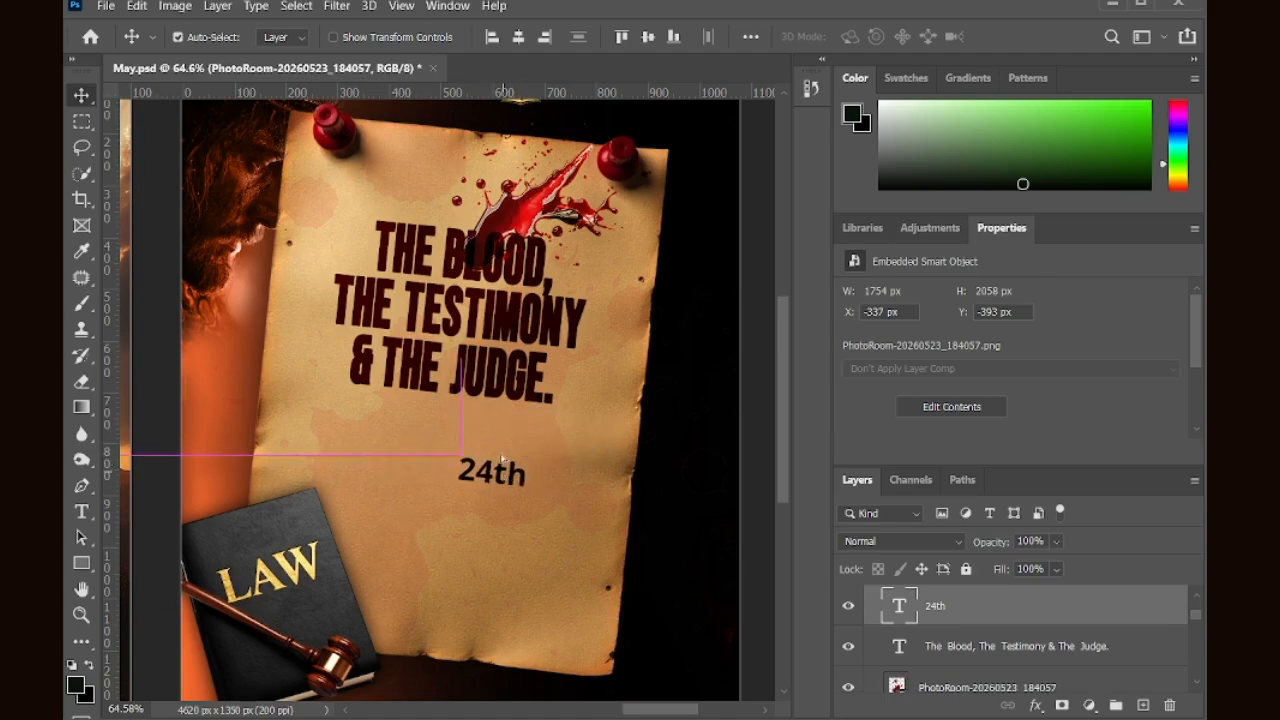
Step: Enlarge the title text to 104.75% and nudge it 20 px up the parchment
left_click(497, 388)
key("ctrl+t")
left_click_drag(457, 413, 458, 425)
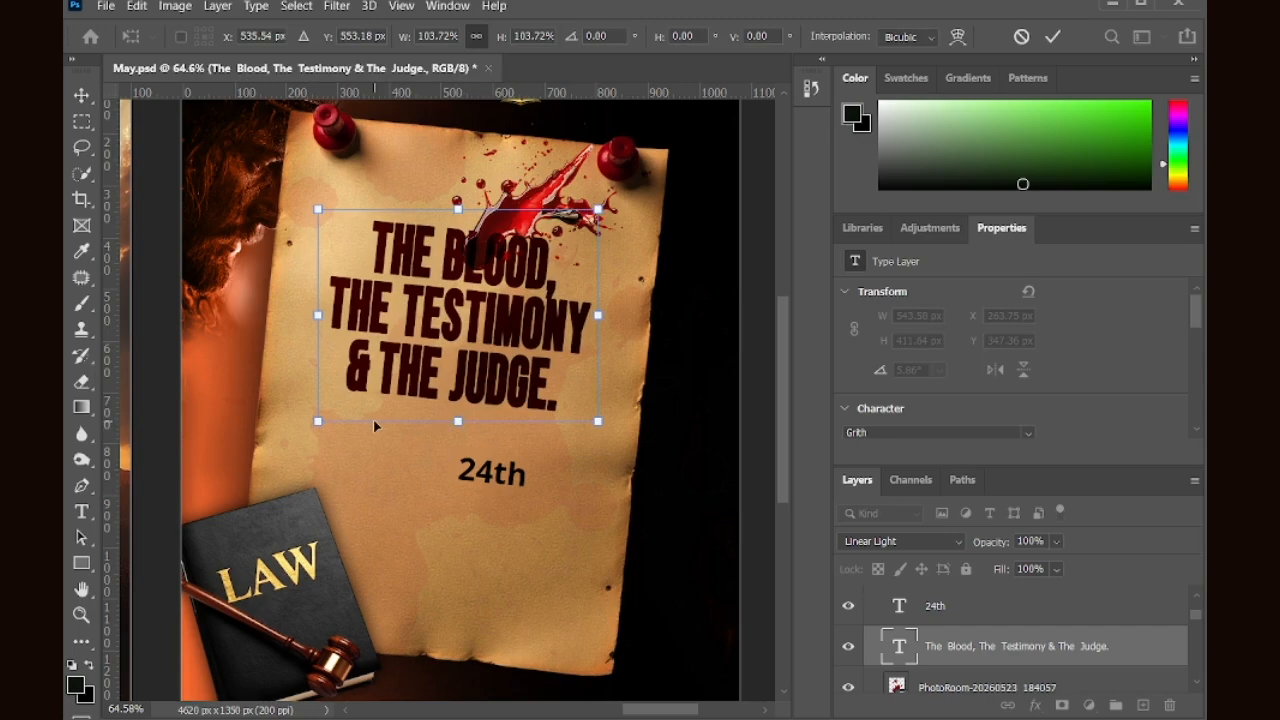
left_click_drag(311, 421, 312, 422)
key("Return")
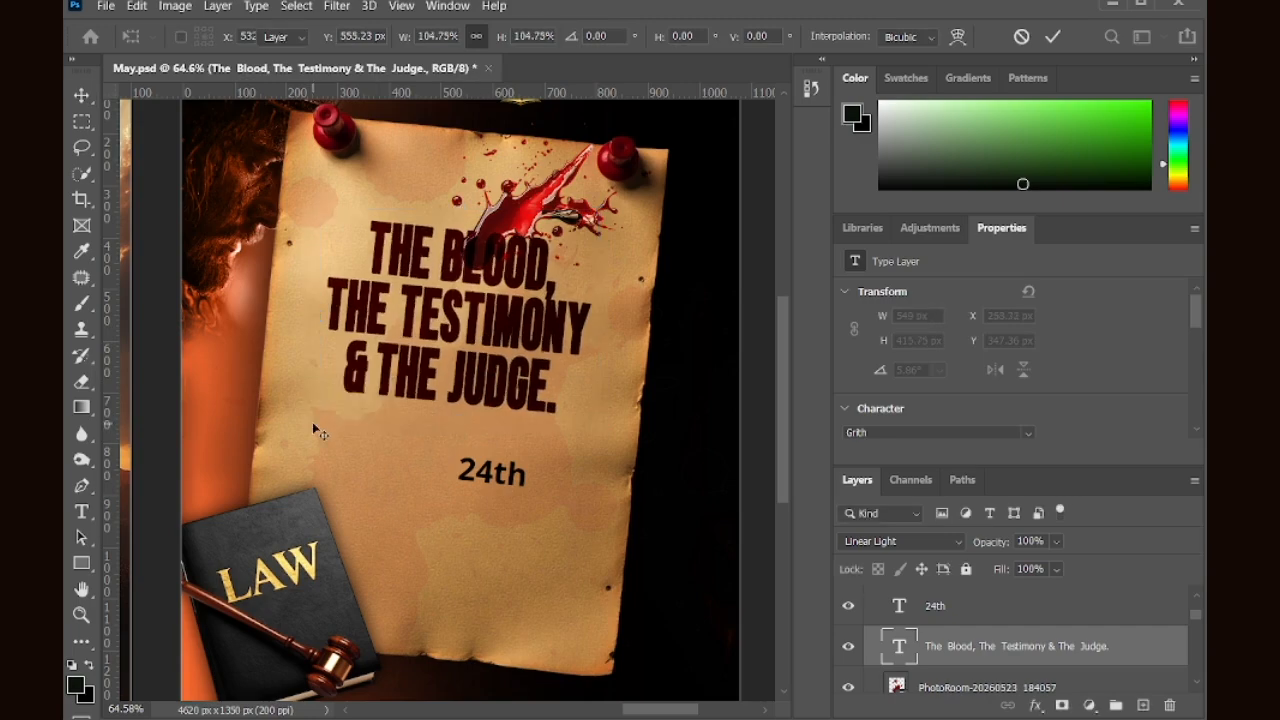
key("shift+Up")
key("shift+Up")
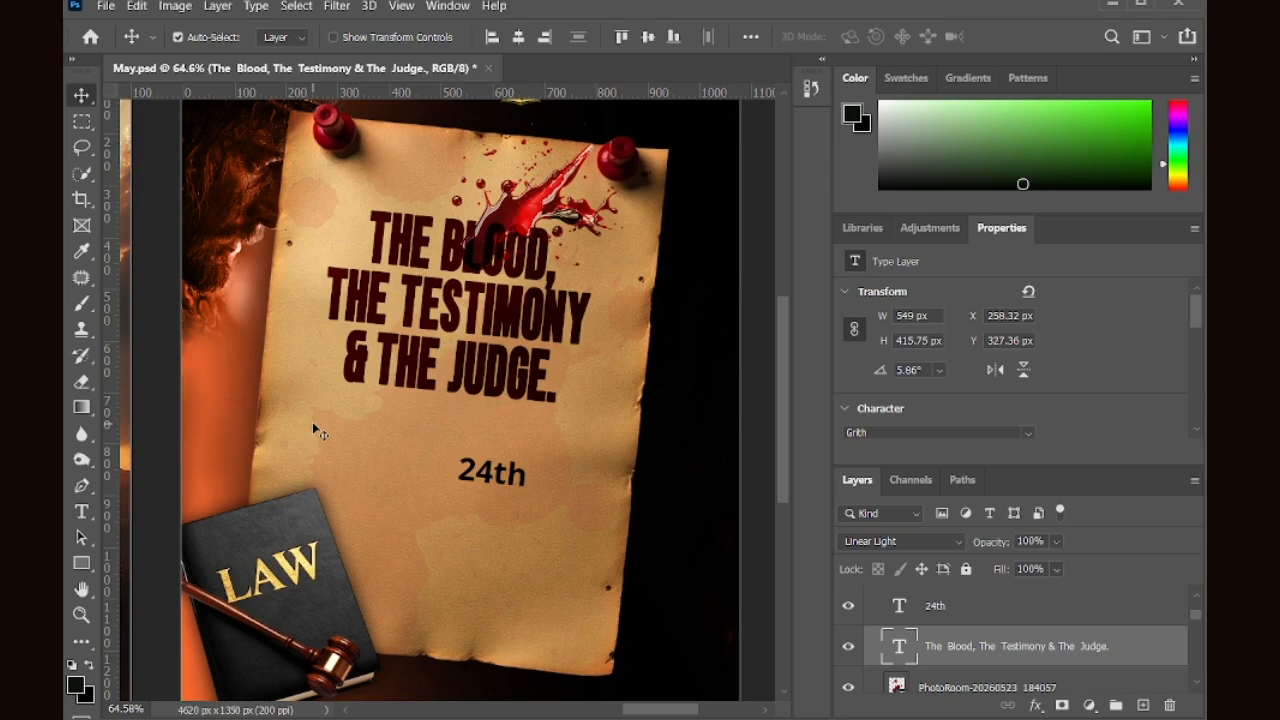
Step: Place the PhotoRoom-20260523_221424 (2) gavel image from the Downloads folder on Artboard 4, directly above the law book layers
scroll(547, 469, "down", 1)
scroll(426, 453, "up", 2)
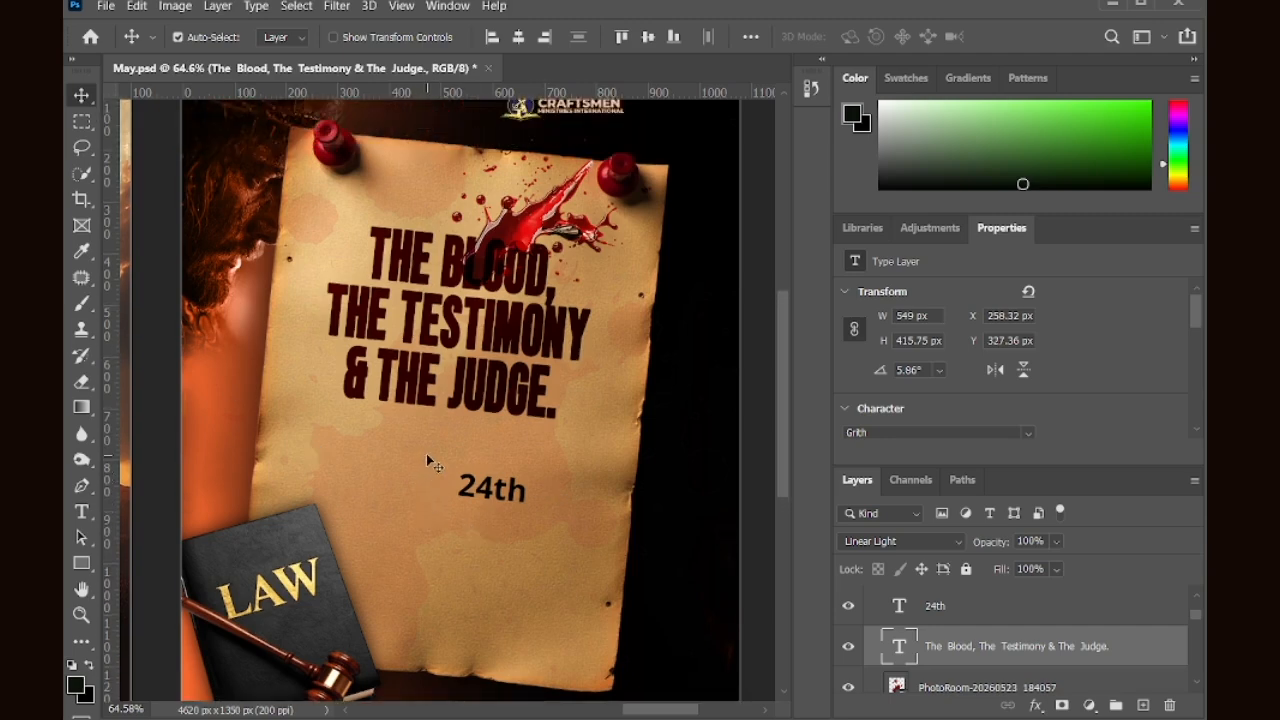
scroll(426, 453, "down", 2)
scroll(426, 453, "up", 1)
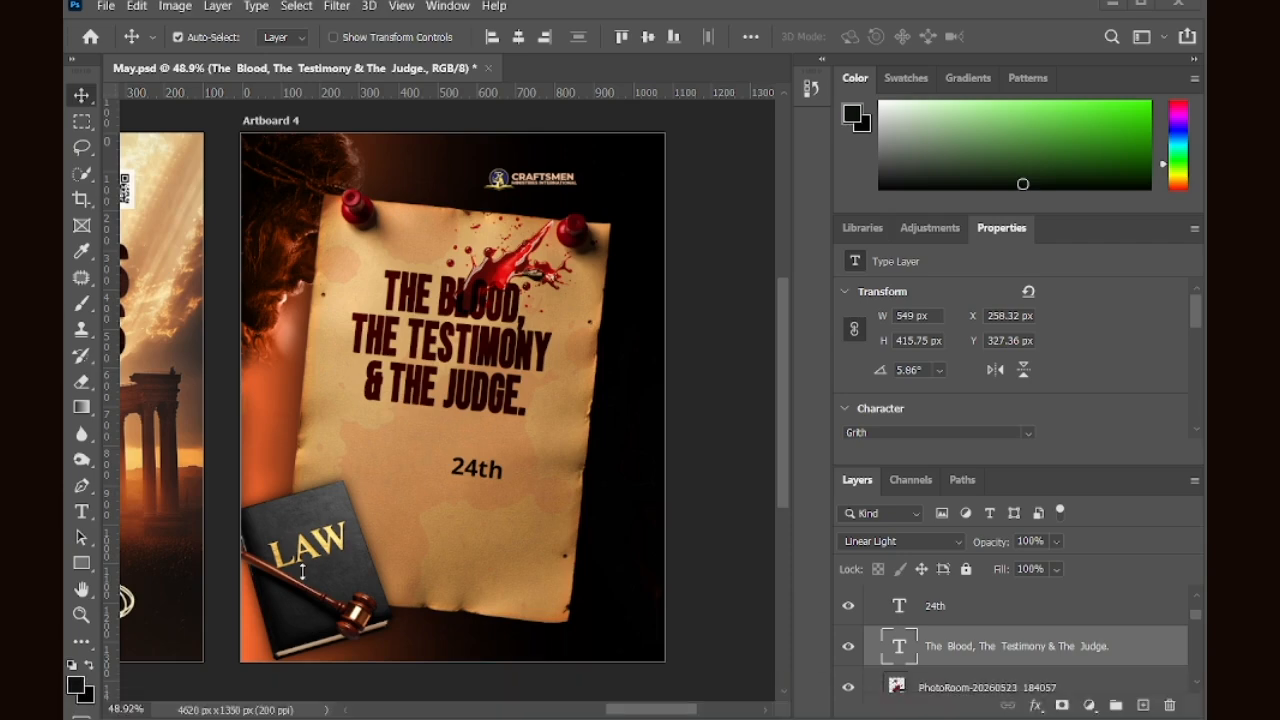
left_click(313, 541)
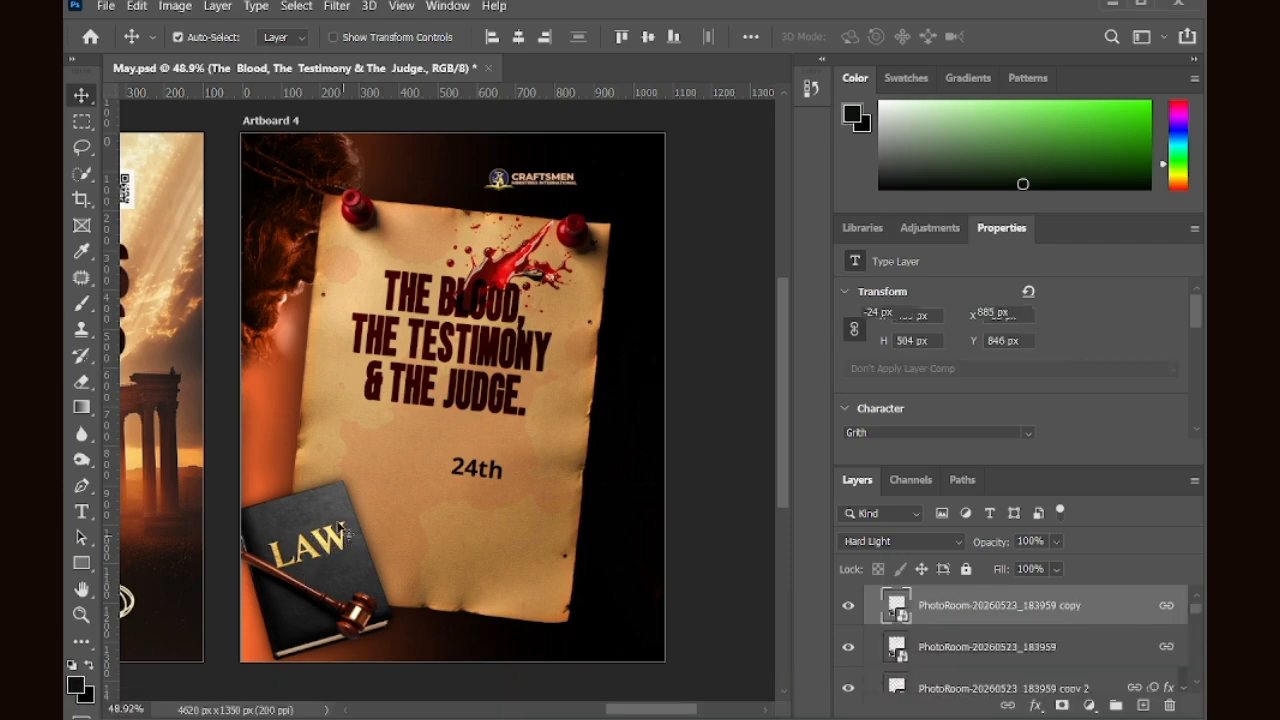
left_click(363, 705)
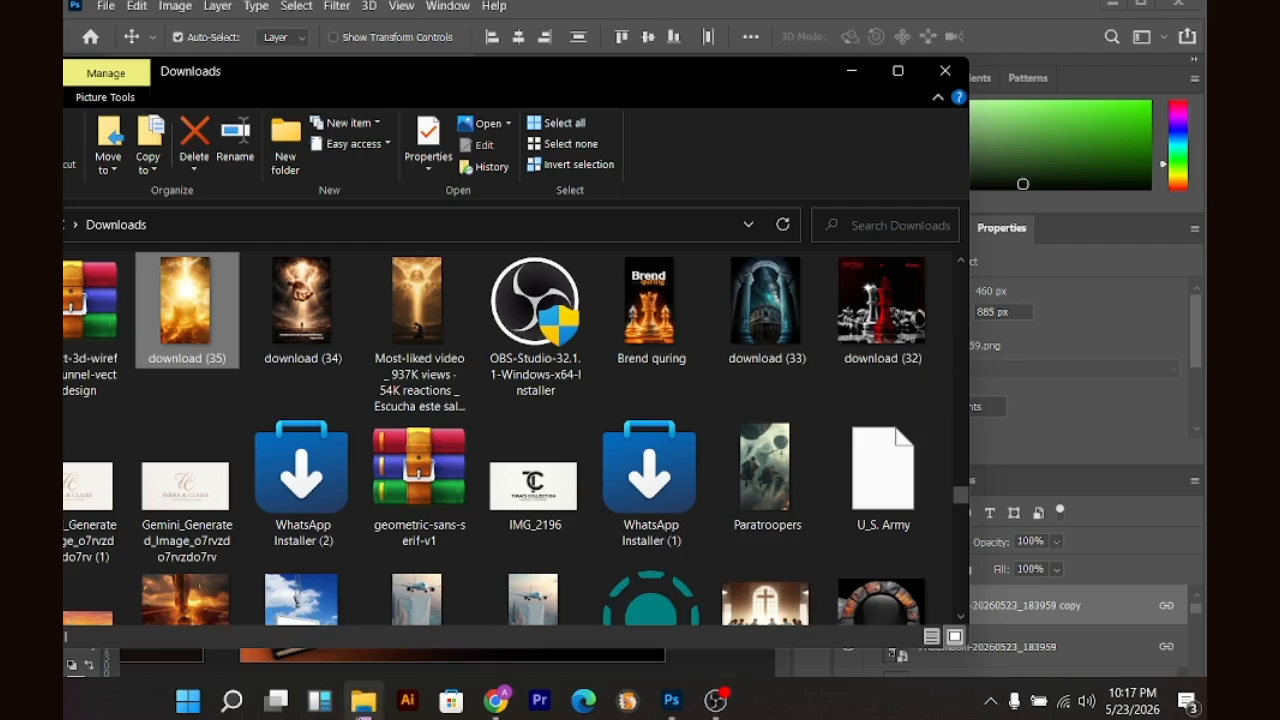
scroll(645, 420, "down", 5)
scroll(645, 420, "up", 10)
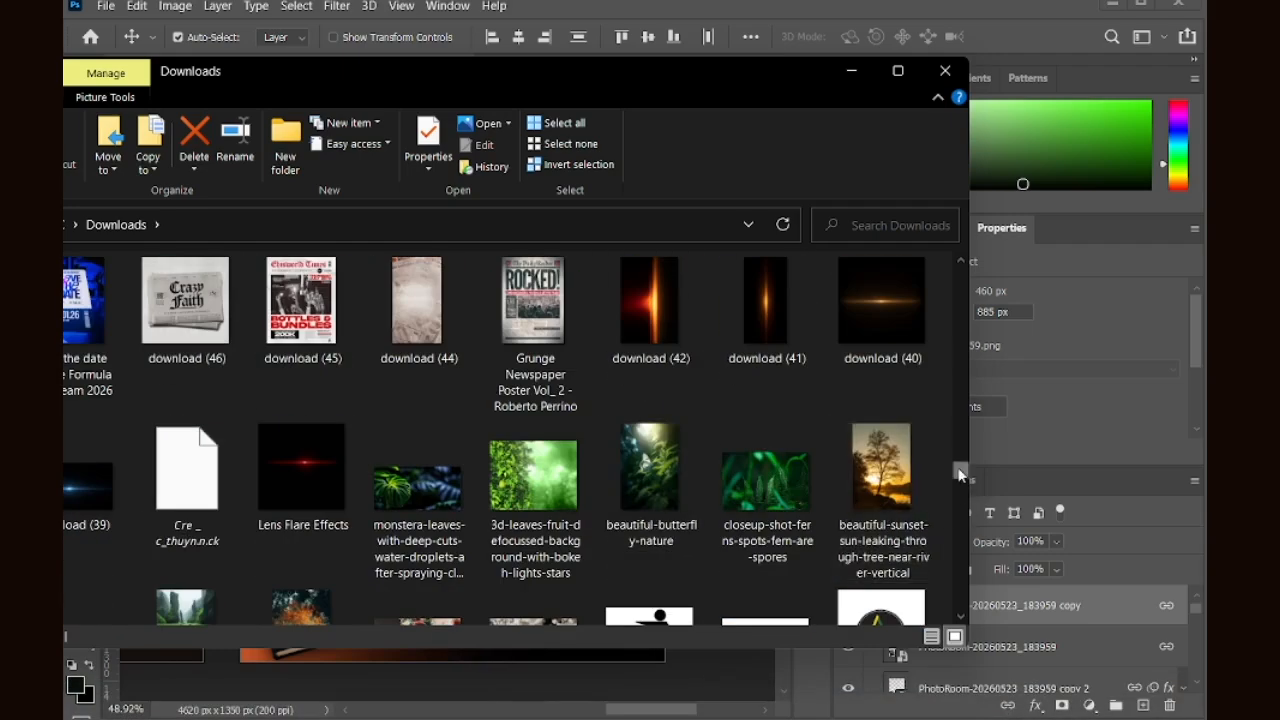
left_click_drag(883, 485, 686, 668)
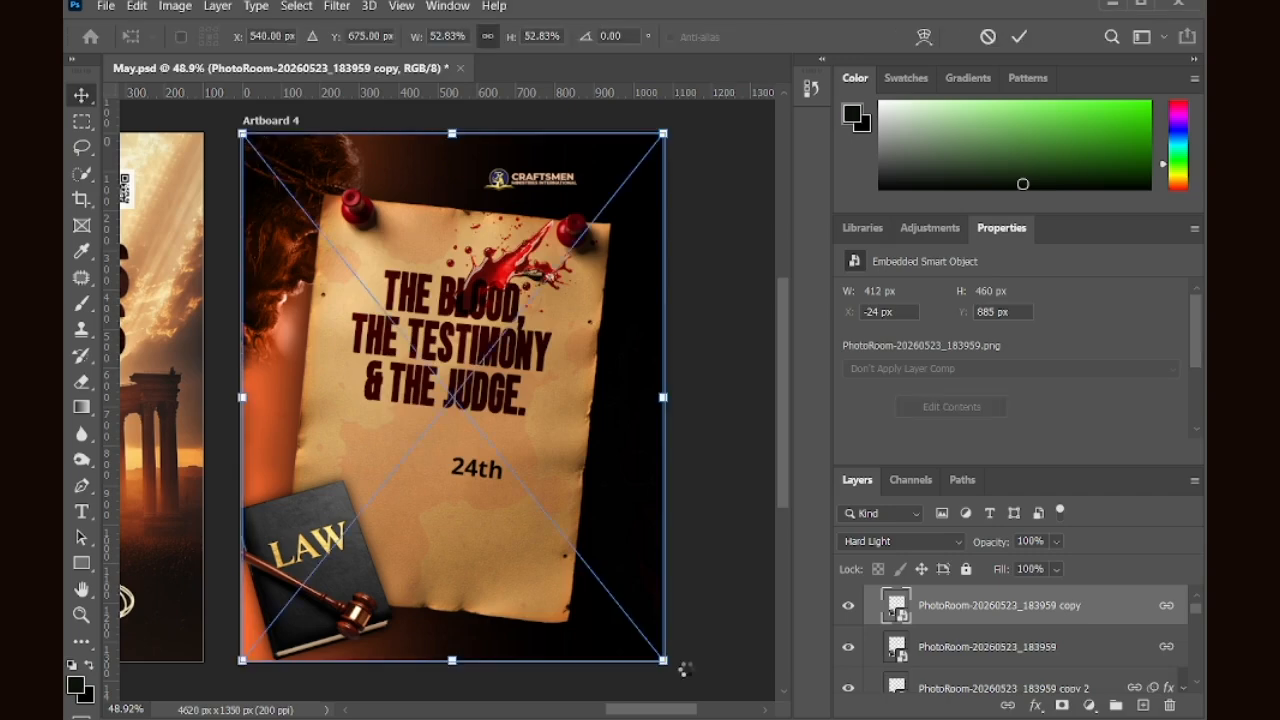
left_click(1019, 36)
key("ctrl+r")
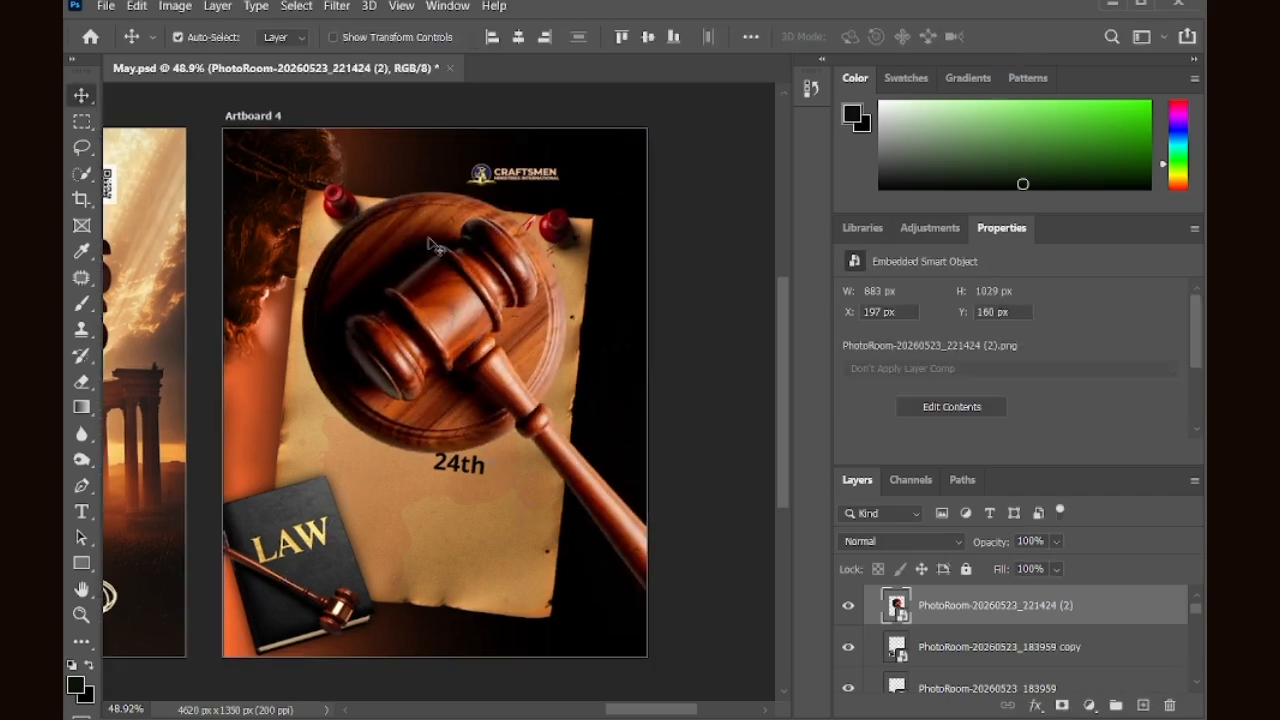
key("ctrl+r")
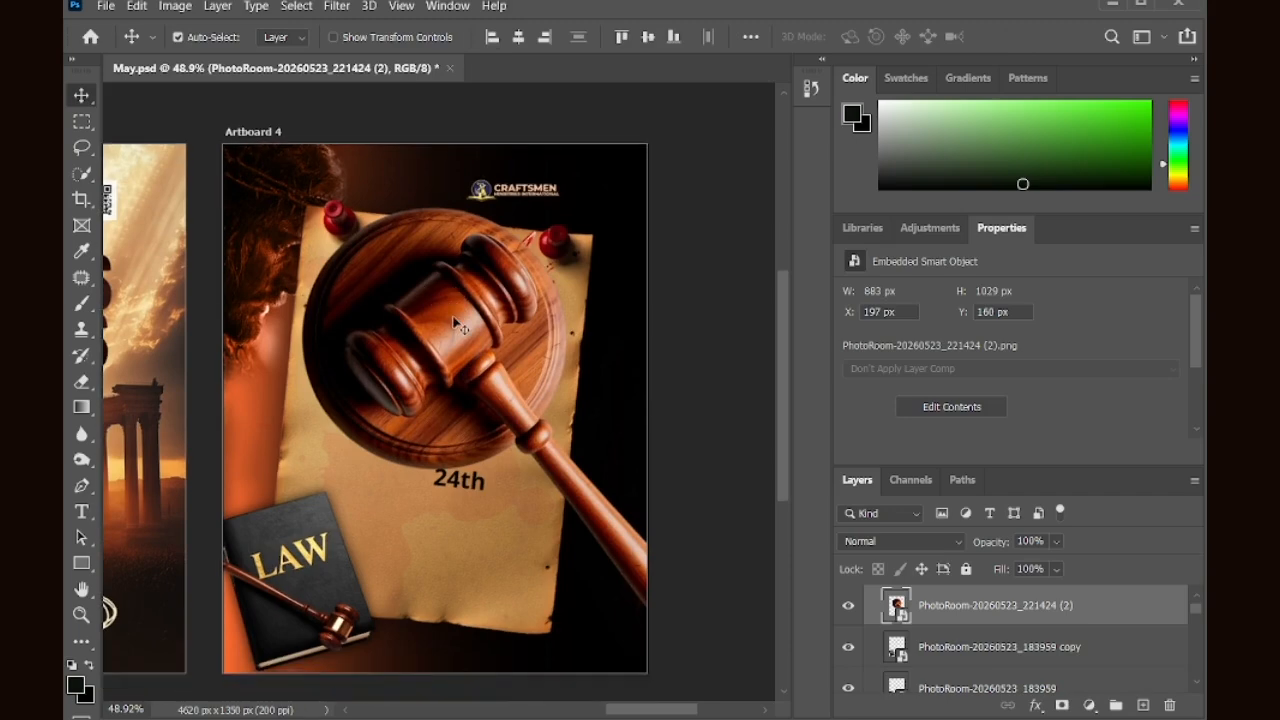
Step: Scale the placed gavel image to 28.70% and position it over the parchment in the poster's lower-right corner
key("ctrl+t")
left_click_drag(242, 136, 495, 454)
left_click_drag(599, 533, 604, 574)
left_click_drag(500, 494, 484, 474)
mouse_move(553, 540)
left_mouse_down()
mouse_move(553, 580)
mouse_move(553, 516)
left_mouse_up()
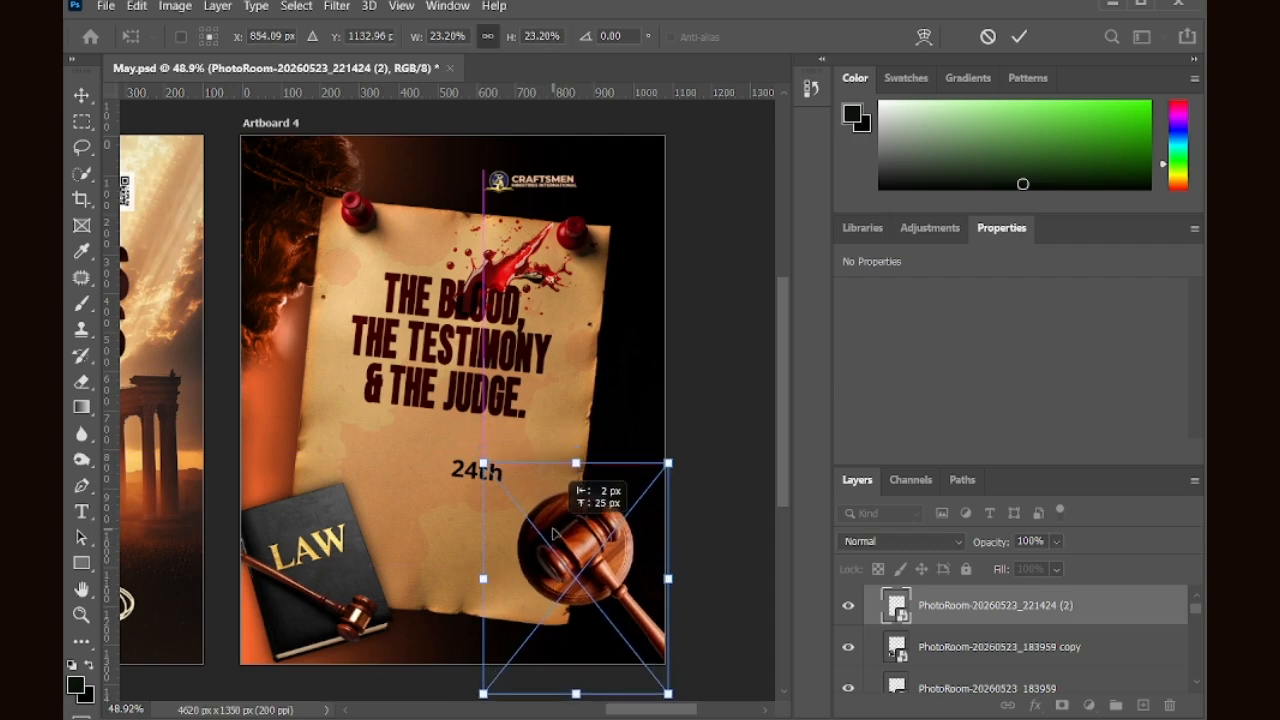
left_click_drag(483, 451, 441, 414)
left_click_drag(565, 522, 565, 530)
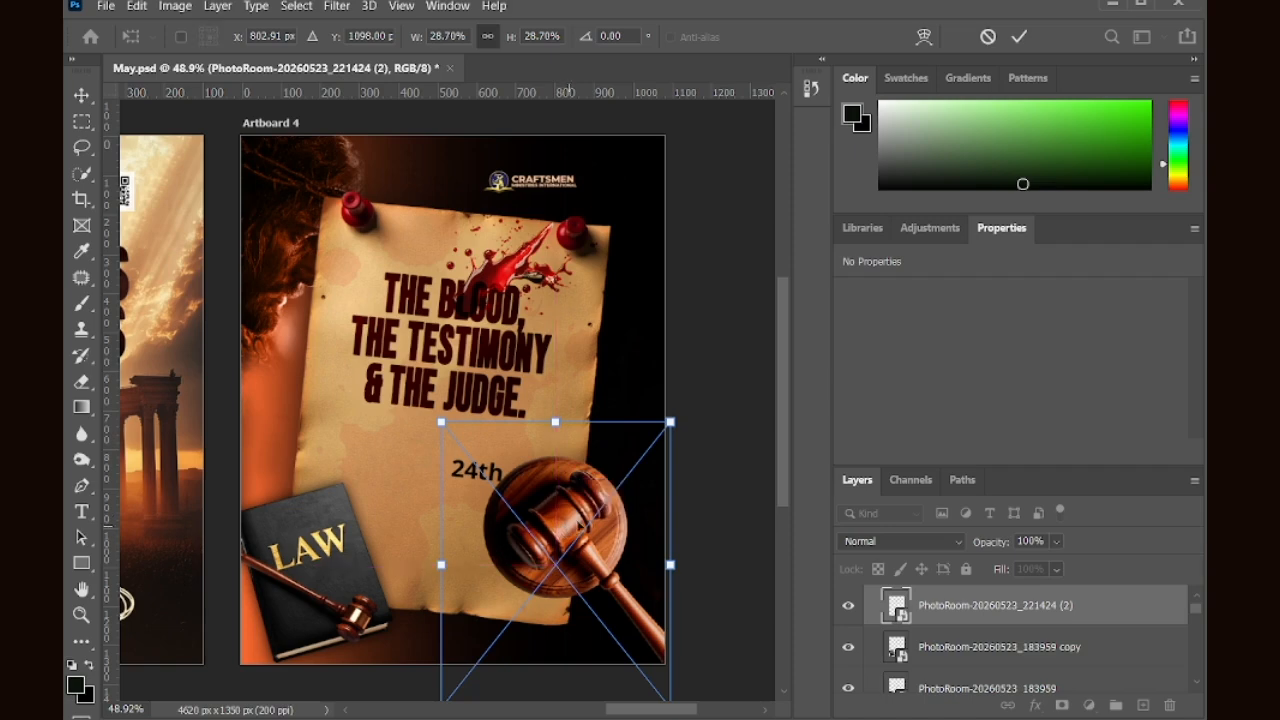
key("Return")
Step: Commit the gavel's placement, then duplicate its layer and put the copy directly beneath the original
left_click(330, 573)
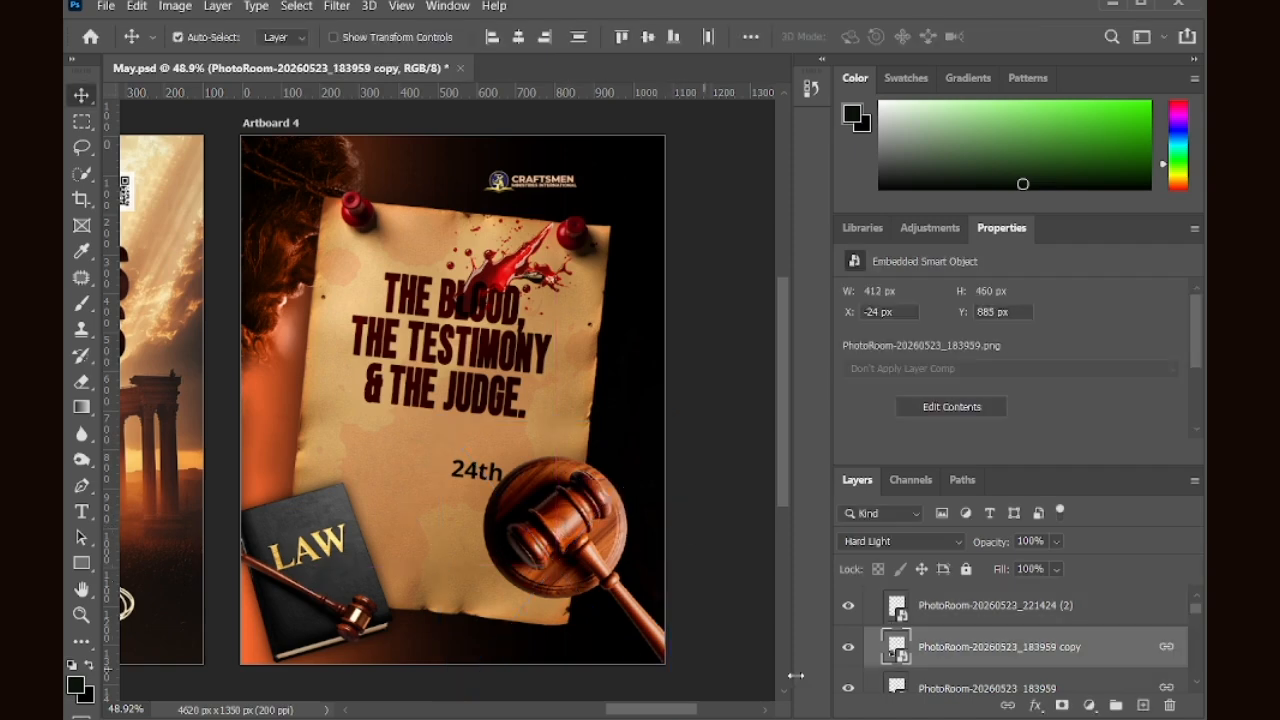
left_click(590, 535)
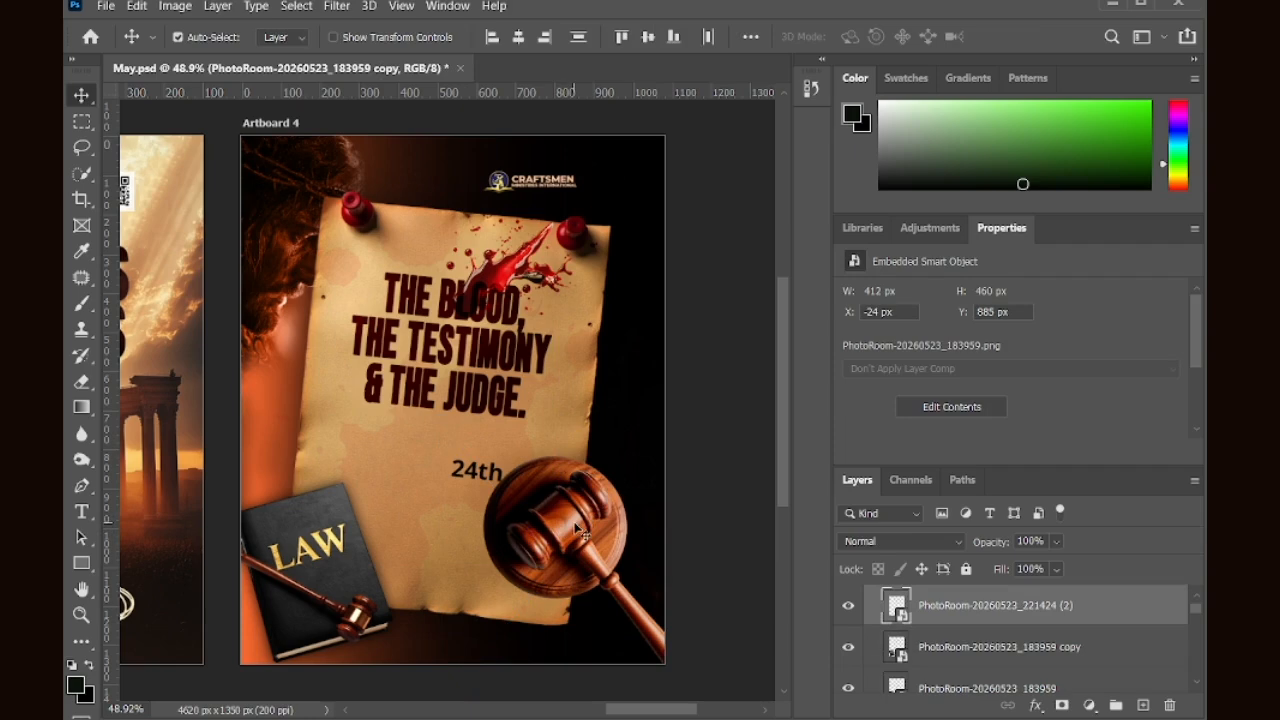
left_click(326, 592)
left_click(531, 521)
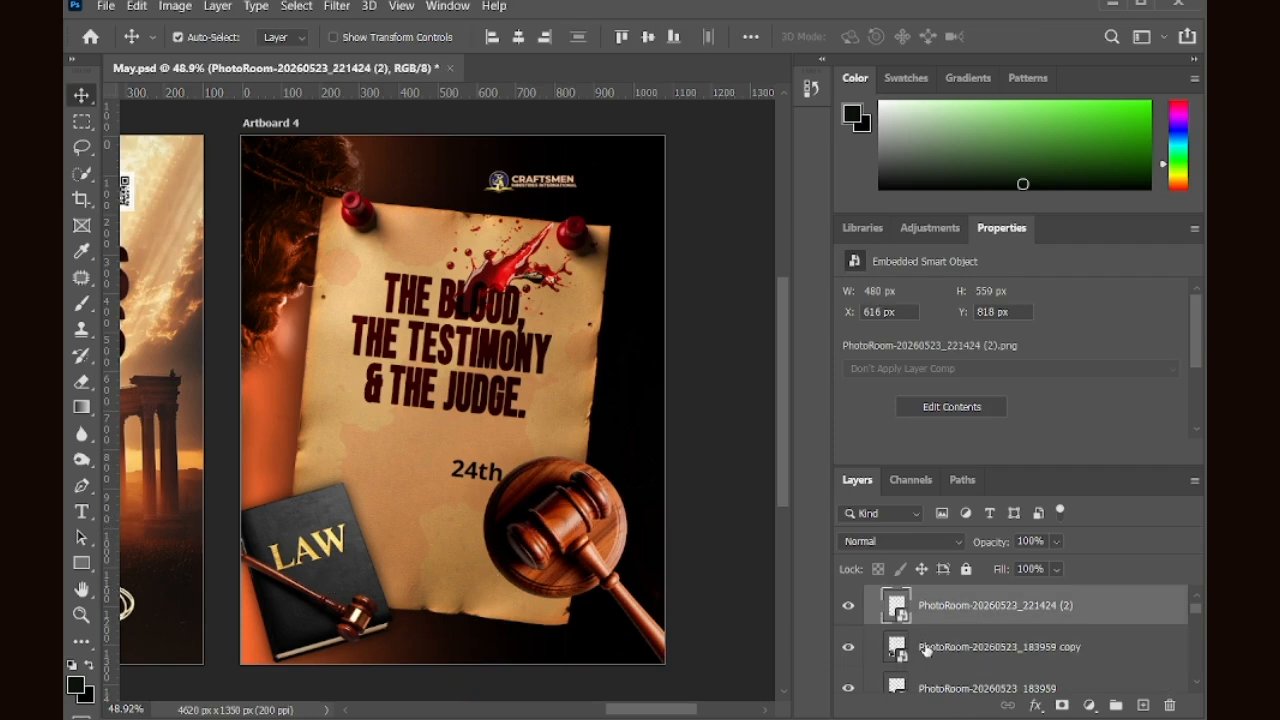
key("ctrl+j")
key("ctrl+bracketleft")
Step: Apply a black Color Overlay at 100% opacity to the lower gavel copy
left_click(1036, 705)
left_click(1087, 624)
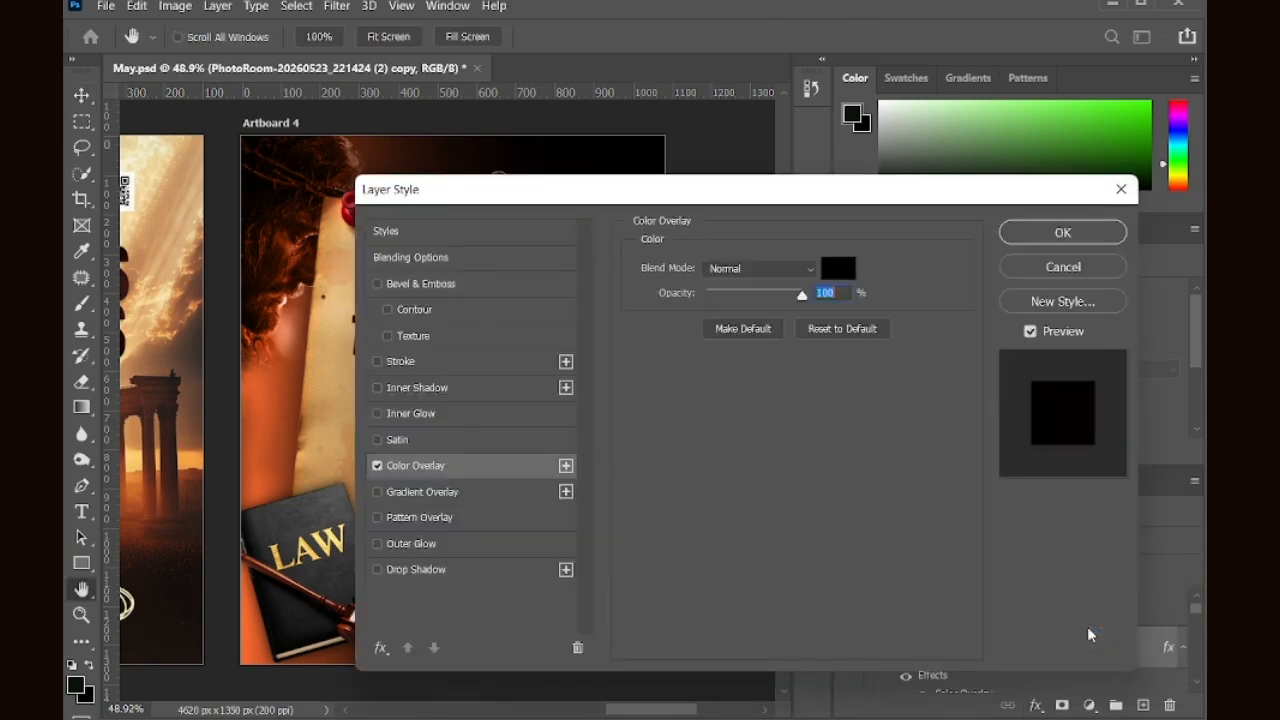
key("Return")
left_click(1183, 648)
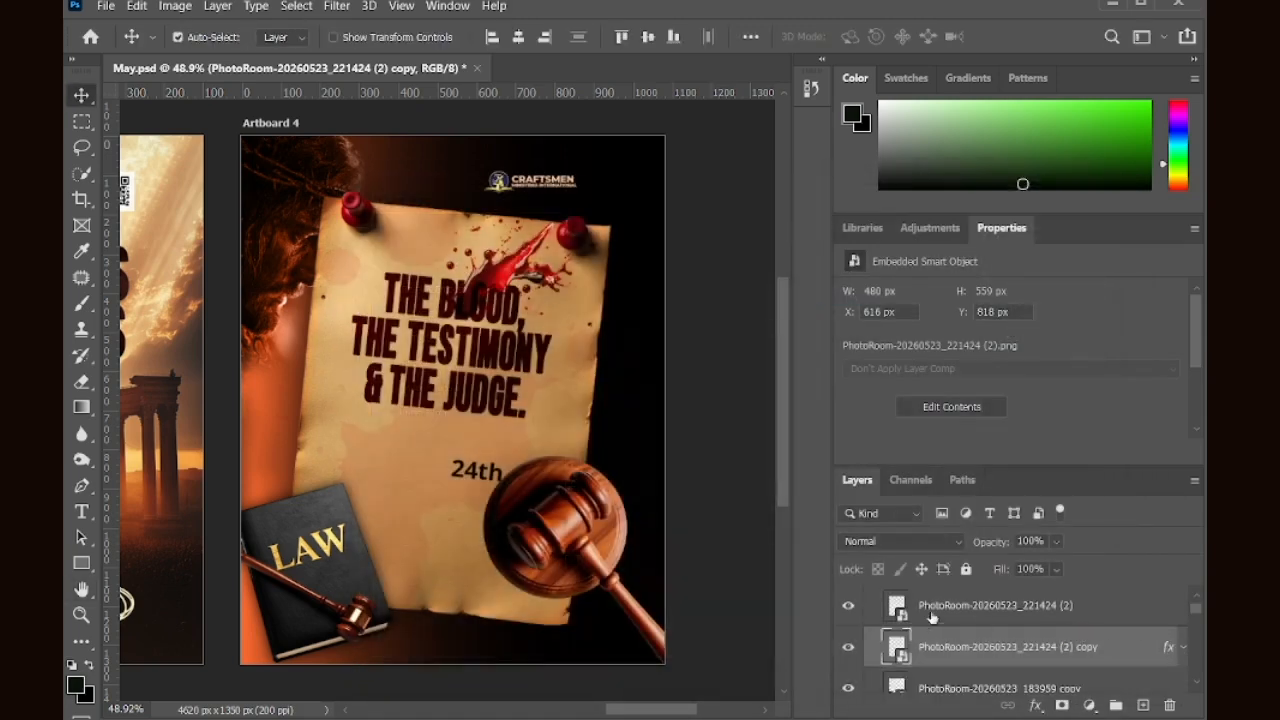
Step: Duplicate the original gavel layer, keeping the new copy directly above it
left_click(995, 688)
scroll(993, 677, "down", 3)
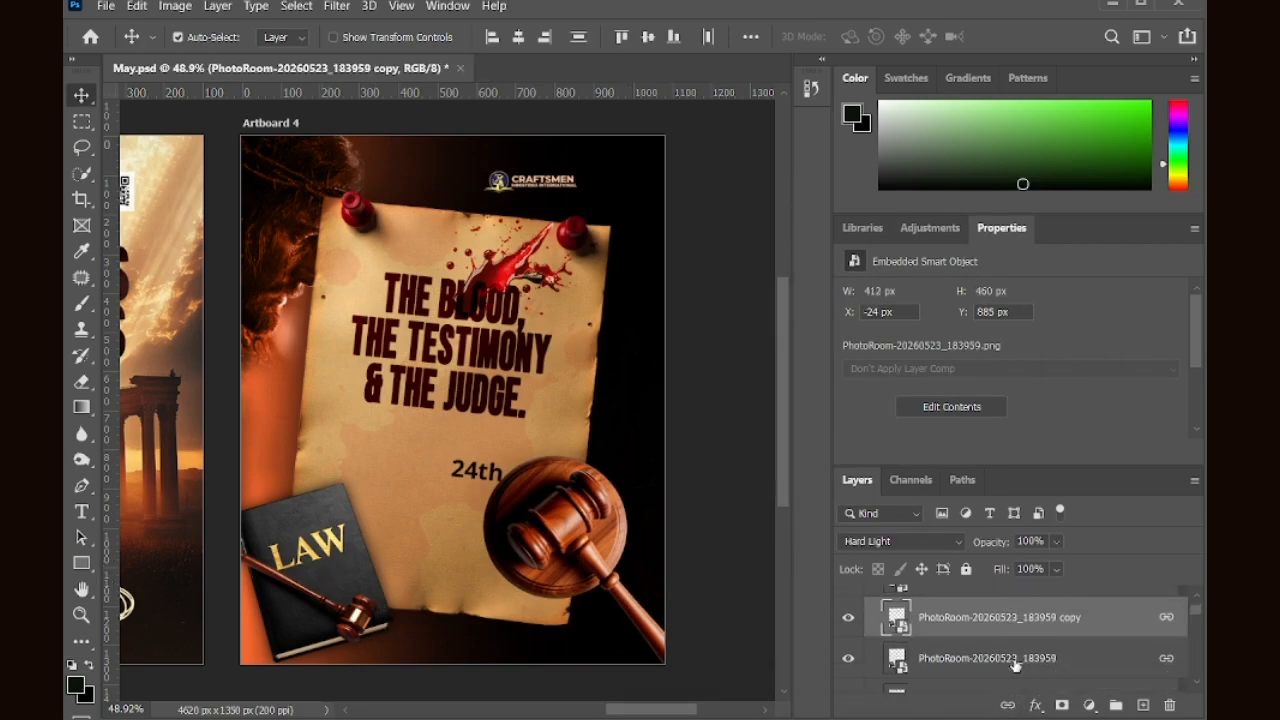
left_click(993, 677)
scroll(1183, 675, "down", 2)
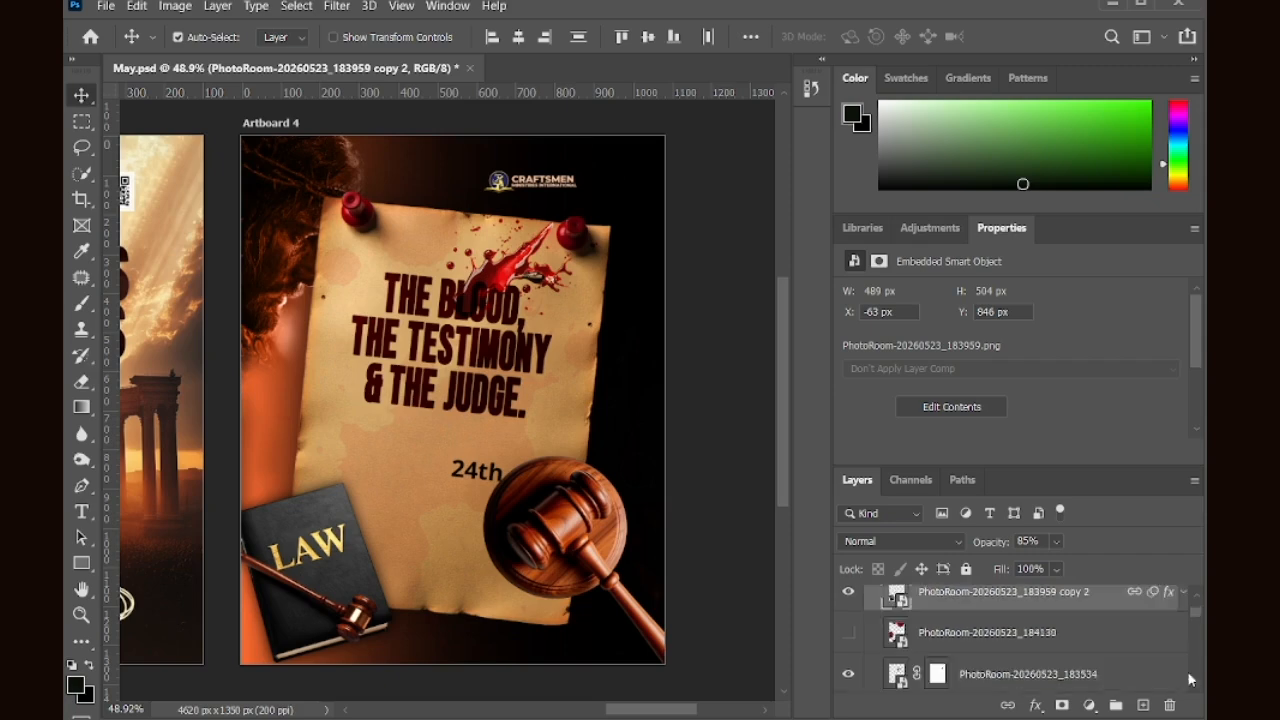
scroll(1033, 678, "up", 4)
left_click(545, 534)
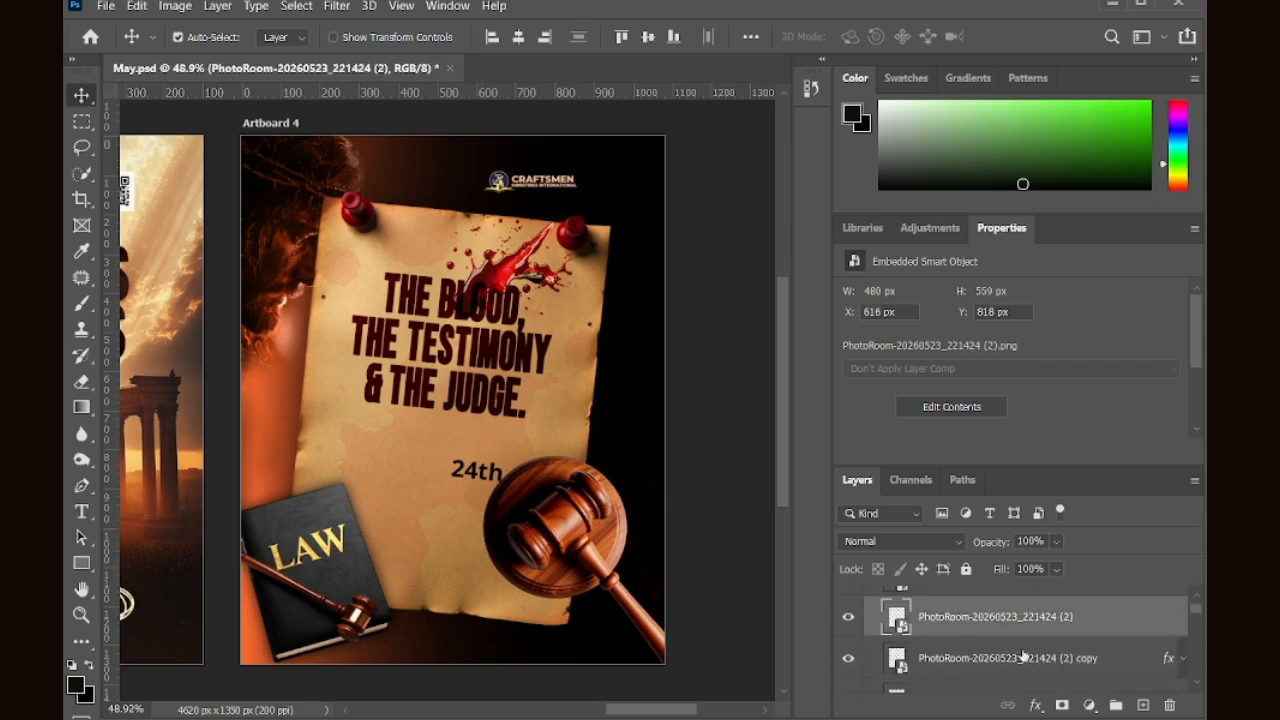
key("ctrl+j")
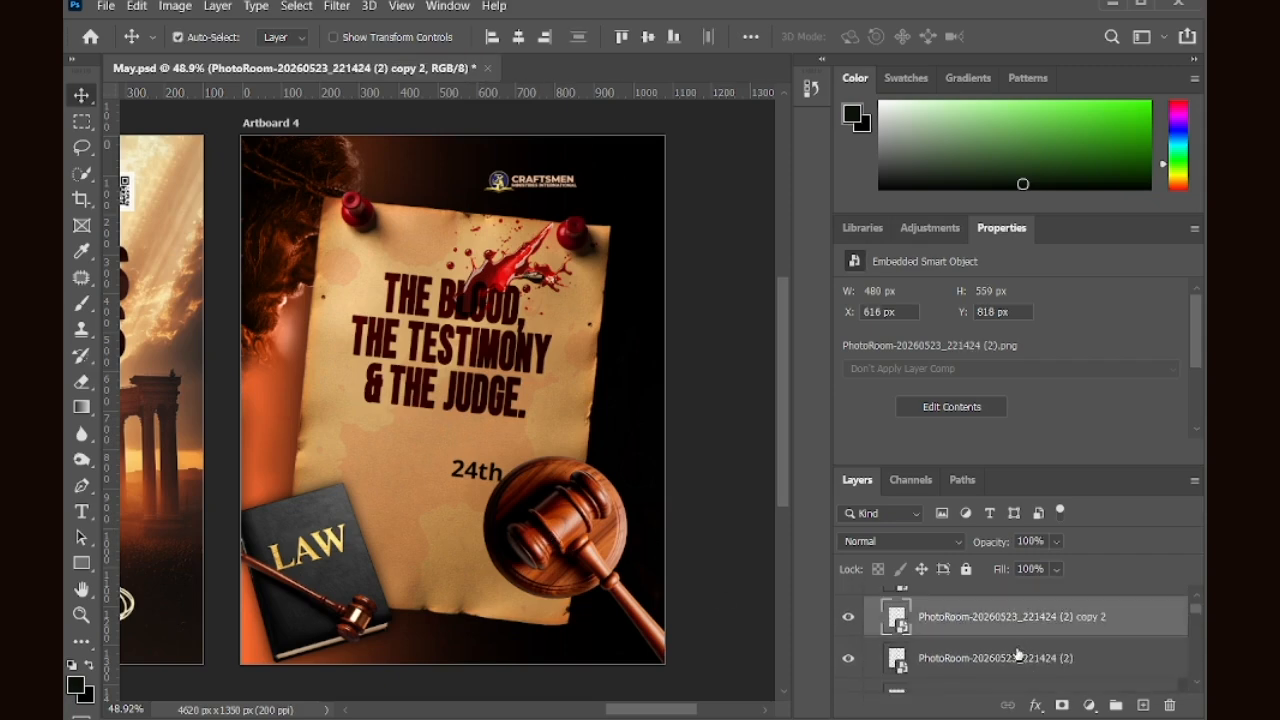
Step: Copy the Gaussian Blur smart filter from the law book's shadow layer onto the black gavel copy
scroll(1018, 655, "down", 1)
left_click(1000, 664)
scroll(1027, 666, "down", 5)
scroll(1027, 666, "down", 5)
scroll(1027, 666, "down", 2)
left_click(1183, 662)
scroll(980, 658, "down", 3)
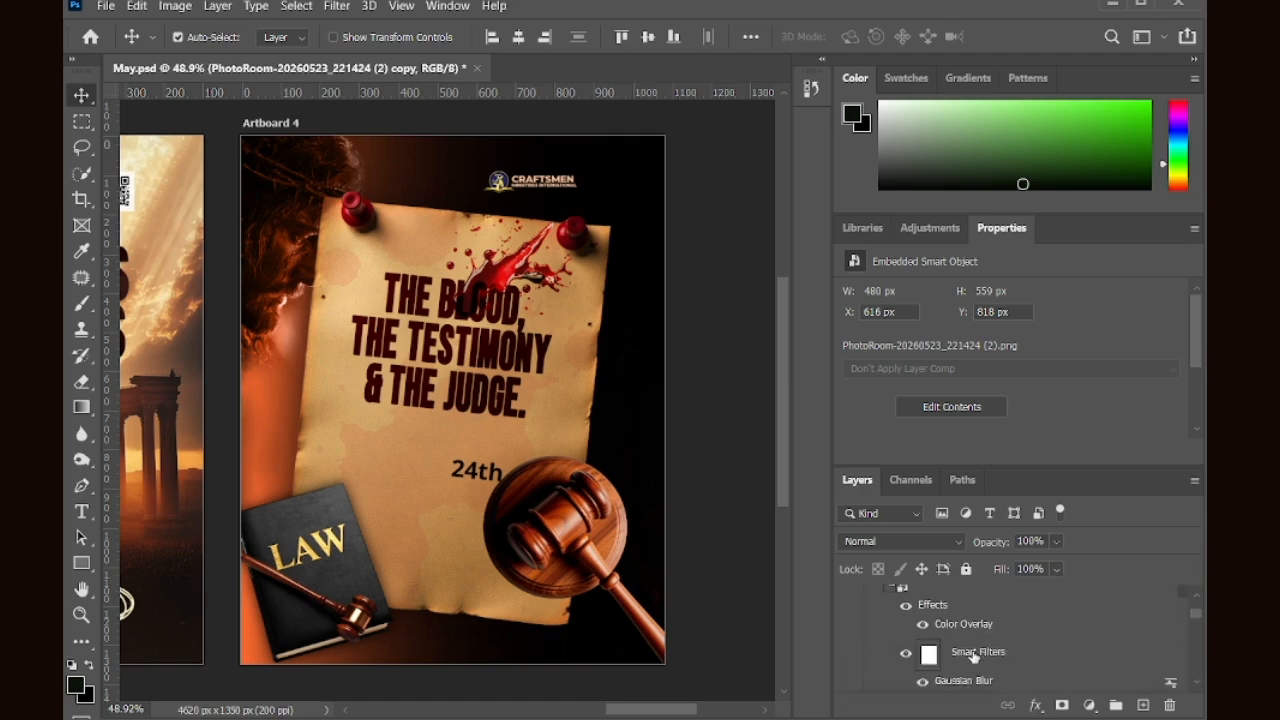
scroll(973, 656, "up", 5)
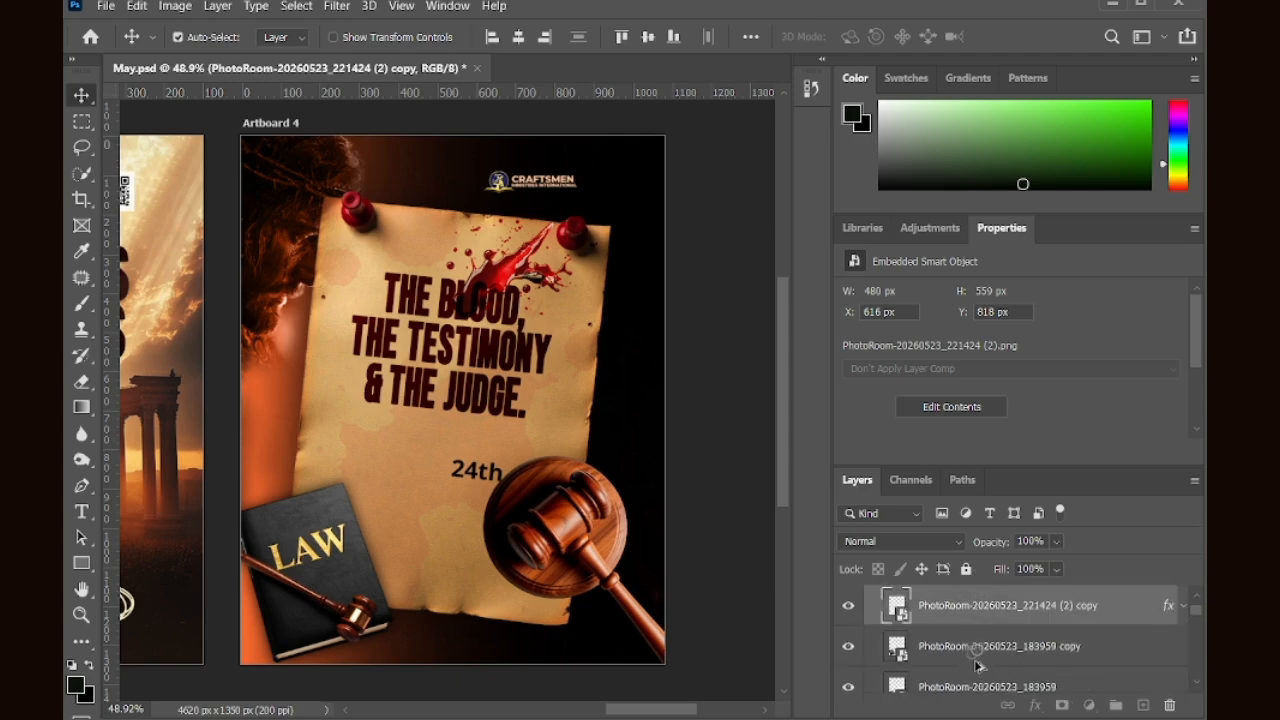
scroll(987, 610, "down", 3)
left_click(989, 613)
left_click(1183, 607)
scroll(1065, 640, "down", 5)
scroll(1065, 651, "up", 5)
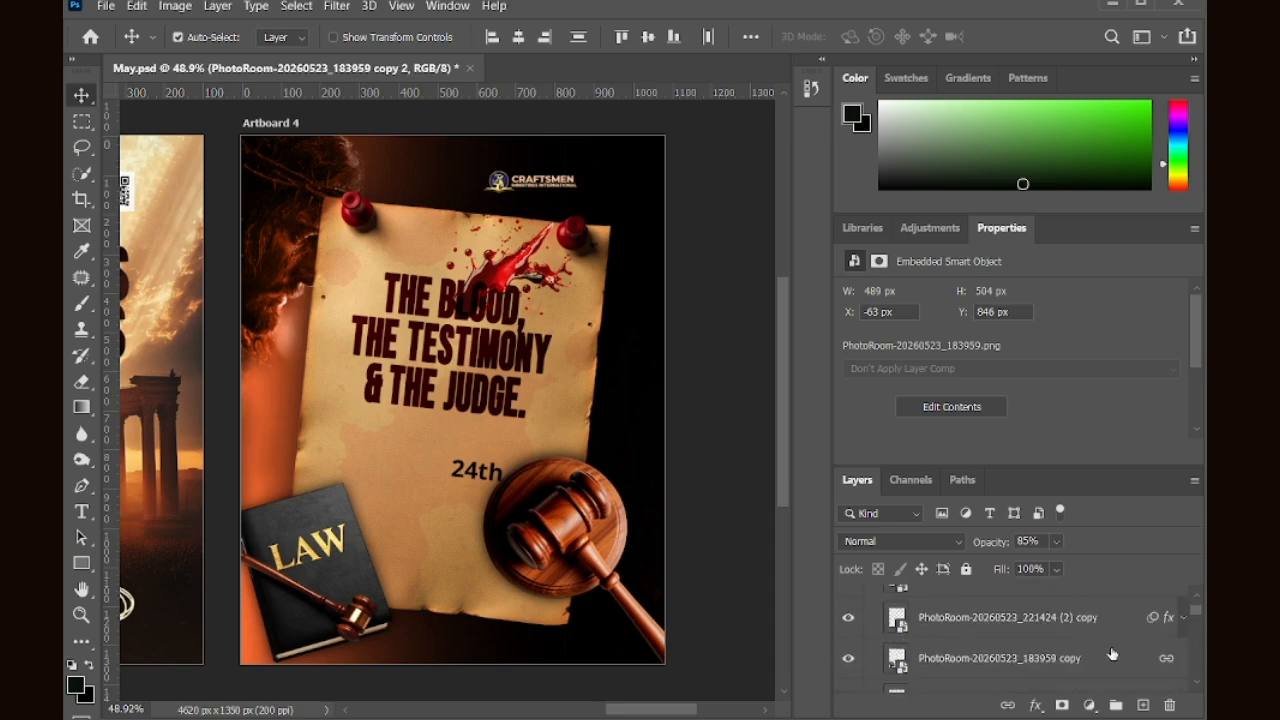
Step: Compare the blend modes of the gavel layers with those of the law book layers
left_click(1010, 627)
scroll(1012, 626, "up", 1)
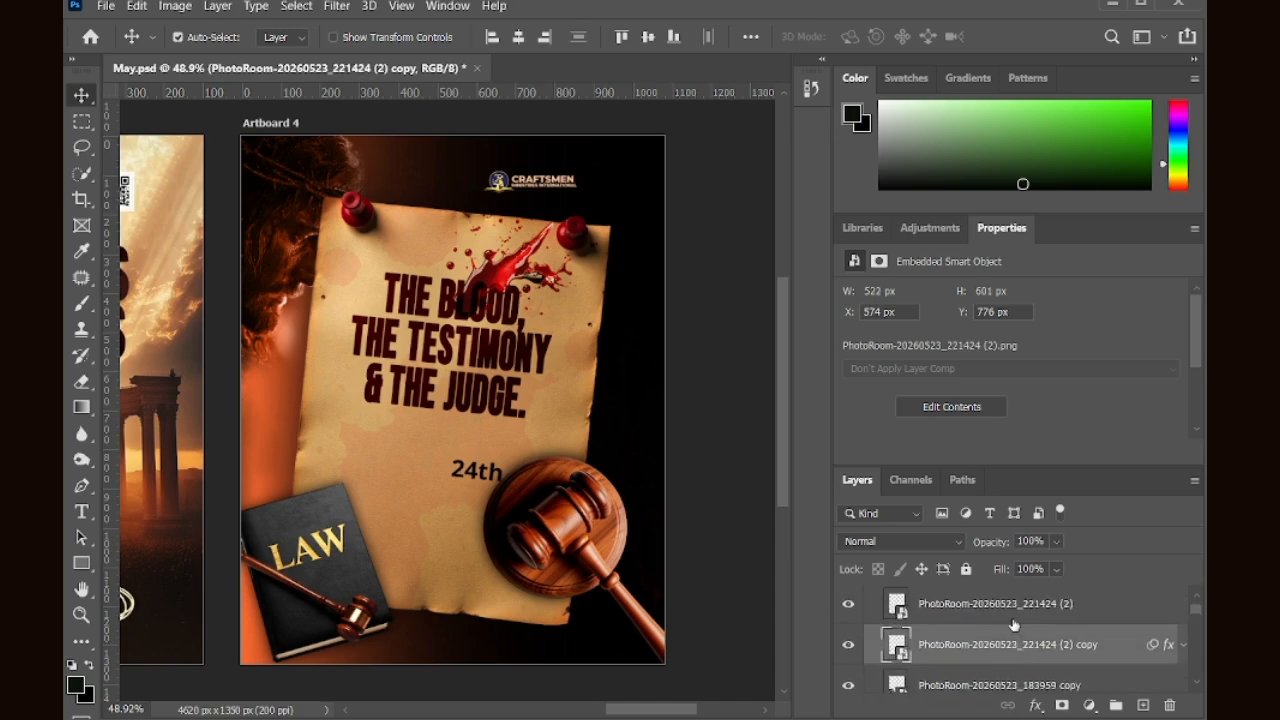
scroll(985, 654, "down", 1)
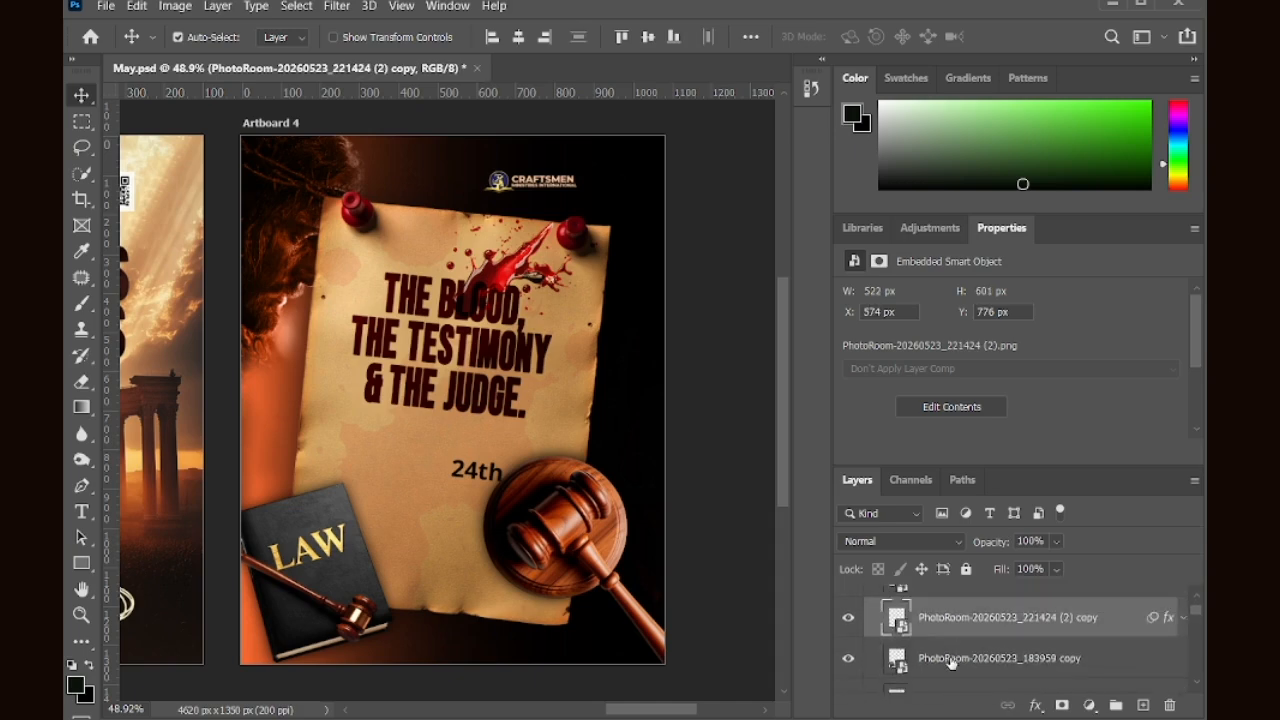
scroll(956, 662, "up", 1)
scroll(1020, 652, "down", 1)
scroll(1036, 670, "down", 1)
left_click(981, 633)
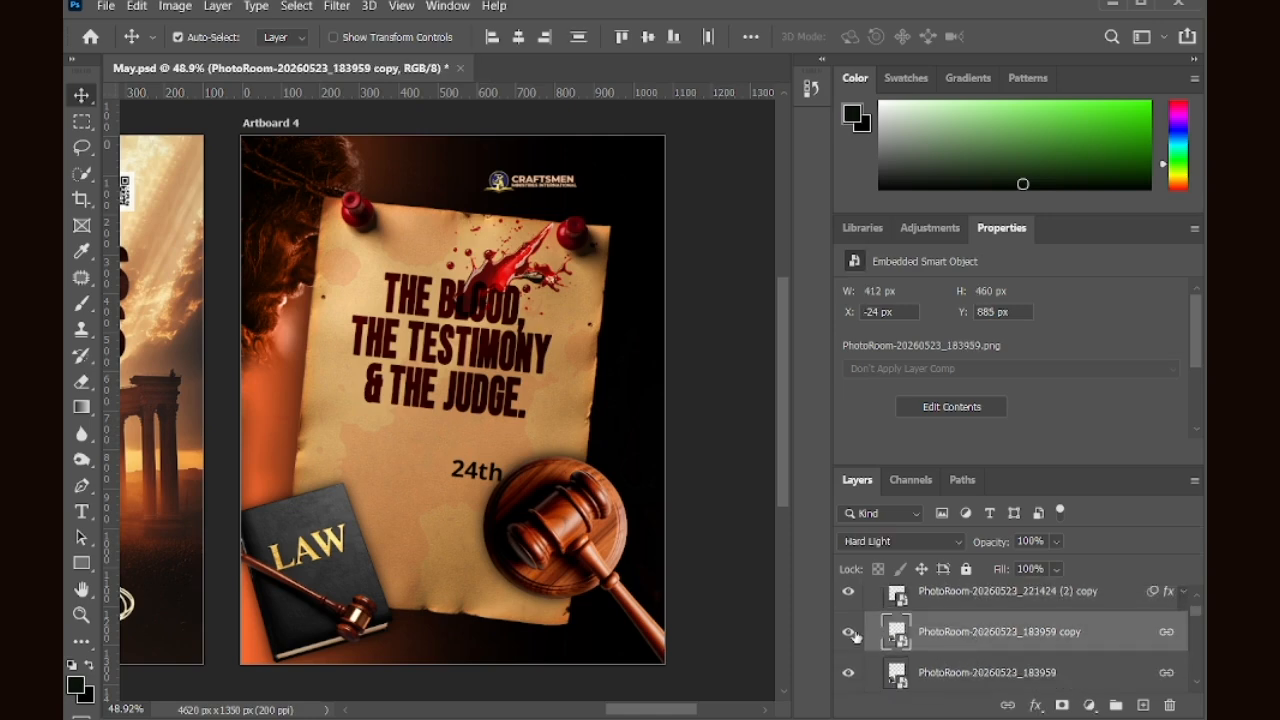
scroll(947, 632, "up", 2)
left_click(978, 601)
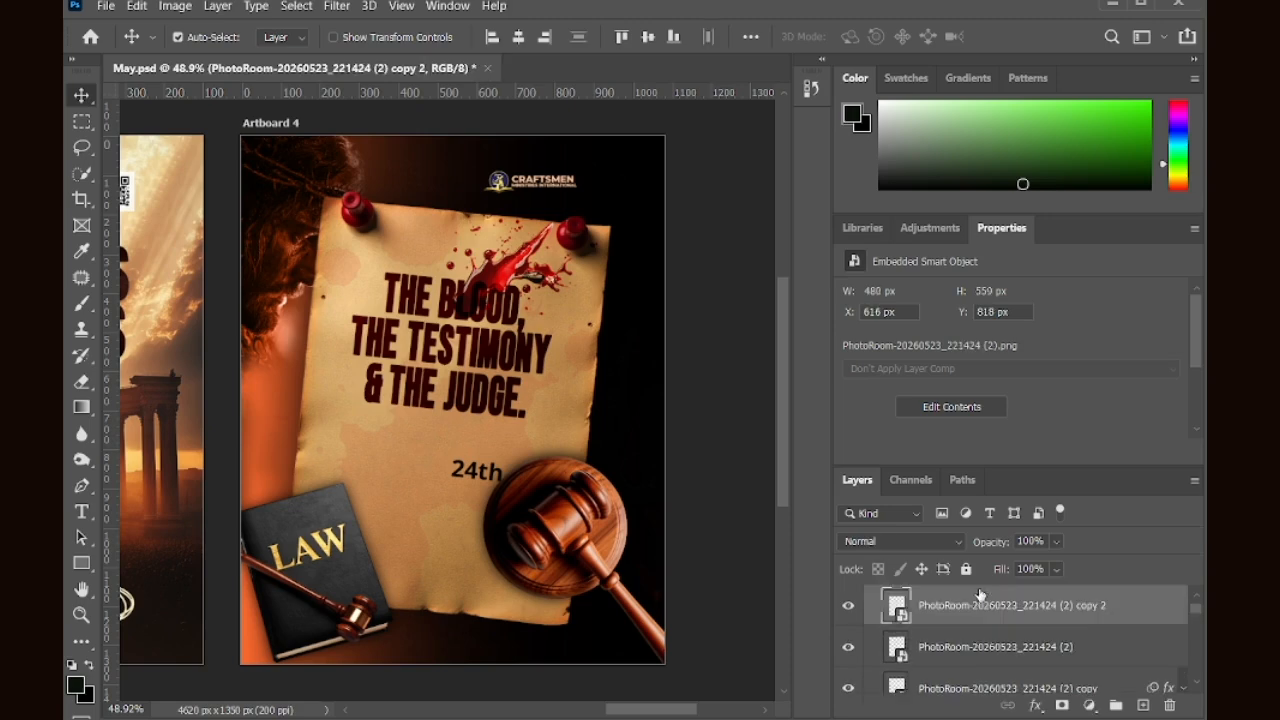
Step: Try Hard Light on the topmost gavel copy, then set its blend mode to Lighter Color
left_click(363, 588)
left_click(558, 525)
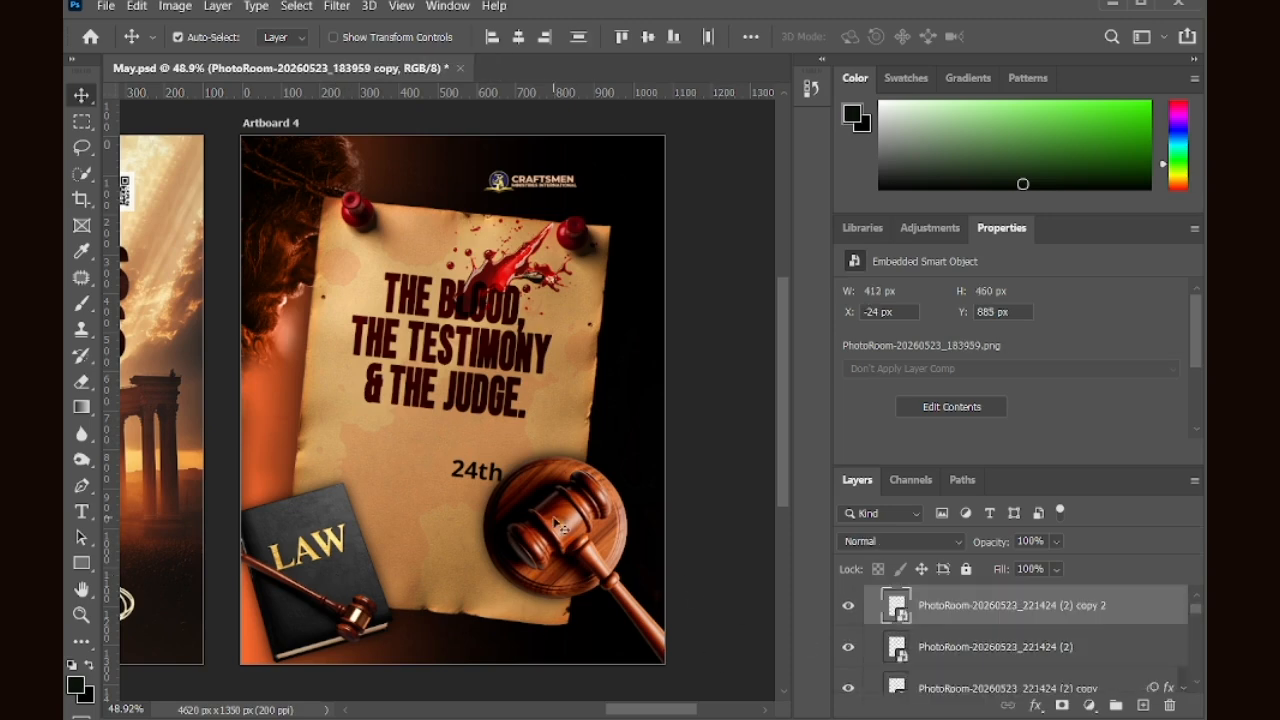
left_click(900, 541)
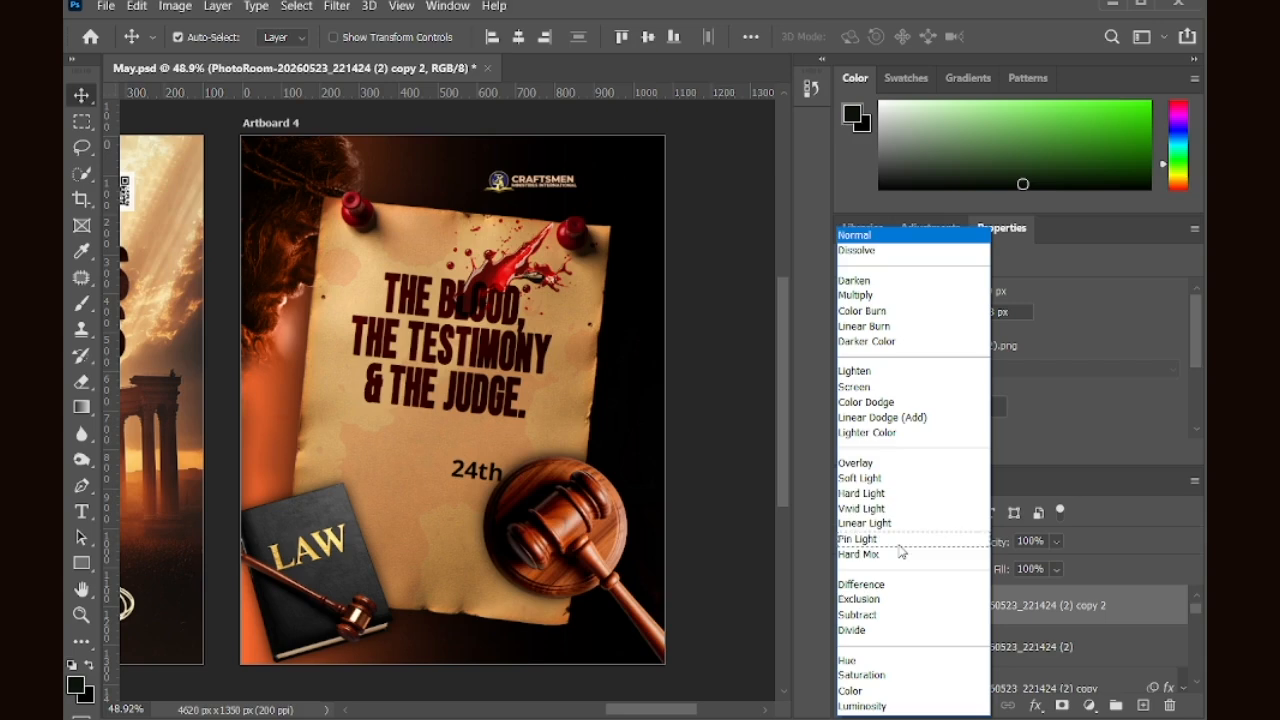
left_click(889, 496)
left_click(905, 540)
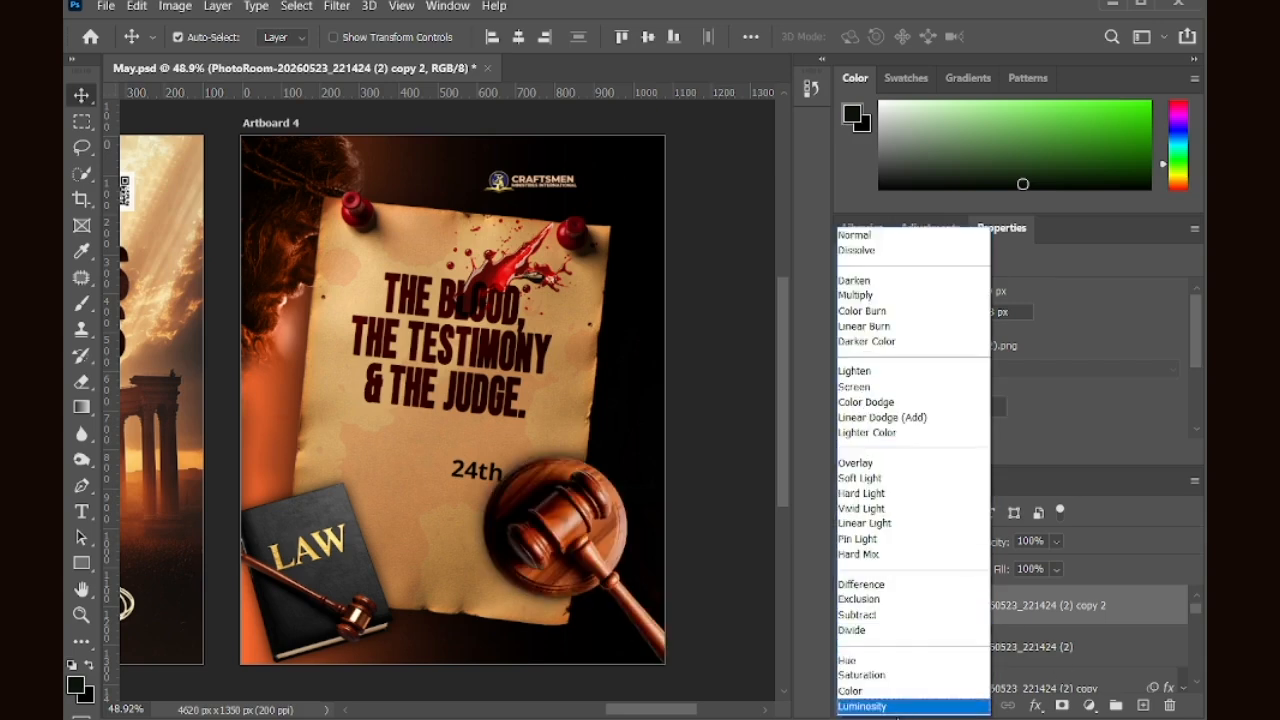
left_click(878, 433)
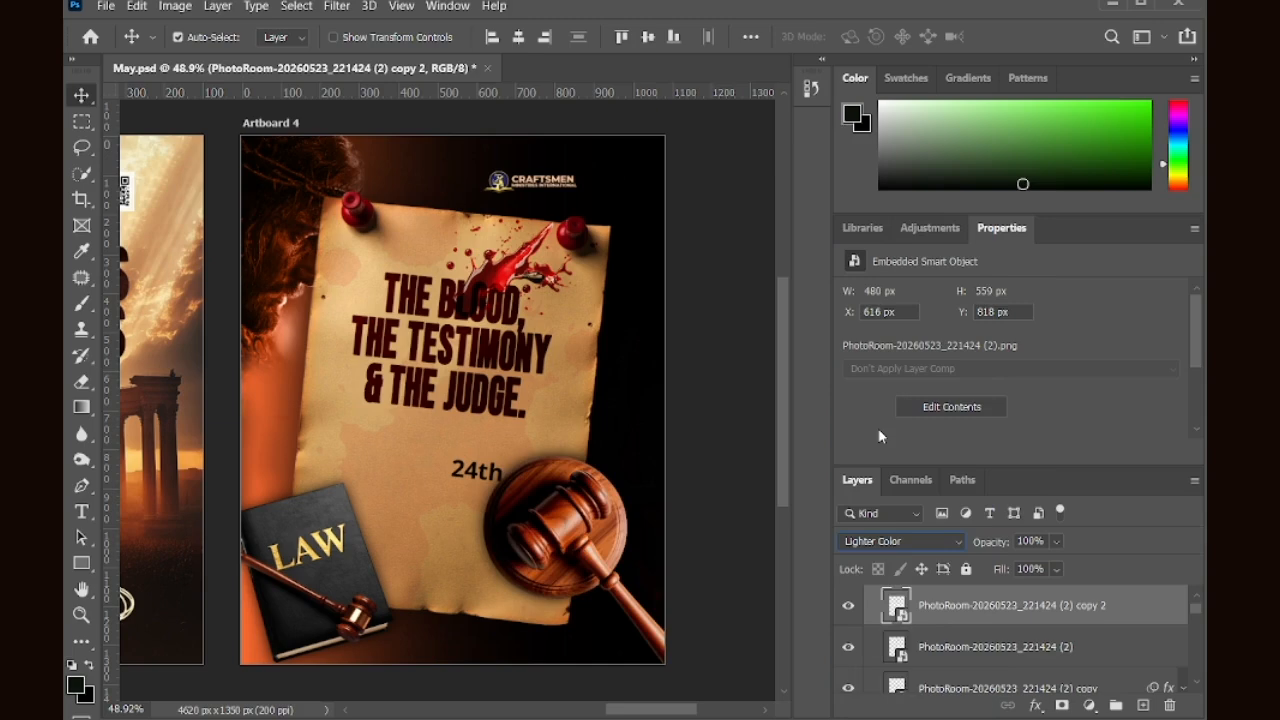
Step: Toggle the visibility of the stacked gavel layers to compare the blended copy, the original and the shadow
left_click(848, 605)
left_click(848, 606)
scroll(1024, 652, "up", 1)
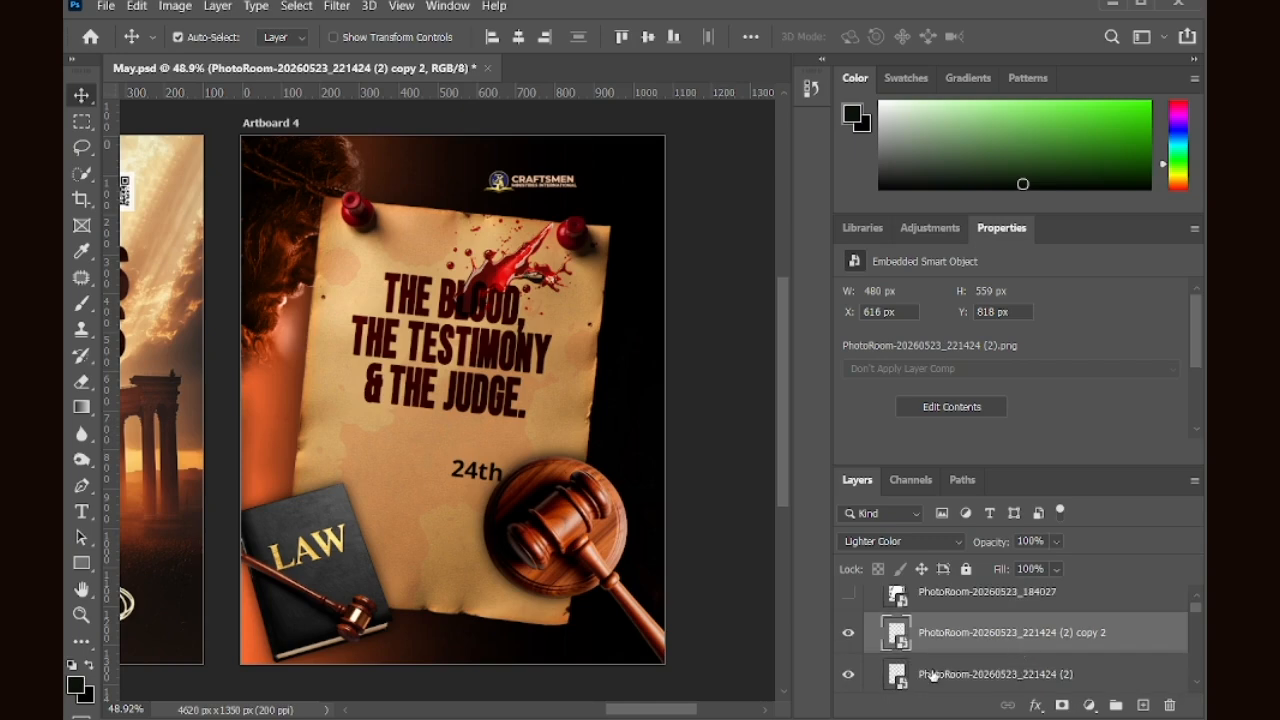
left_click(932, 676)
left_click(849, 676)
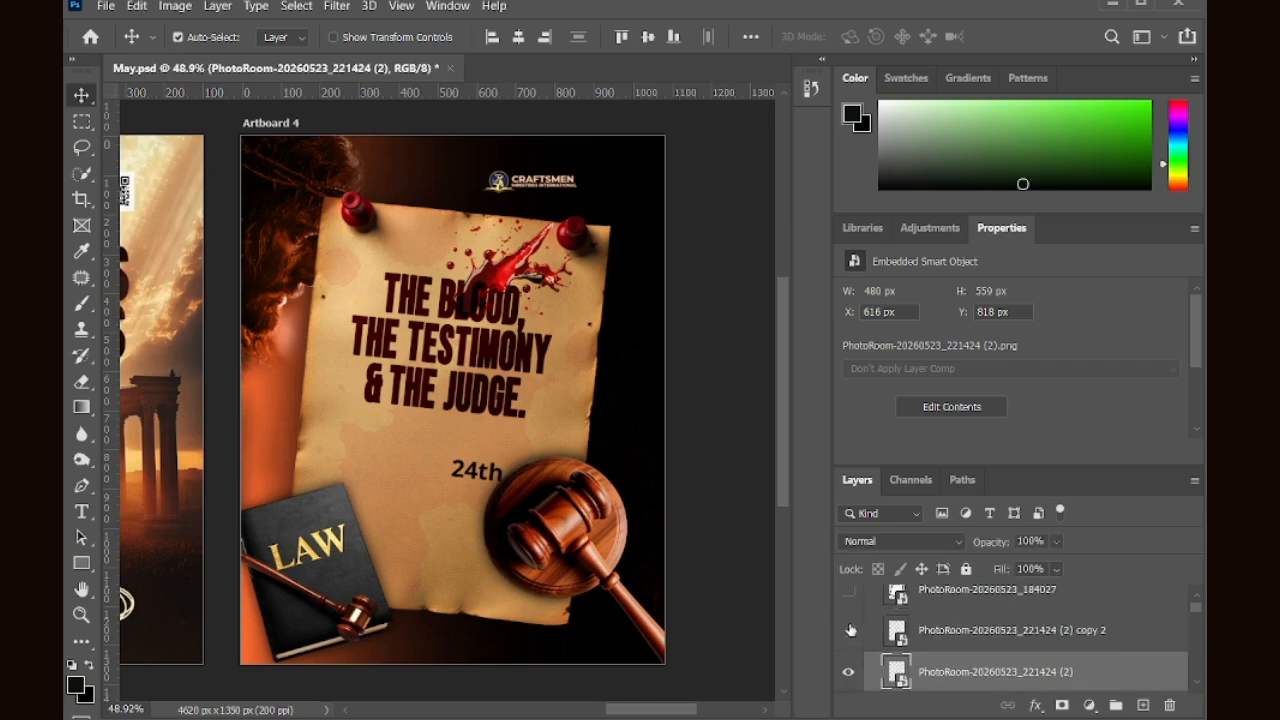
scroll(849, 629, "down", 2)
left_click(849, 632)
scroll(869, 632, "up", 2)
left_click(849, 673)
left_click(847, 632)
left_click(847, 632)
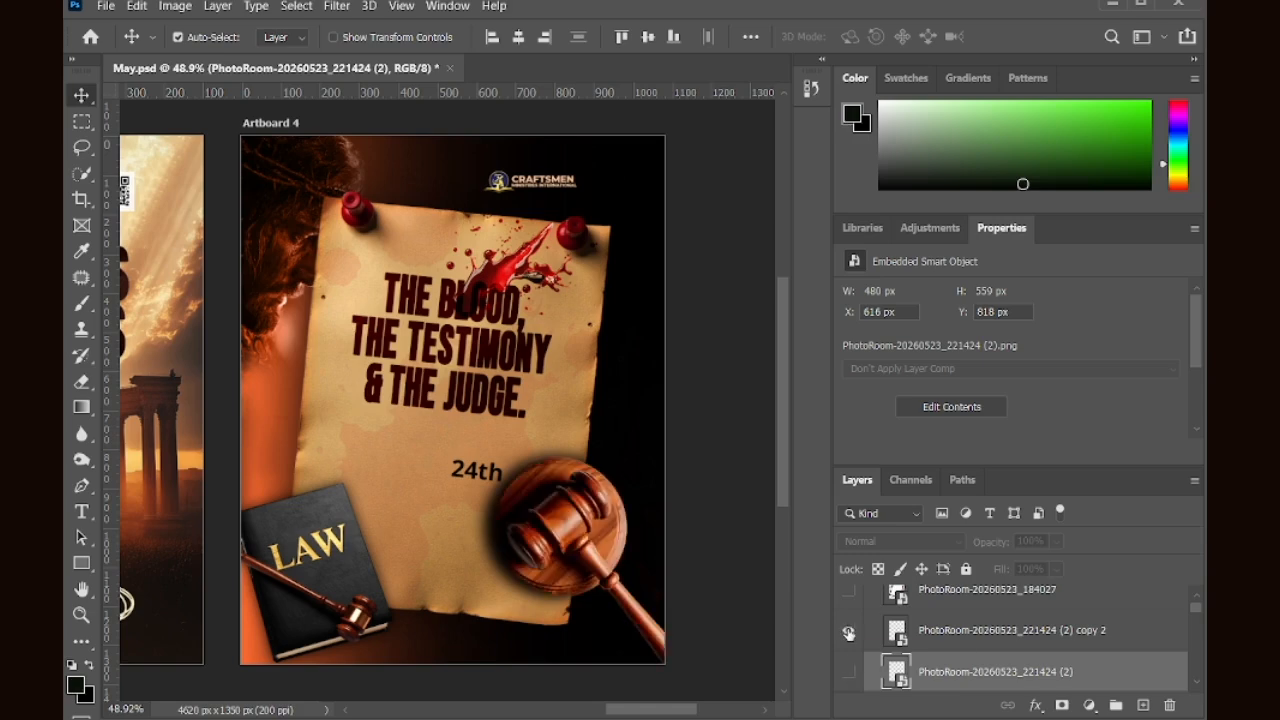
scroll(849, 632, "down", 1)
left_click(849, 645)
left_click(849, 645)
left_click(849, 645)
scroll(958, 632, "down", 1)
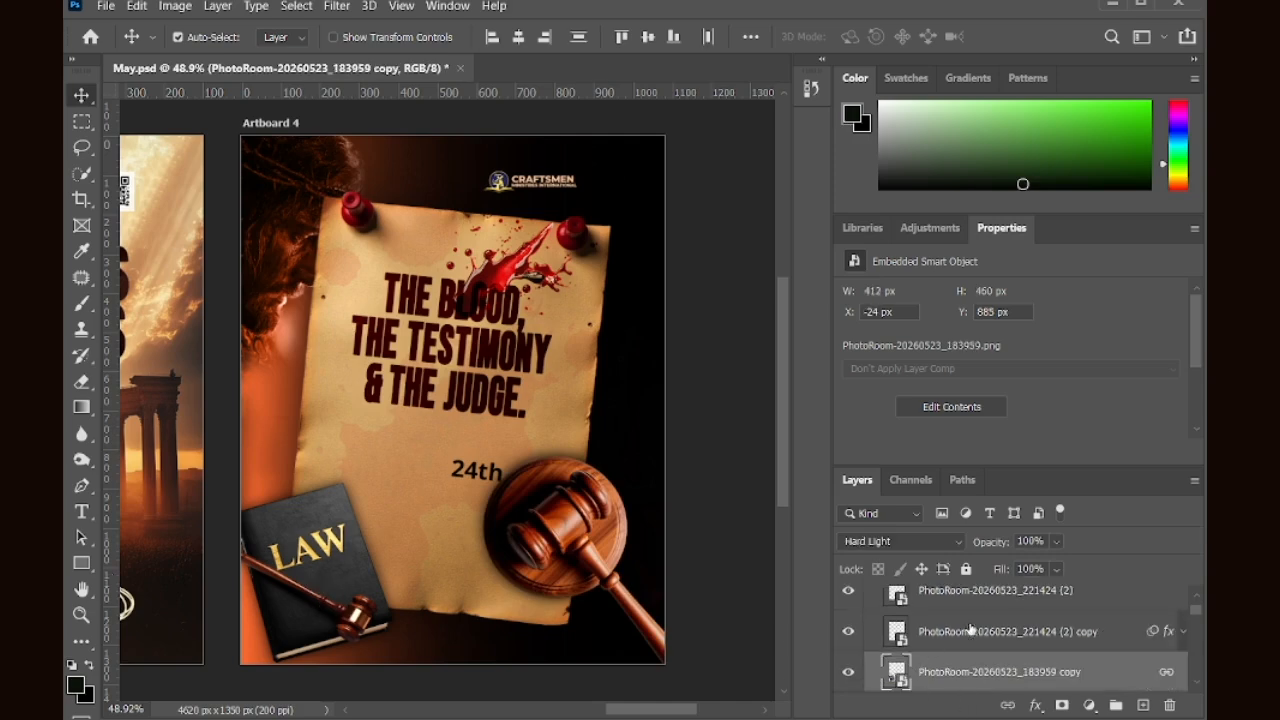
Step: Group the law book layers and hide the group
left_click(958, 632)
scroll(958, 645, "down", 1)
left_click(957, 645)
scroll(1008, 655, "down", 2)
scroll(957, 684, "down", 2)
left_click(957, 682)
left_click(850, 598)
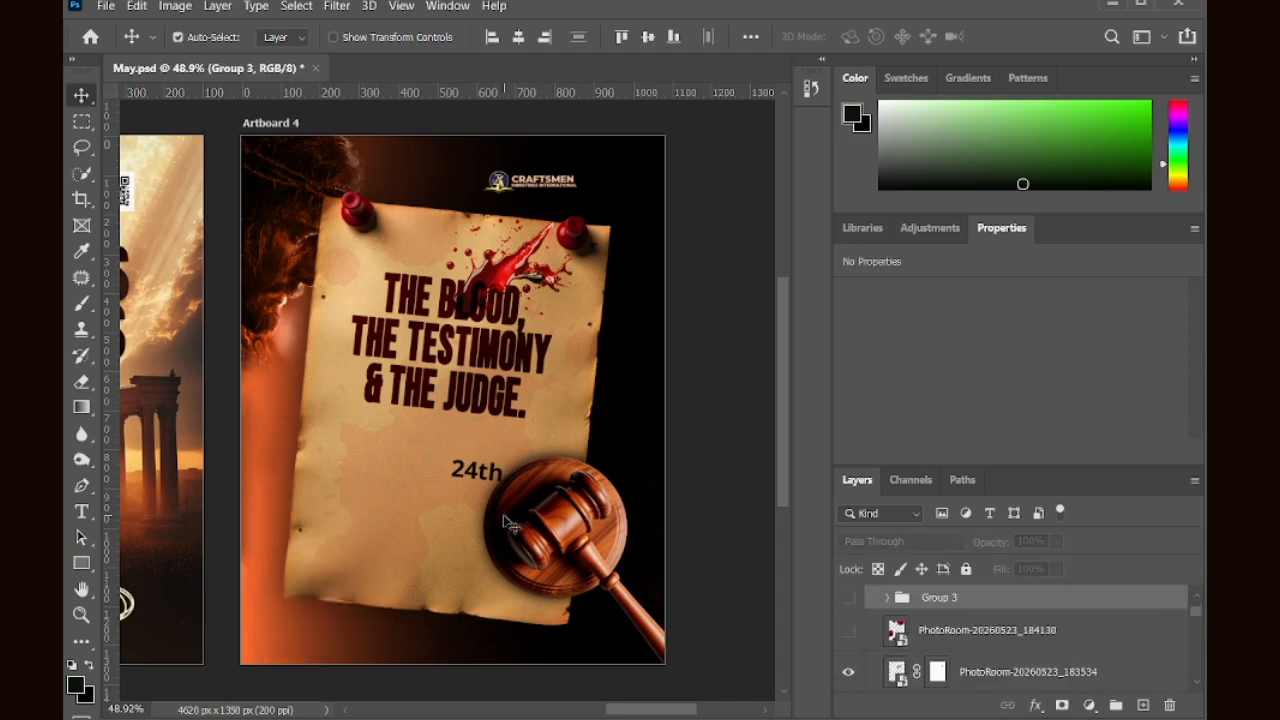
Step: Move the "24th" text to the parchment's left side, beside the gavel, and extend it with the month and year May 2026
left_click_drag(494, 474, 372, 496)
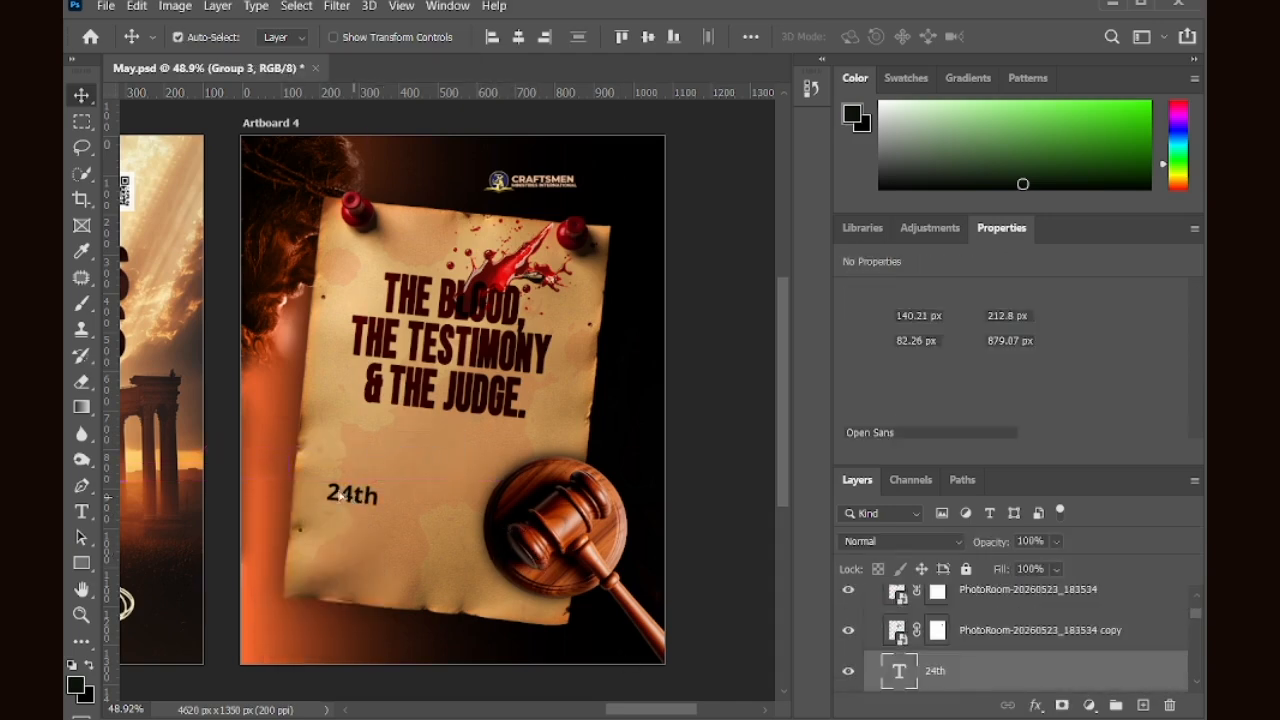
double_click(340, 492)
type("May 2")
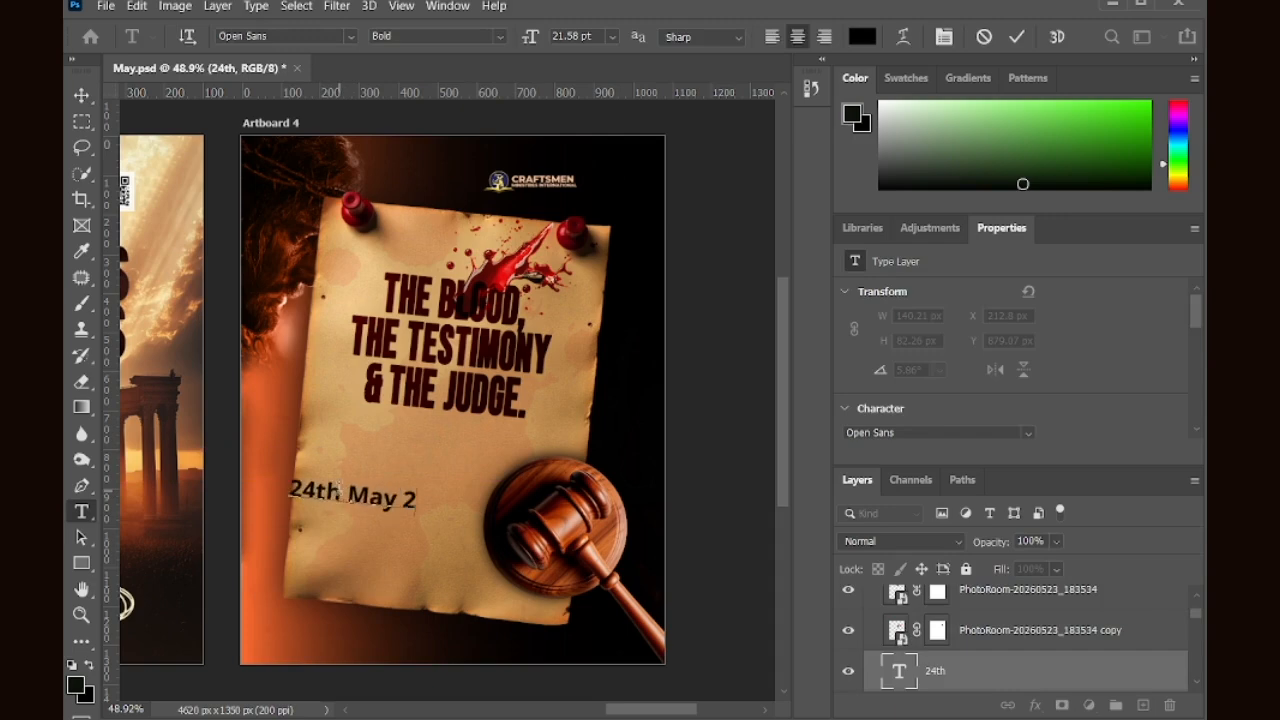
type("026,")
left_click(1017, 37)
Step: Set the date text to all caps and correct its punctuation to read "24th May, 2026"
scroll(912, 416, "down", 6)
left_click(853, 394)
double_click(382, 500)
key("BackSpace")
key("Right")
type(",")
left_click(1017, 37)
Step: Set the date text's tracking to -50 and its font to Bebas Neue
scroll(1063, 412, "up", 4)
left_click(1028, 431)
left_click(1008, 480)
left_click_drag(347, 494, 372, 494)
left_click(919, 407)
left_click(400, 507)
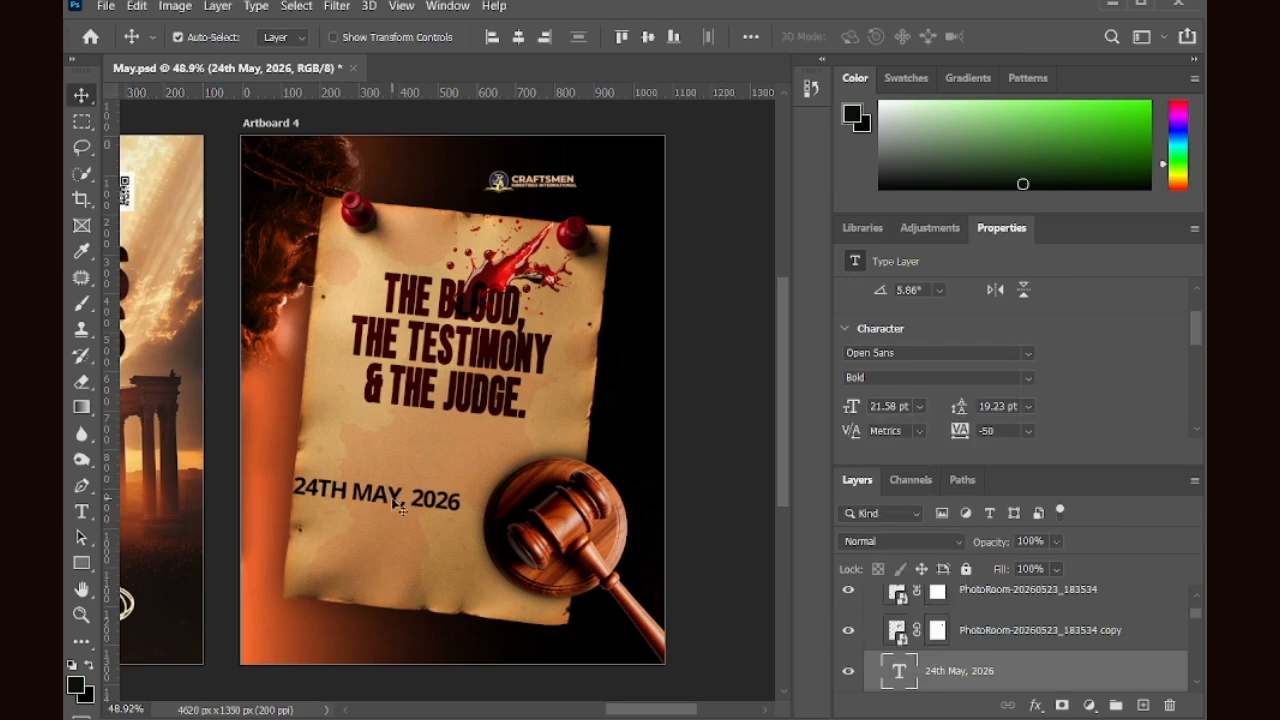
type("beba")
left_click(881, 488)
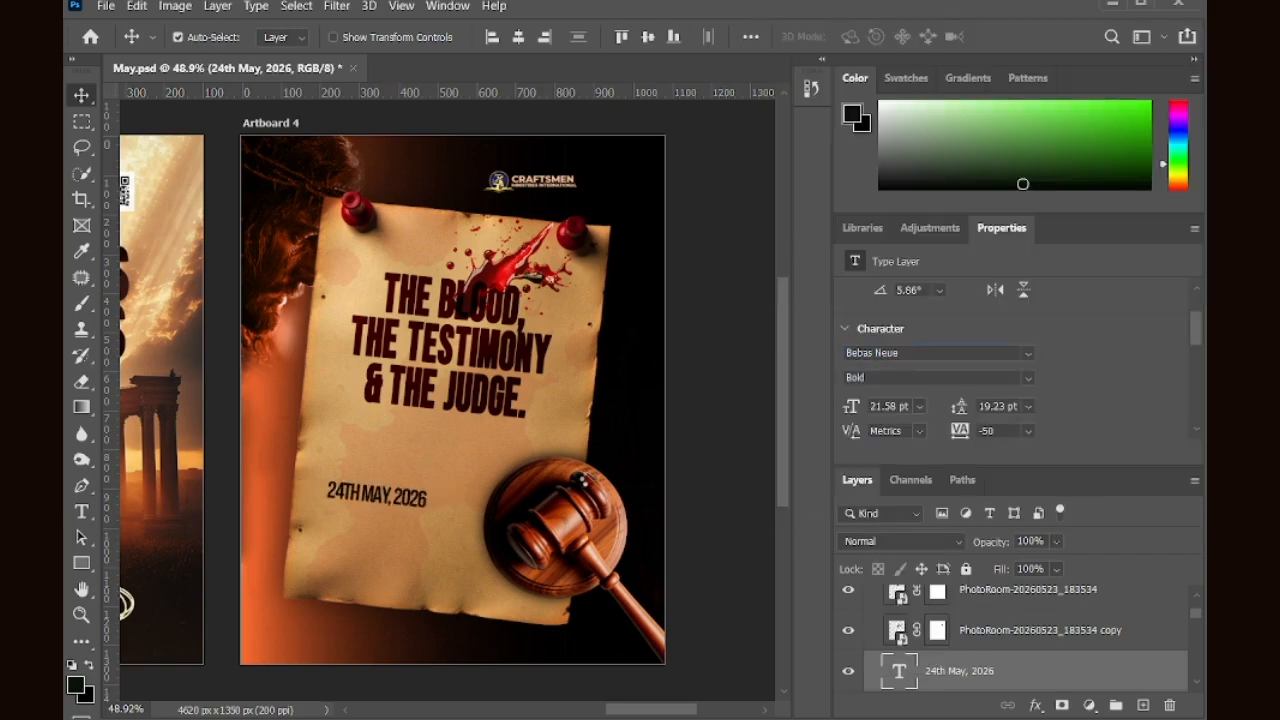
Step: Scale the date text down to 16.82 pt and reposition it on the parchment's left half below the title
scroll(368, 490, "up", 4)
mouse_move(368, 490)
left_mouse_down()
mouse_move(366, 511)
mouse_move(351, 494)
left_mouse_up()
key("ctrl+t")
left_click_drag(499, 466, 441, 490)
key("Return")
left_click_drag(359, 495, 373, 488)
Step: Set the date text's tracking to -40
scroll(1006, 378, "down", 2)
left_click(1006, 377)
key("Escape")
scroll(400, 577, "up", 2)
scroll(341, 582, "down", 4)
scroll(345, 520, "up", 4)
Step: Duplicate the date text directly beneath itself and change the copy to "4:00PM"
left_click_drag(362, 452, 364, 485)
double_click(362, 482)
type("4")
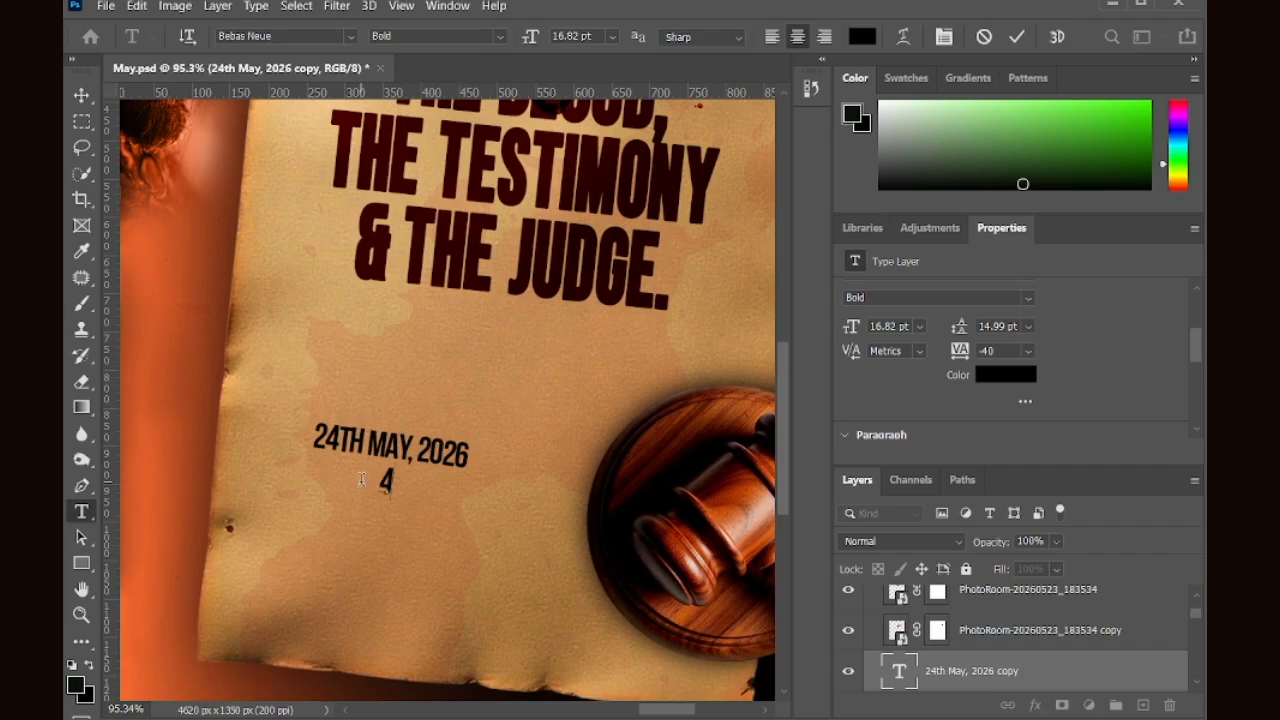
type("PM")
key("ctrl+Return")
type(":00")
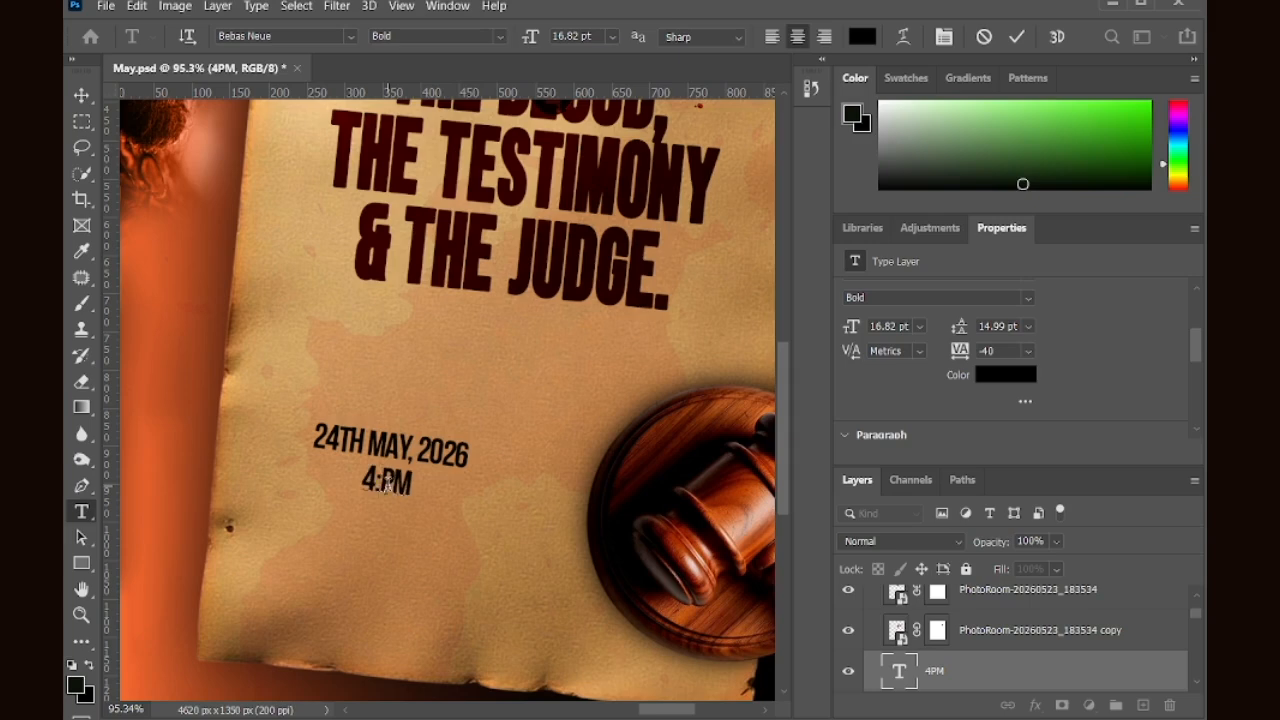
left_click(1016, 36)
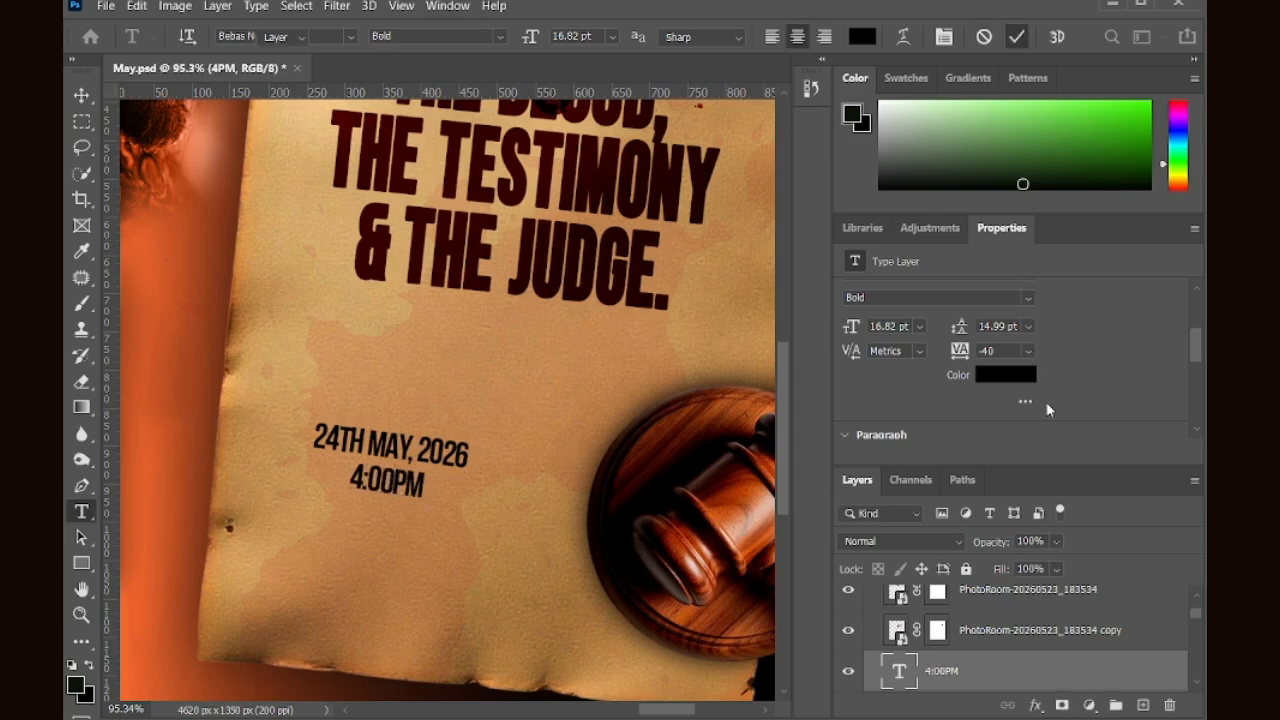
Step: Set the tracking of the "4:00PM" text to 0
key("v")
left_click(1027, 350)
left_click(1001, 474)
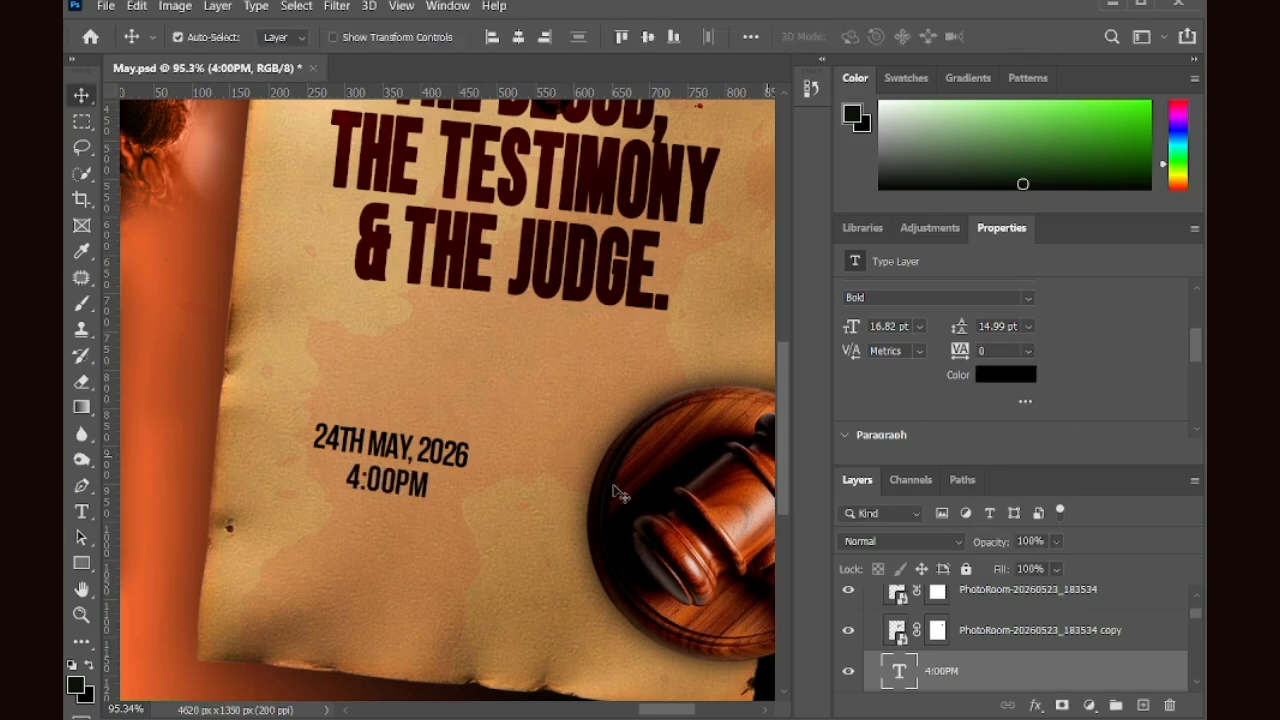
Step: Set "24th" in the date text to the Book font weight
left_click(368, 430)
double_click(368, 430)
left_click_drag(365, 440, 270, 421)
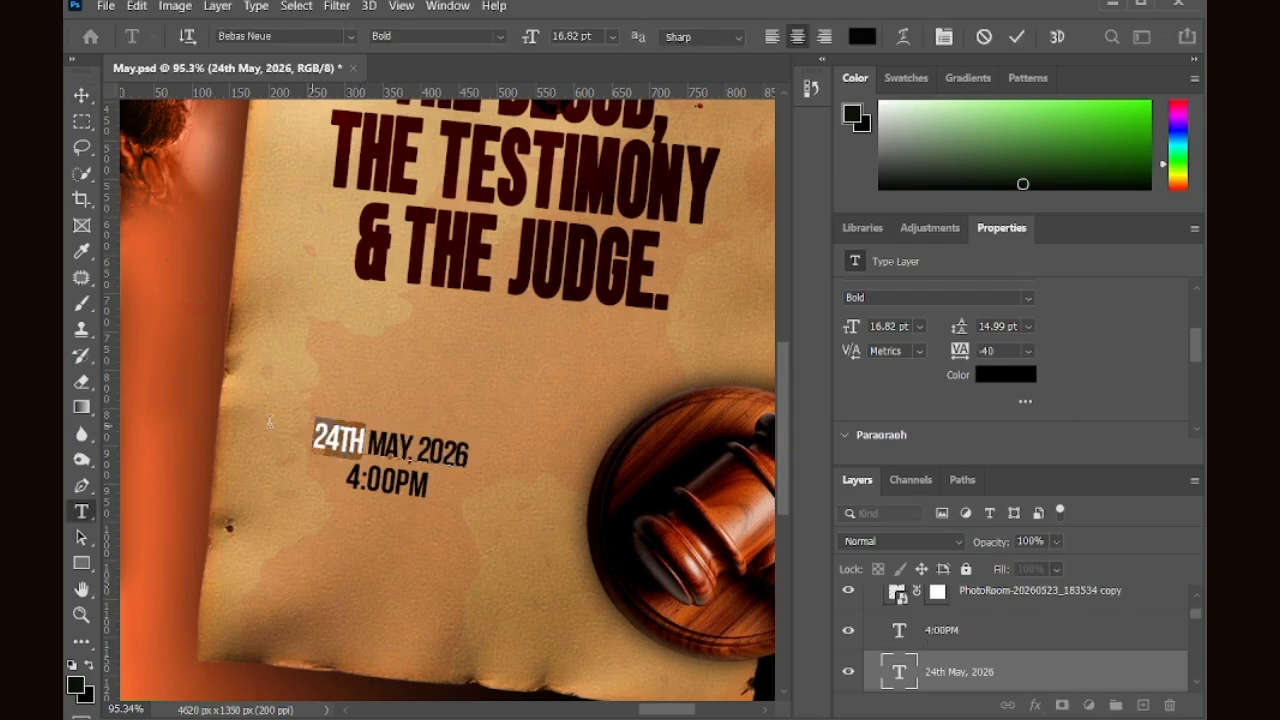
left_click(1029, 299)
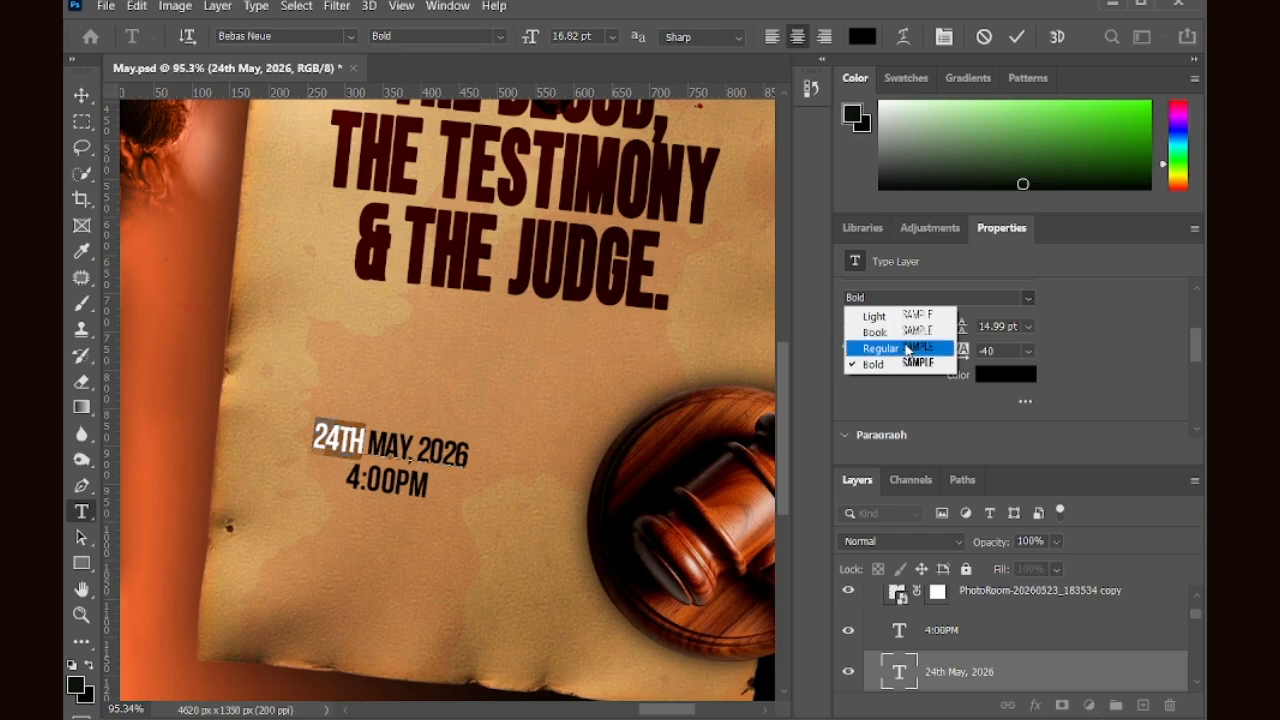
left_click(904, 333)
left_click(1016, 36)
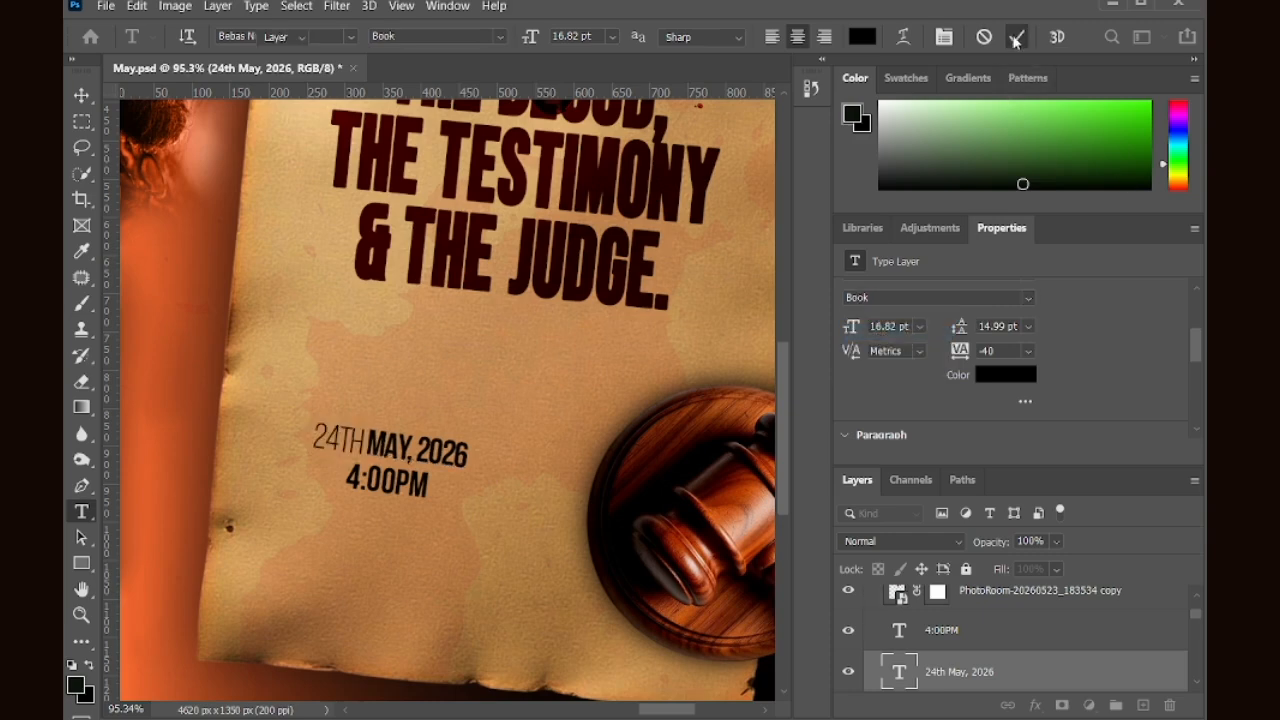
Step: Set "24th" in the date text to the Regular font weight
key("v")
double_click(380, 447)
left_click_drag(366, 444, 273, 416)
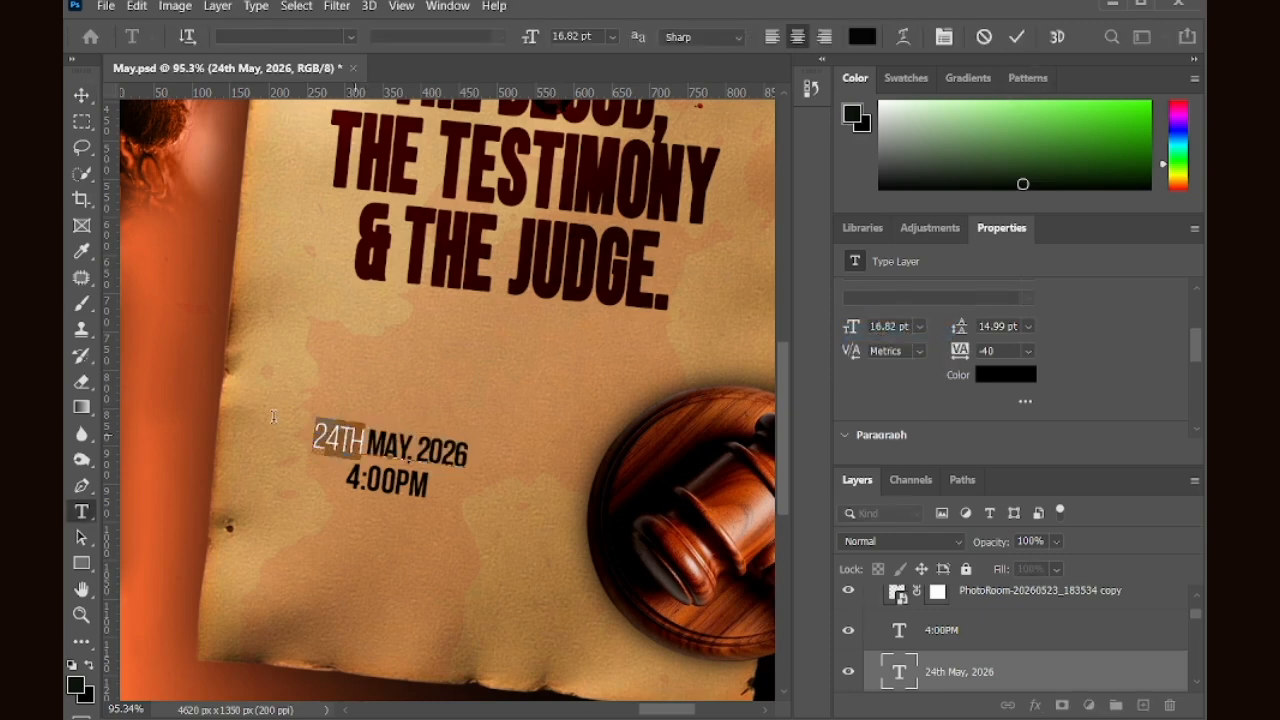
left_click(1027, 298)
left_click(912, 350)
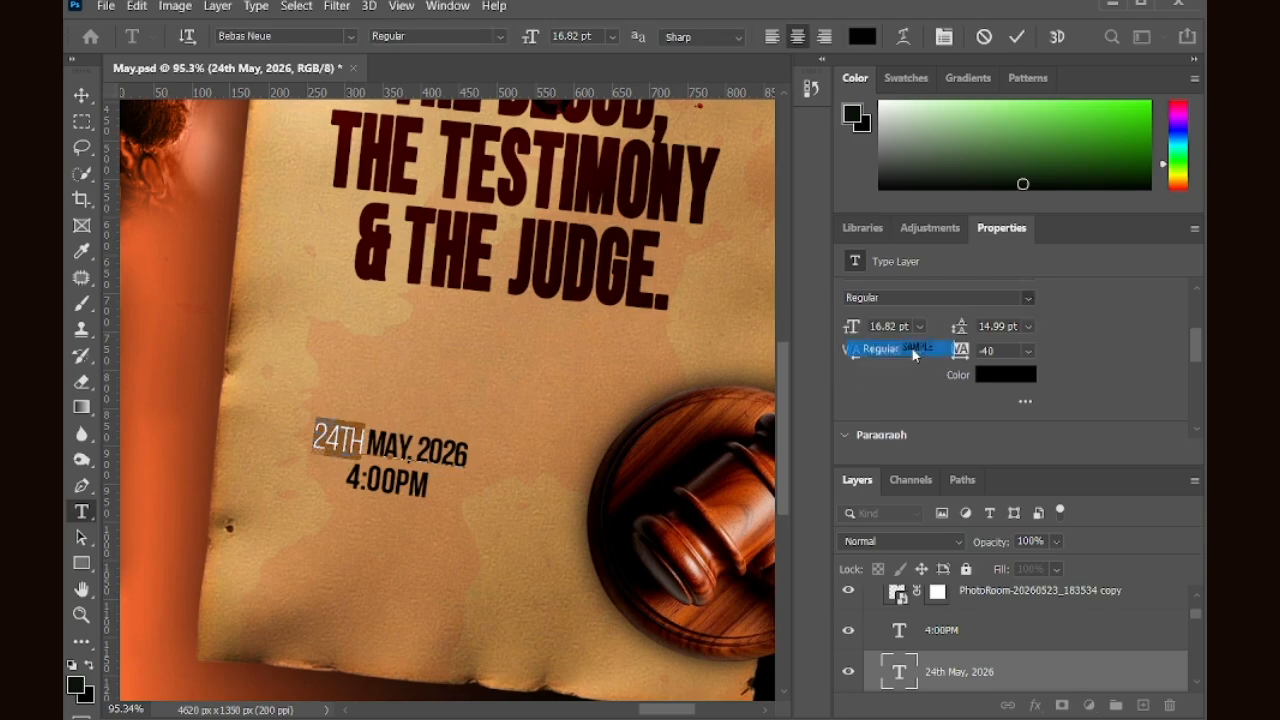
left_click(1012, 40)
key("v")
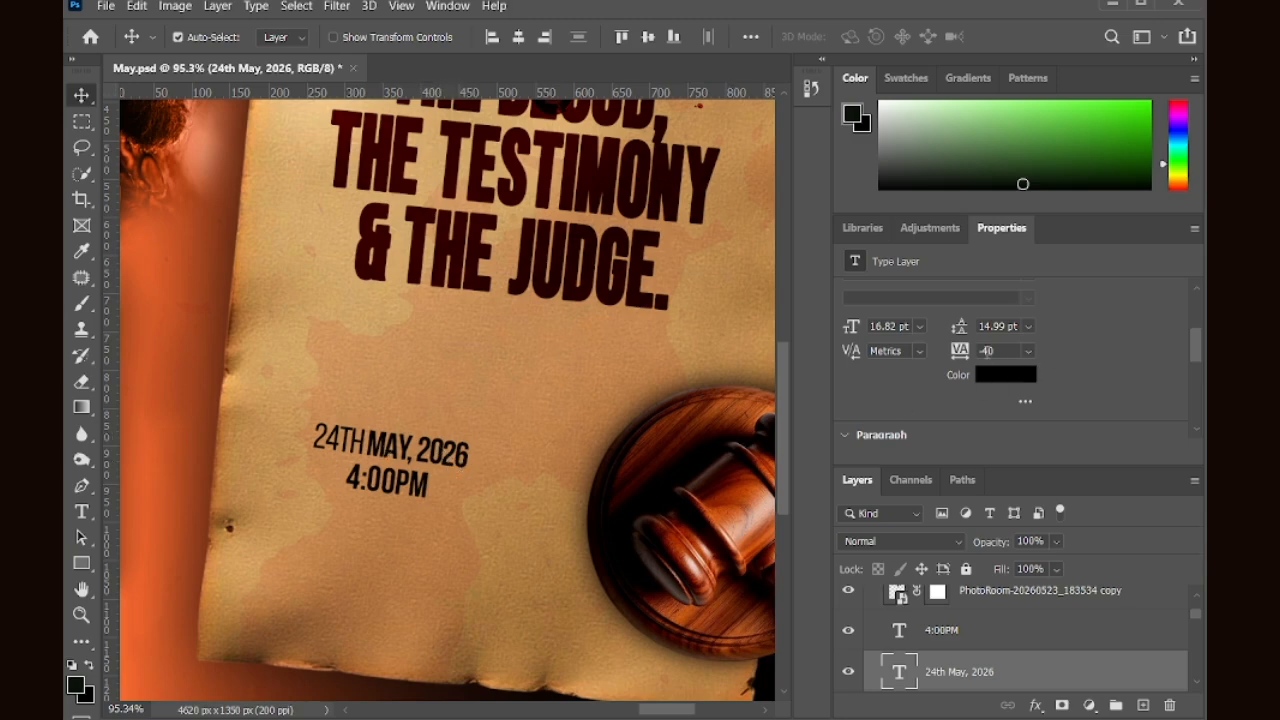
Step: Set the date text's tracking to -30 and align the "4:00PM" text with the date's left edge
type("30")
key("Return")
left_click_drag(392, 492, 343, 481)
key("Right")
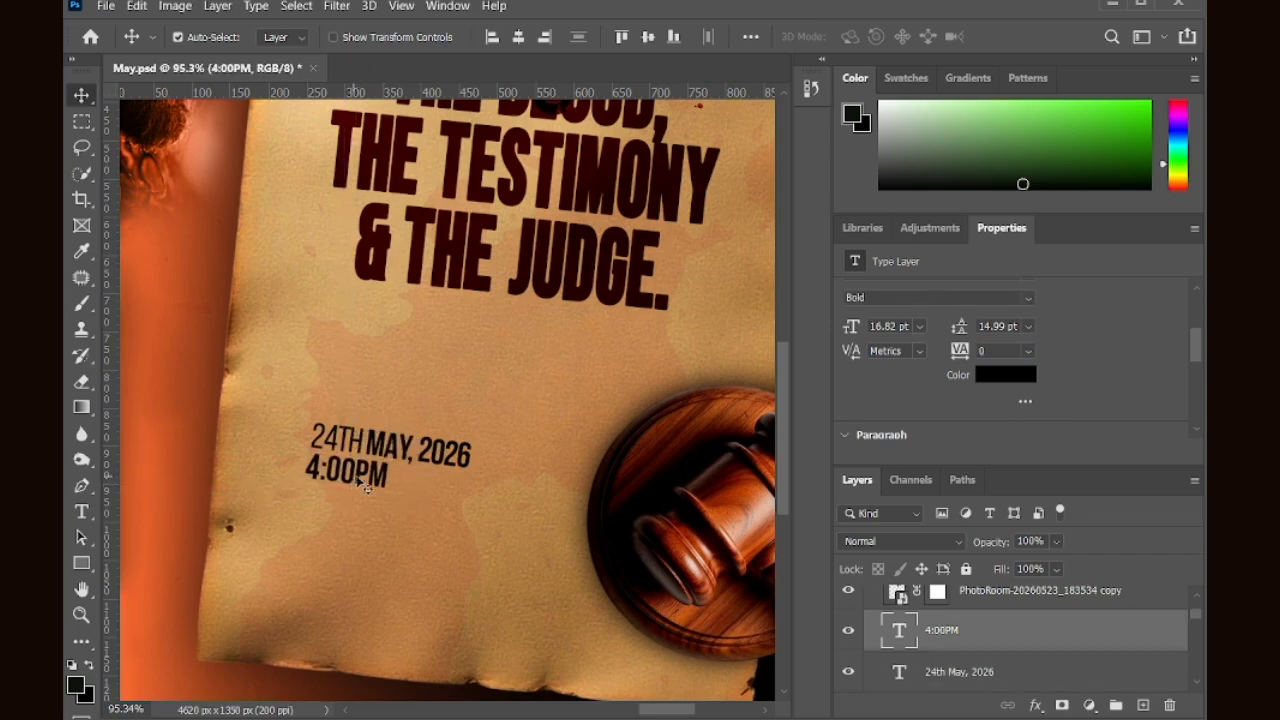
Step: Scale the "4:00PM" text up to 32.17 pt so it spans the width of the date
key("ctrl+t")
left_click_drag(388, 492, 466, 539)
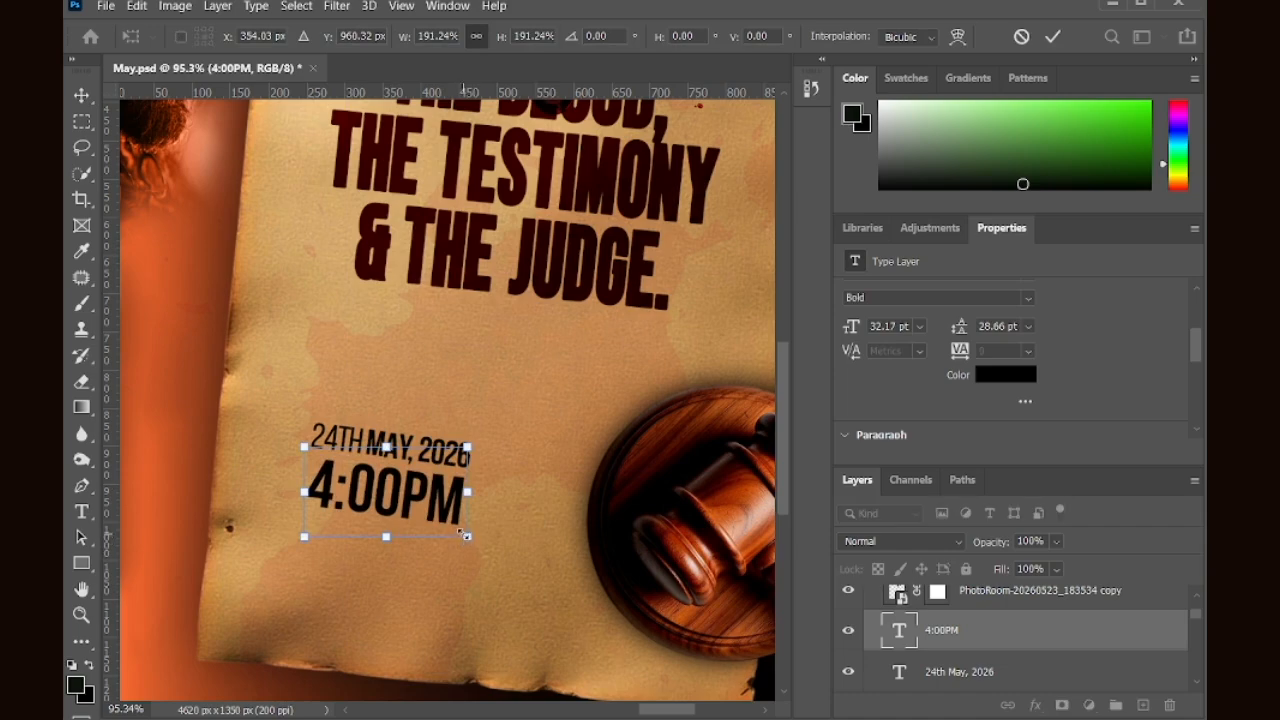
key("Return")
Step: Change the "4:00PM" text's font to Open Sans and set its tracking to -50
scroll(1020, 340, "up", 2)
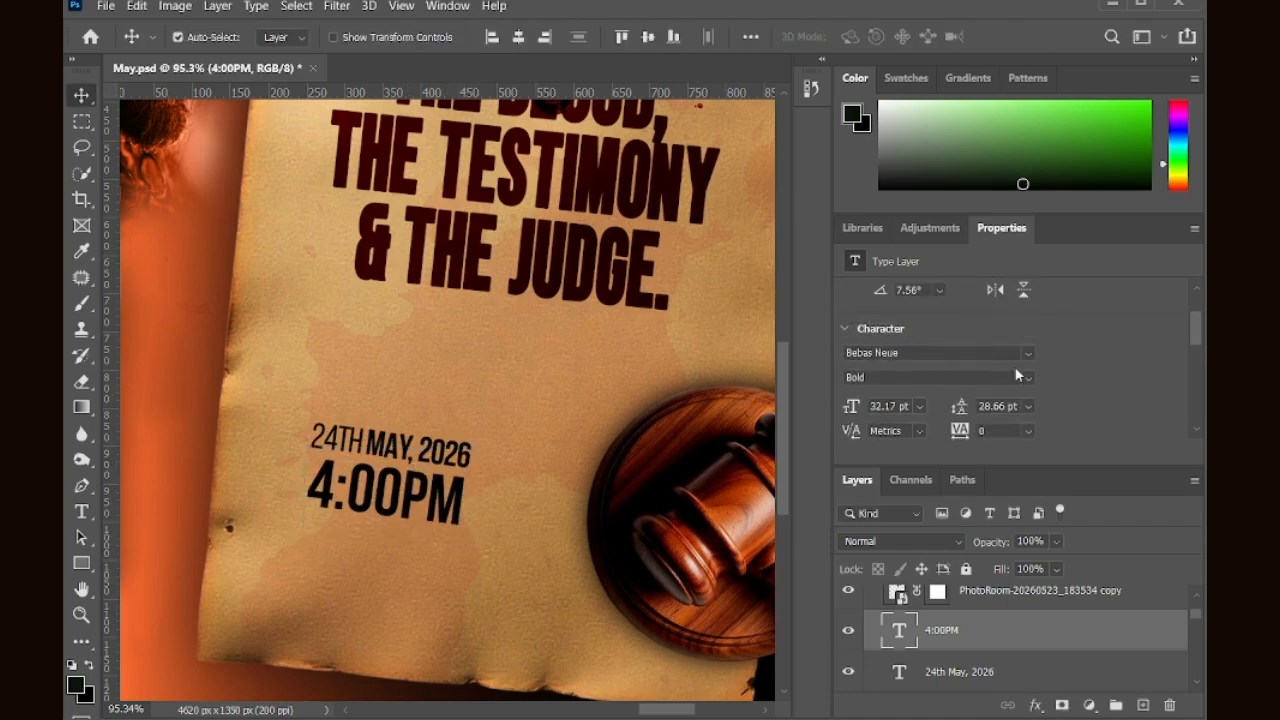
left_click(1014, 352)
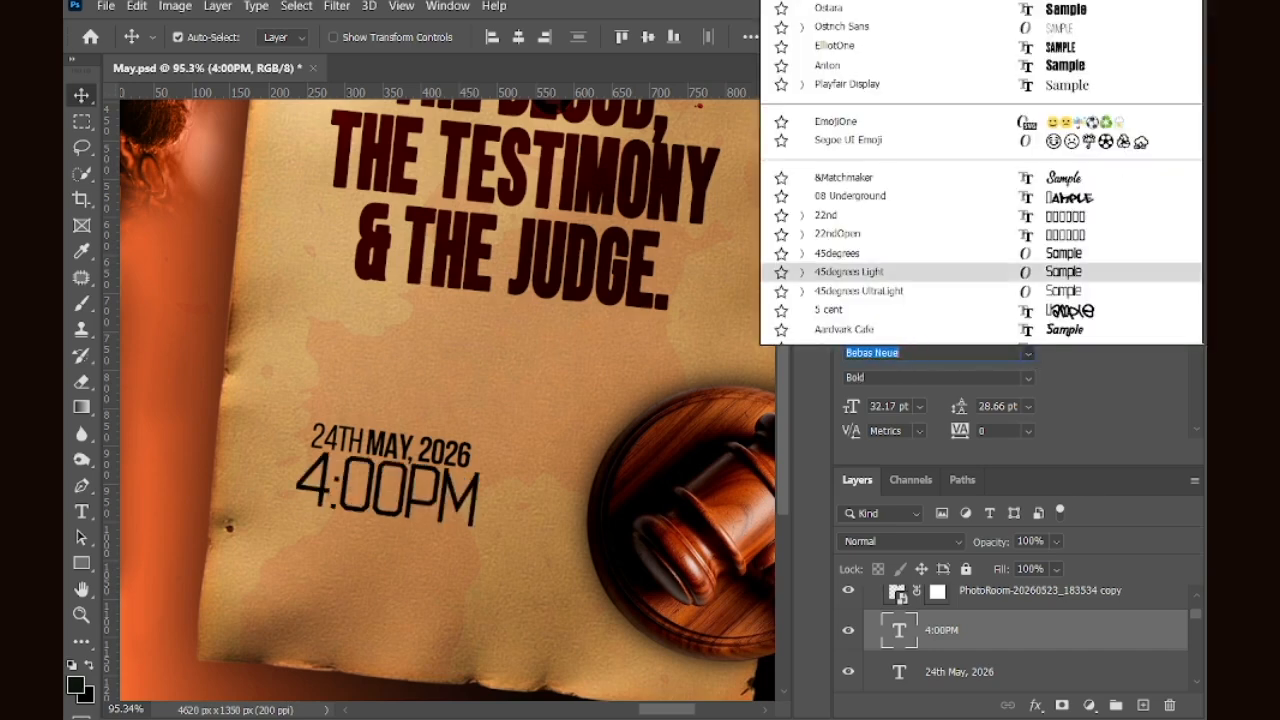
key("Return")
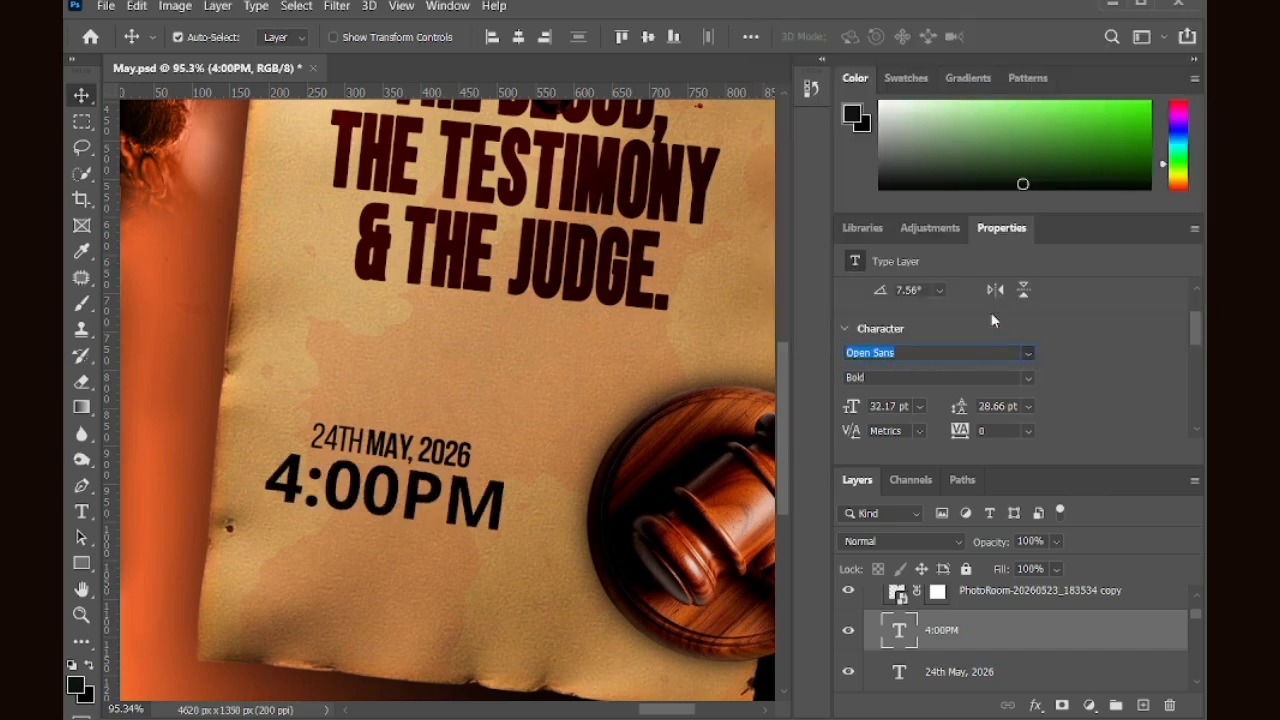
left_click(1028, 431)
left_click(1007, 479)
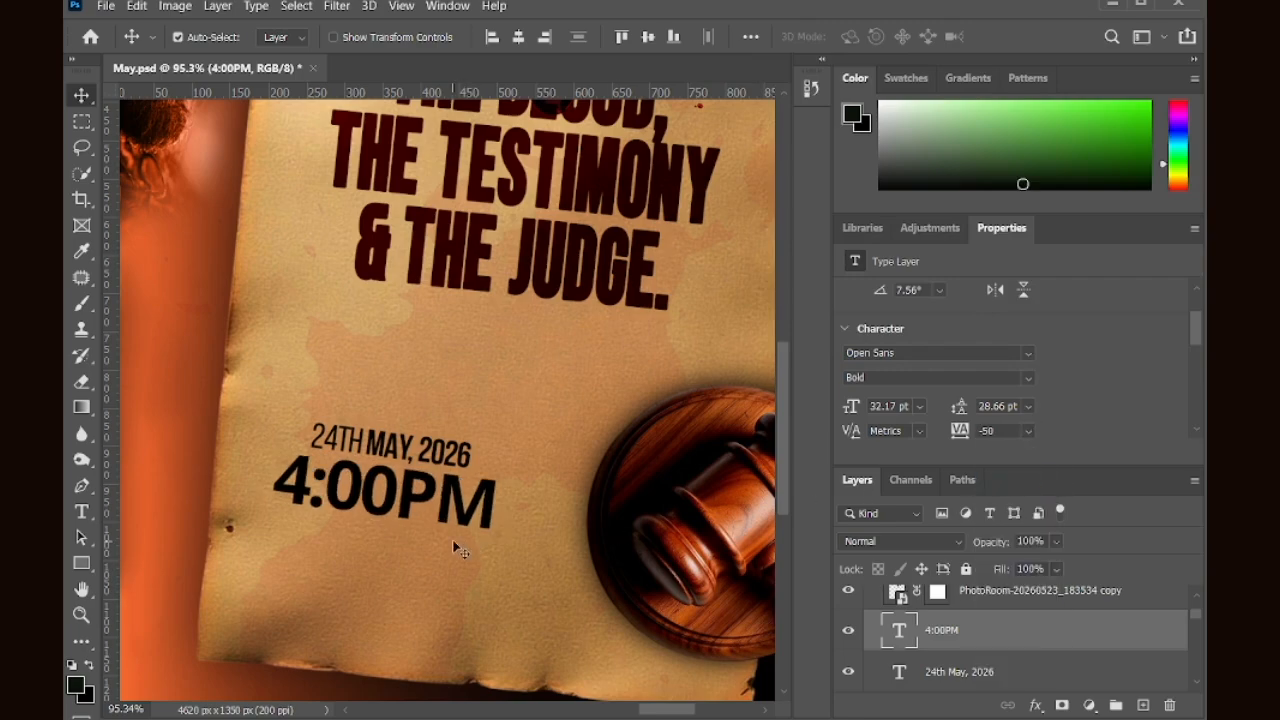
Step: Scale the "4:00PM" text down to 23.65 pt to match the date's width
key("ctrl+t")
mouse_move(497, 529)
left_mouse_down()
mouse_move(480, 500)
mouse_move(450, 520)
mouse_move(478, 537)
left_mouse_up()
key("Return")
Step: Copy the venue address text from Artboard 3 and place it beneath "4:00PM" on Artboard 4
scroll(352, 546, "down", 4)
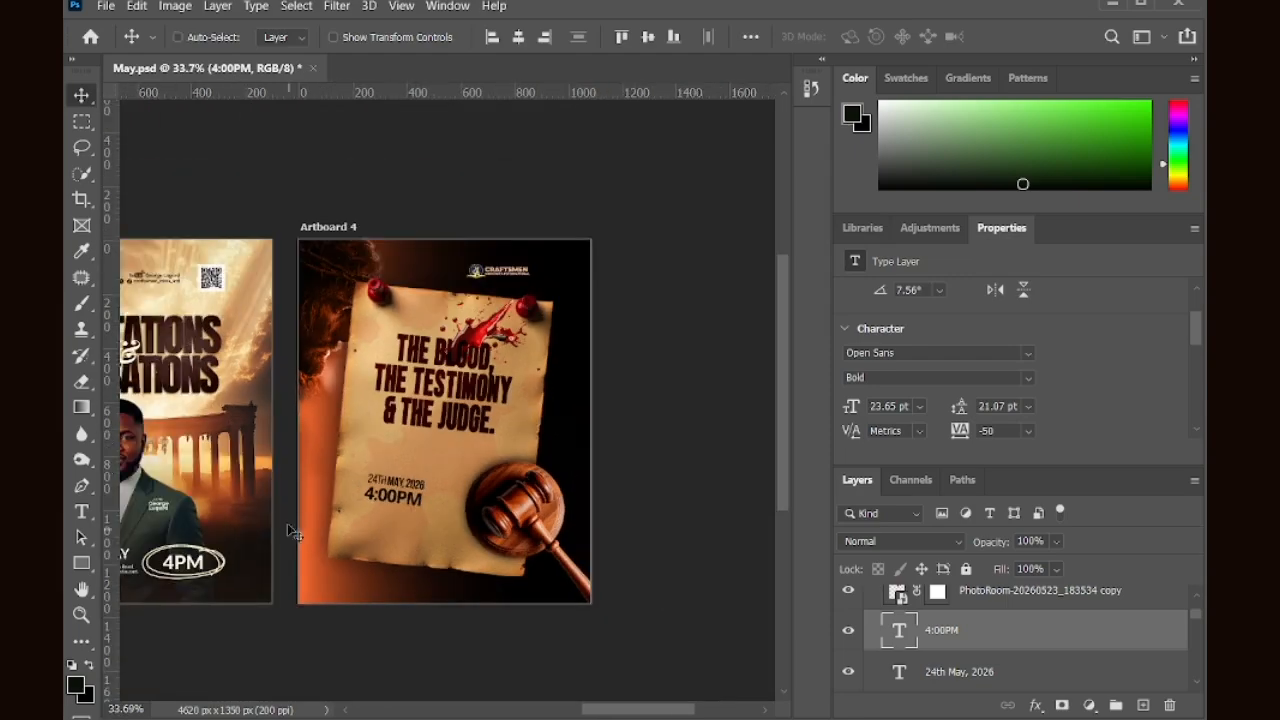
scroll(290, 532, "left", 3)
left_click(205, 572, "ctrl")
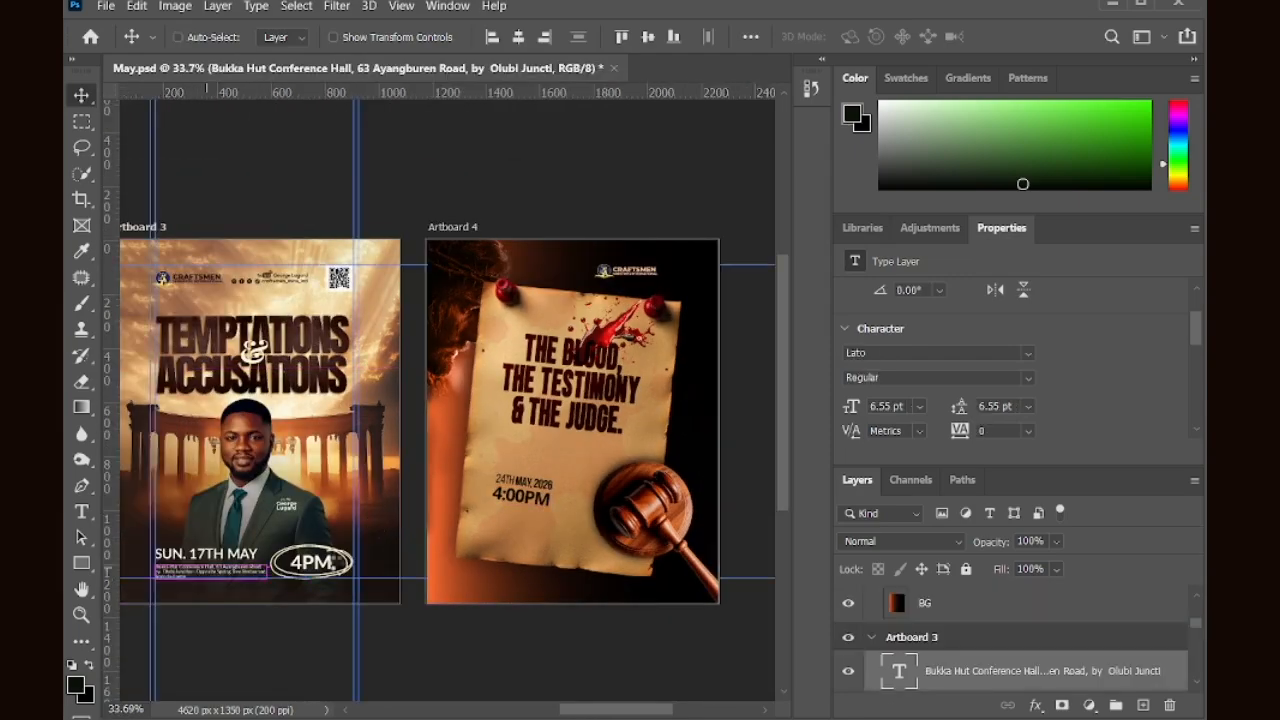
key("ctrl+c")
left_click(511, 496, "ctrl")
key("ctrl+v")
left_click_drag(502, 572, 464, 529)
Step: Recolour the "4:00PM" text to dark brown #321509
scroll(528, 508, "up", 4)
left_click(524, 495)
scroll(920, 400, "down", 1)
left_click(905, 380)
left_click(395, 335)
left_click(364, 325)
left_click(300, 222)
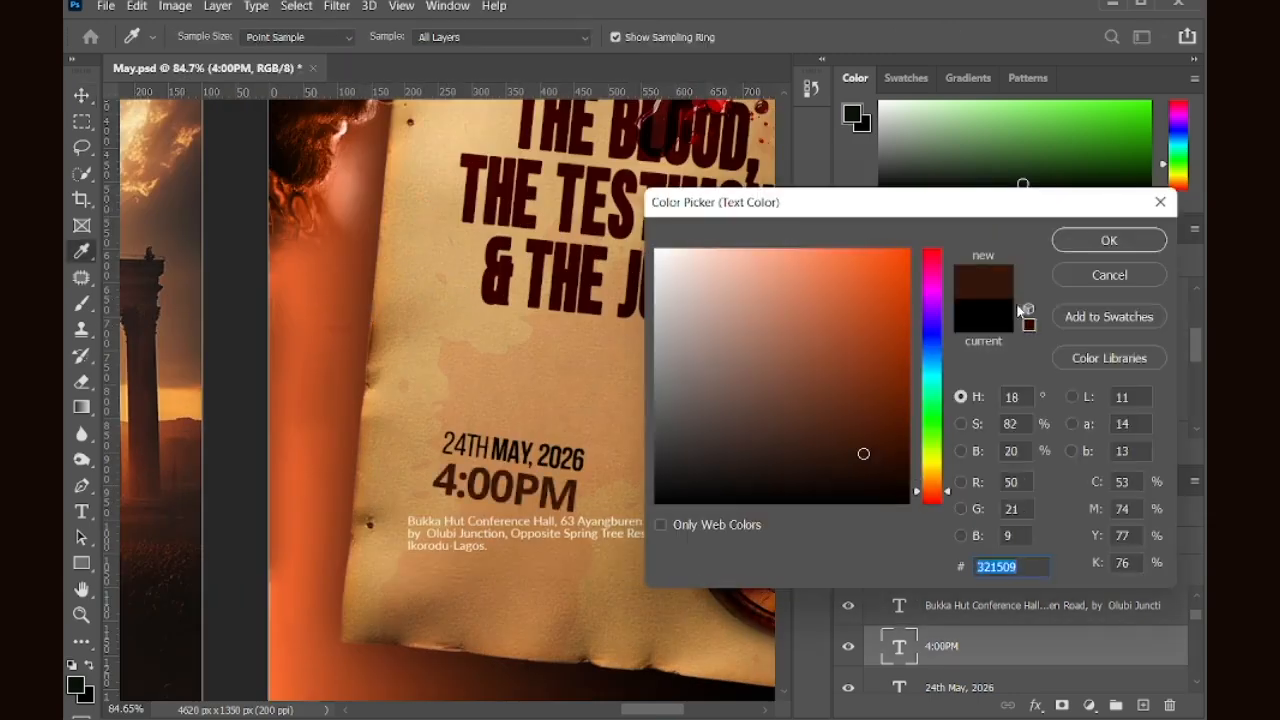
left_click(1109, 240)
Step: Change the pasted address text to Open Sans at 6 pt
left_click(503, 533)
scroll(946, 317, "up", 1)
left_click(1028, 353)
left_click(1000, 6)
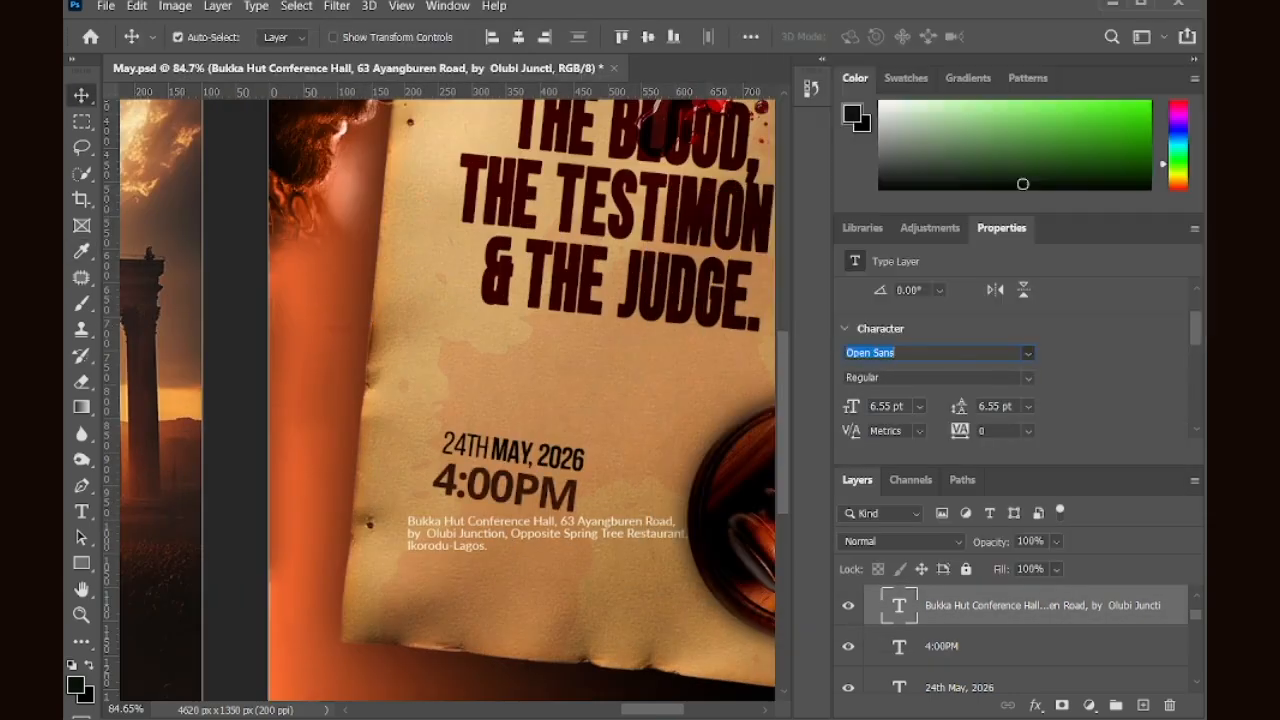
scroll(514, 529, "up", 3)
key("Return")
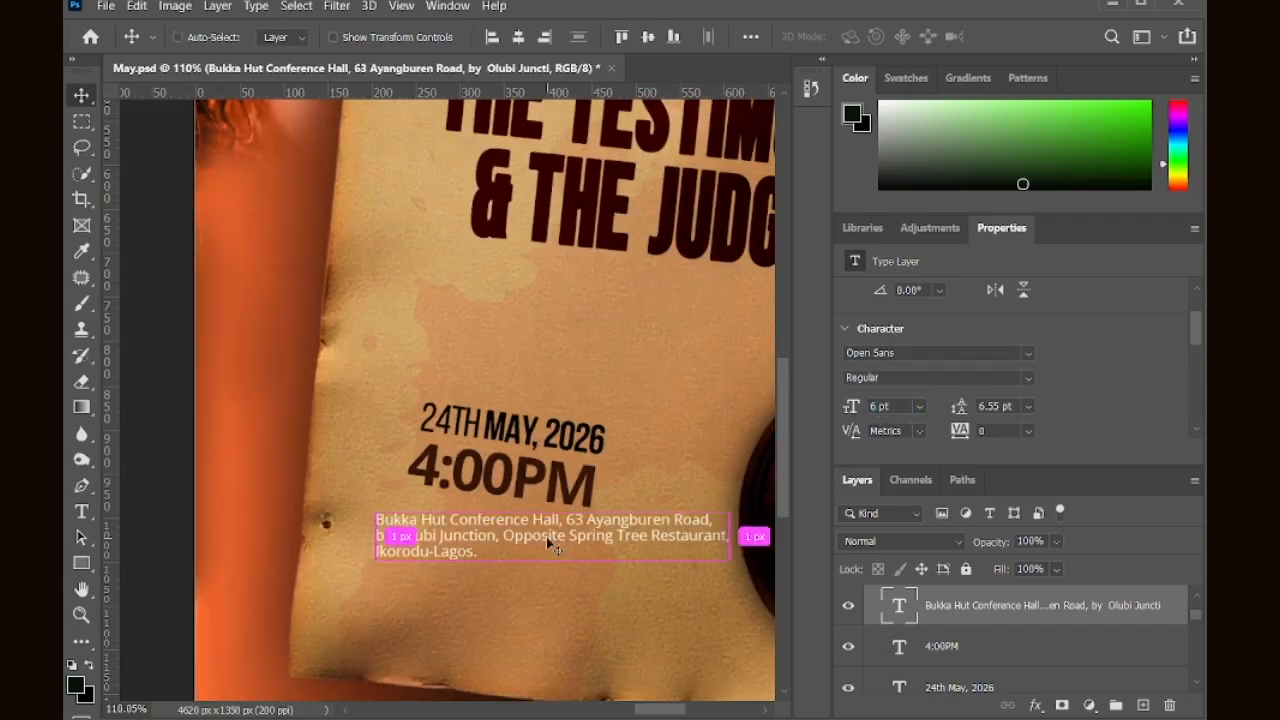
Step: Rotate the address text by about 6.9° to match the parchment's tilt
key("ctrl+t")
left_click_drag(742, 513, 743, 536)
key("Return")
Step: Break the address text into five short lines that fit the width of the "4:00PM" text
scroll(480, 500, "right", 2)
double_click(482, 526)
key("Return")
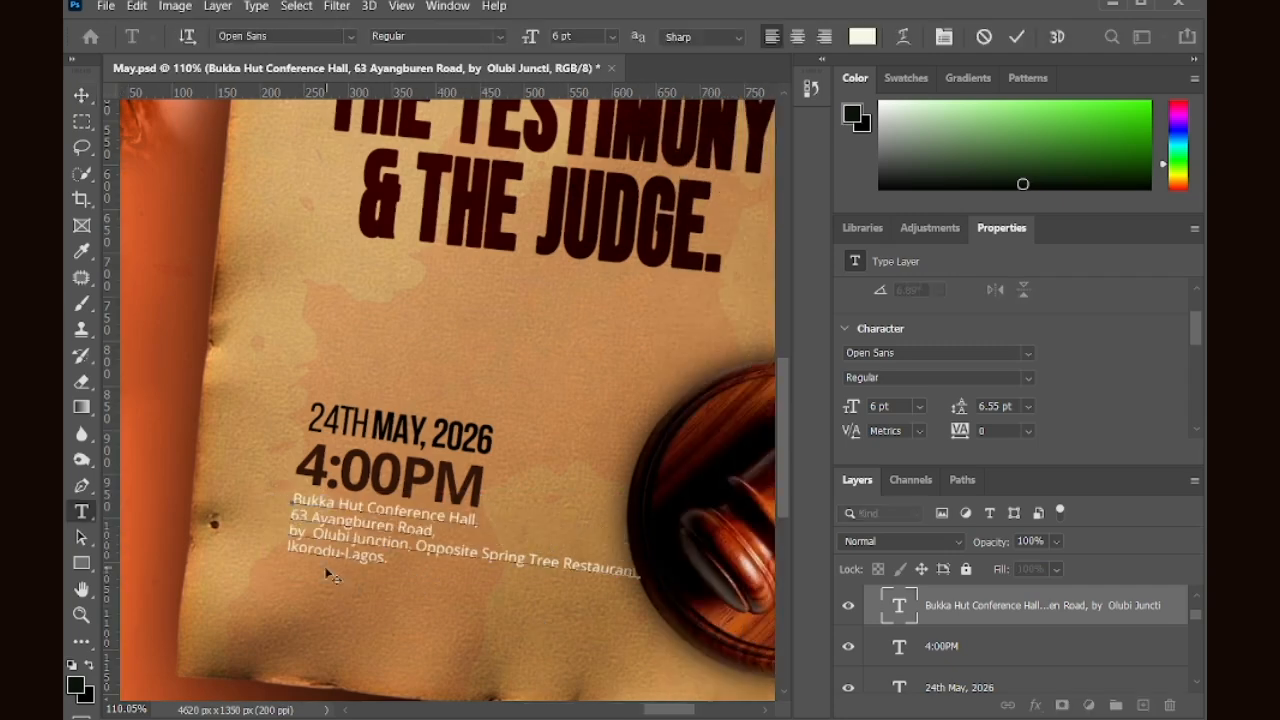
key("Return")
key("Up")
key("BackSpace")
left_click(461, 556)
key("Return")
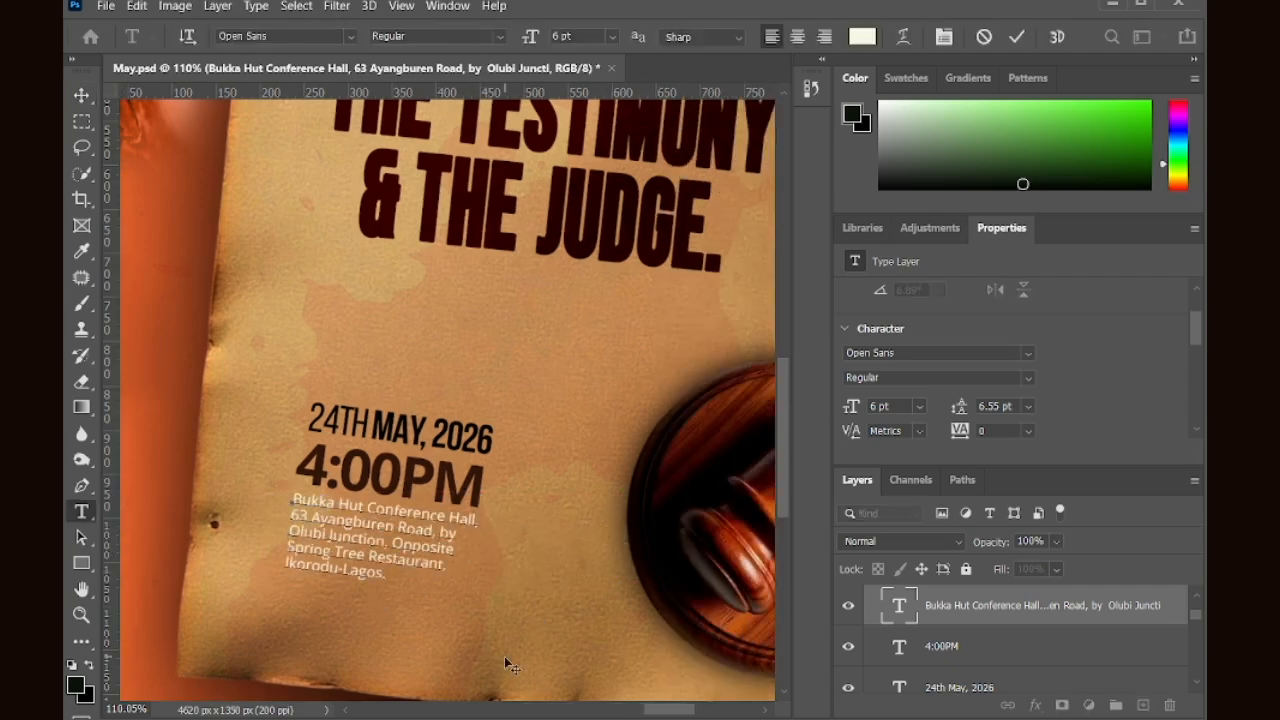
left_click(1017, 37)
Step: Nudge the address text slightly right and down beneath the "4:00PM" text
key("Right")
key("Right")
key("Down")
key("Down")
key("Down")
key("Down")
key("Down")
Step: Fine-tune the address text's rotation to 7.45° and nudge the text line above it down slightly
scroll(356, 543, "up", 4)
key("ctrl+t")
left_click_drag(602, 476, 602, 479)
key("Return")
left_click(431, 455)
key("Down")
scroll(385, 534, "down", 6)
Step: Try the address text in black #000000 and undo the colour change
left_click(372, 543)
scroll(393, 490, "up", 6)
scroll(989, 341, "down", 3)
left_click(990, 341)
type("000000")
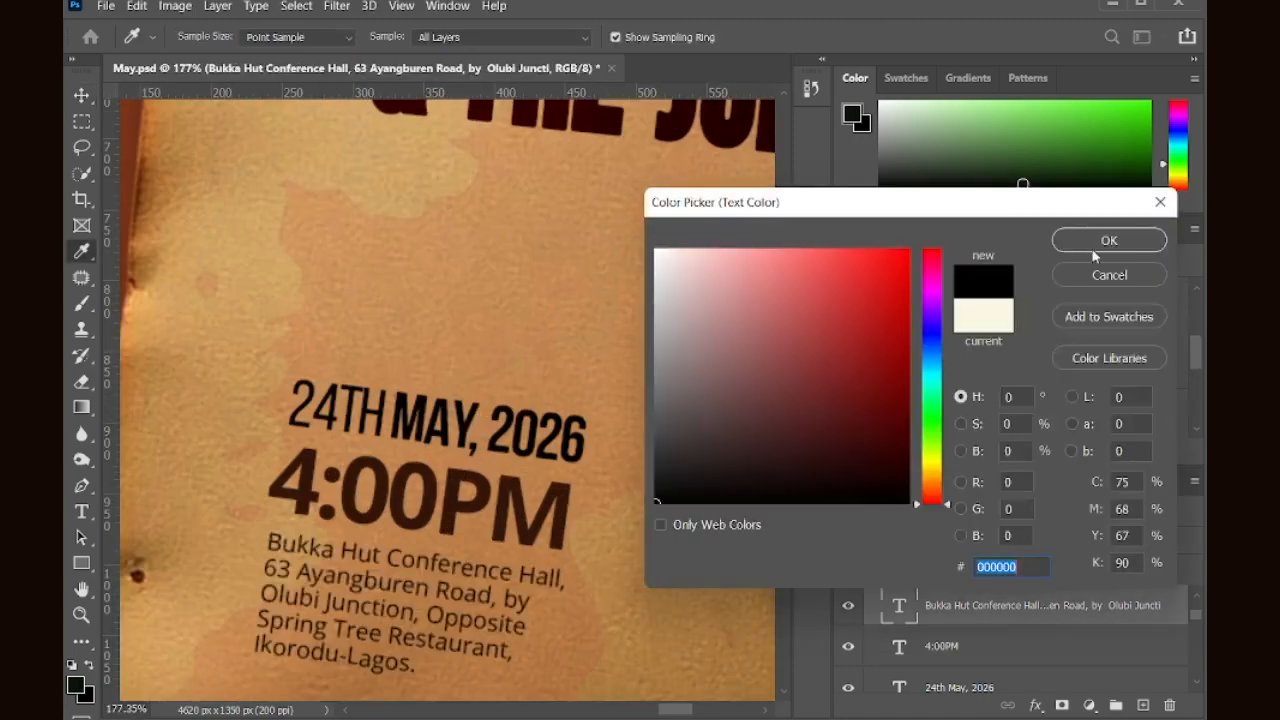
left_click(1094, 260)
scroll(505, 410, "down", 7)
scroll(430, 460, "up", 5)
key("ctrl+z")
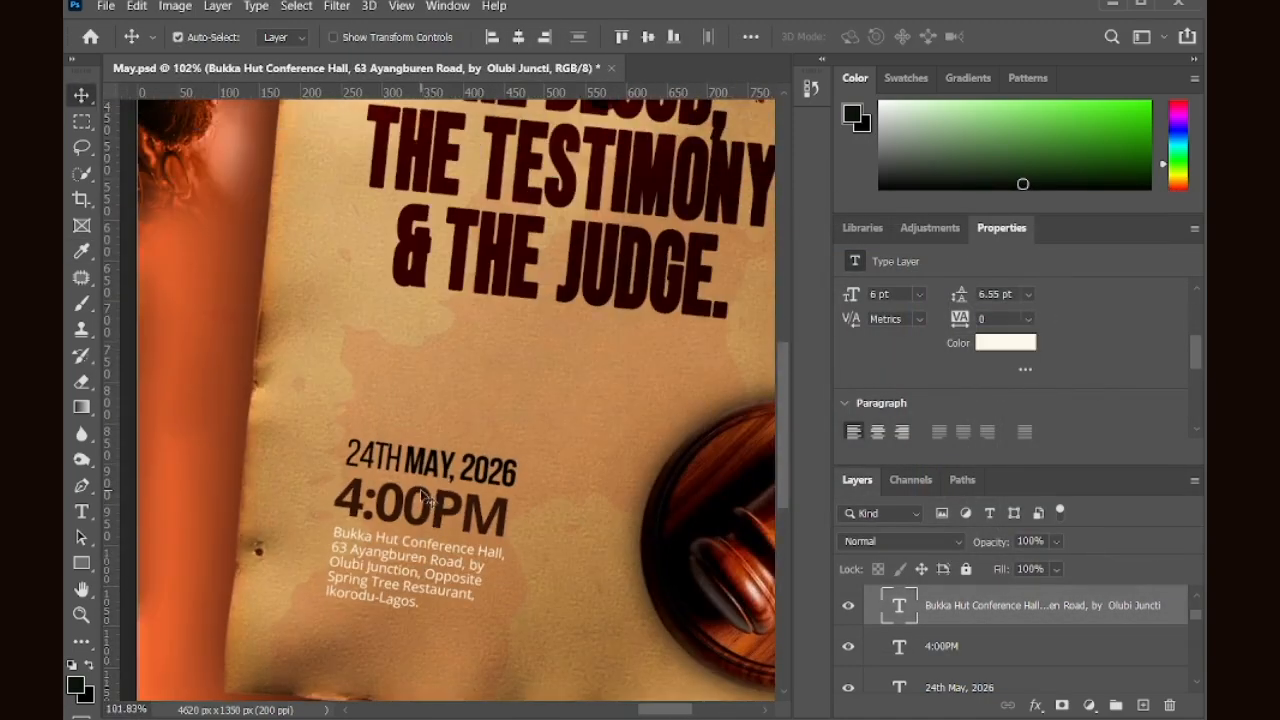
Step: Set the address text's colour to a warm off-white
left_click(1005, 342)
left_click(1094, 243)
scroll(455, 468, "down", 5)
Step: Move the title down slightly on the parchment, closer to the date
left_click_drag(539, 361, 536, 383)
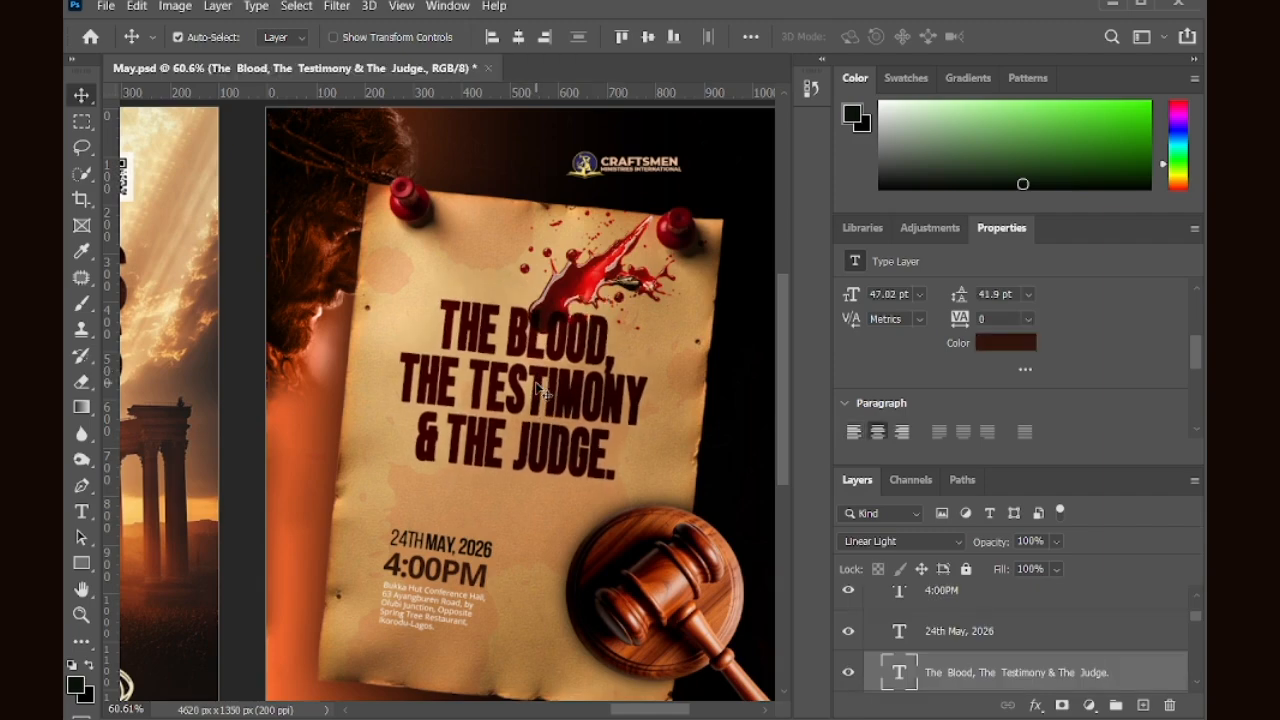
scroll(457, 548, "down", 2)
scroll(450, 548, "up", 1)
scroll(442, 538, "down", 4)
scroll(441, 530, "up", 7)
Step: Rotate the date text by about 0.15° to line up with the "4:00PM" text
left_click(441, 522)
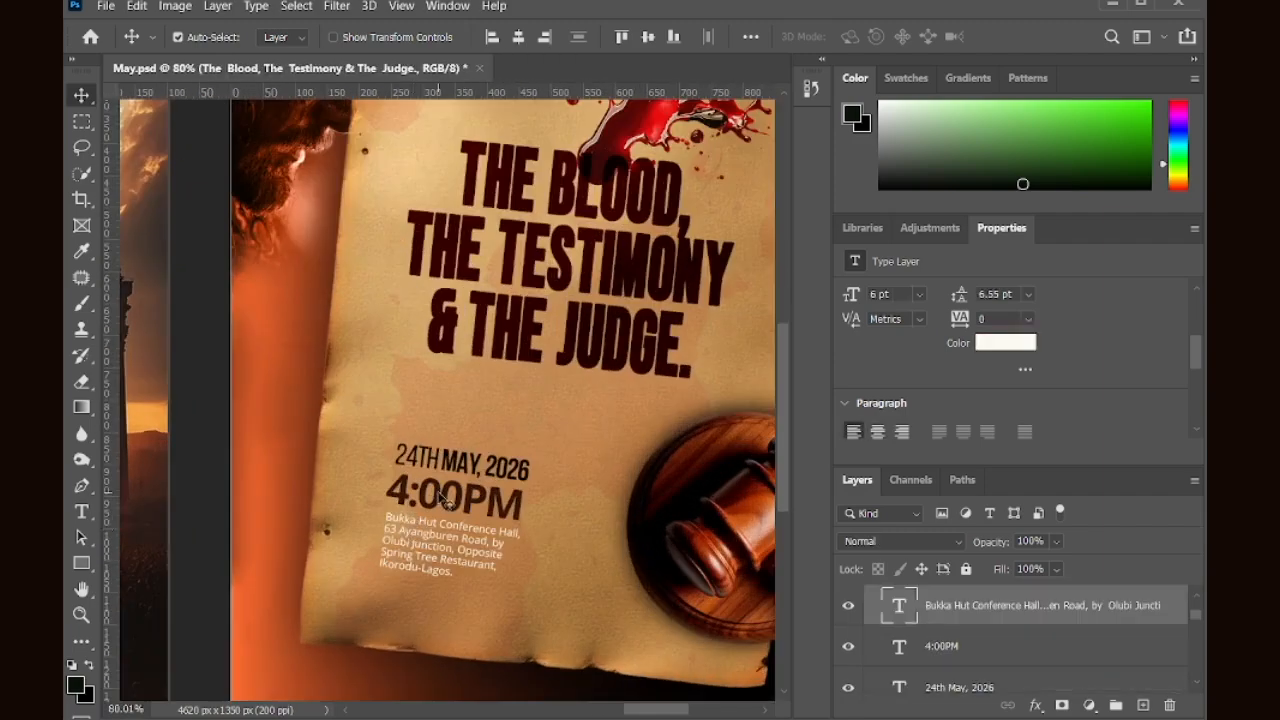
scroll(443, 501, "up", 4)
left_click(528, 520)
scroll(555, 566, "down", 1)
key("ctrl+t")
left_click_drag(612, 440, 618, 465)
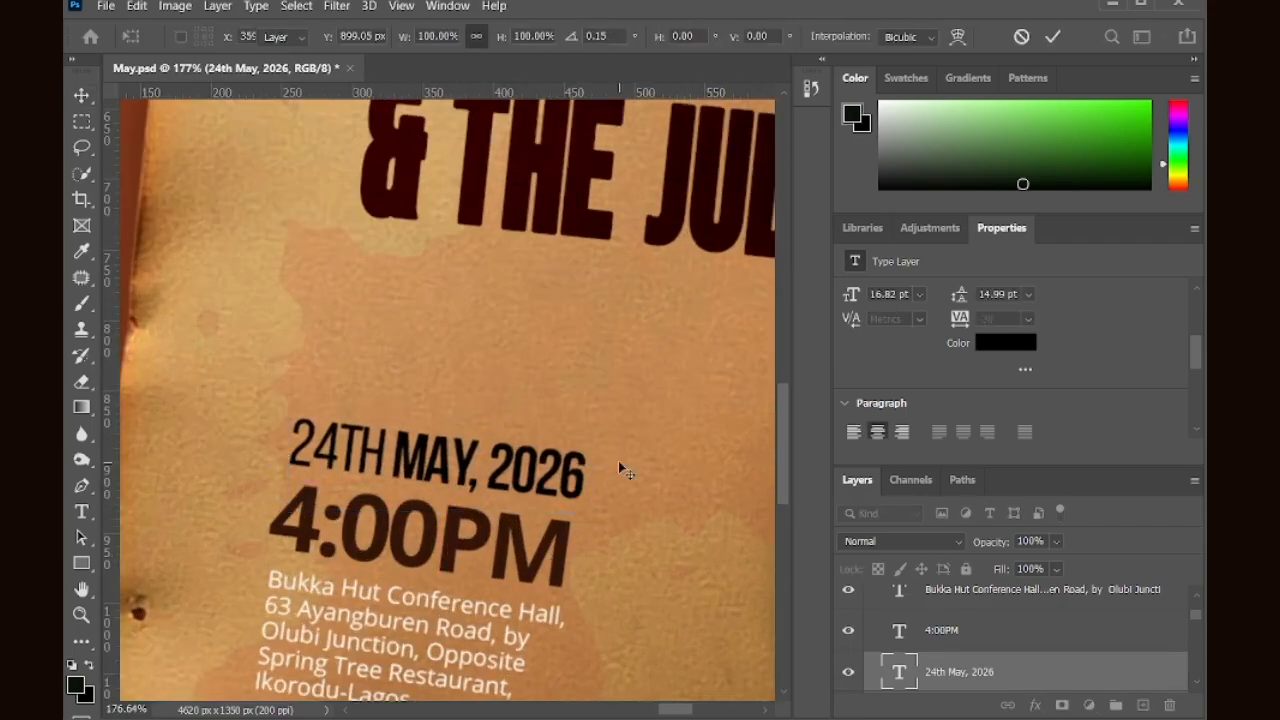
key("Return")
Step: Move the date, time and address texts up together, closer to the title
scroll(467, 522, "down", 8)
left_click(454, 537, "shift")
scroll(444, 551, "up", 3)
left_click(444, 560, "shift")
left_click_drag(445, 576, 450, 553)
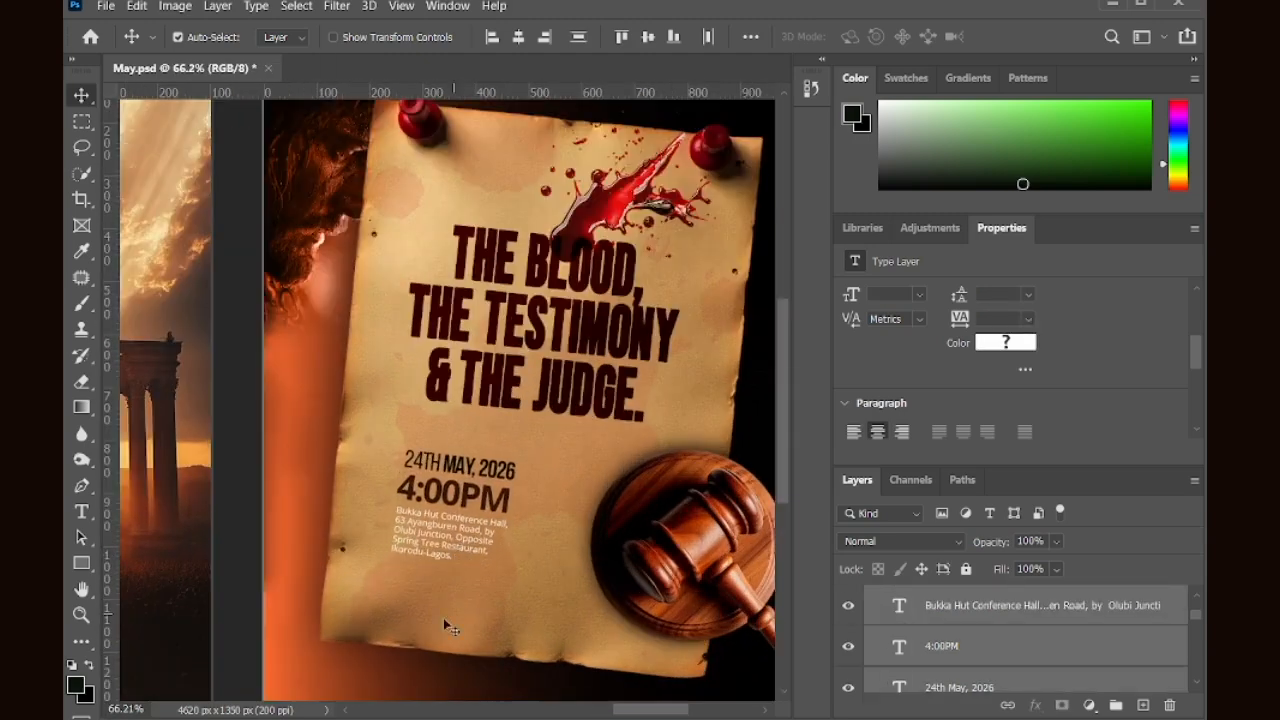
left_click(424, 574)
Step: Copy the Social group from Artboard 3 and paste it into Artboard 4 beneath the Logo group
scroll(424, 574, "down", 6)
scroll(426, 568, "left", 1)
scroll(420, 540, "down", 1)
scroll(312, 250, "left", 1)
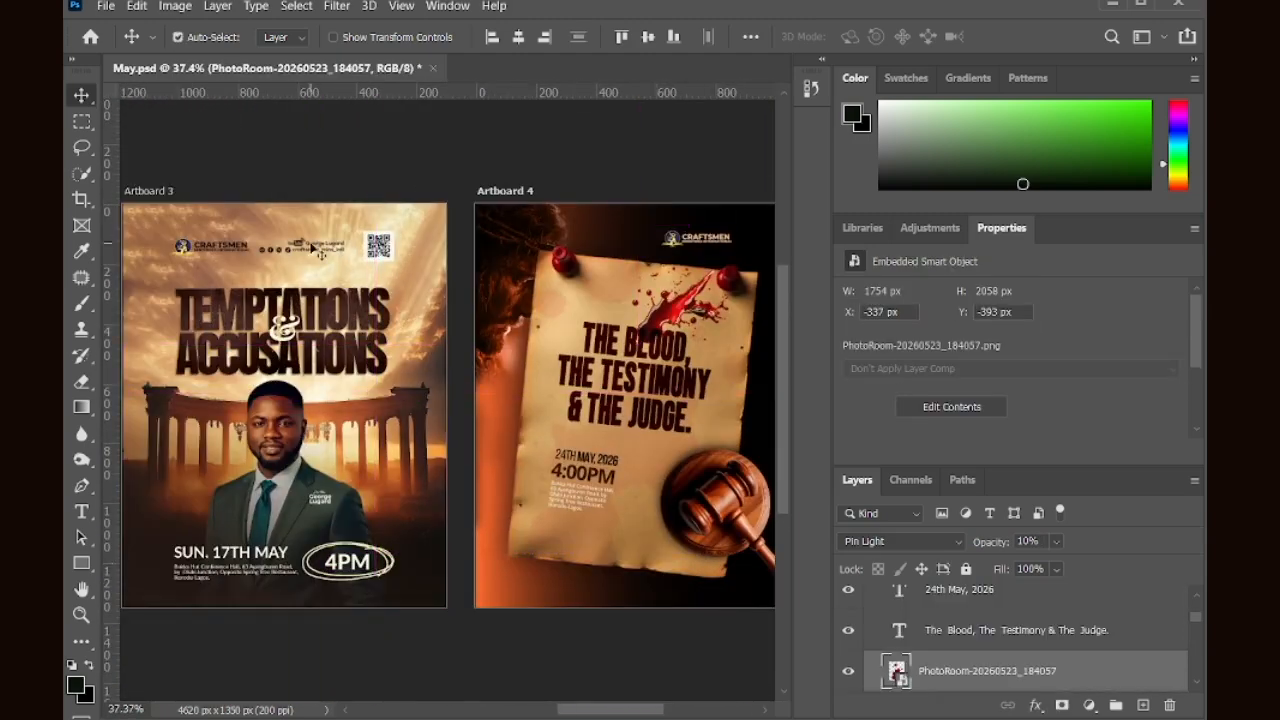
left_click(318, 252)
left_click(886, 622)
key("ctrl+c")
left_click(582, 496)
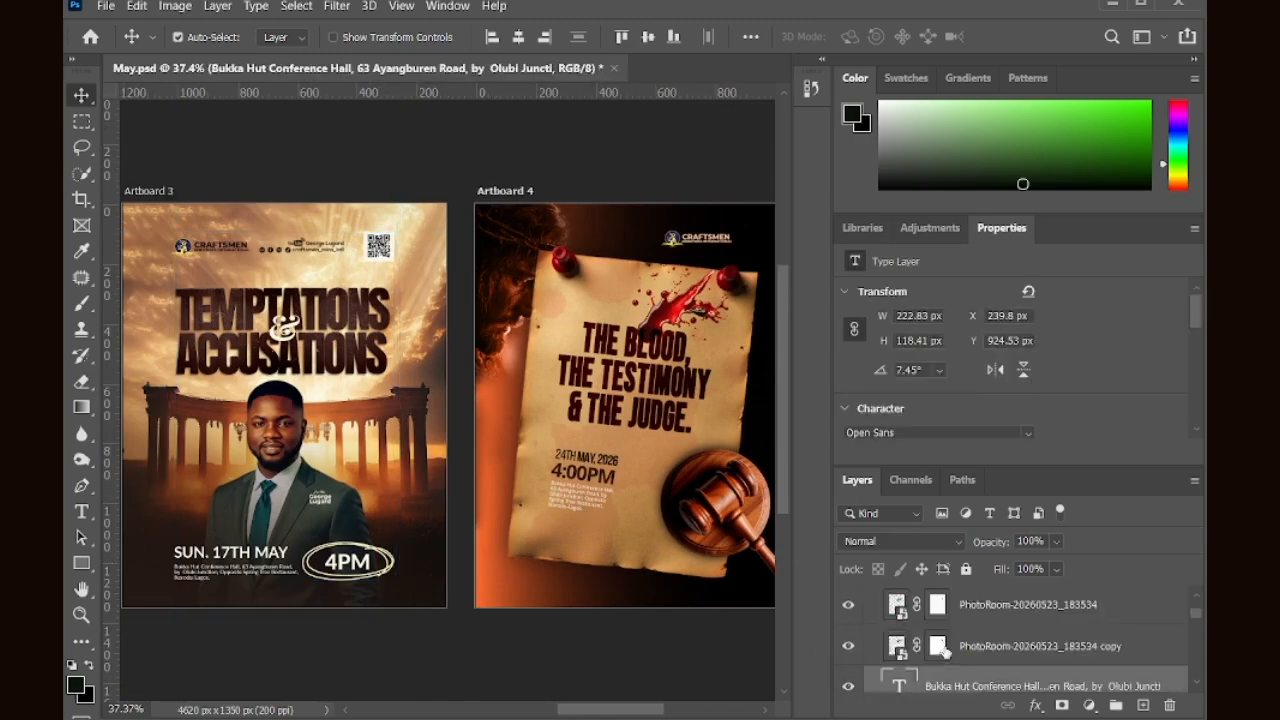
scroll(954, 640, "up", 5)
left_click(936, 657)
key("ctrl+v")
Step: Position the Social group below the address on the parchment, rotated by 6.63° to follow its tilt
key("ctrl+t")
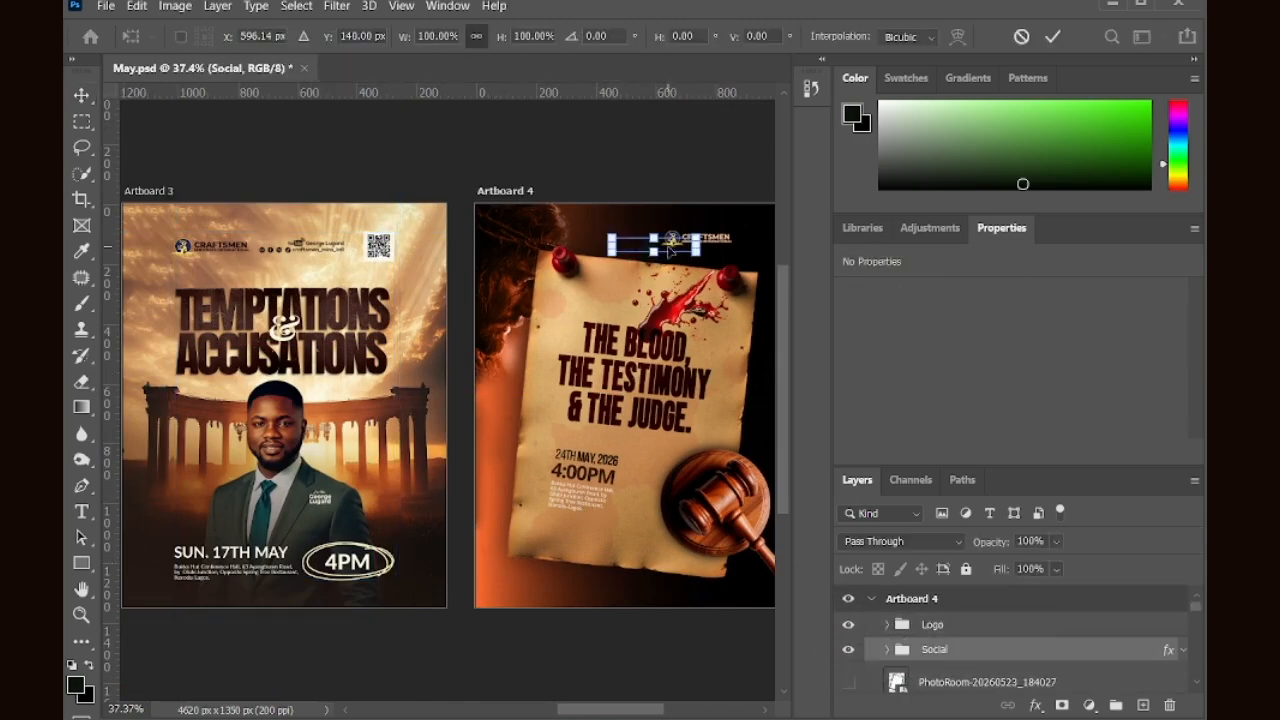
left_click_drag(662, 246, 590, 531)
scroll(590, 531, "up", 6)
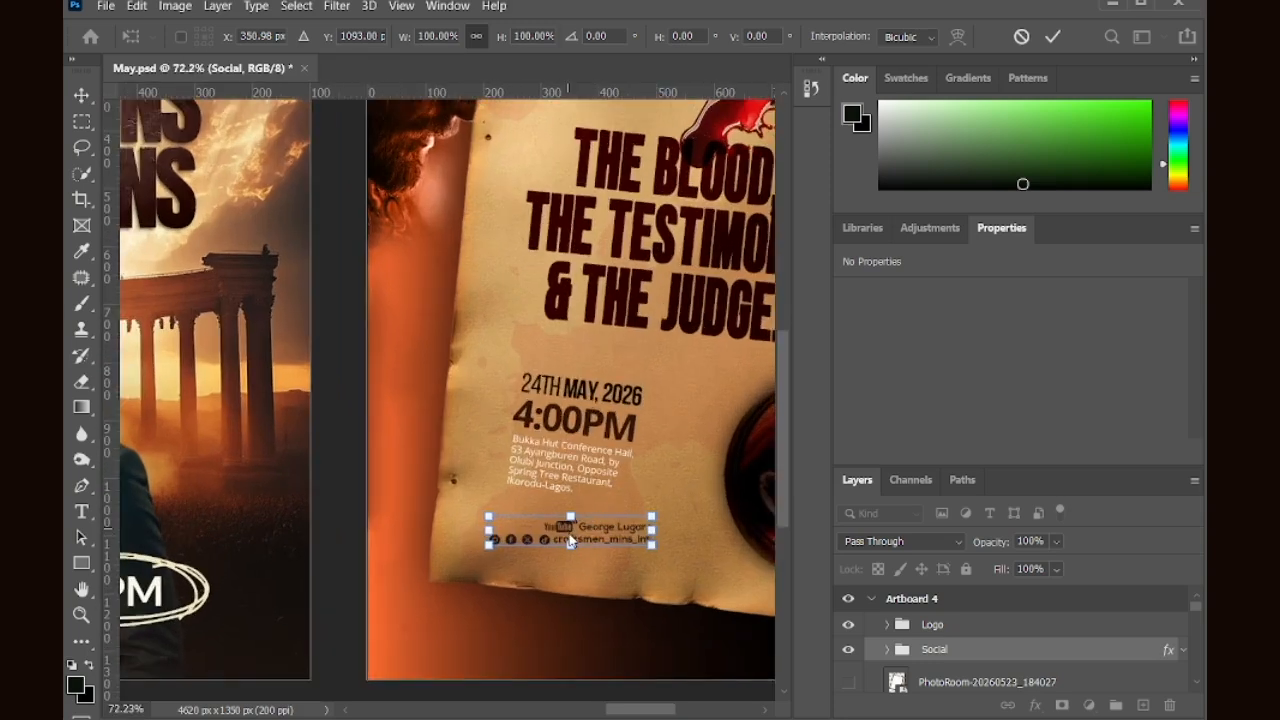
scroll(580, 535, "right", 2)
left_click_drag(562, 532, 576, 543)
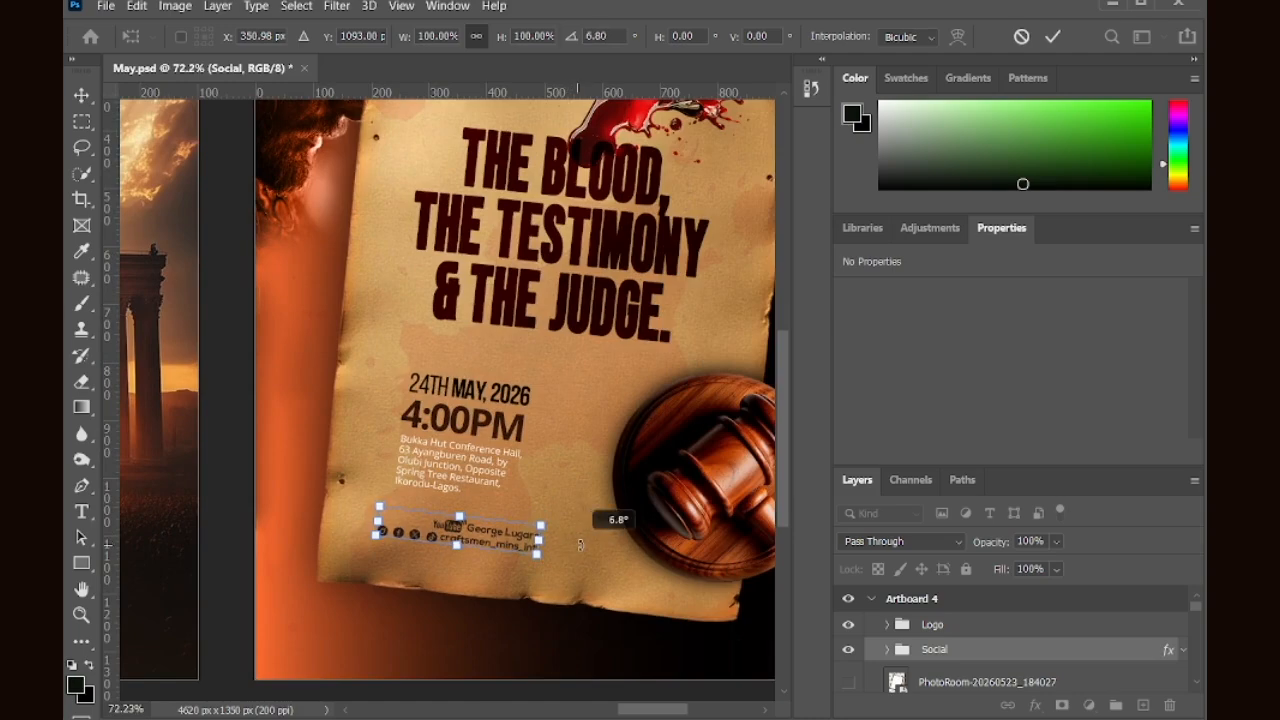
key("Return")
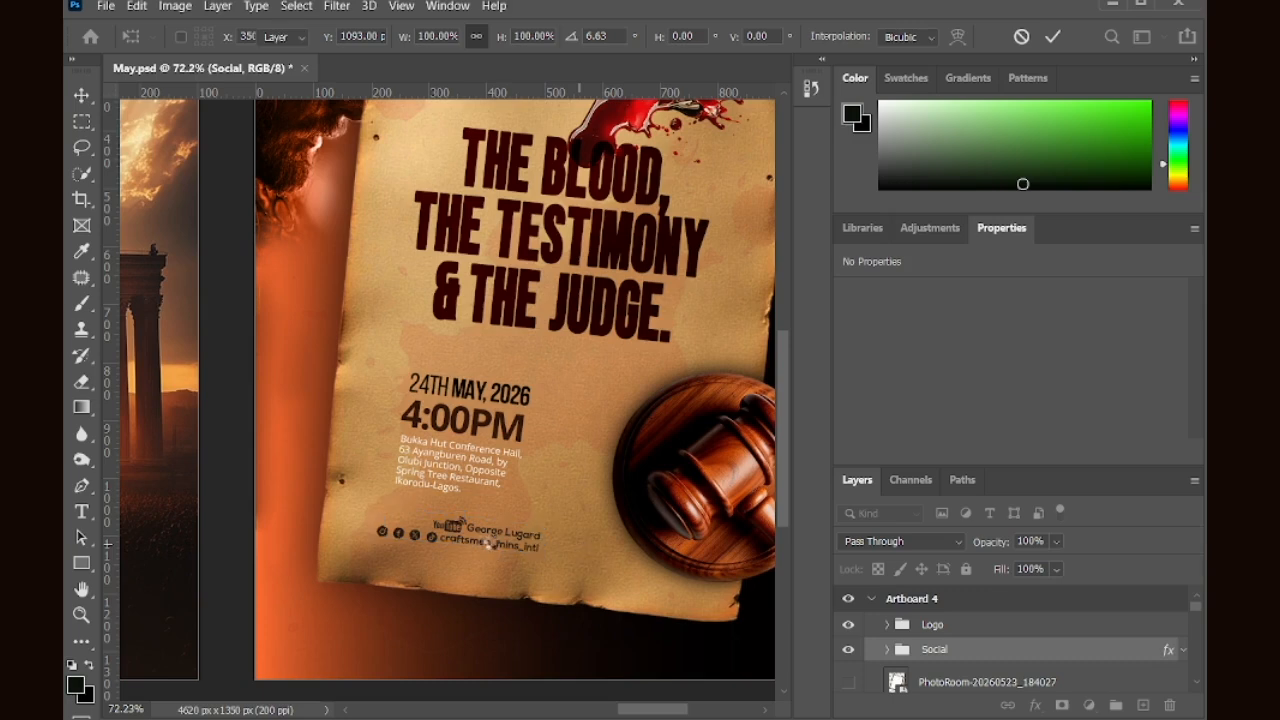
key("shift+Right")
key("shift+Right")
key("shift+Right")
Step: Move the social handle text down to separate it from the YouTube line
left_click(523, 510)
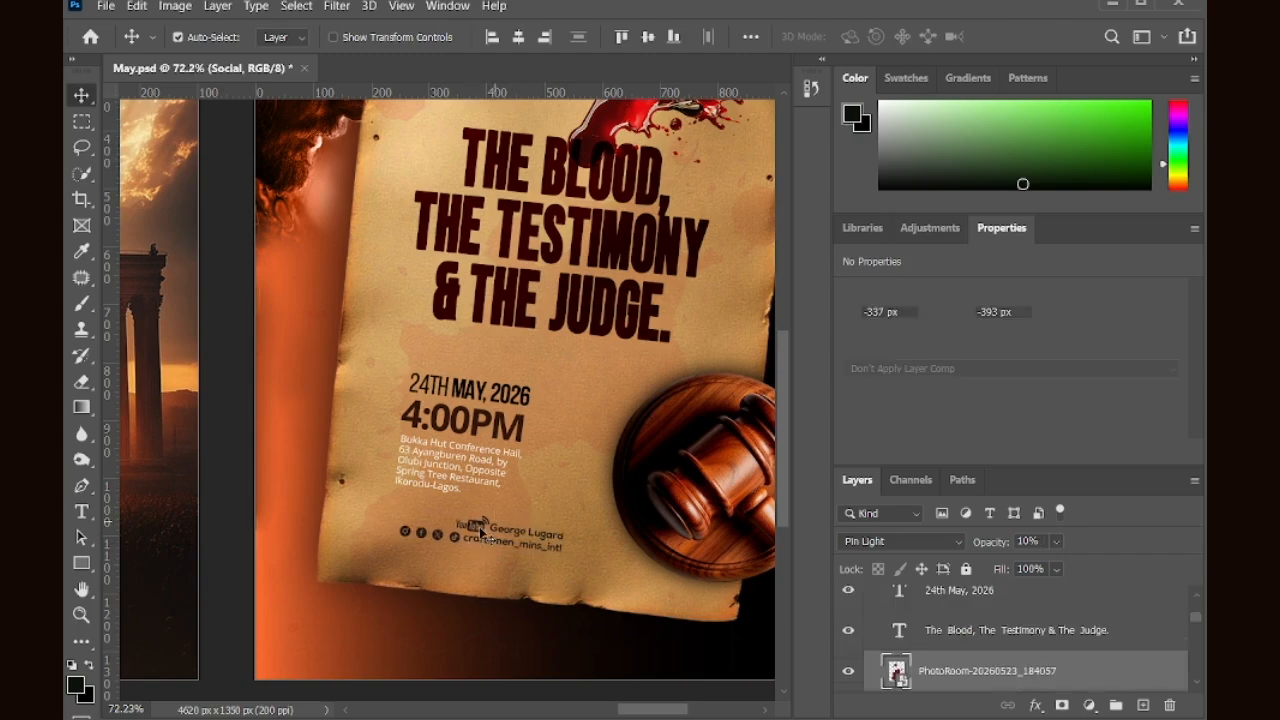
left_click(478, 525)
left_click(501, 543)
left_click_drag(502, 548, 500, 573)
Step: Move the Instagram, Facebook, X and Tiktok icons together between the YouTube line and the handle text
left_click(462, 545)
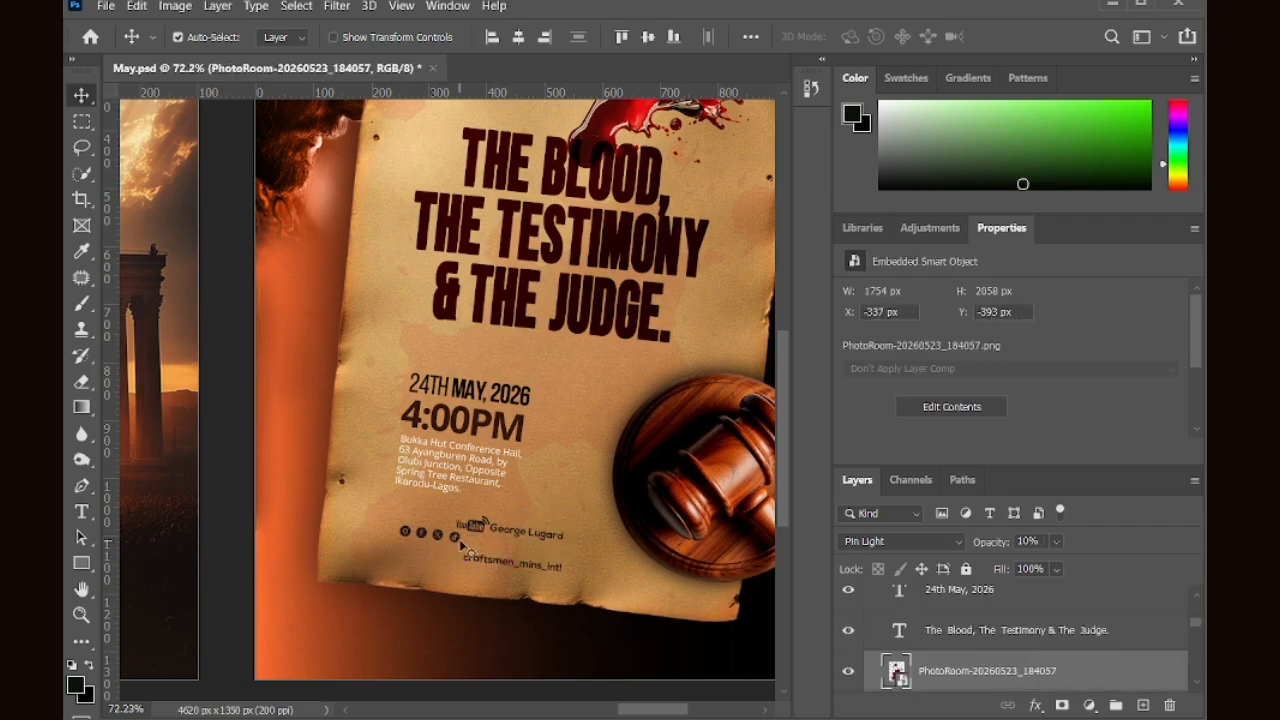
left_click(456, 537)
scroll(980, 660, "up", 3)
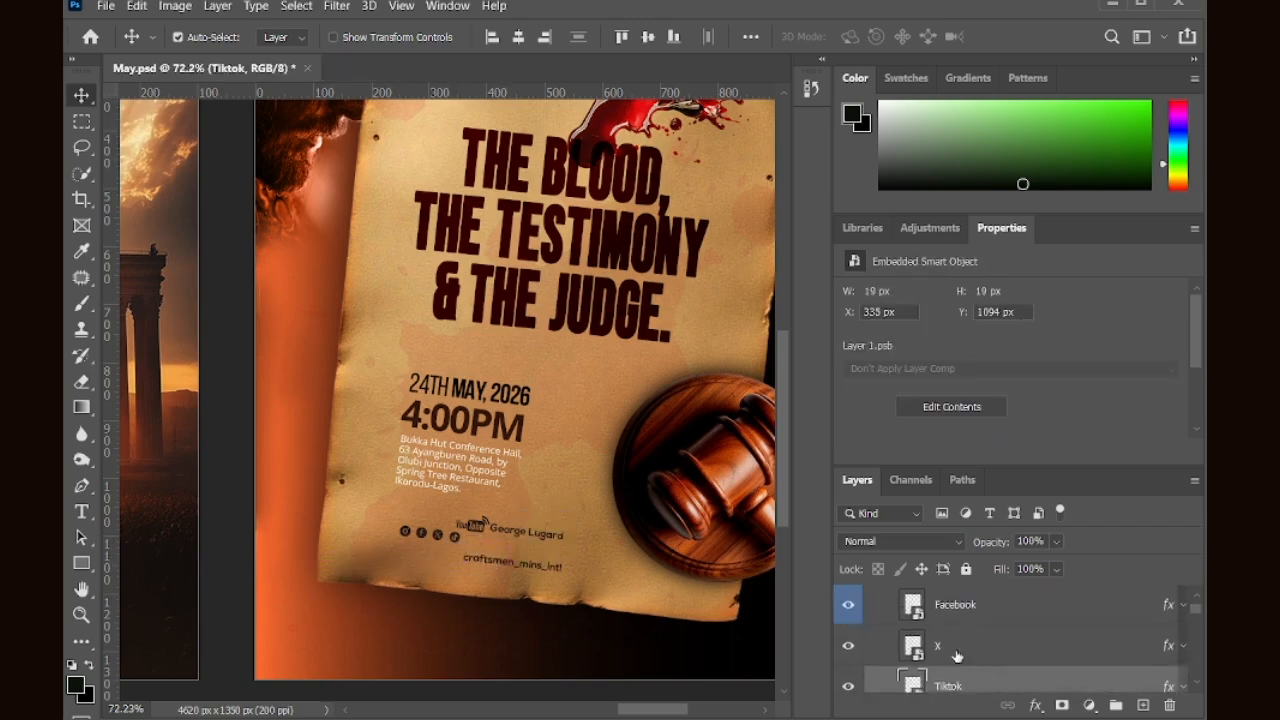
left_click(958, 645, "shift")
left_click_drag(442, 540, 526, 552)
scroll(510, 570, "up", 5)
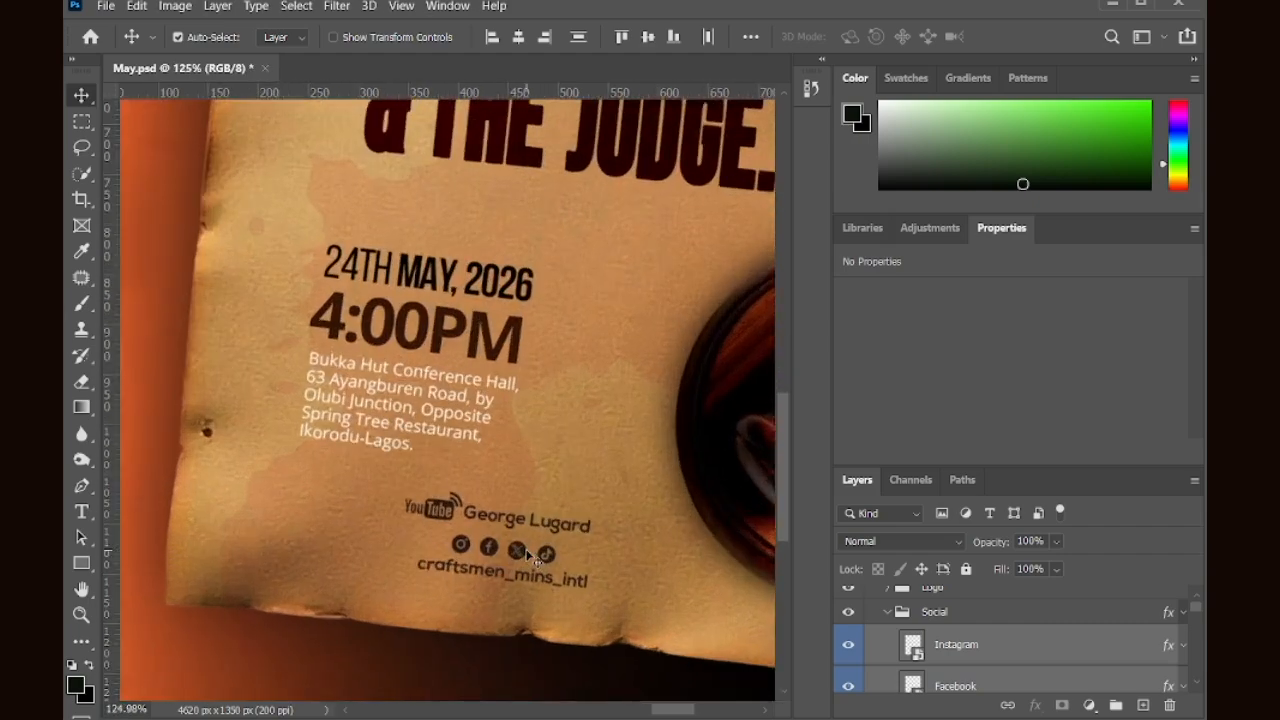
Step: Centre the four social icons and the handle text beneath the YouTube line
key("Right")
key("Right")
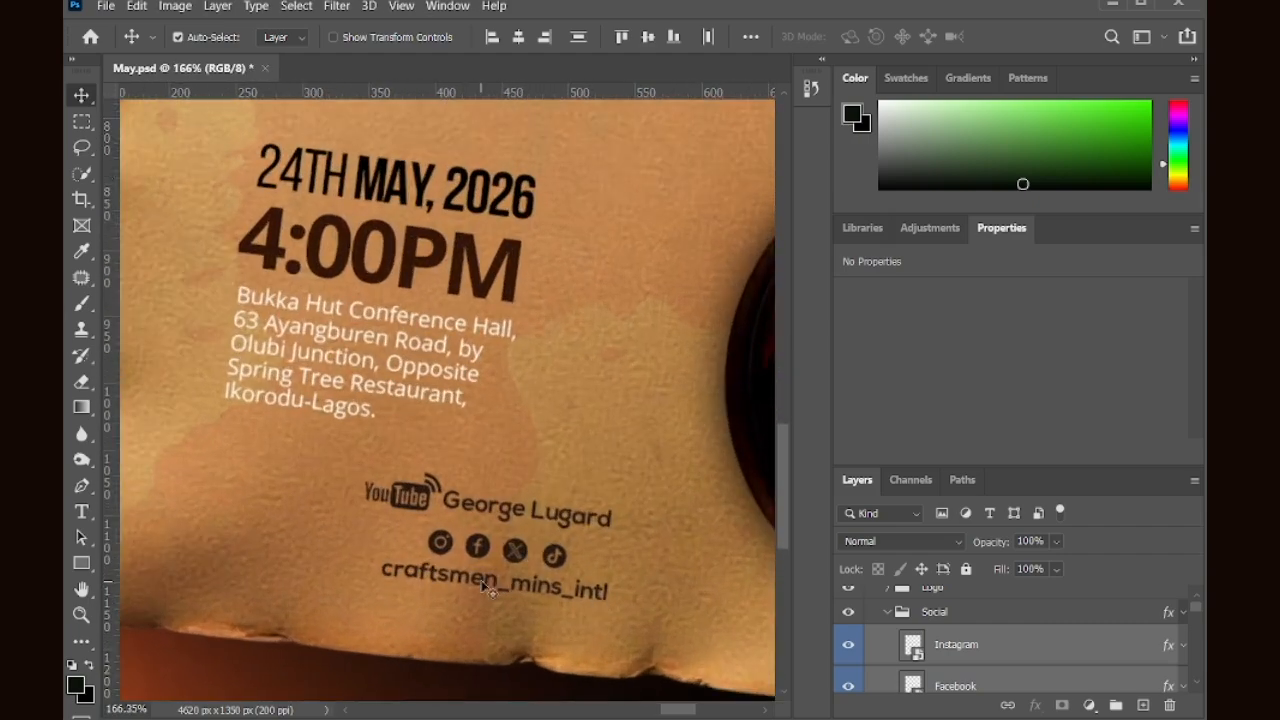
key("Left")
key("Left")
key("Left")
key("Right")
left_click_drag(481, 580, 466, 580)
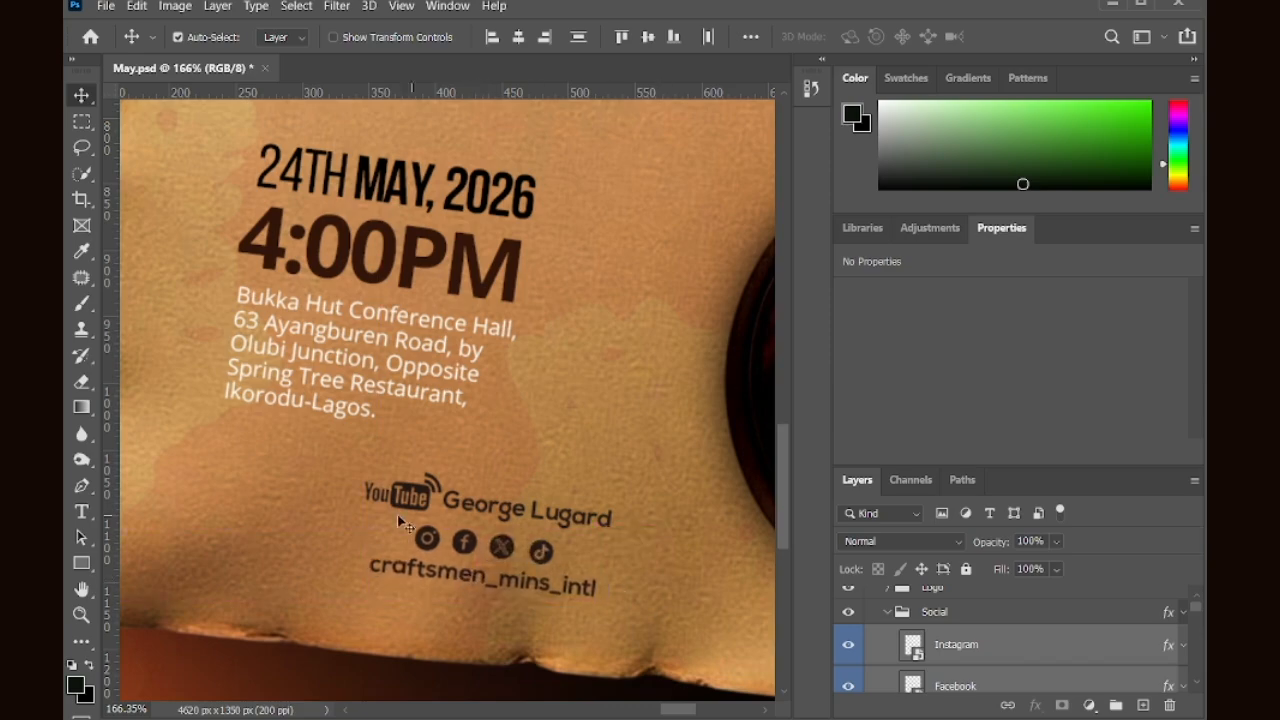
scroll(455, 460, "down", 4)
scroll(462, 522, "up", 6)
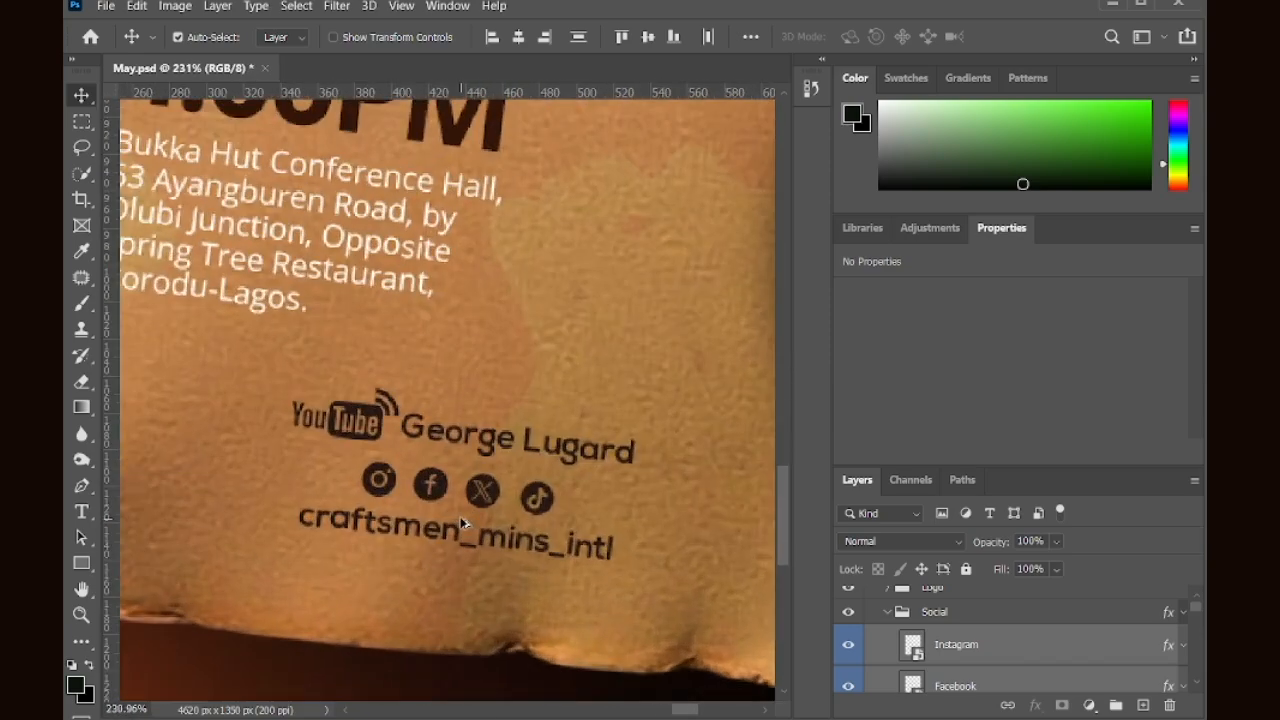
Step: Move the whole Social group left so it sits beneath the venue address near the parchment's edge
scroll(462, 522, "down", 5)
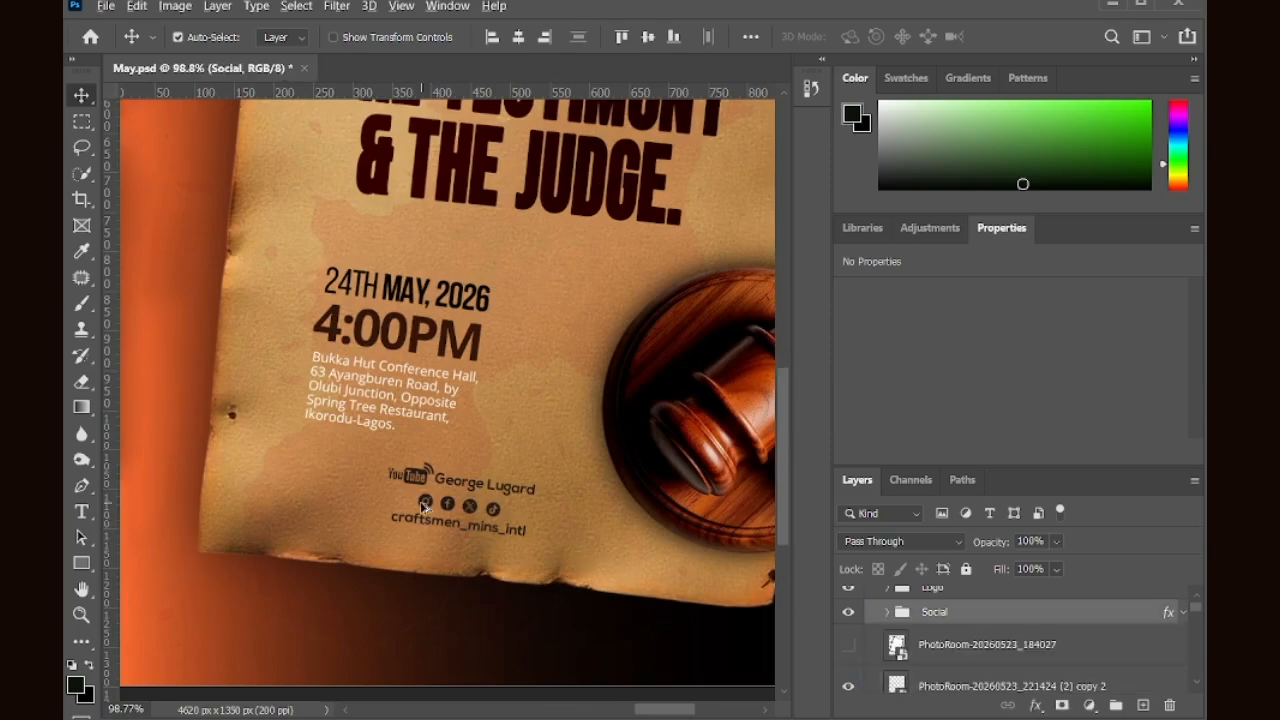
scroll(425, 506, "down", 2)
key("shift+Left")
key("shift+Left")
key("shift+Left")
key("shift+Left")
key("shift+Left")
key("shift+Left")
key("shift+Left")
key("shift+Left")
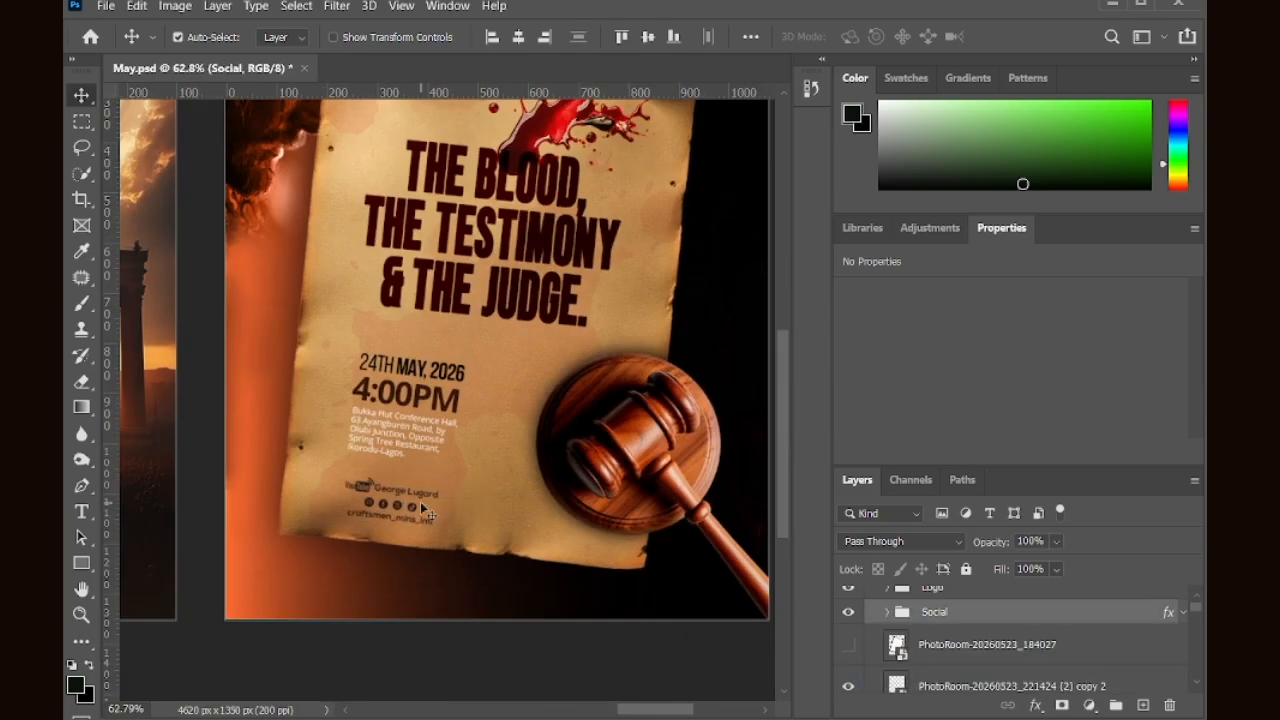
scroll(421, 507, "up", 4)
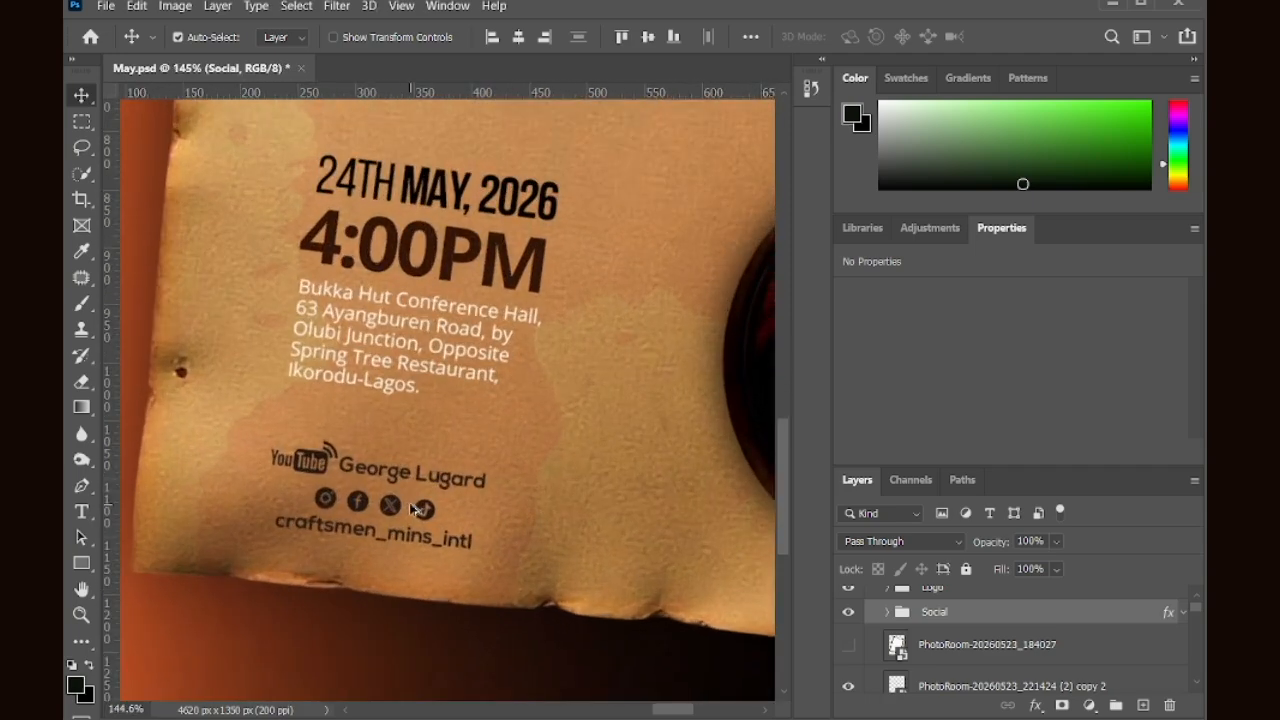
Step: Move the YouTube logo and channel name together to the right of the social handle text
left_click(333, 470)
left_click(367, 467, "shift")
left_click_drag(367, 467, 591, 561)
Step: Move the Instagram, Facebook, X and Tiktok icons directly left of the handle text so they form one line
left_click(428, 517)
scroll(942, 657, "up", 3)
left_click(950, 641, "shift")
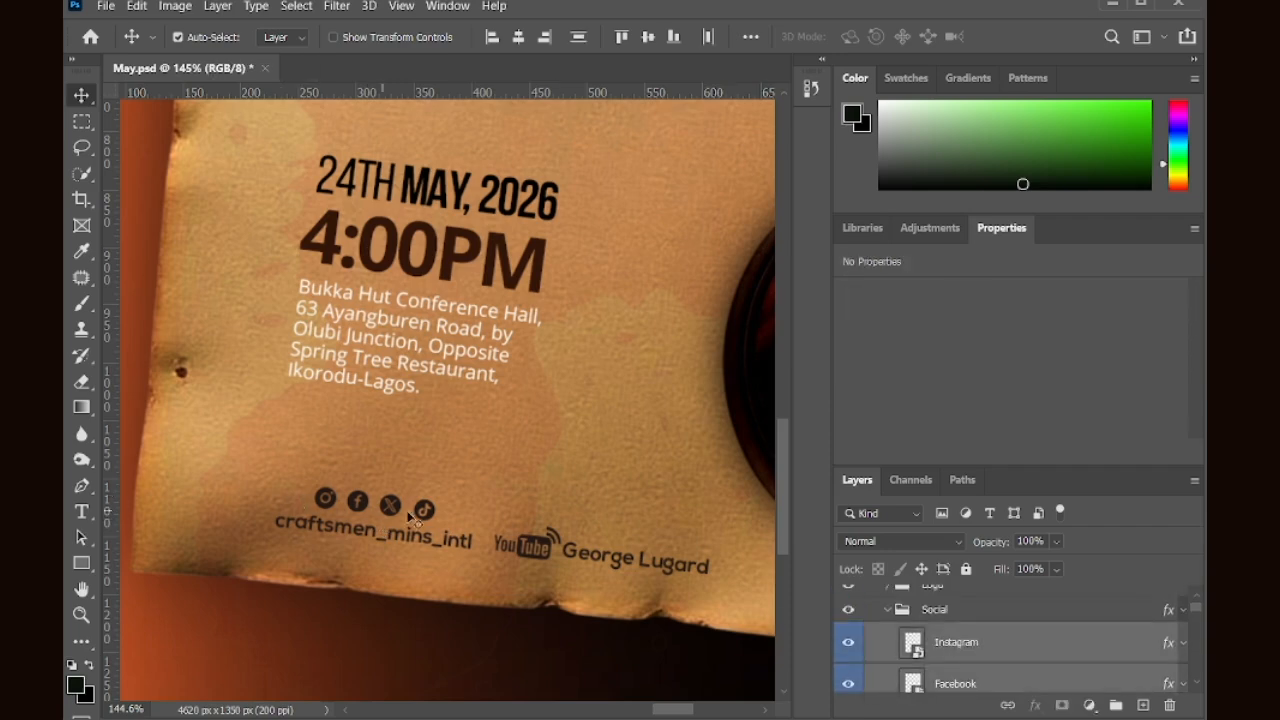
left_click_drag(397, 509, 222, 514)
key("Right")
key("Right")
key("Right")
key("Right")
key("Right")
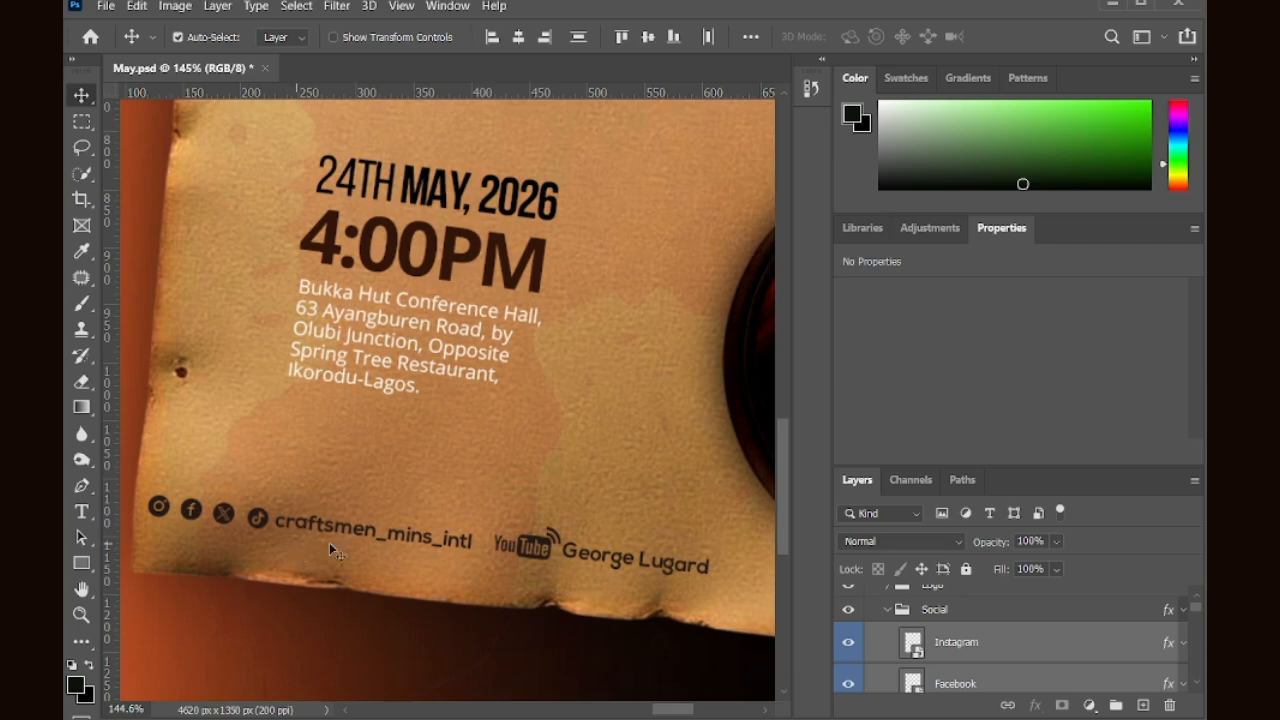
Step: Collapse the Social group and shift it right and up, away from the parchment's lower-left corner
scroll(373, 532, "down", 5)
left_click(882, 610)
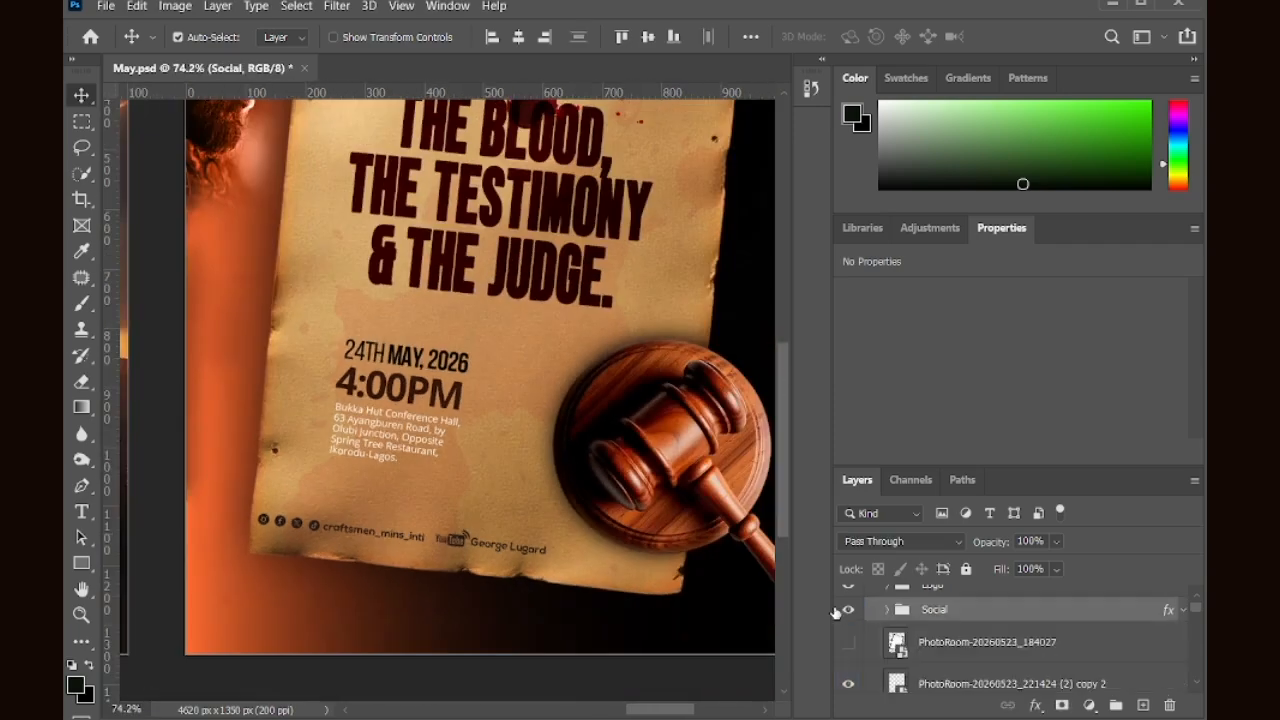
key("shift+Right")
key("shift+Right")
key("shift+Right")
key("shift+Right")
key("shift+Right")
key("shift+Right")
key("shift+Right")
key("shift+Right")
key("shift+Up")
key("shift+Up")
key("shift+Up")
key("shift+Left")
key("shift+Right")
key("shift+Right")
key("shift+Right")
key("shift+Right")
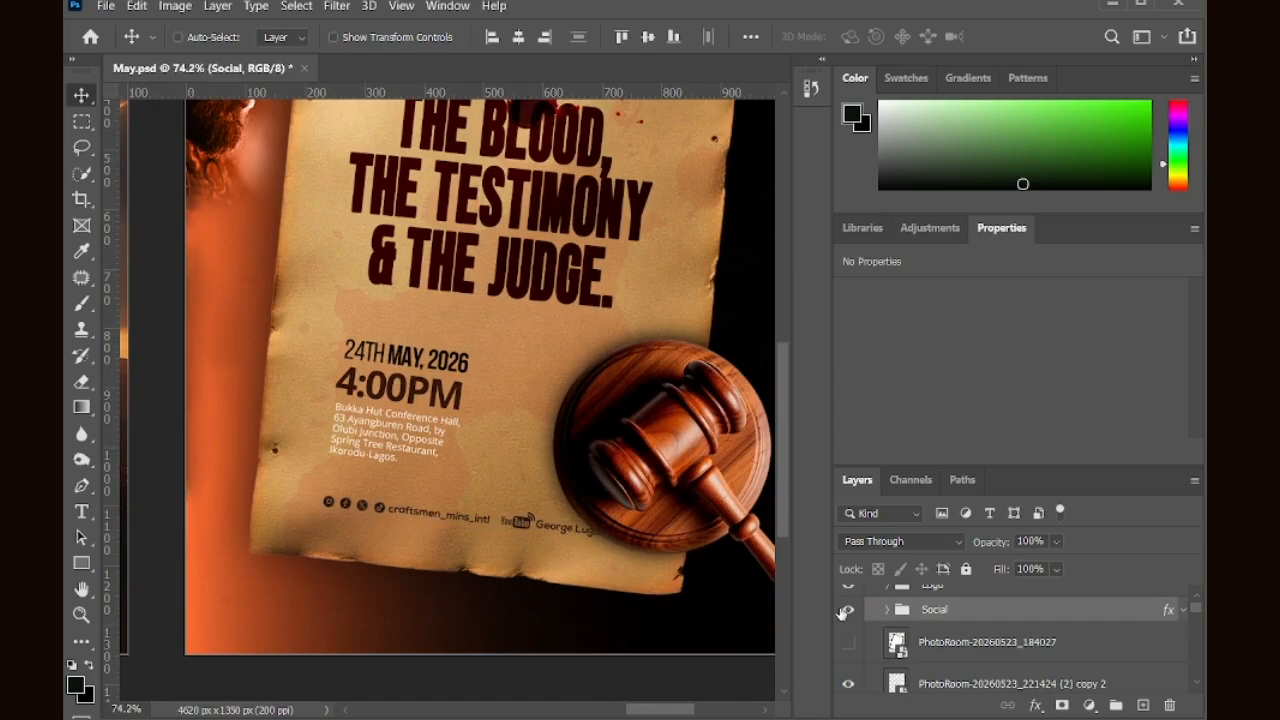
Step: Scale the Social group to 70.80% and nudge it slightly up and left beneath the address
key("ctrl+t")
left_click_drag(593, 519, 540, 518)
key("Return")
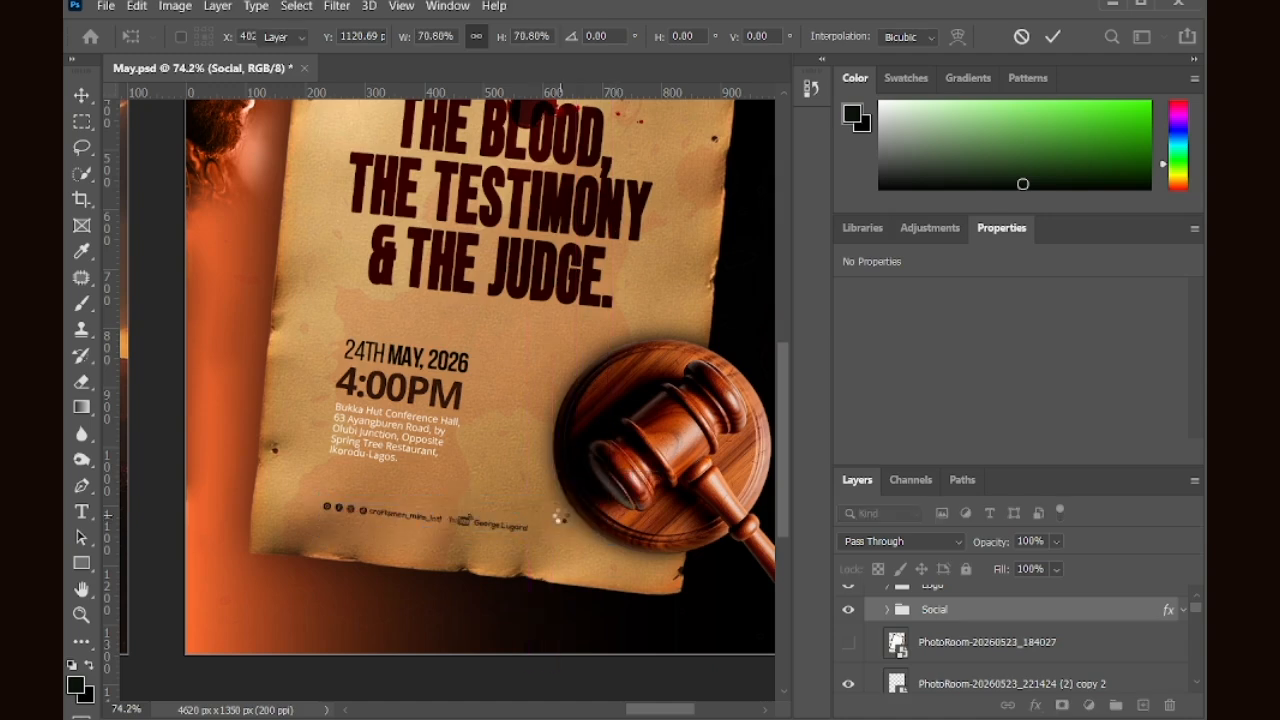
key("shift+Up")
key("shift+Up")
key("shift+Left")
key("Right")
key("Right")
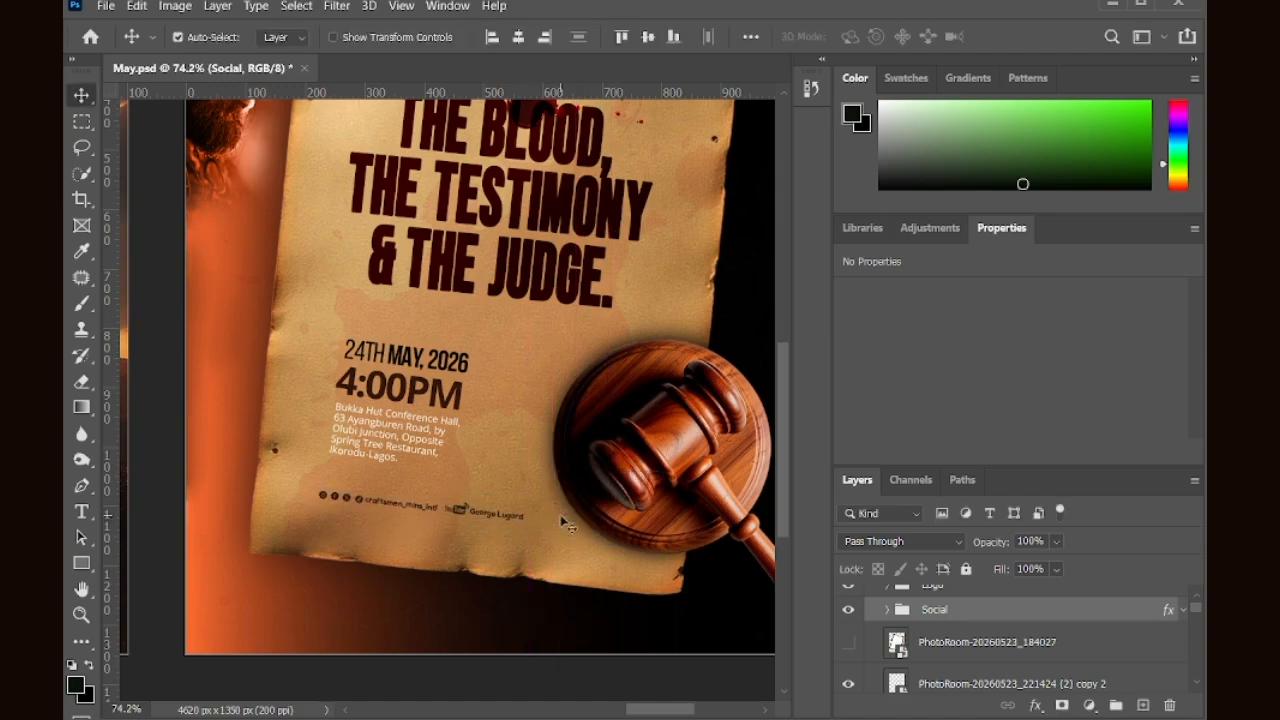
scroll(380, 275, "up", 3)
scroll(438, 440, "up", 2)
scroll(455, 583, "down", 2)
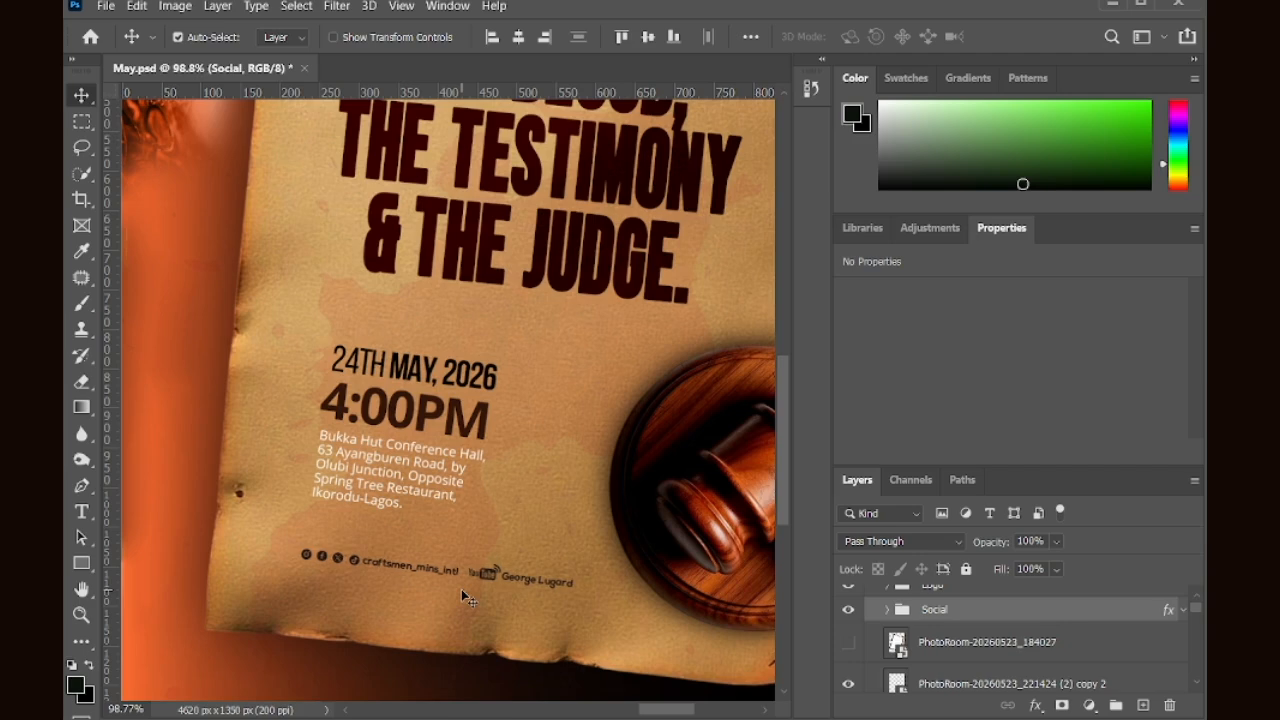
Step: Enlarge the Social group slightly in two passes so its line reaches closer to the gavel
key("ctrl+t")
left_click_drag(573, 569, 586, 569)
key("Return")
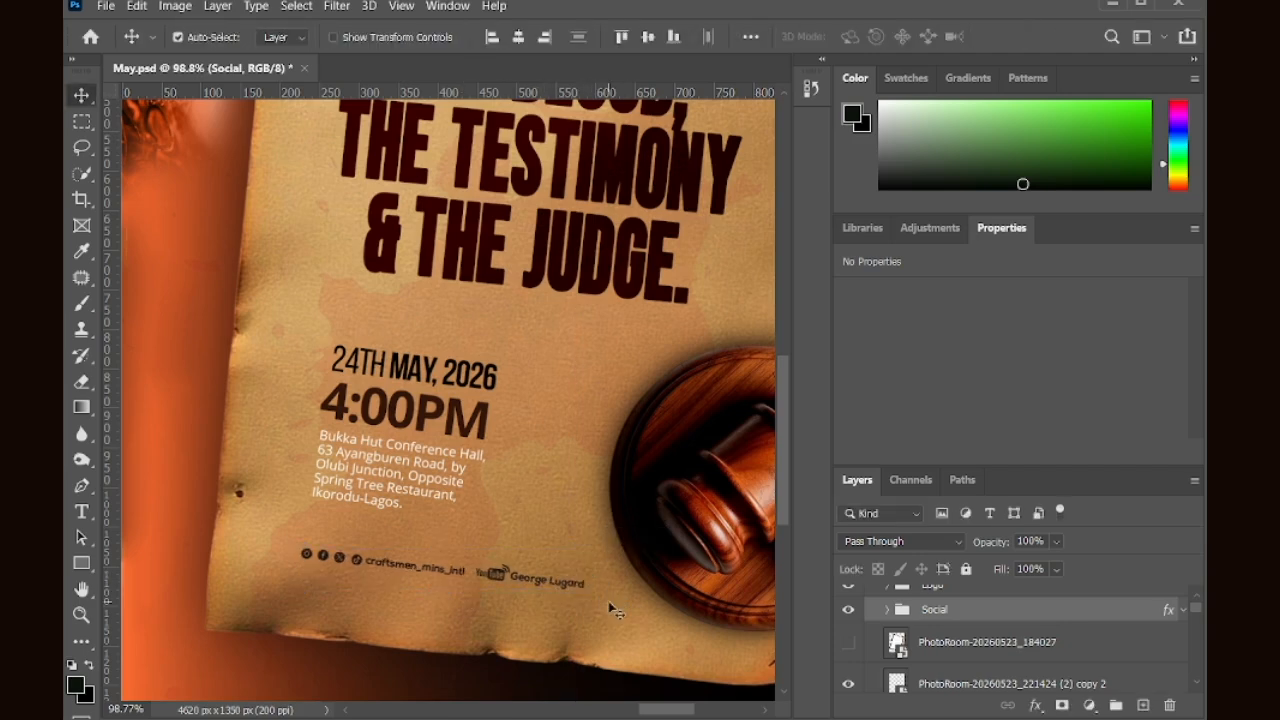
key("ctrl+t")
left_click_drag(585, 569, 593, 569)
key("Return")
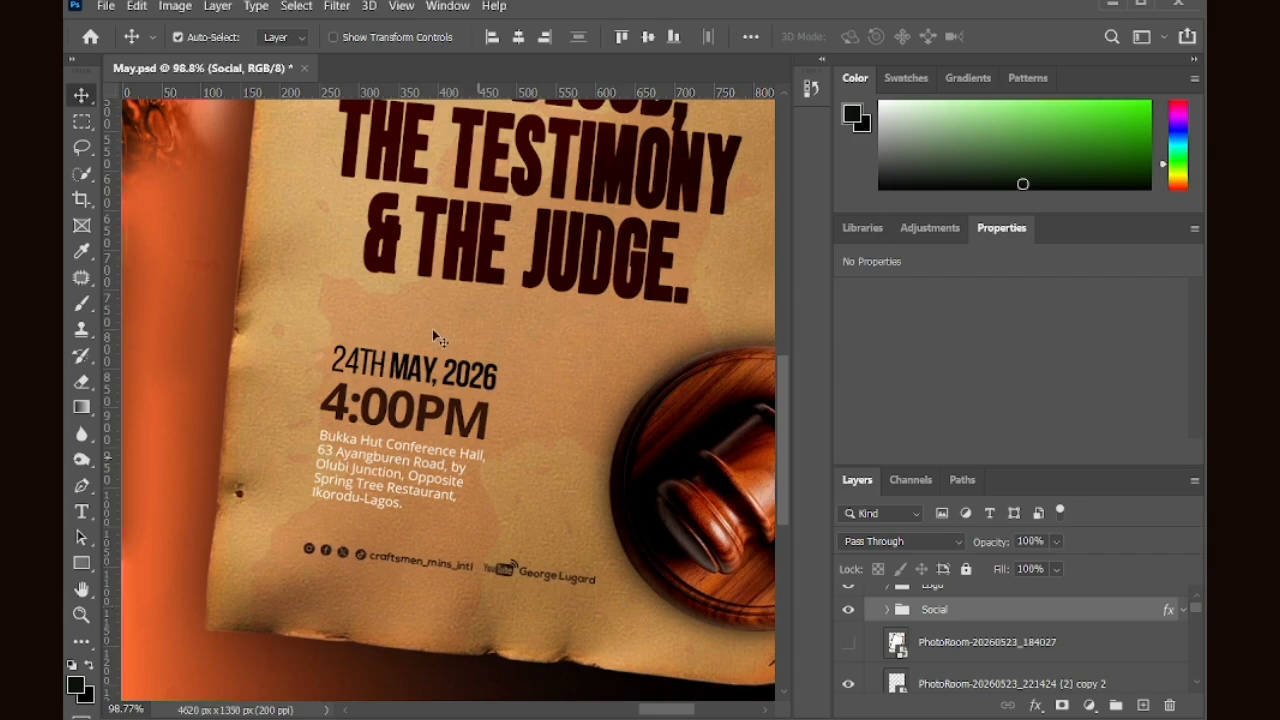
scroll(436, 401, "down", 5)
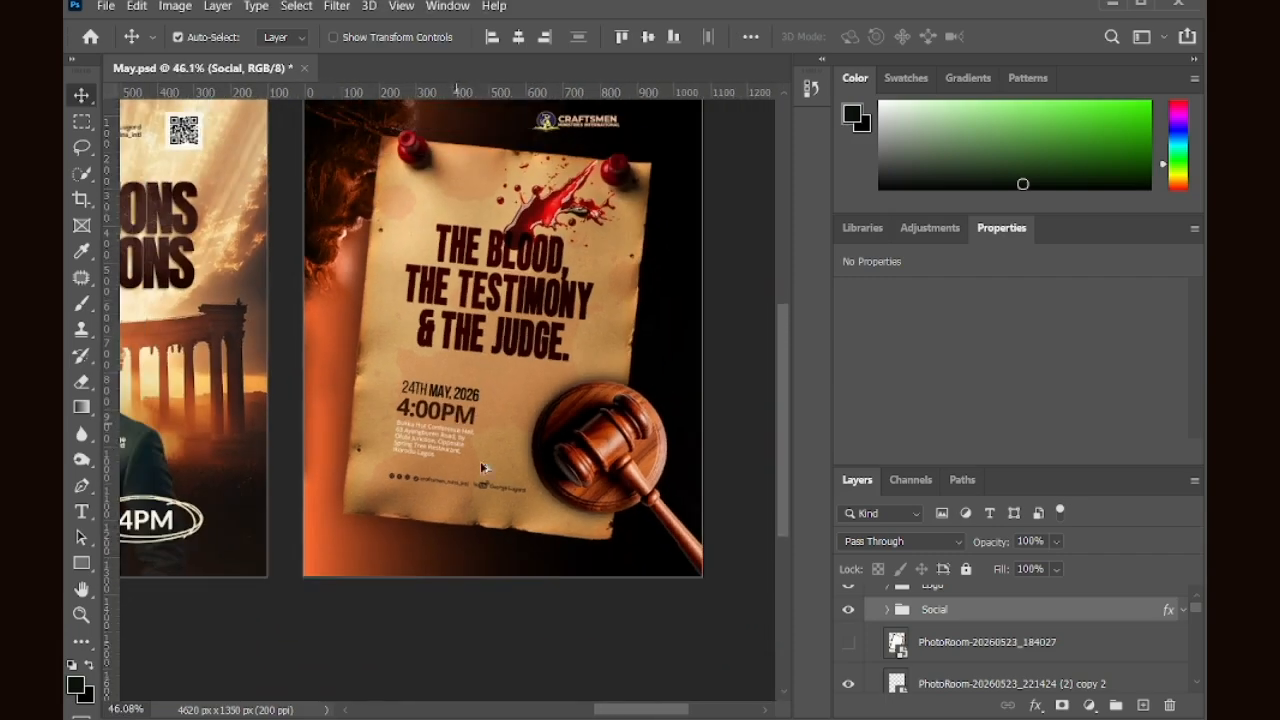
scroll(552, 480, "up", 2)
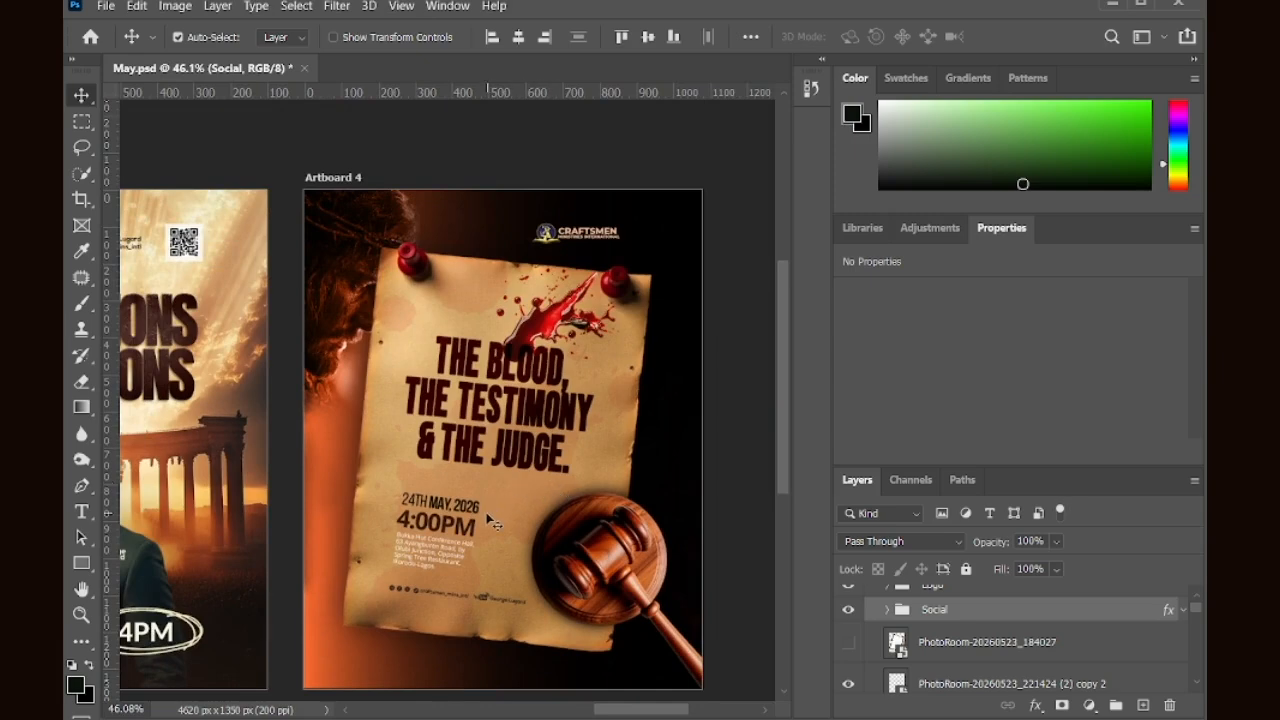
Step: Move the title up 10 px and the date, time and address texts together down 10 px
left_click(530, 410)
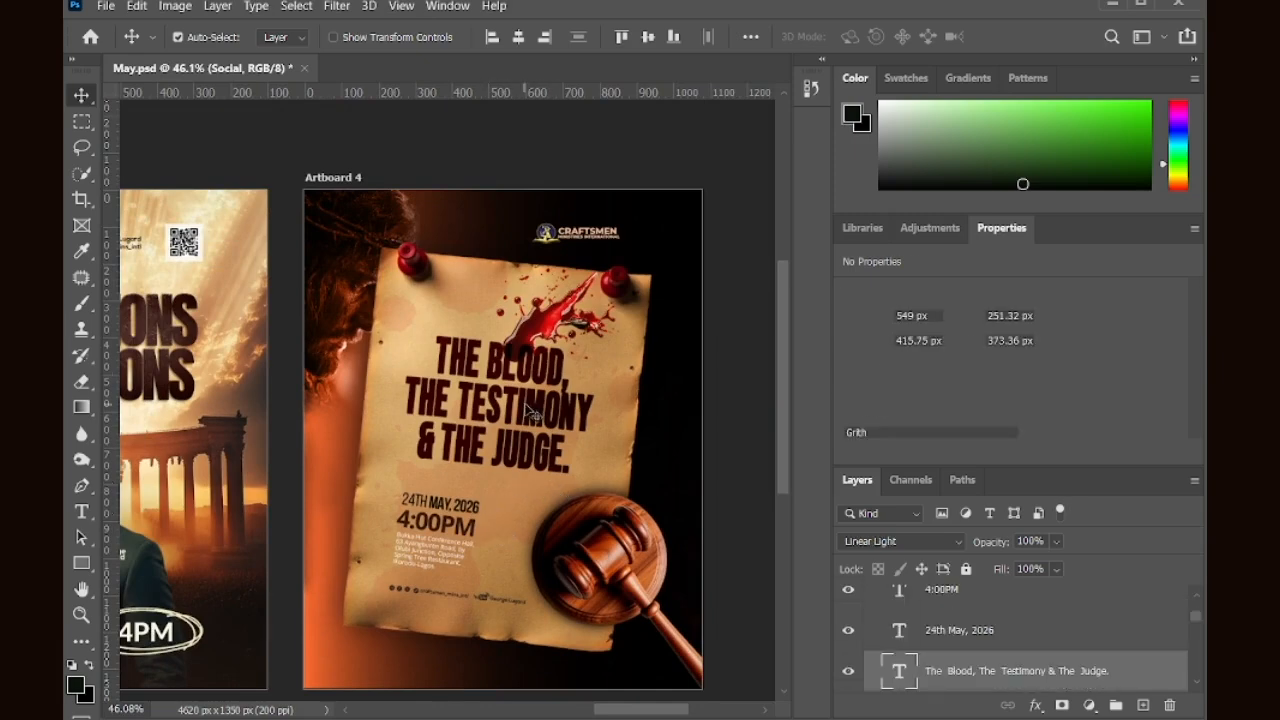
left_click(431, 556)
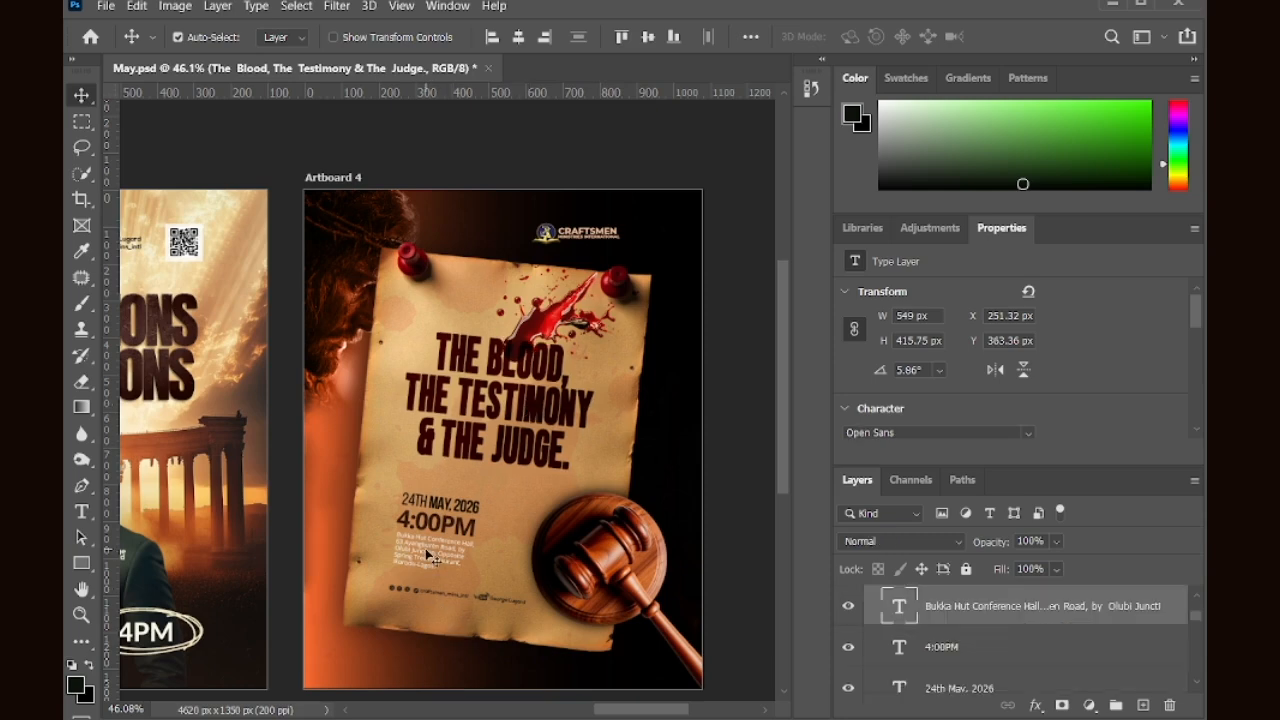
left_click(456, 515, "shift")
left_click(456, 510, "shift")
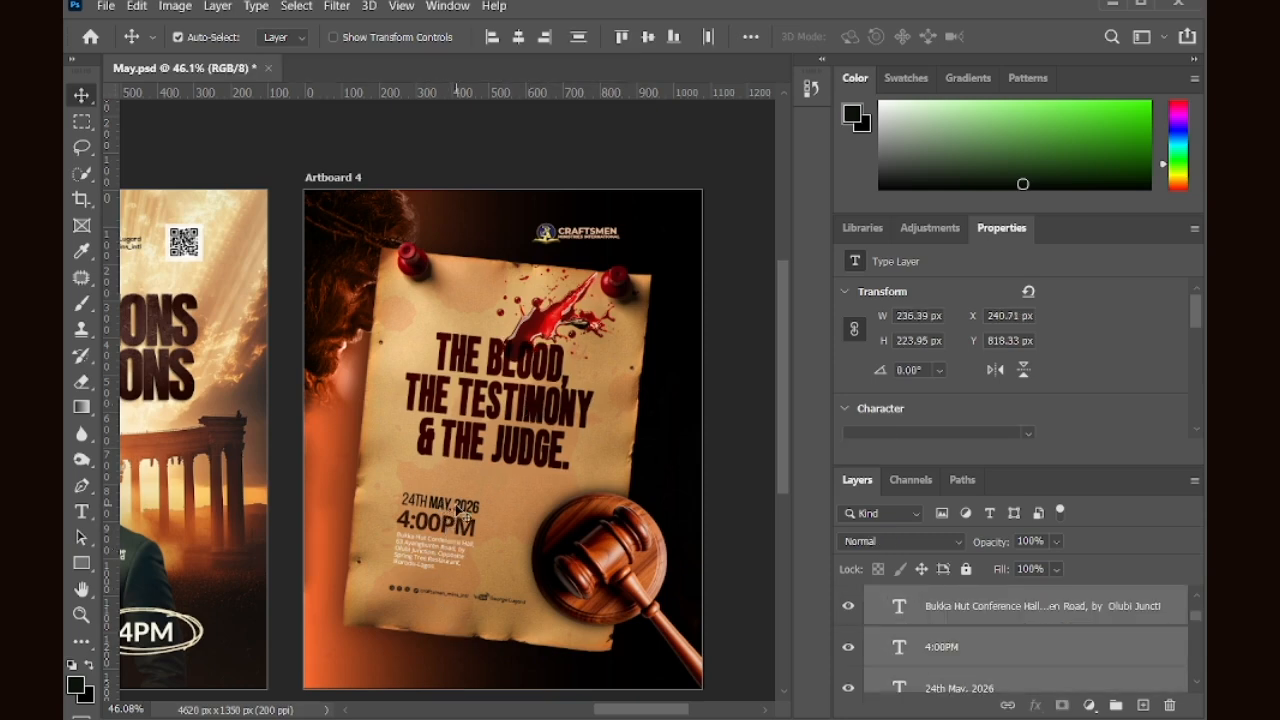
key("shift+Down")
scroll(456, 510, "up", 5)
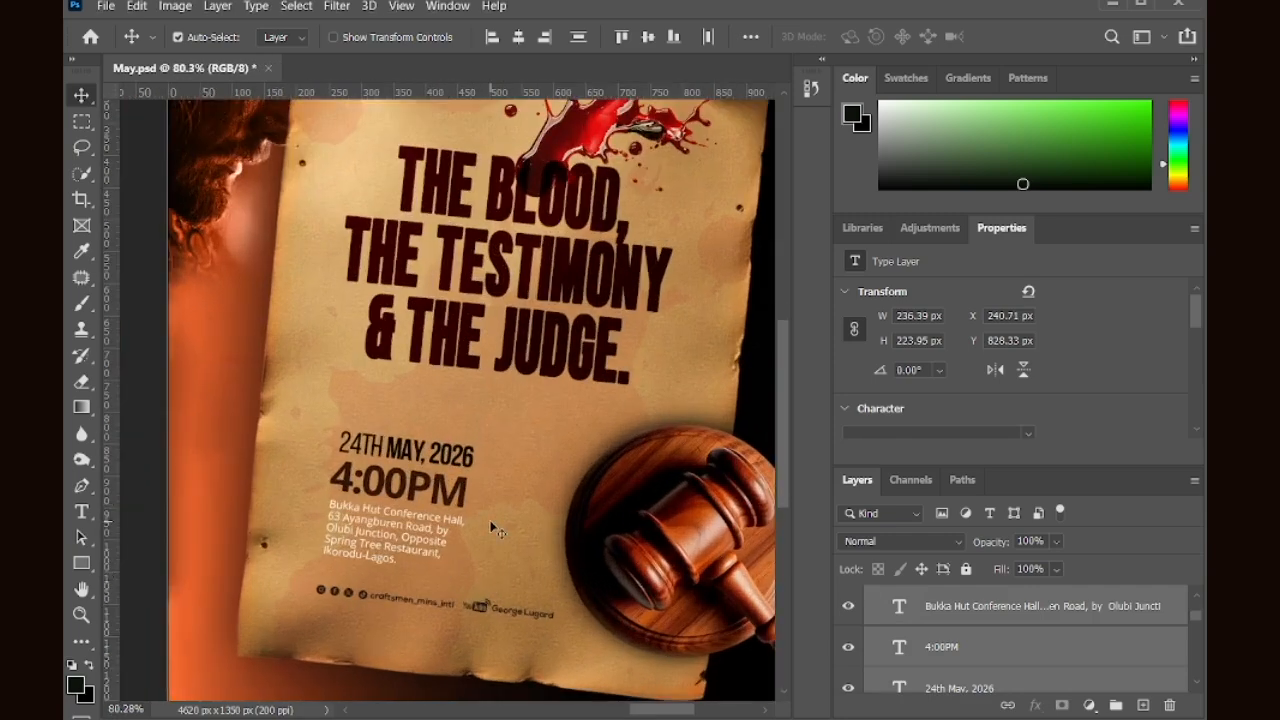
Step: Scale the date, time and address texts together to about 234.61 by 222.1 px
key("ctrl")
key("ctrl+t")
left_click_drag(497, 453, 497, 453)
key("Return")
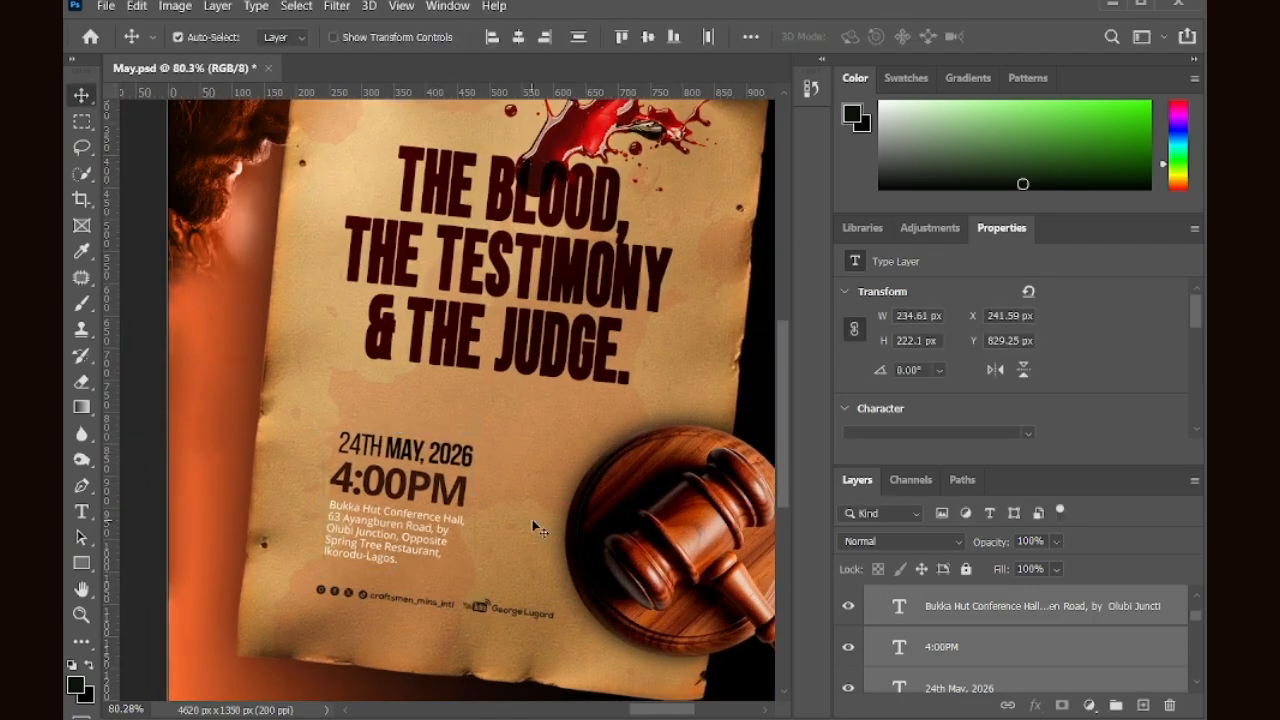
scroll(499, 556, "up", 2)
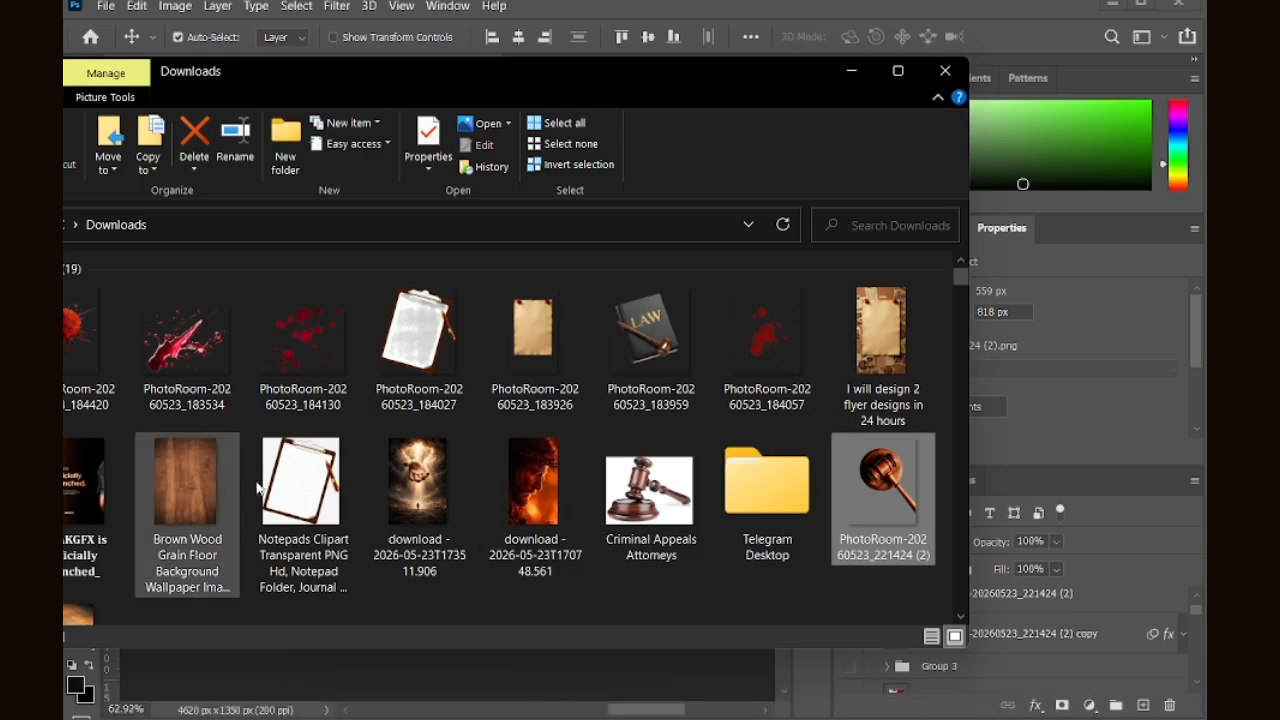
Step: Place the open book image "Baixar livro antigo isolado em branco gratuitamente" from the Downloads folder onto Artboard 4
scroll(445, 507, "down", 1)
scroll(445, 507, "up", 1)
scroll(445, 507, "down", 1)
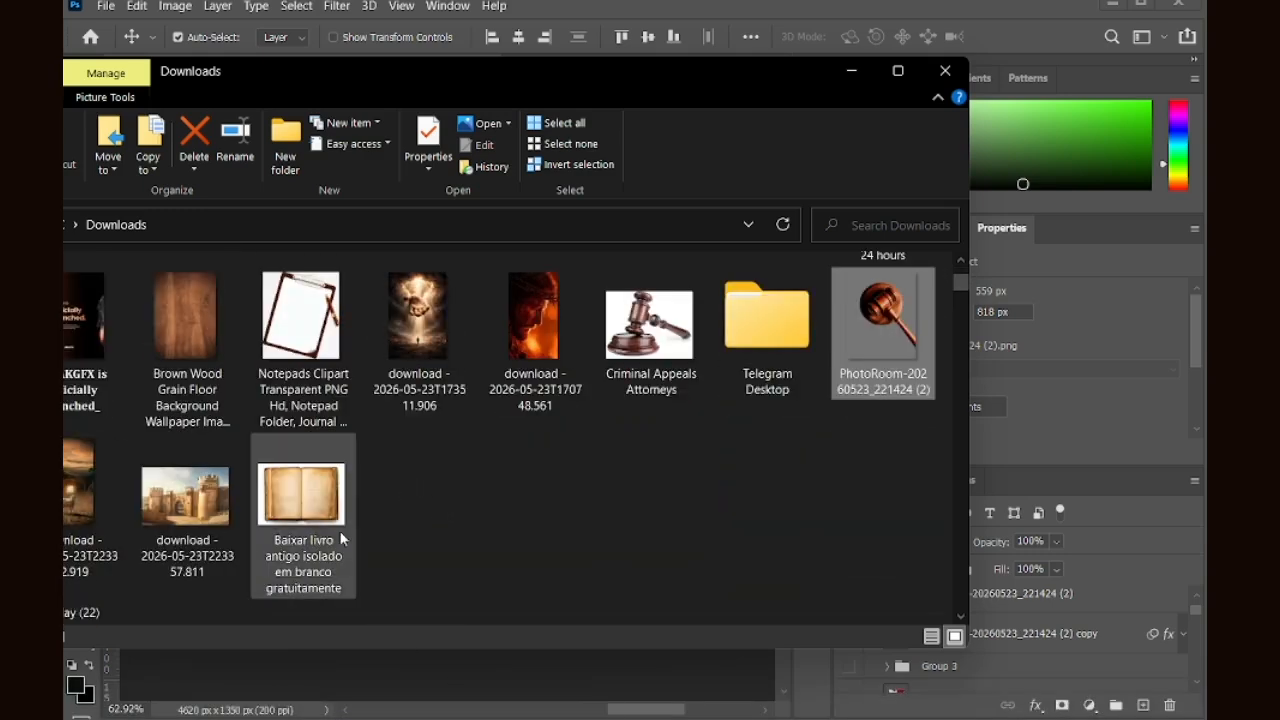
left_click_drag(293, 495, 405, 689)
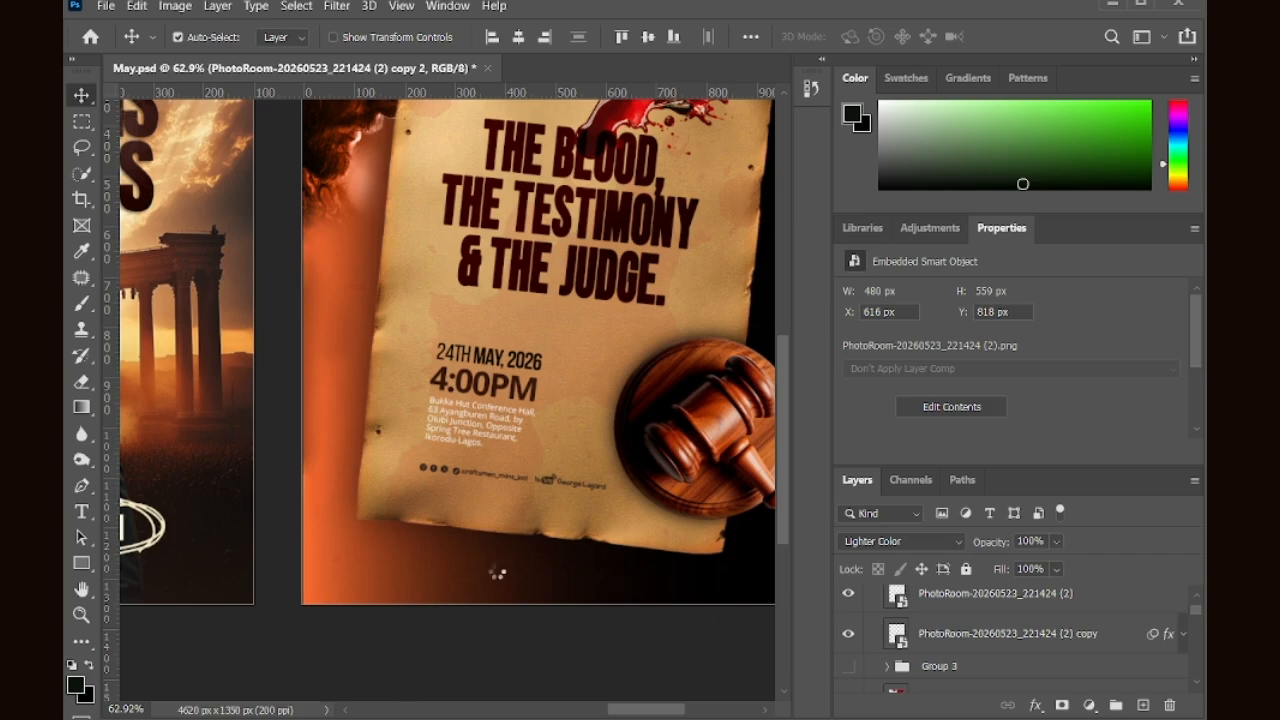
left_click(1018, 37)
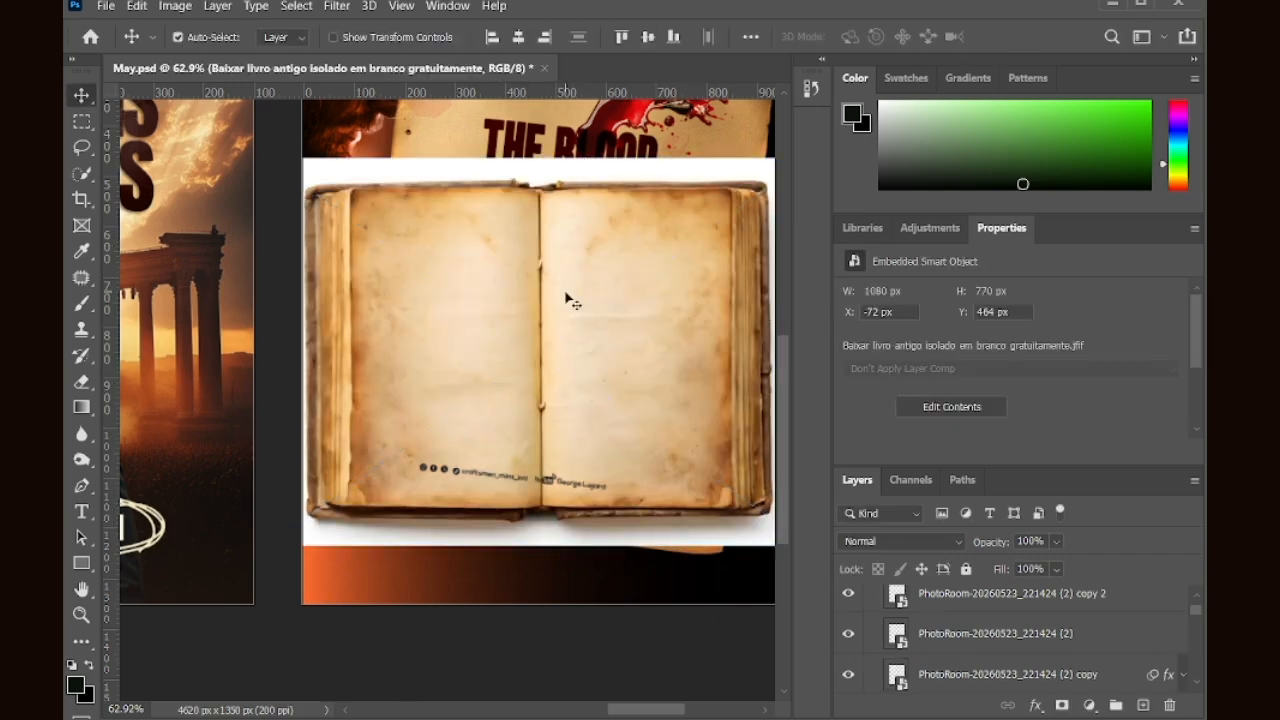
Step: Centre the book image horizontally on the artboard, scale it to 966 by 689 px and move it up over the parchment
scroll(568, 298, "up", 2)
scroll(562, 310, "right", 4)
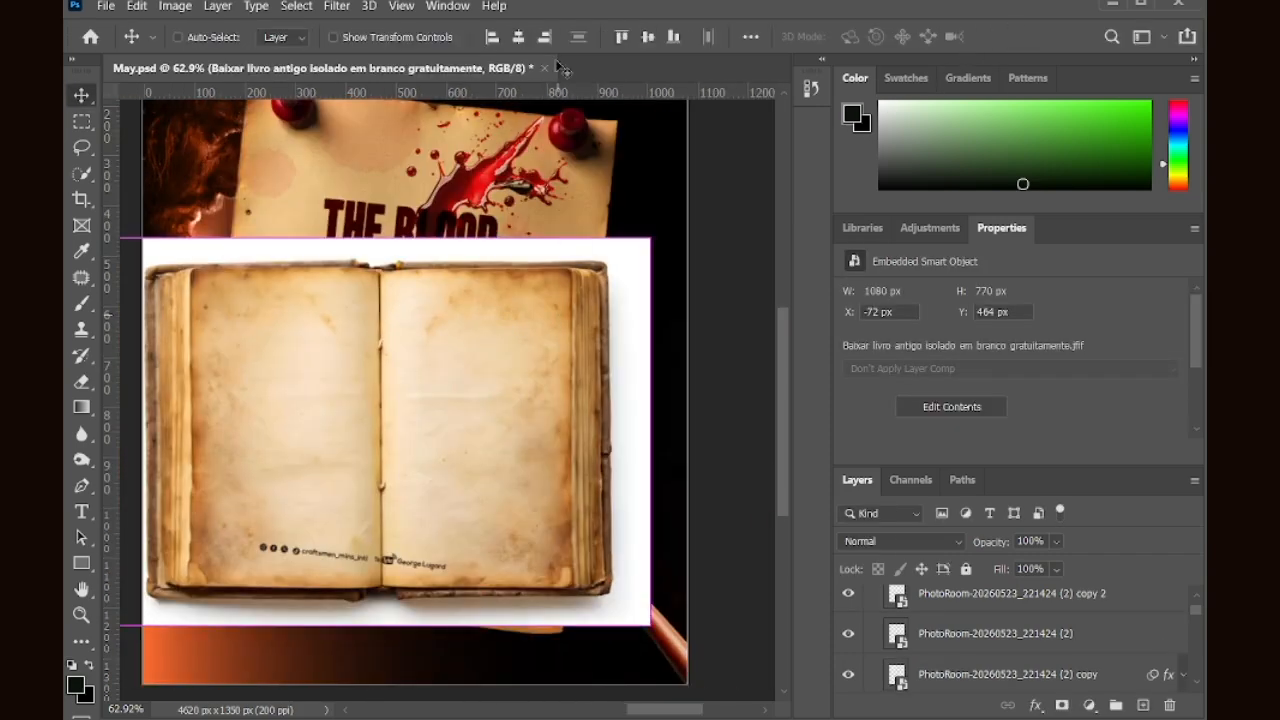
left_click(518, 37)
key("ctrl+t")
left_click_drag(415, 238, 413, 278)
key("Return")
left_click_drag(440, 478, 438, 378)
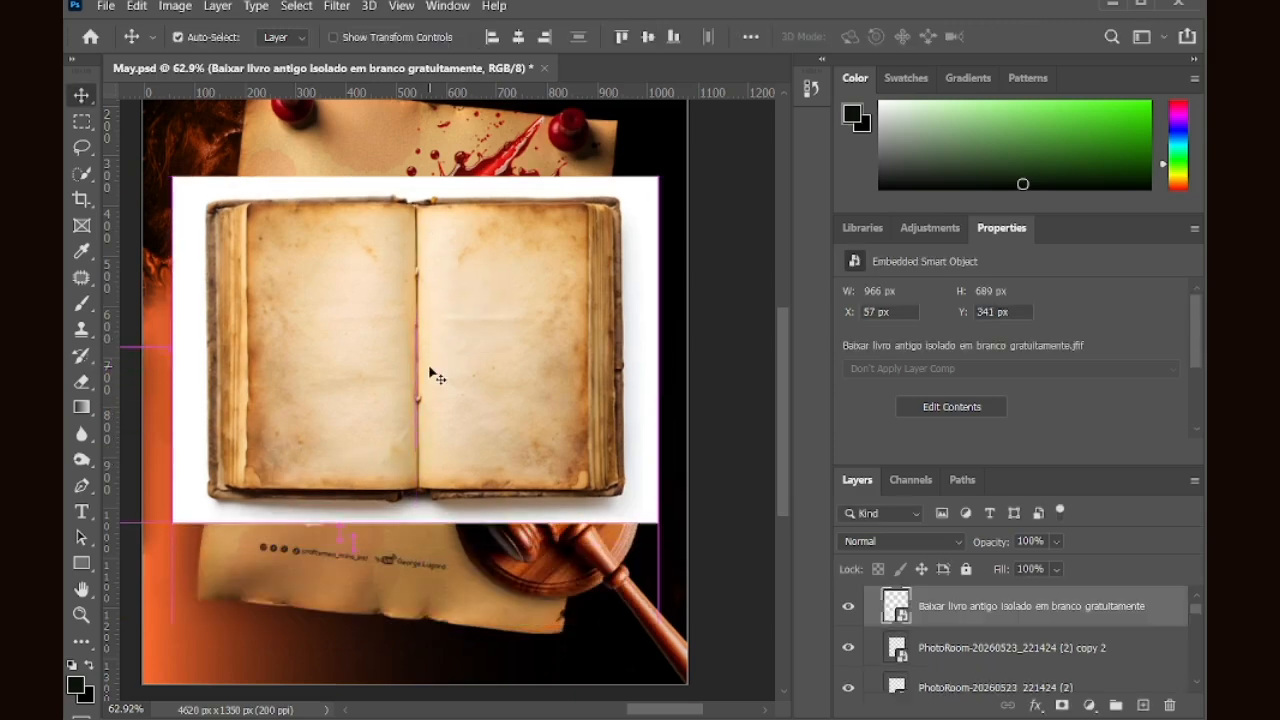
Step: Select the white background around the book with the Magic Wand, including part of the shadow beneath it
right_click(78, 173)
left_click(184, 208)
left_click(186, 201)
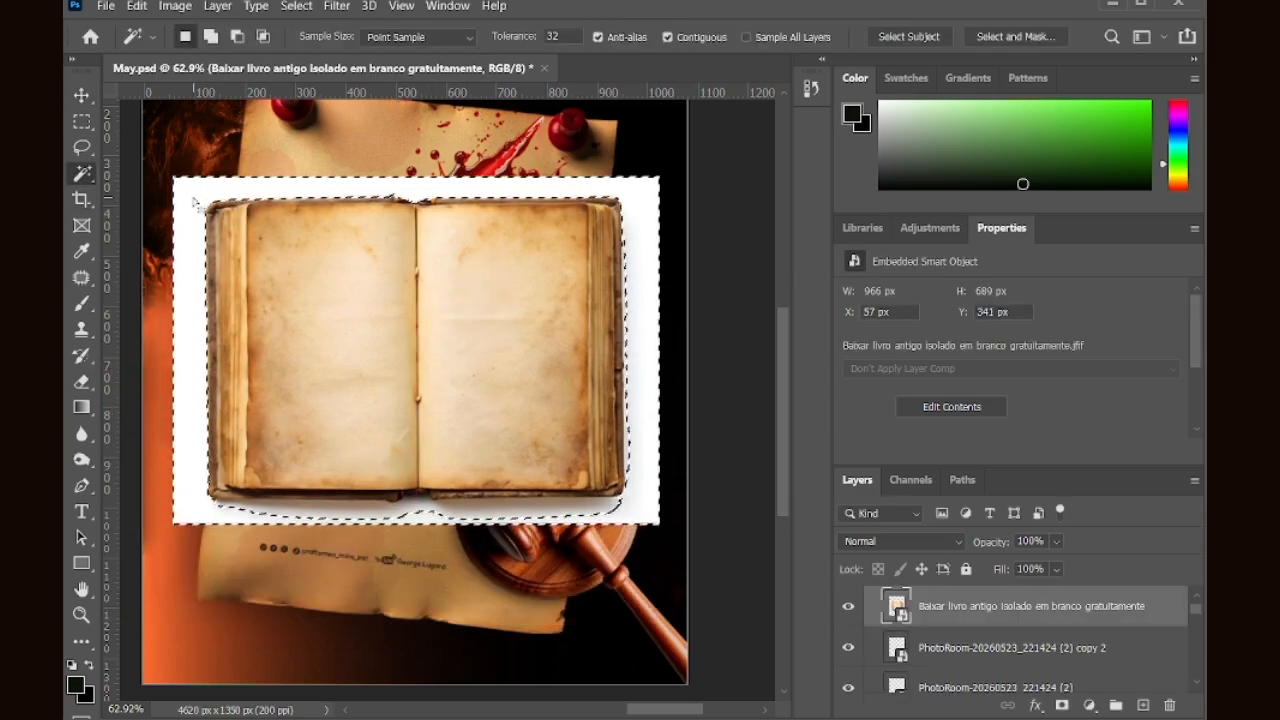
left_click(293, 510)
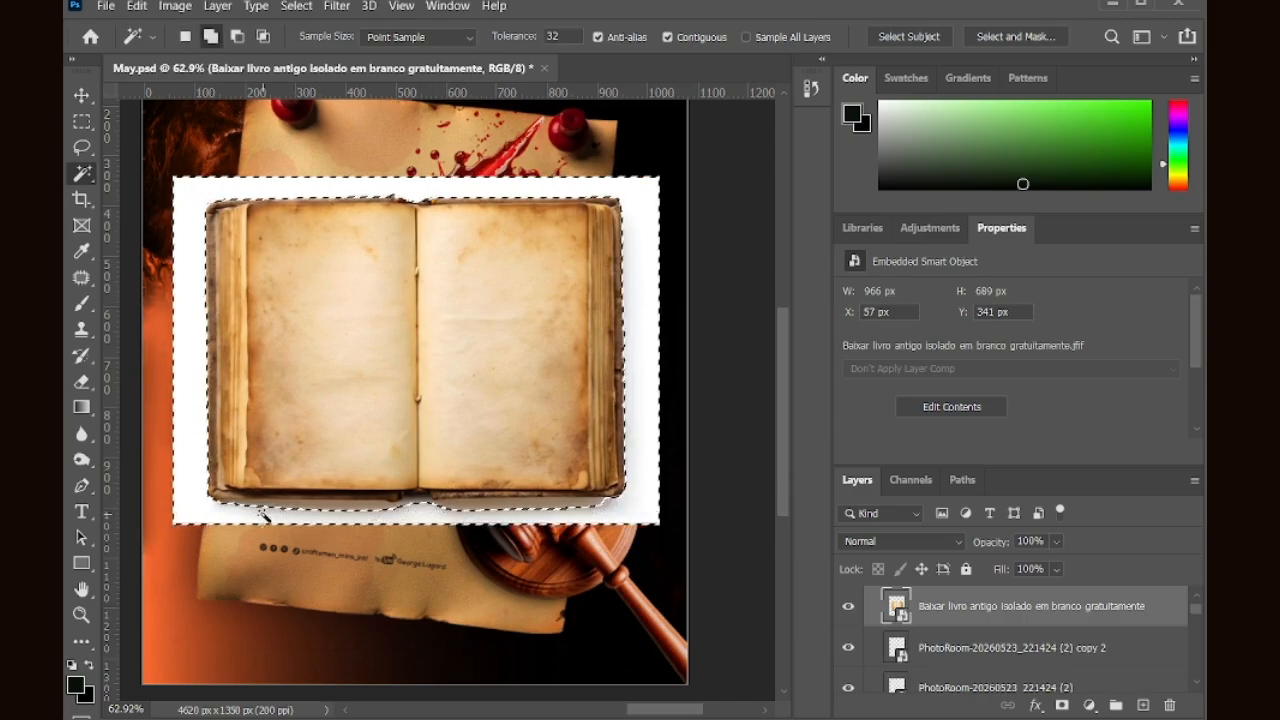
Step: Add the remaining shadow strips under both halves of the book to the background selection
scroll(293, 510, "up", 5)
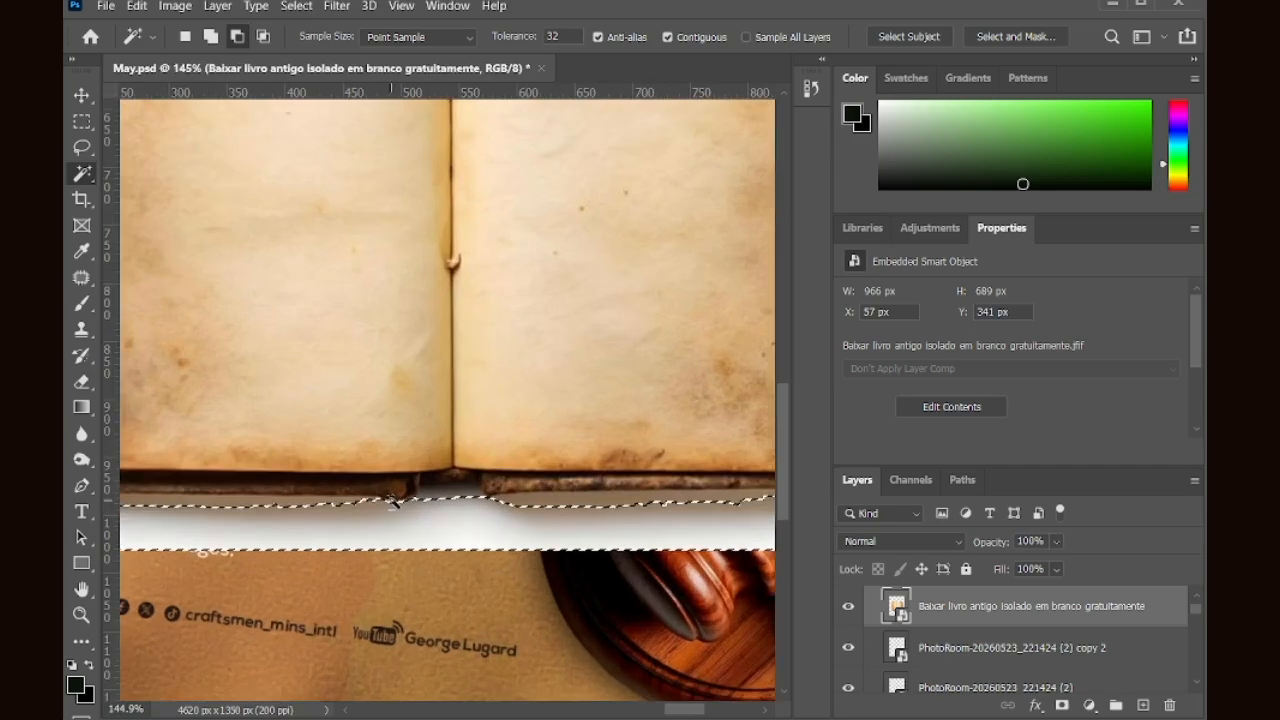
left_click(523, 497, "shift")
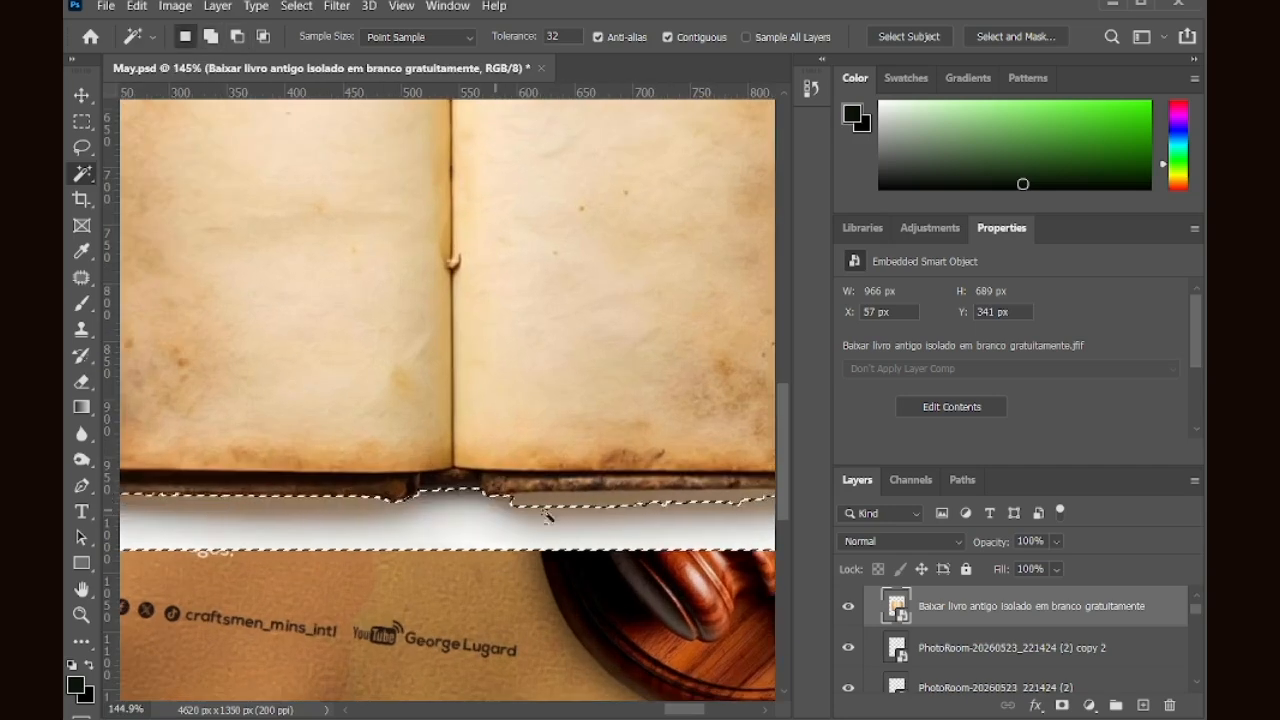
left_click(564, 501, "shift")
scroll(380, 482, "down", 3)
scroll(228, 497, "up", 2)
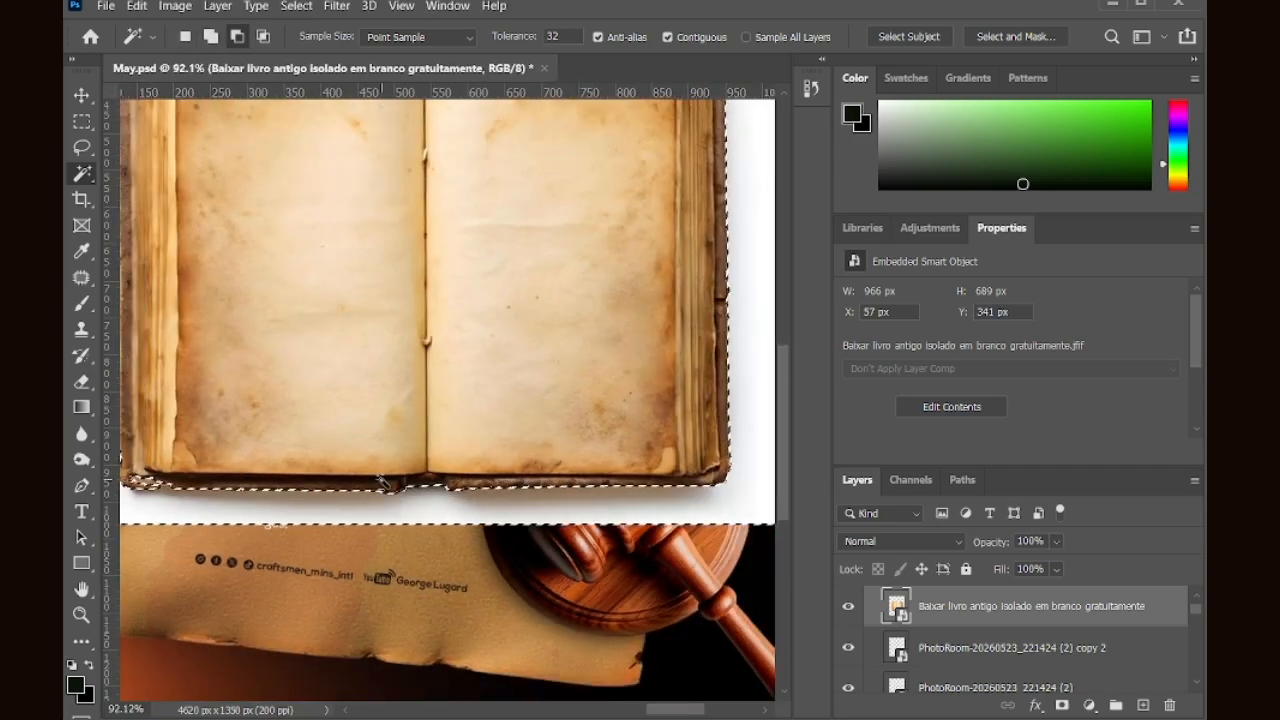
Step: Clean up the selection along the book's lower-left edge with the Magic Wand and Lasso so it follows the cover
scroll(228, 497, "up", 1)
left_click(223, 482, "alt")
left_click(270, 496, "shift")
left_click(386, 501, "shift")
key("l")
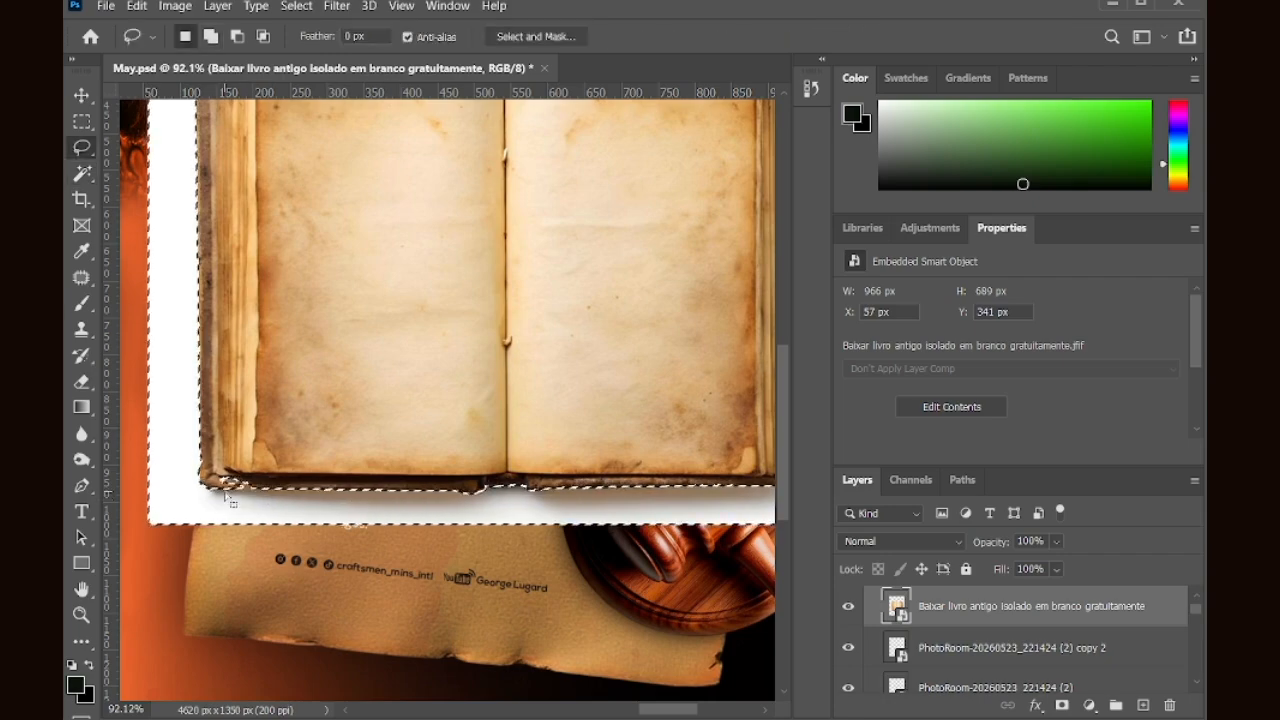
mouse_move(269, 488)
left_mouse_down()
mouse_move(231, 460)
mouse_move(208, 489)
mouse_move(262, 480)
left_mouse_up()
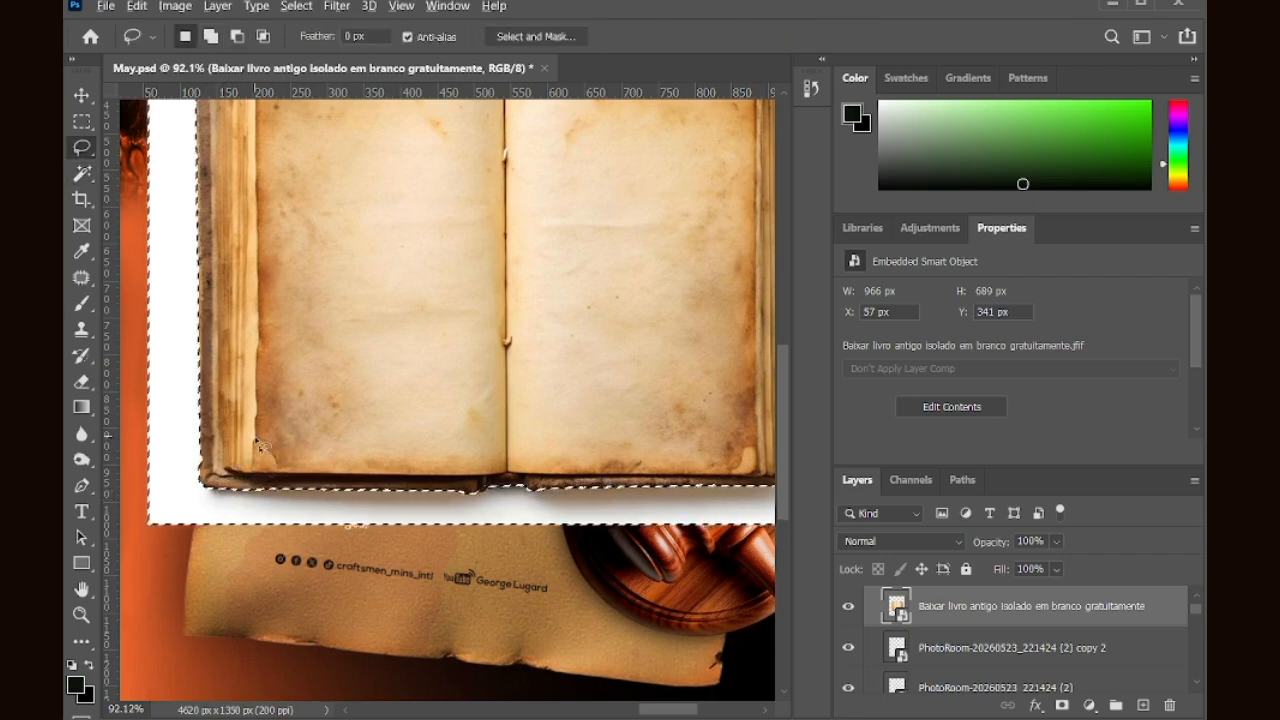
Step: Mask out the selected white background on the book layer so only the book stays over the poster
scroll(270, 484, "down", 4)
scroll(371, 334, "up", 4)
scroll(369, 330, "down", 2)
scroll(370, 334, "down", 2)
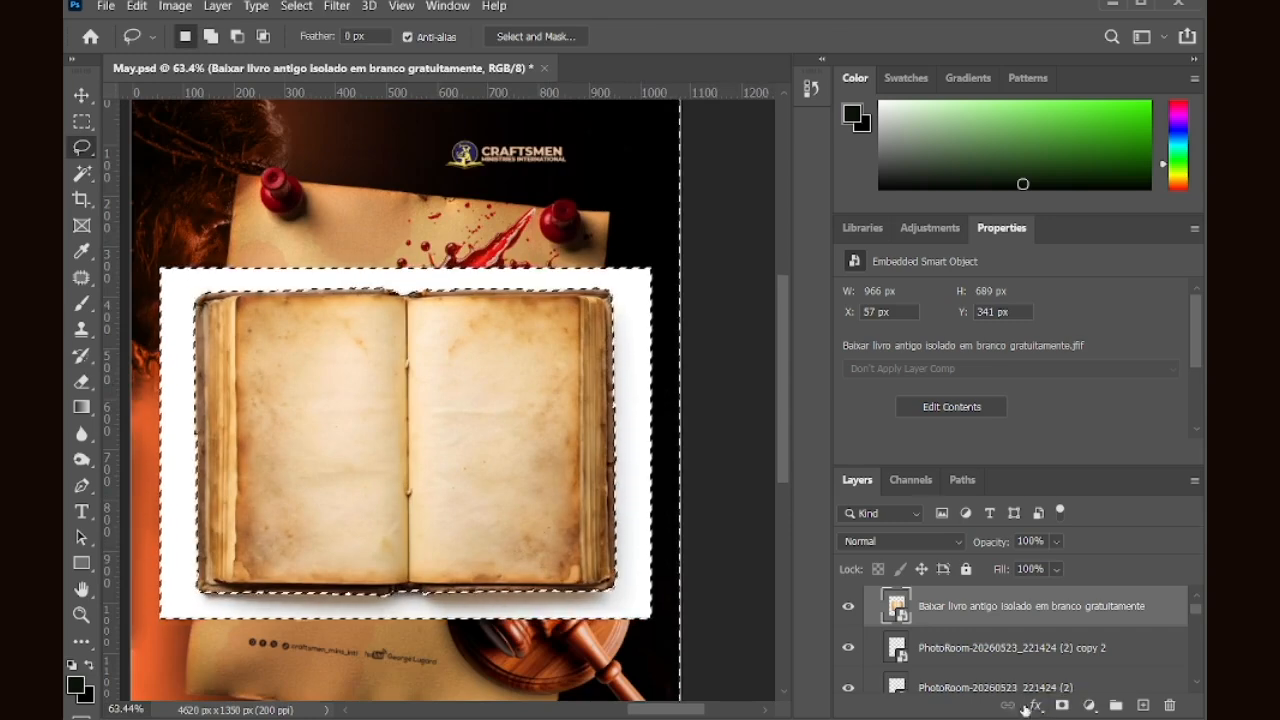
left_click(1063, 703)
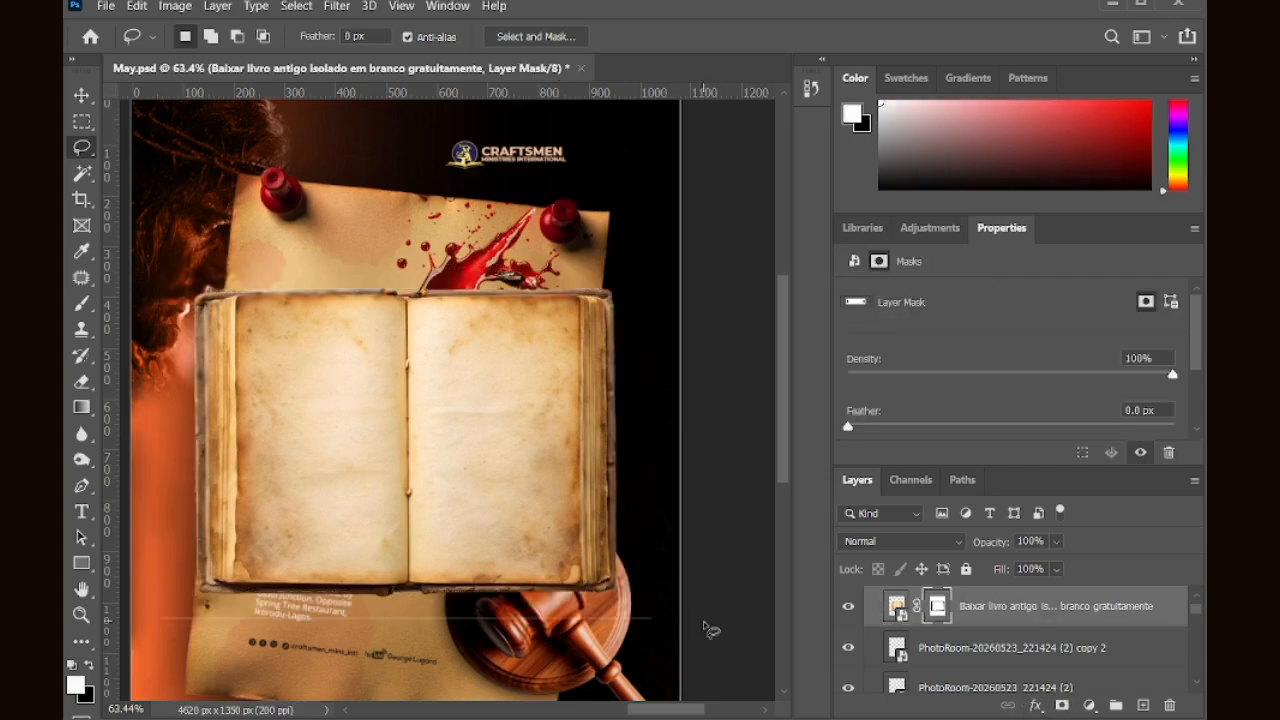
Step: Erase the leftover thin background outline around the book on its layer mask with a 40 px Eraser
key("e")
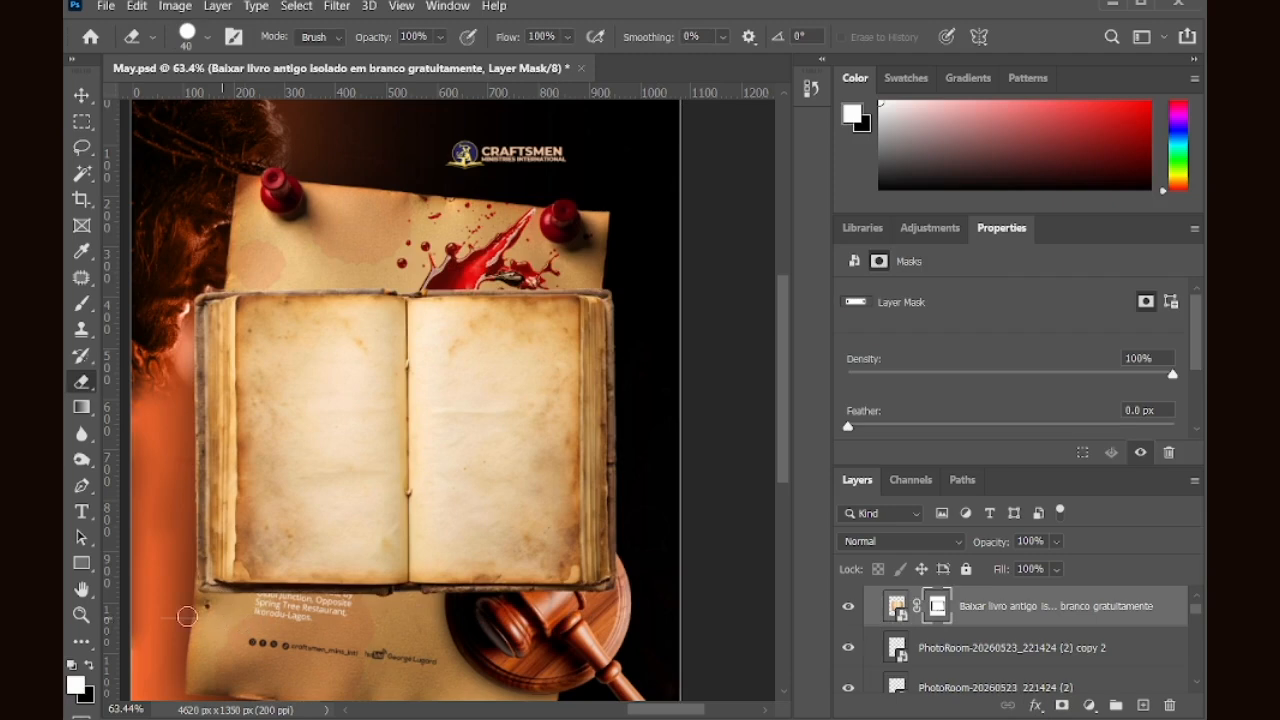
scroll(677, 640, "up", 3)
scroll(634, 563, "down", 2)
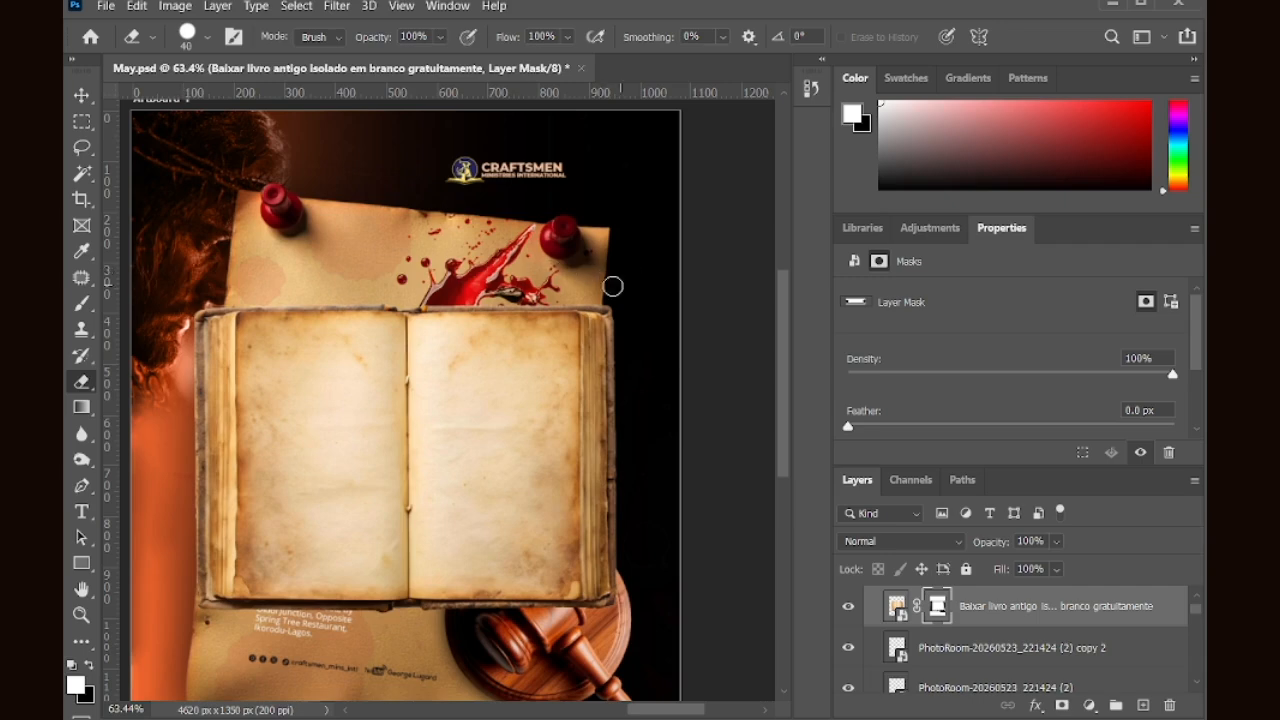
Step: Merge the book's mask into the image by rasterizing it, and convert the cut-out to a smart object bounded by the book
key("v")
right_click(949, 620)
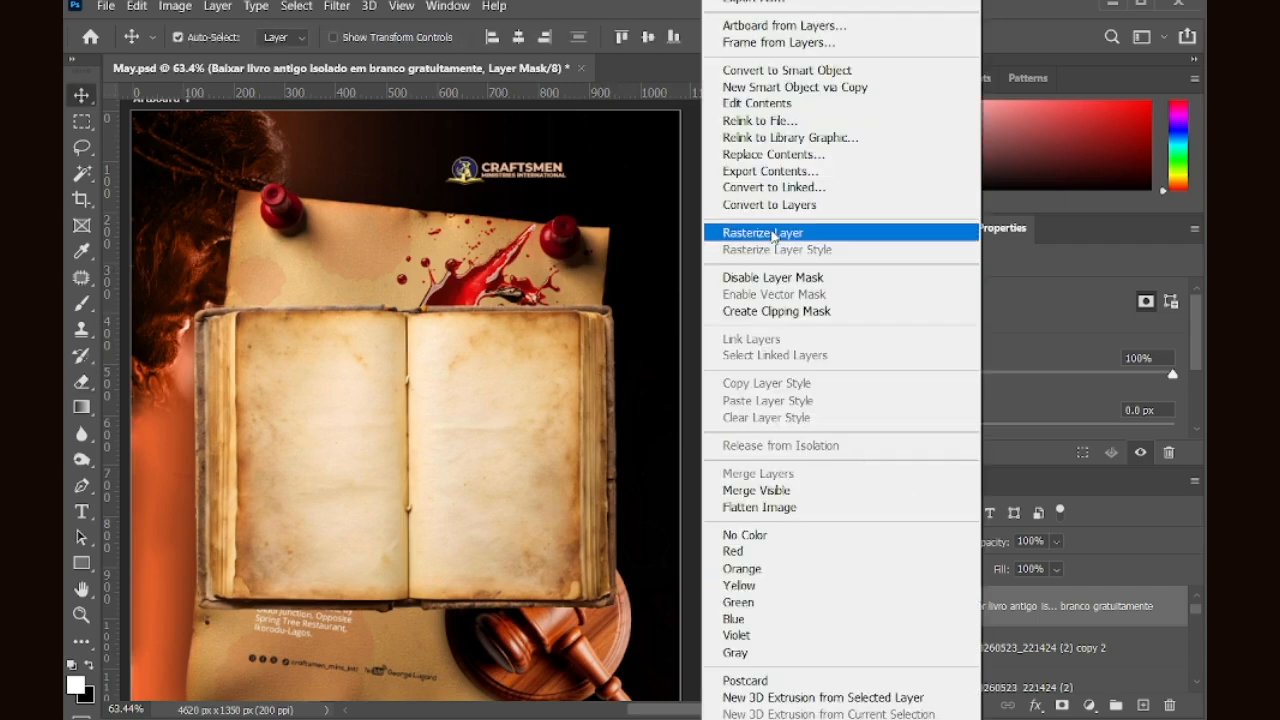
left_click(776, 72)
key("ctrl+t")
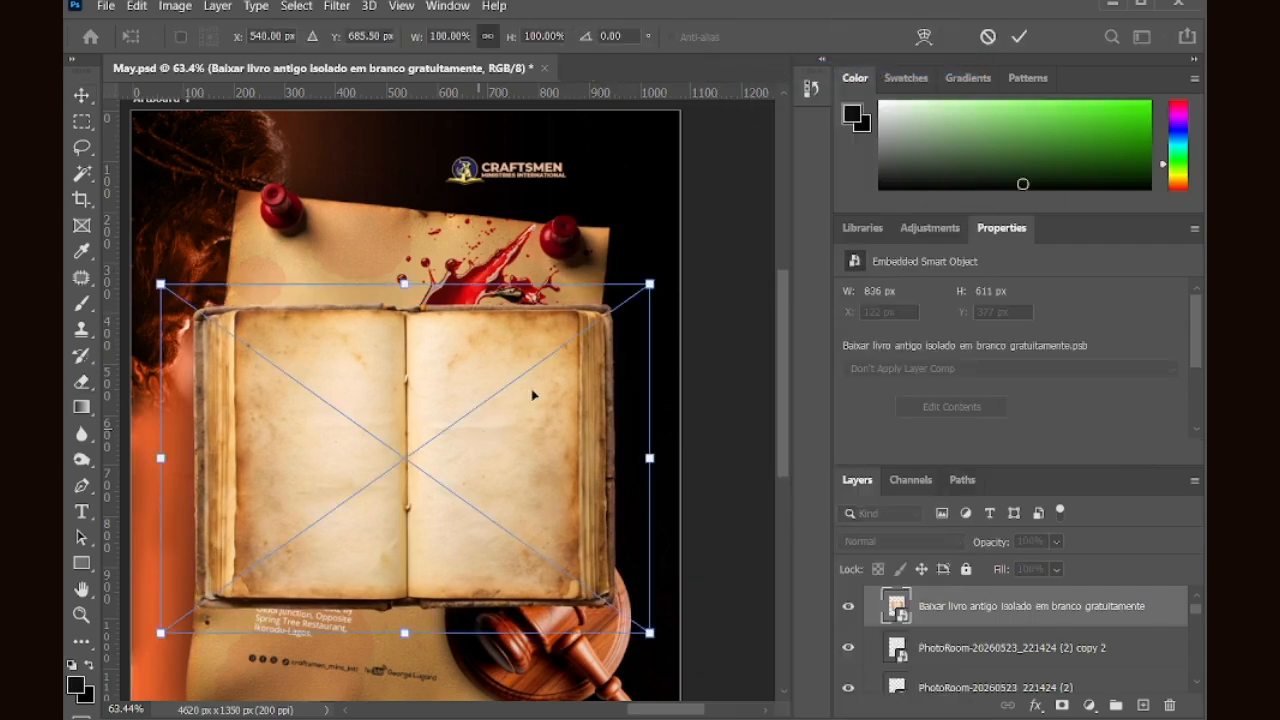
key("Return")
right_click(949, 606)
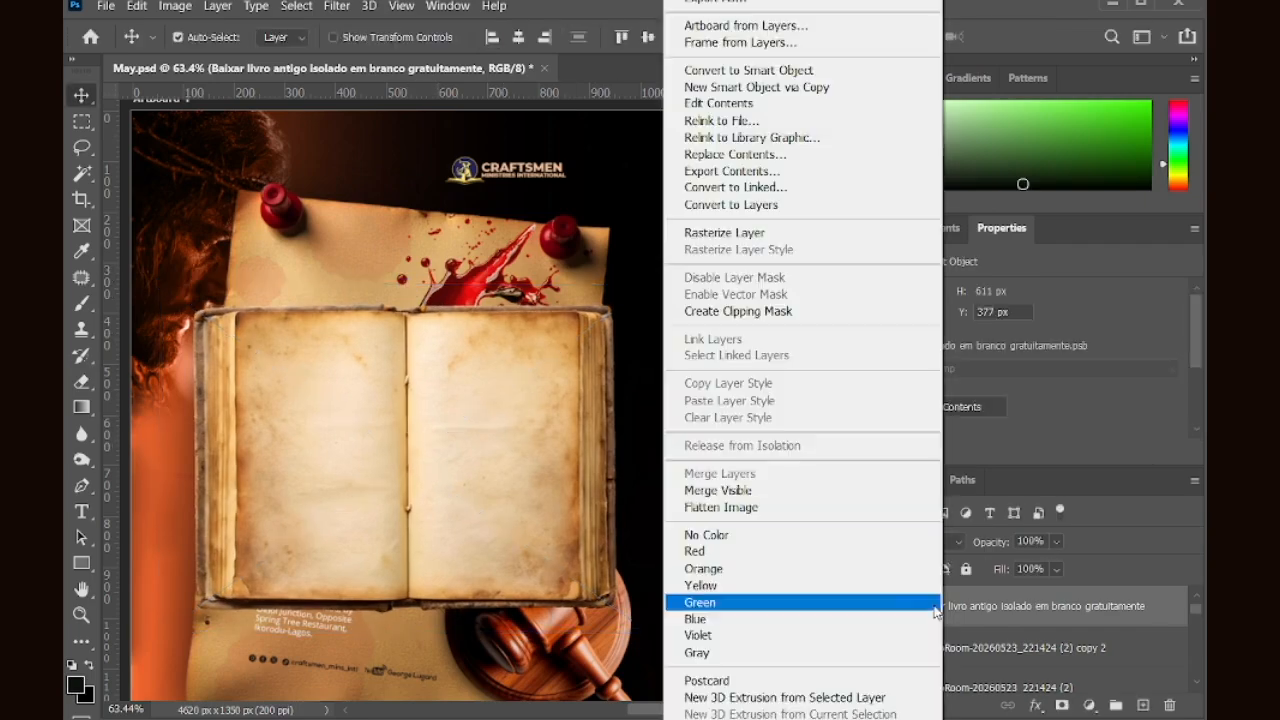
left_click(753, 242)
right_click(965, 618)
left_click(782, 162)
Step: Scale the book down, rotate it clockwise and place it partly off the artboard's lower-left corner, at X -82 px, Y 980 px
key("ctrl+t")
left_click_drag(612, 305, 433, 437)
scroll(283, 470, "down", 3)
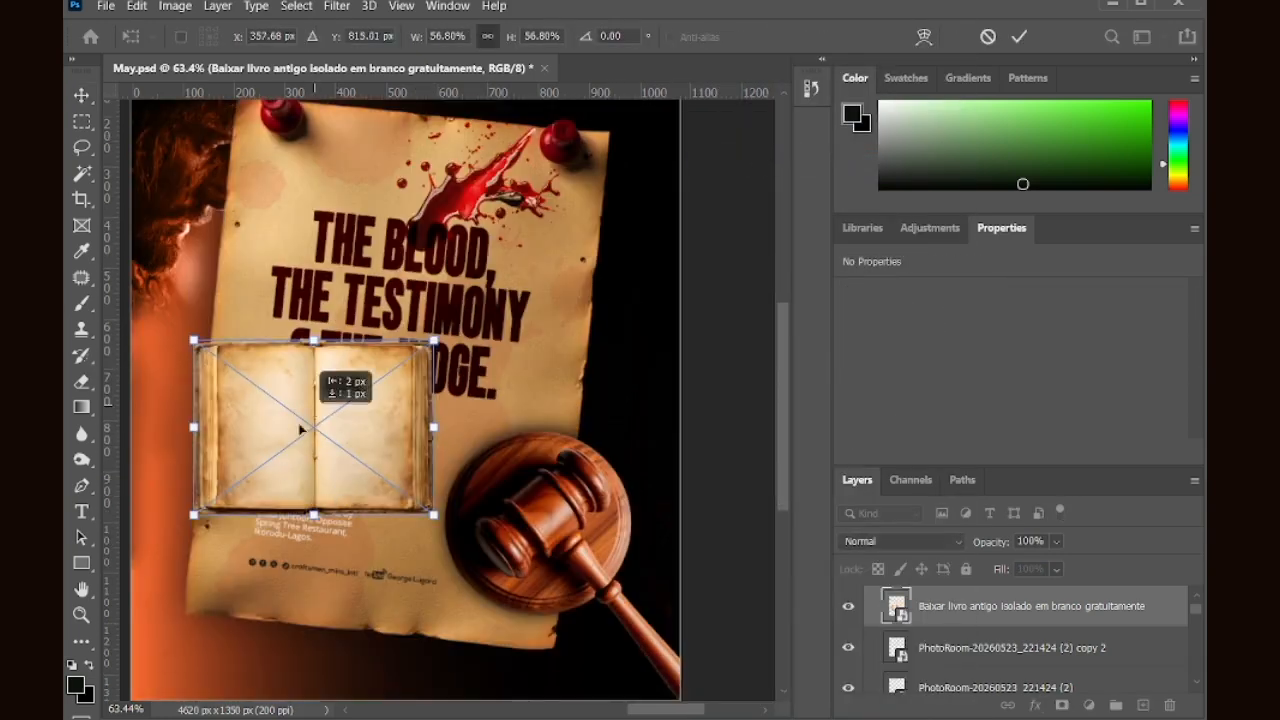
left_click_drag(313, 411, 215, 606)
scroll(377, 435, "down", 2)
left_click_drag(246, 552, 323, 484)
left_click_drag(403, 568, 347, 544)
left_click_drag(262, 428, 241, 543)
left_click_drag(337, 523, 354, 603)
left_click_drag(234, 571, 227, 558)
left_click(1019, 36)
scroll(634, 457, "down", 3)
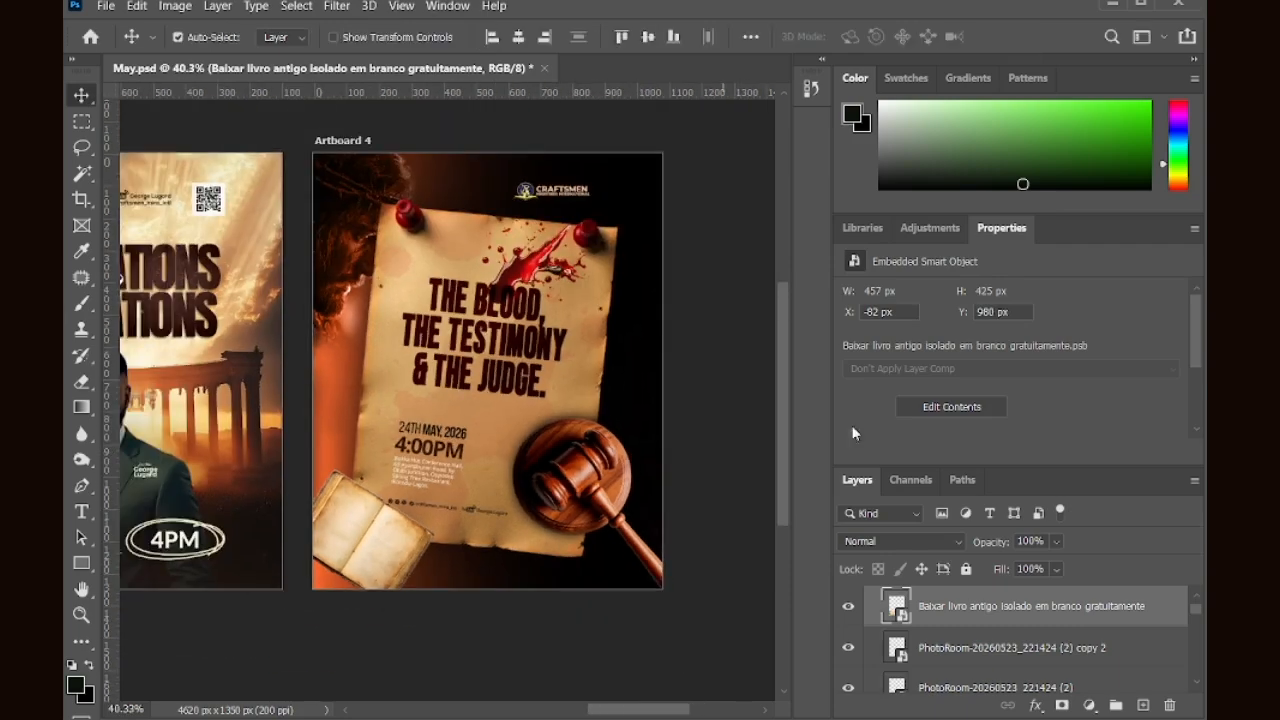
Step: Duplicate the book layer, put the copy beneath the original and give it a black Color Overlay at 100% opacity
scroll(354, 528, "up", 2)
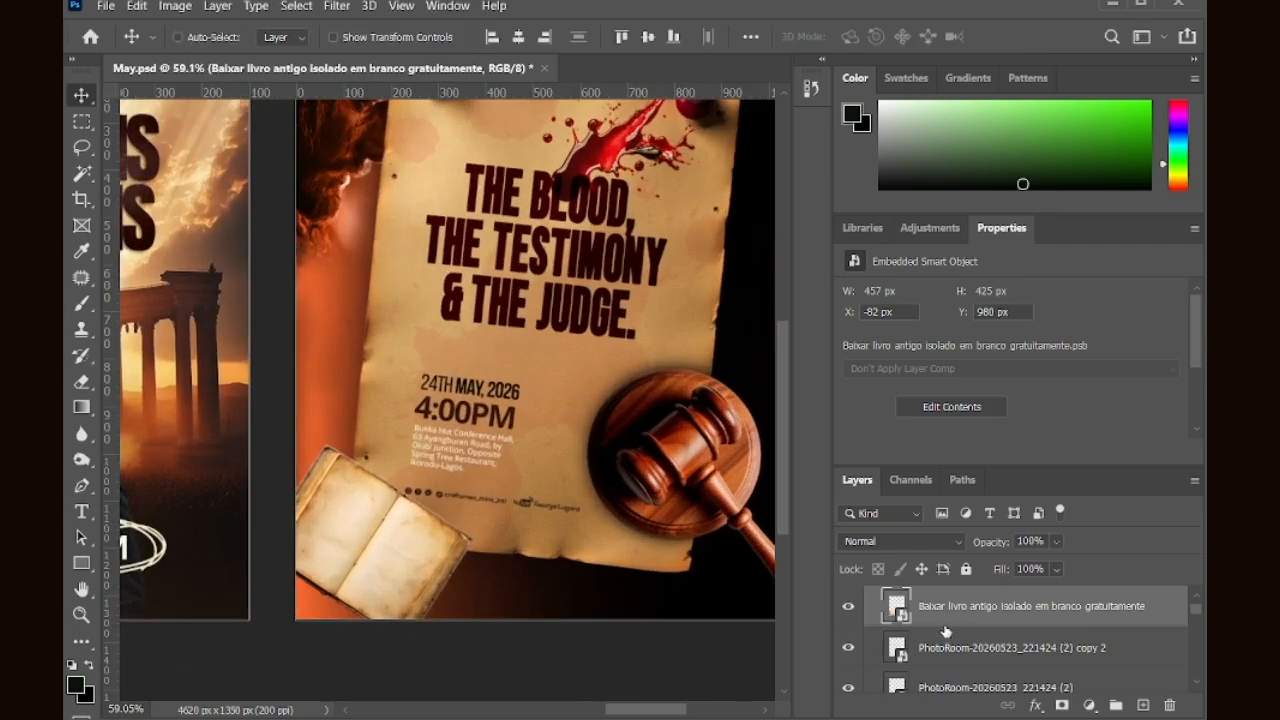
key("ctrl+j")
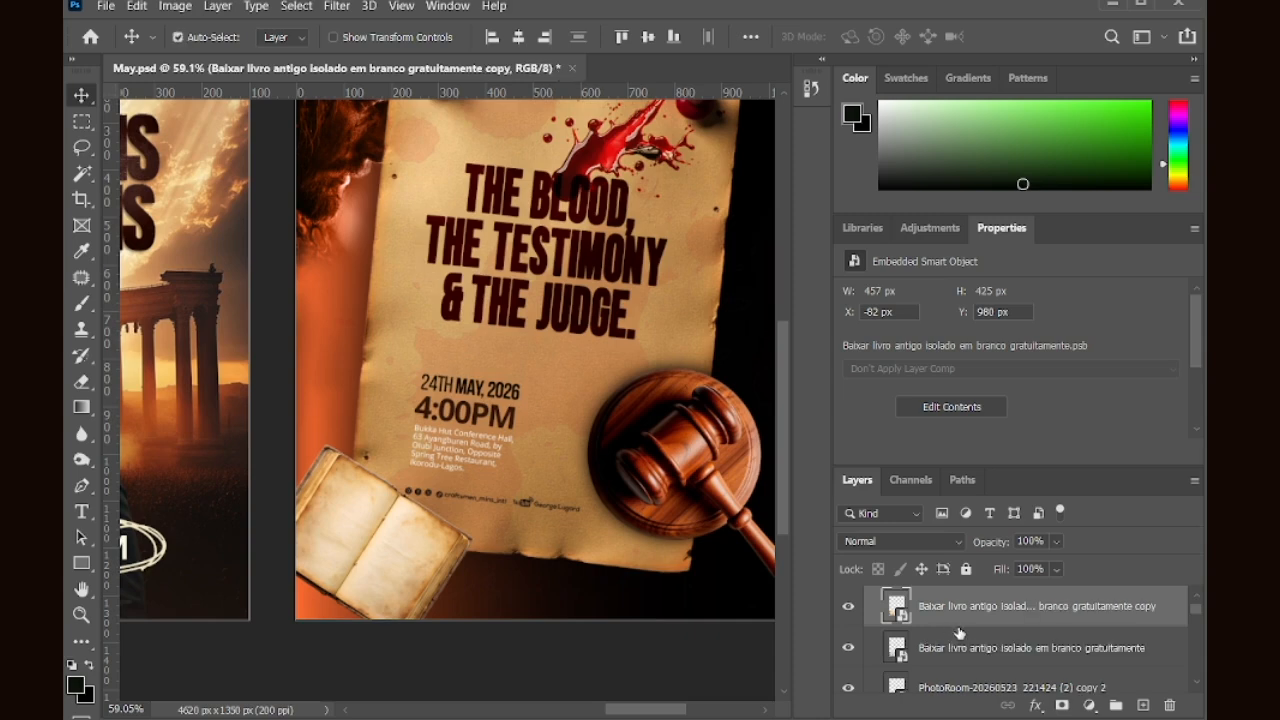
left_click_drag(987, 612, 982, 657)
left_click(1036, 706)
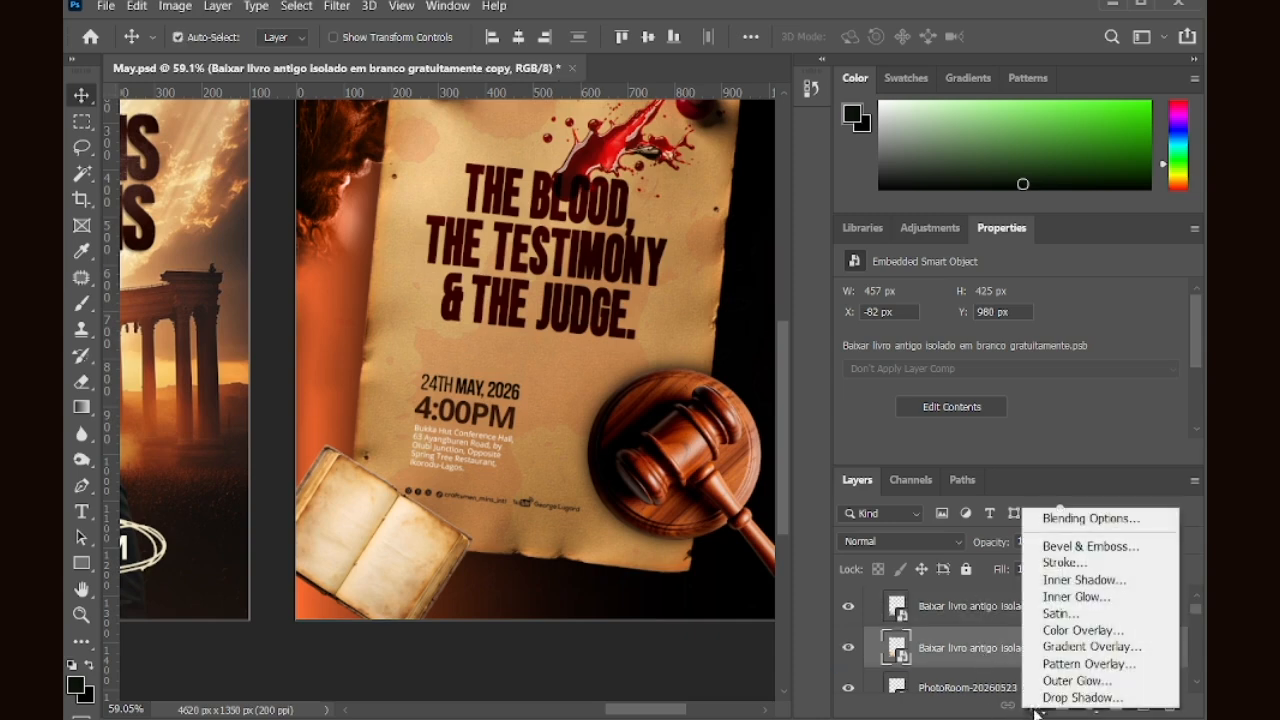
left_click(1073, 630)
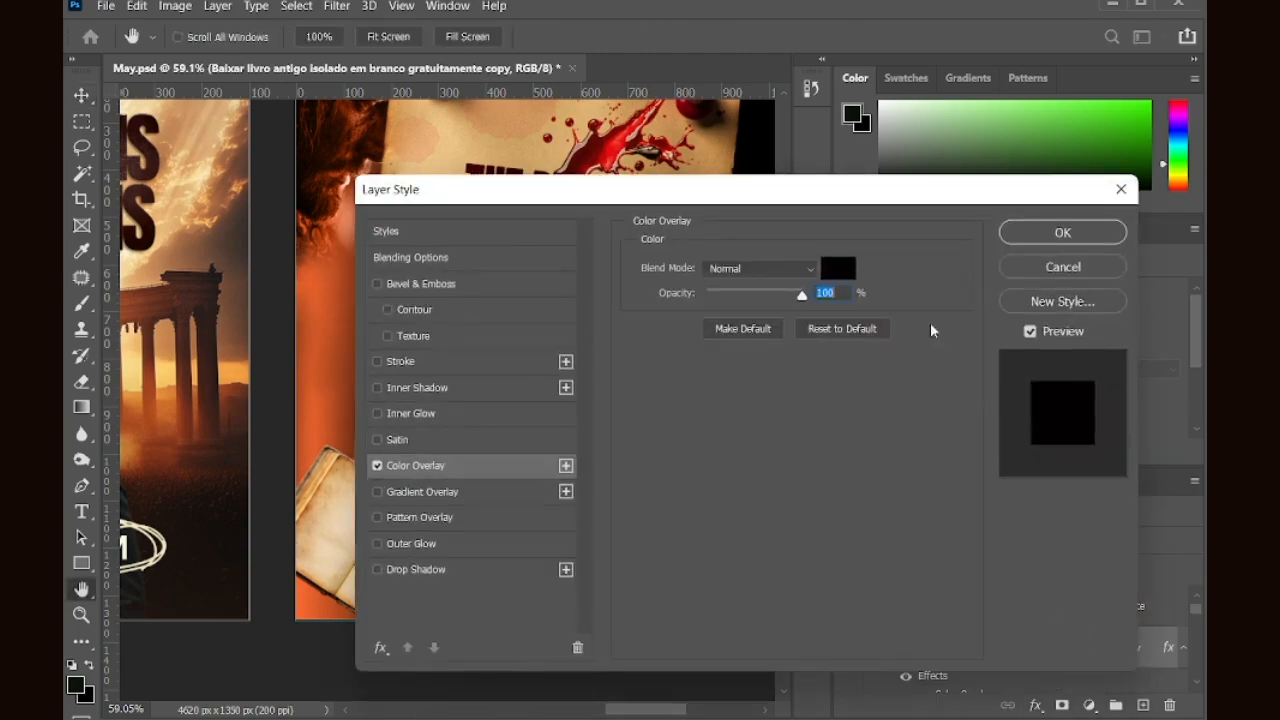
left_click(1060, 229)
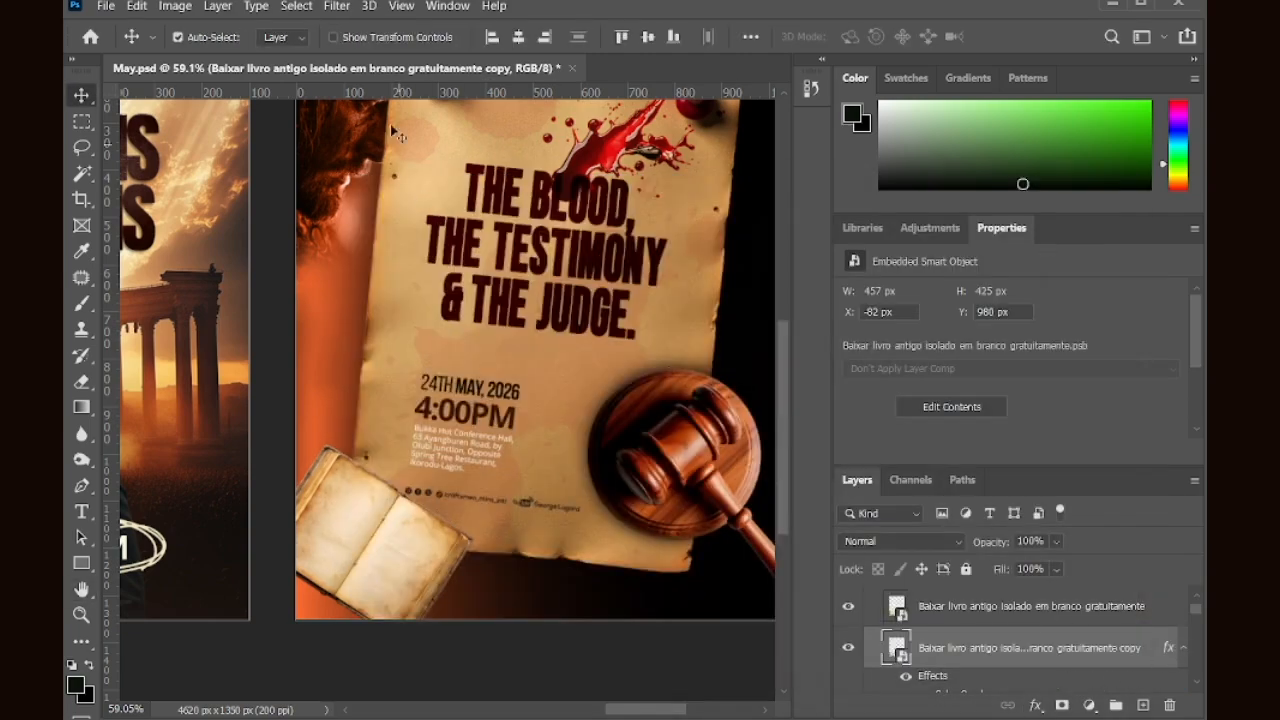
Step: Turn the black book copy into a soft shadow with a 16.6 px Gaussian Blur and 61% layer opacity
left_click(336, 6)
mouse_move(414, 217)
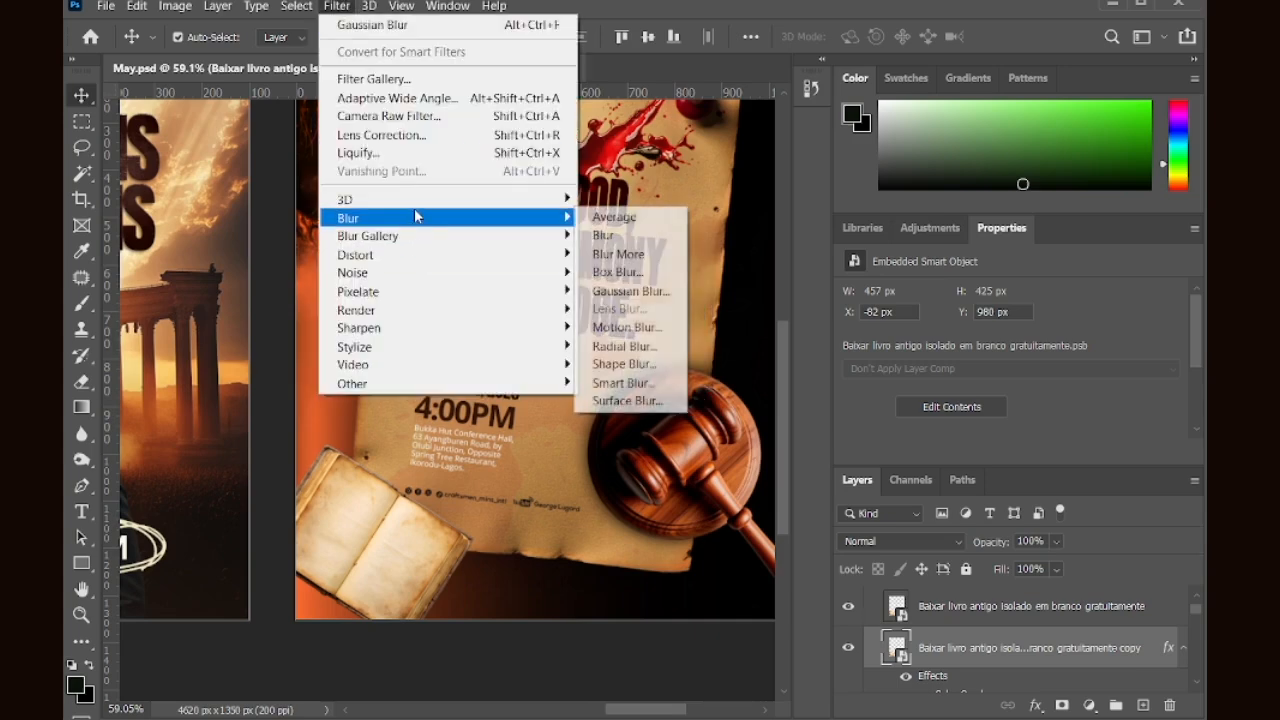
left_click(630, 291)
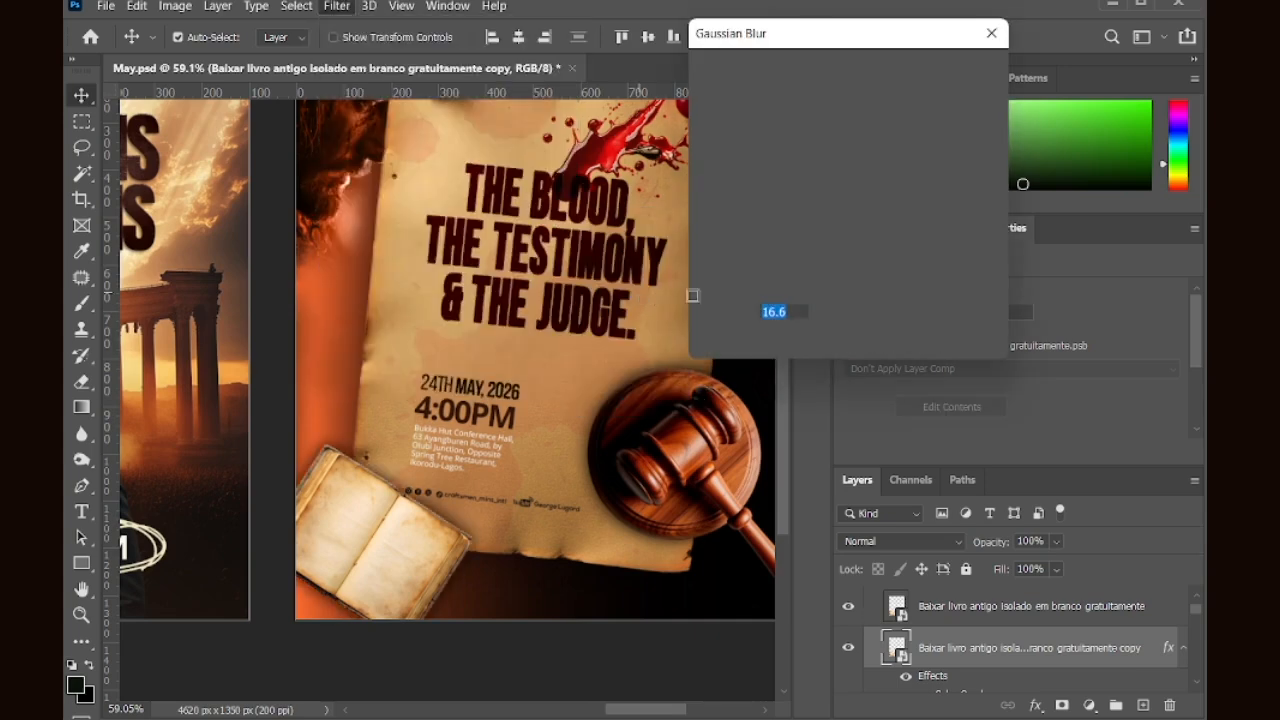
left_click(962, 73)
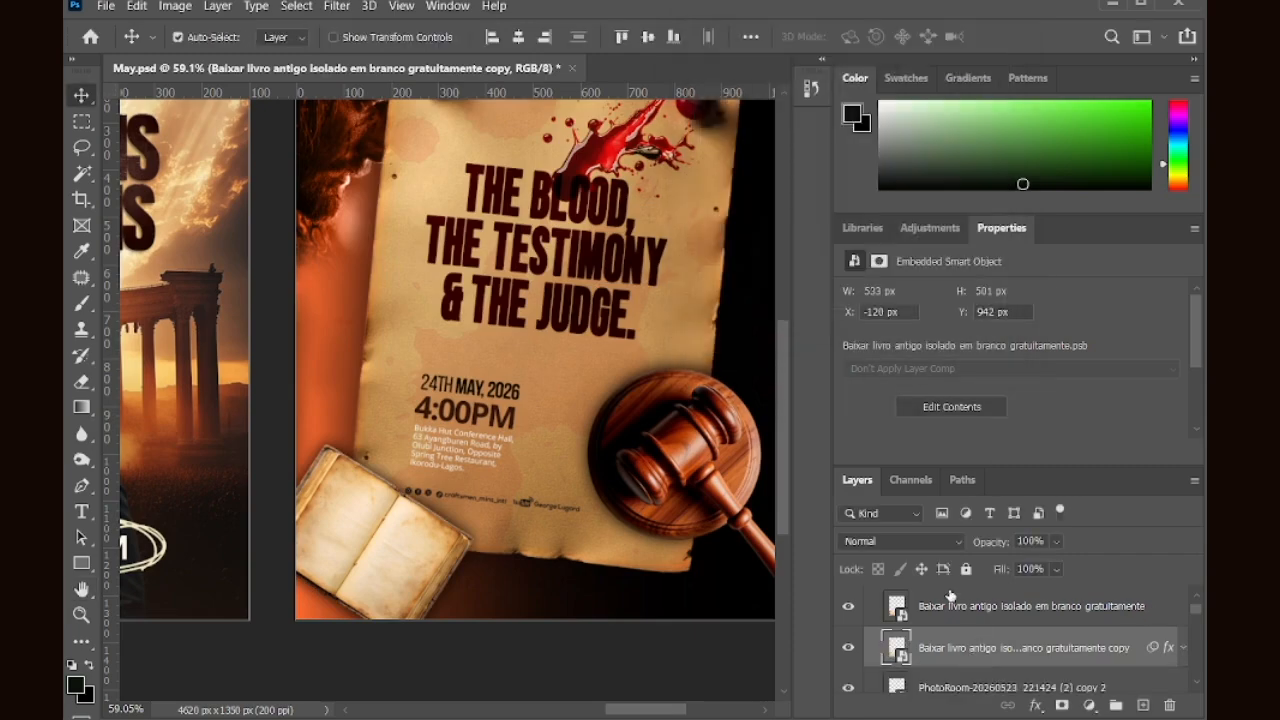
mouse_move(996, 542)
left_mouse_down()
mouse_move(979, 543)
mouse_move(991, 546)
left_mouse_up()
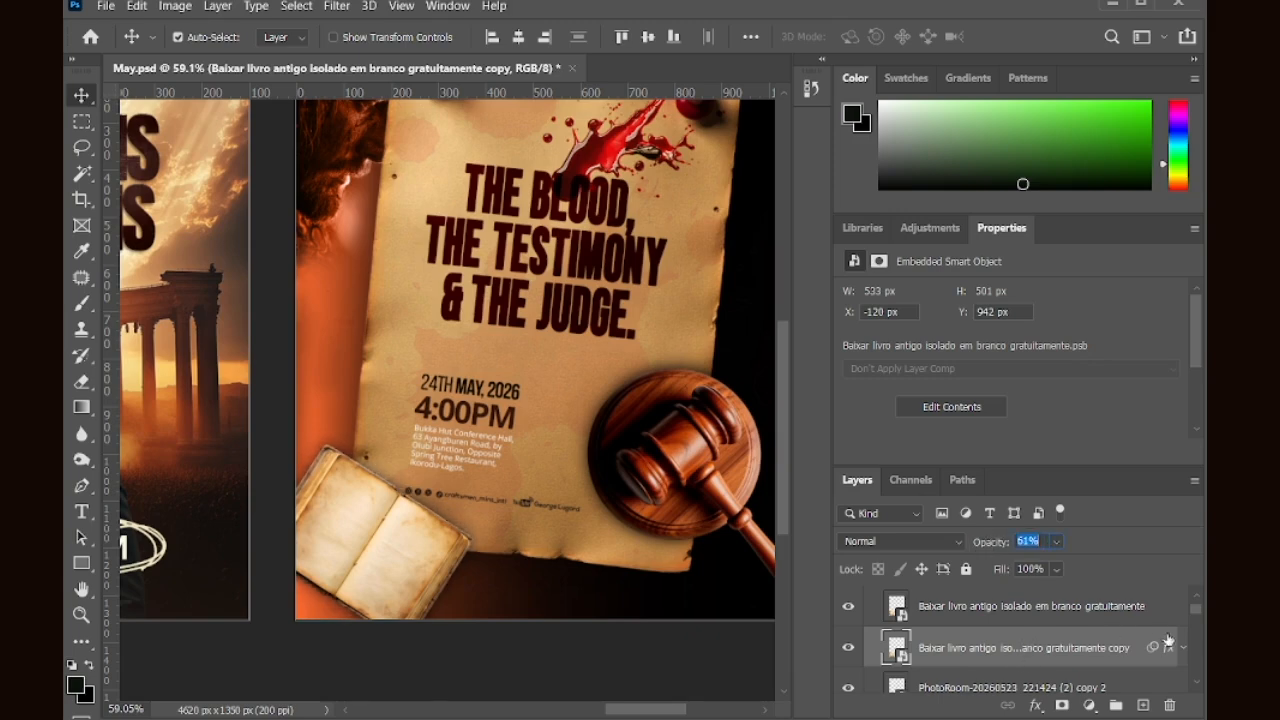
left_click(853, 646)
scroll(872, 640, "up", 1)
scroll(539, 520, "down", 2)
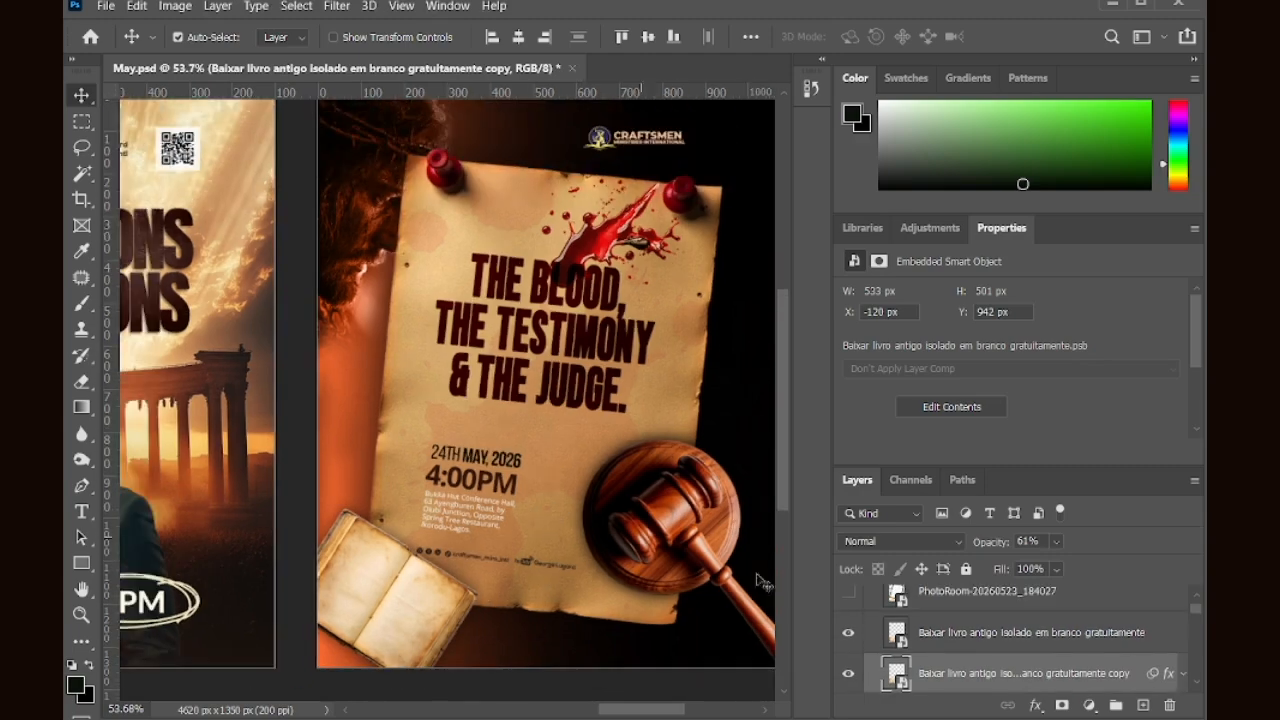
Step: Duplicate the original book layer above itself and set the copy to Multiply at 35% opacity
left_click(397, 603)
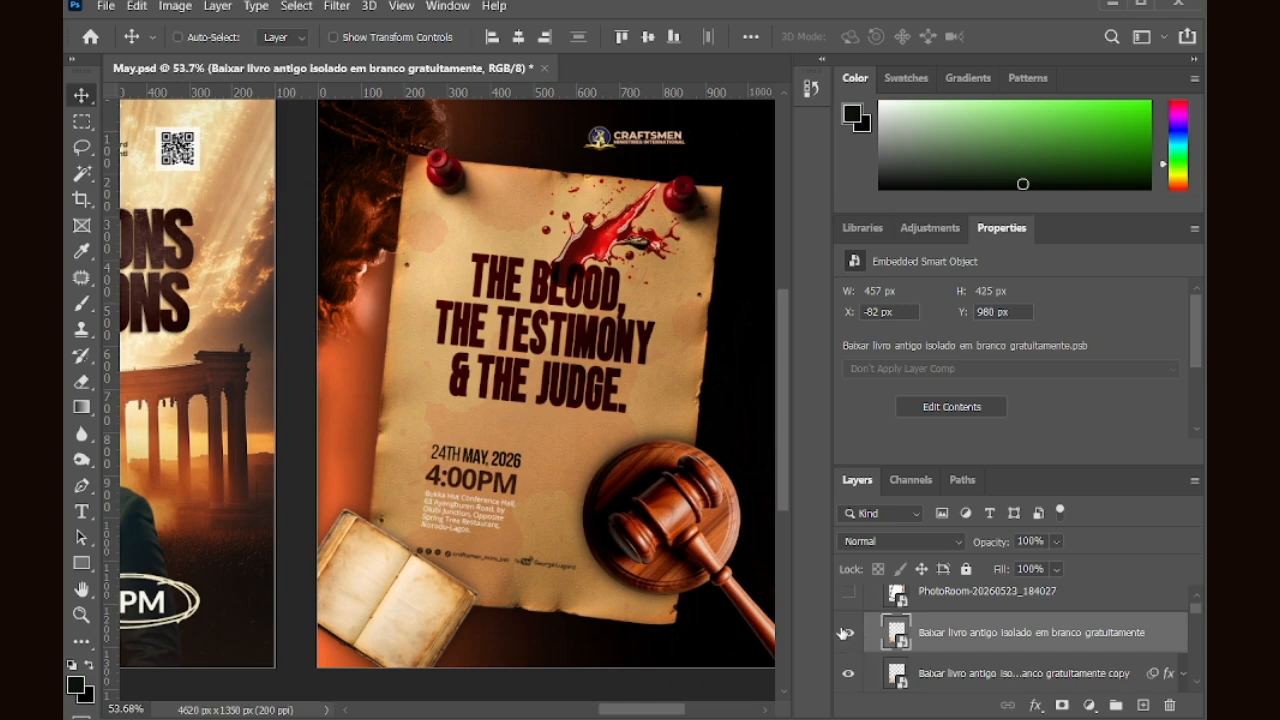
key("ctrl+j")
left_click(915, 548)
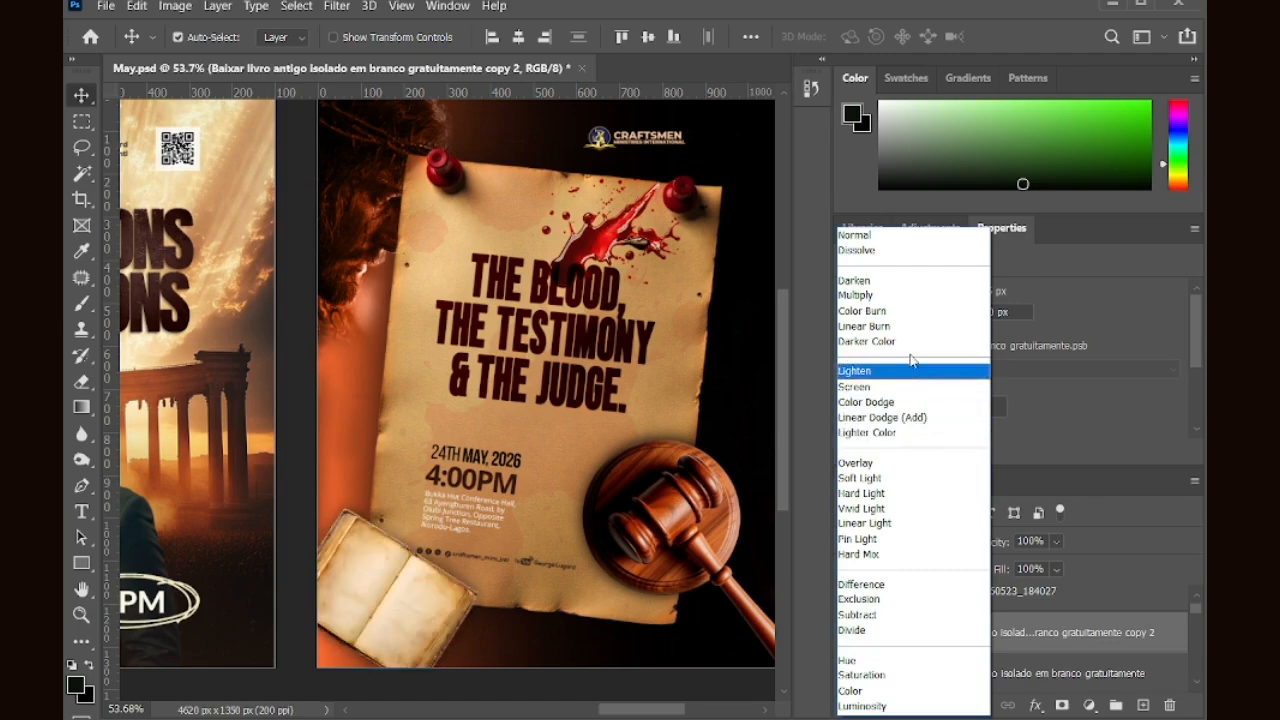
left_click(895, 298)
left_click_drag(990, 545, 930, 547)
left_click(847, 633)
left_click(847, 633)
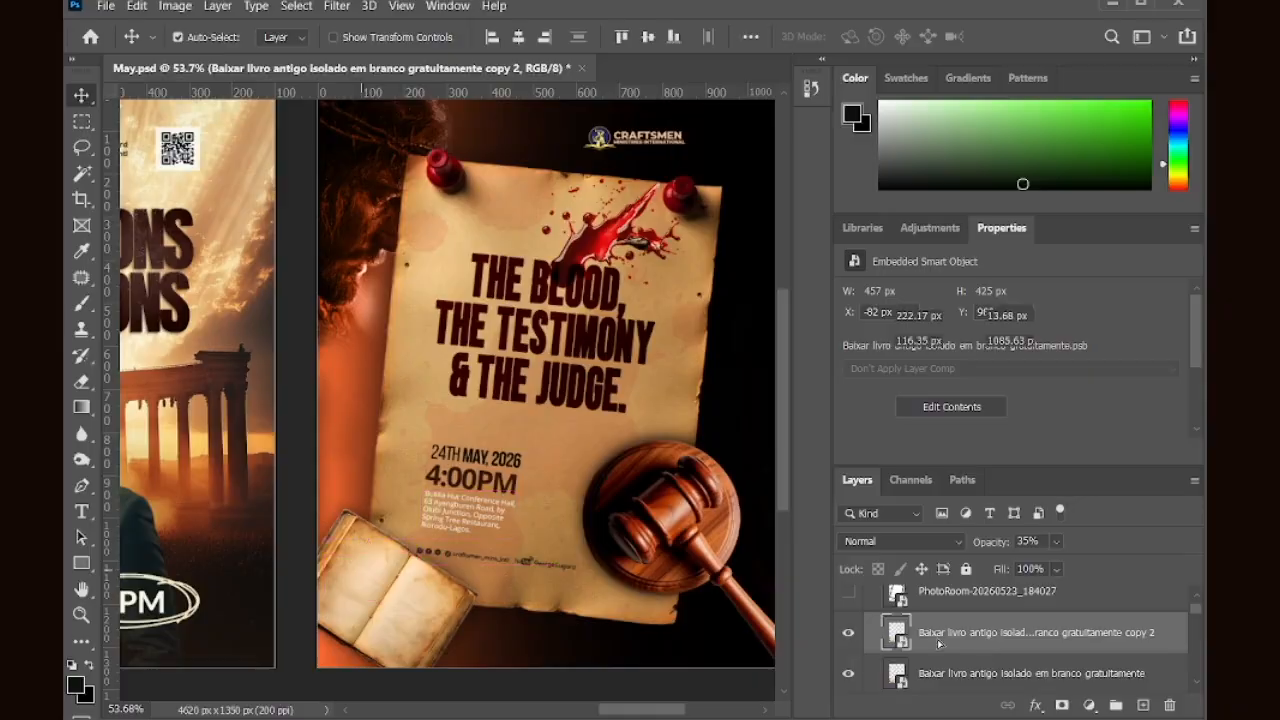
Step: Switch to ChatGPT in the browser and ask it to "give me a long text that can be used as a testimony scripturally"
key("alt+Tab")
scroll(787, 430, "down", 10)
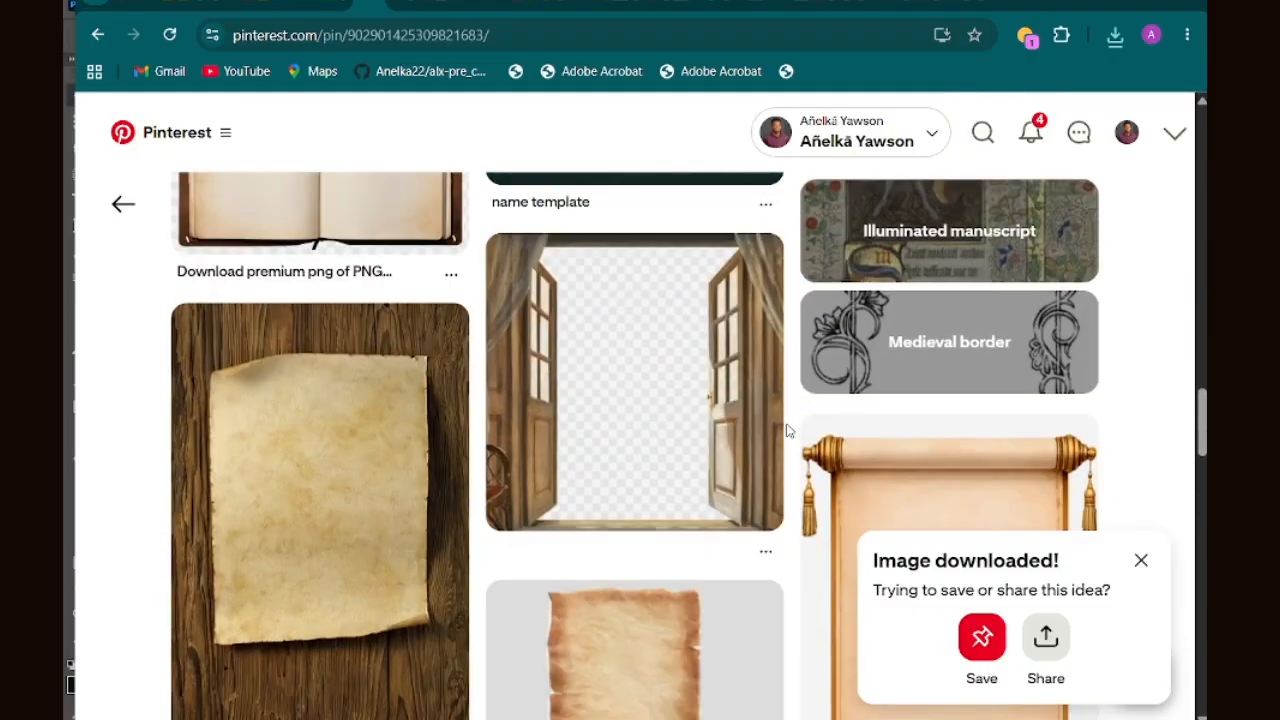
scroll(787, 430, "down", 15)
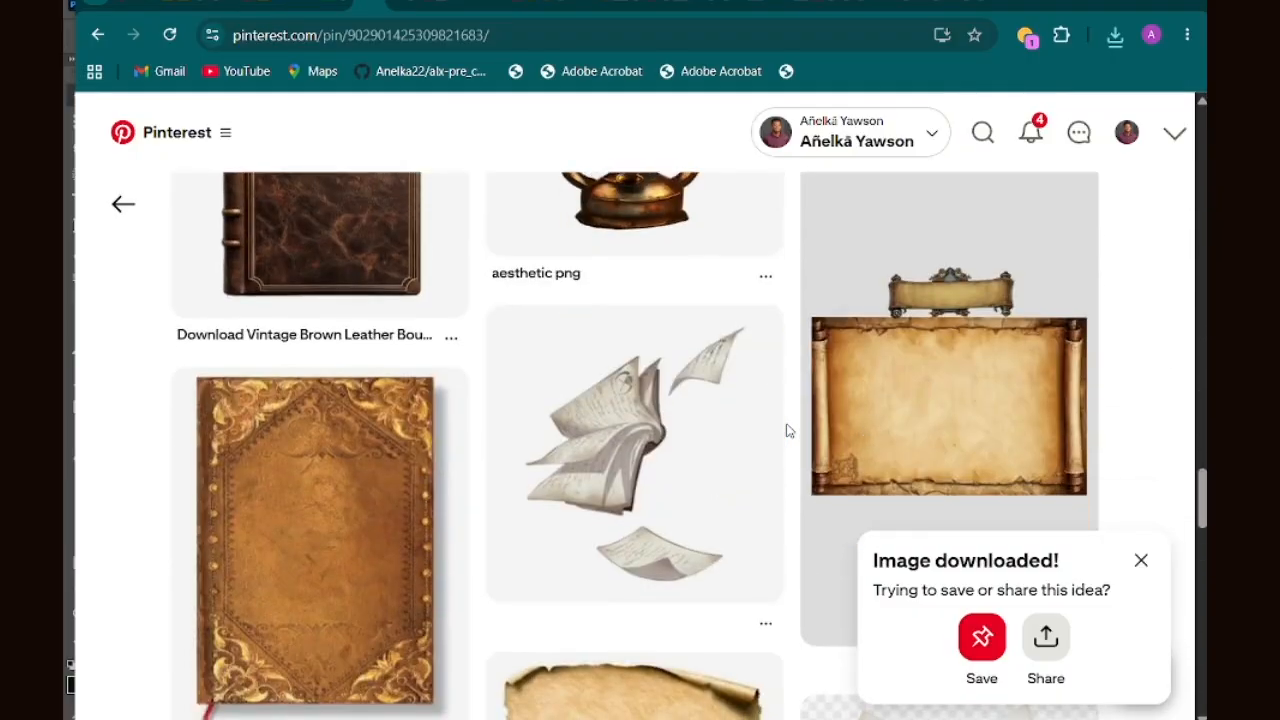
scroll(787, 420, "down", 1)
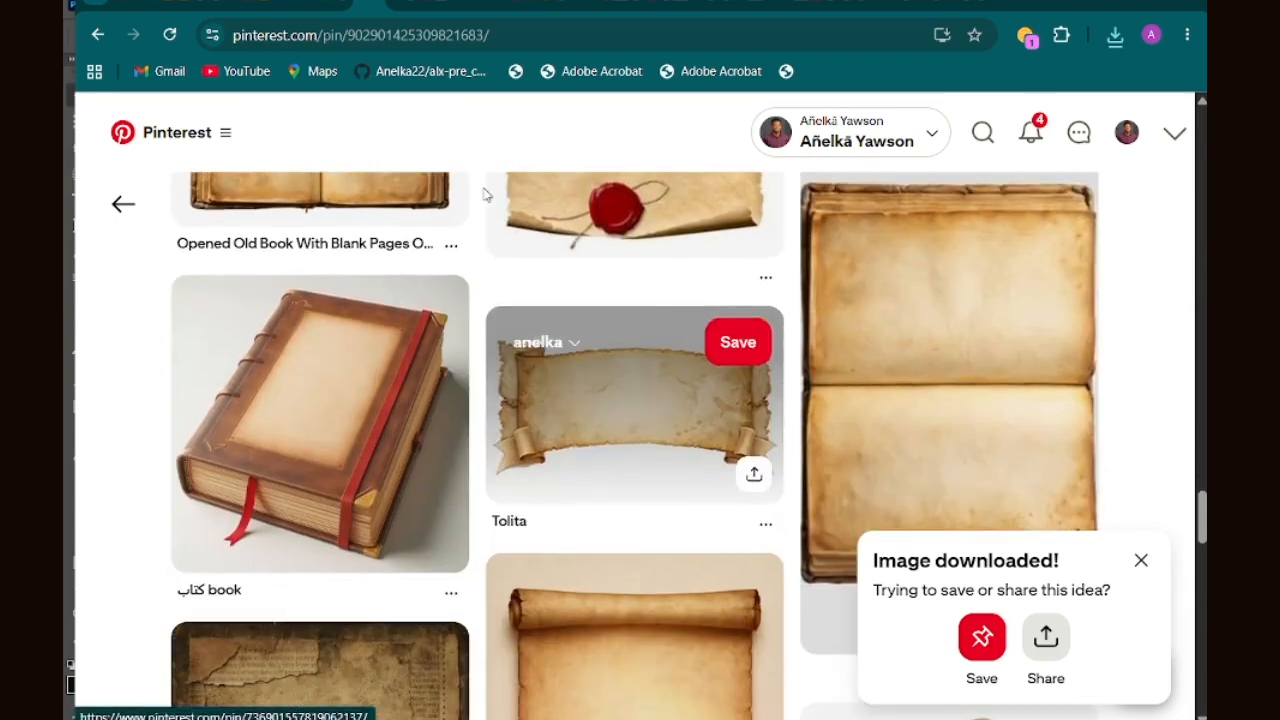
left_click(440, 3)
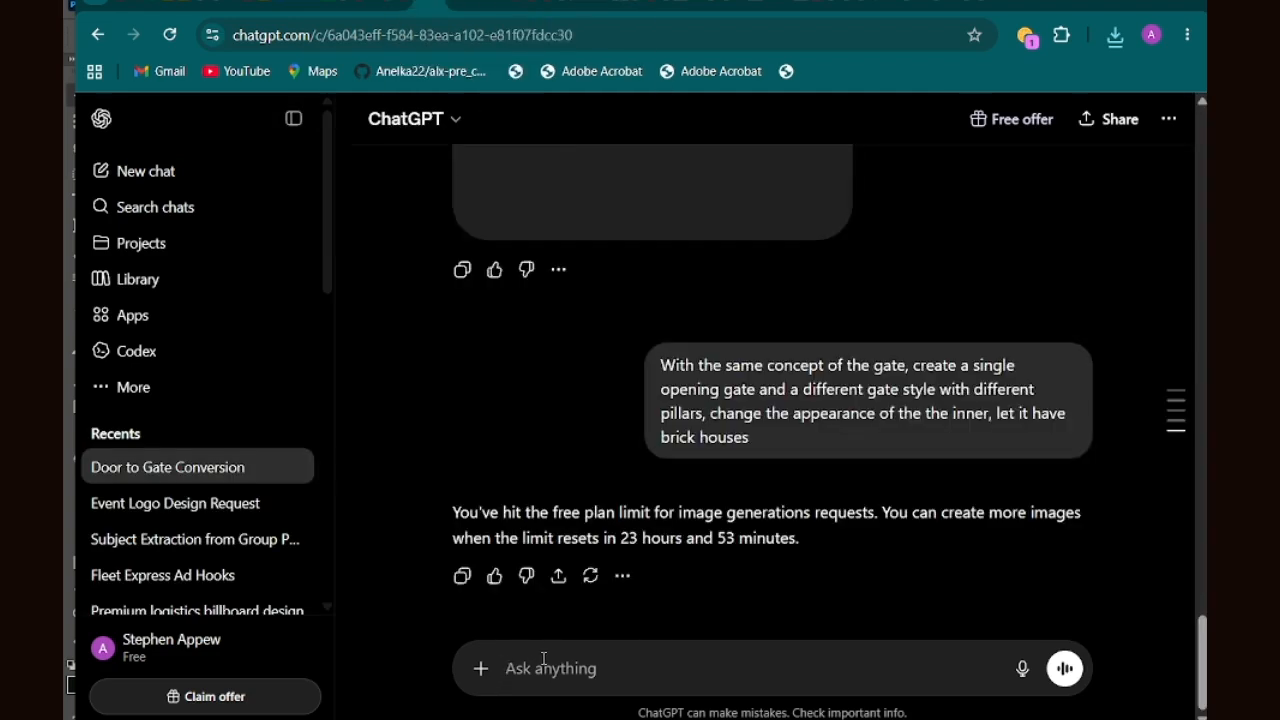
type("give me a long text ")
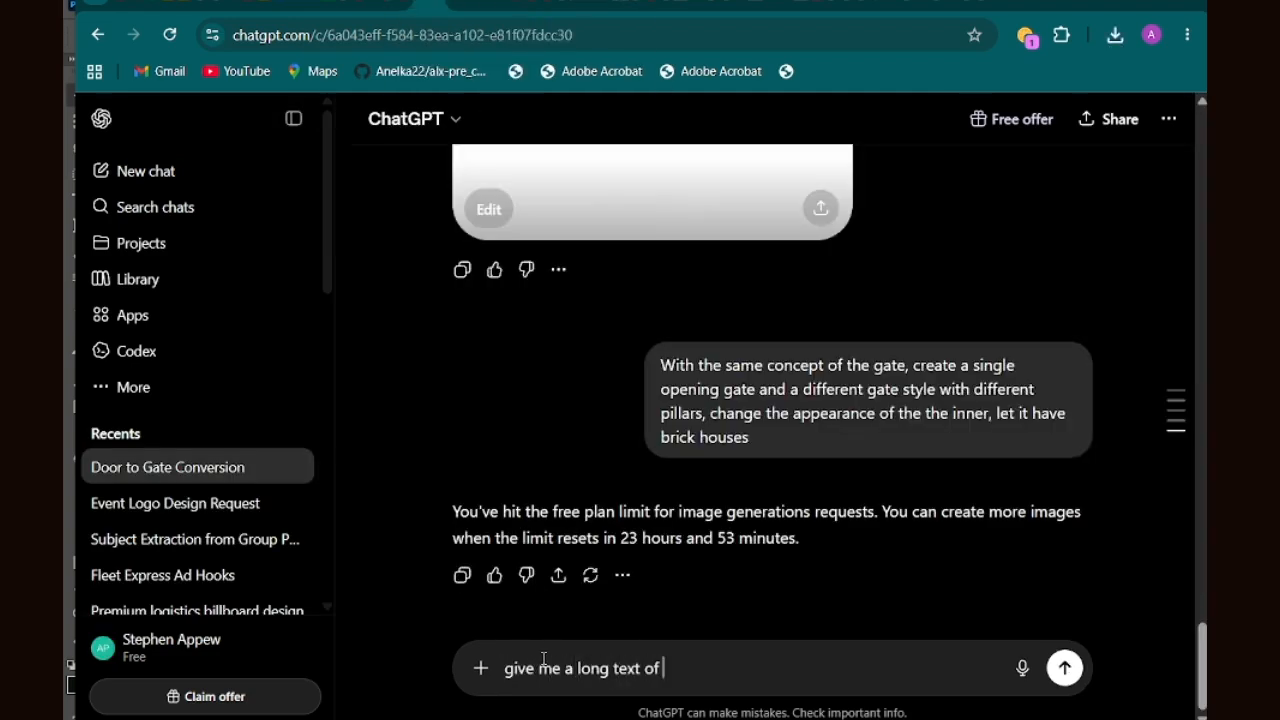
type("that can be used as a testimony")
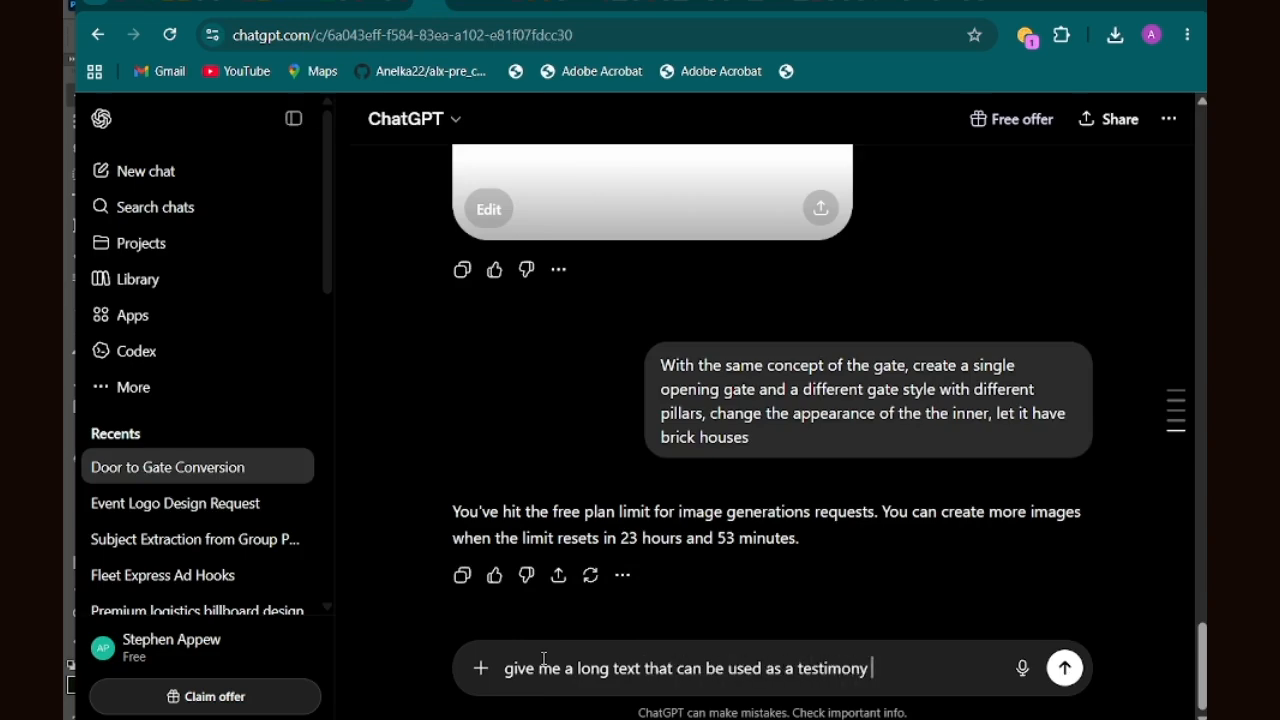
type(" scripturally")
key("Return")
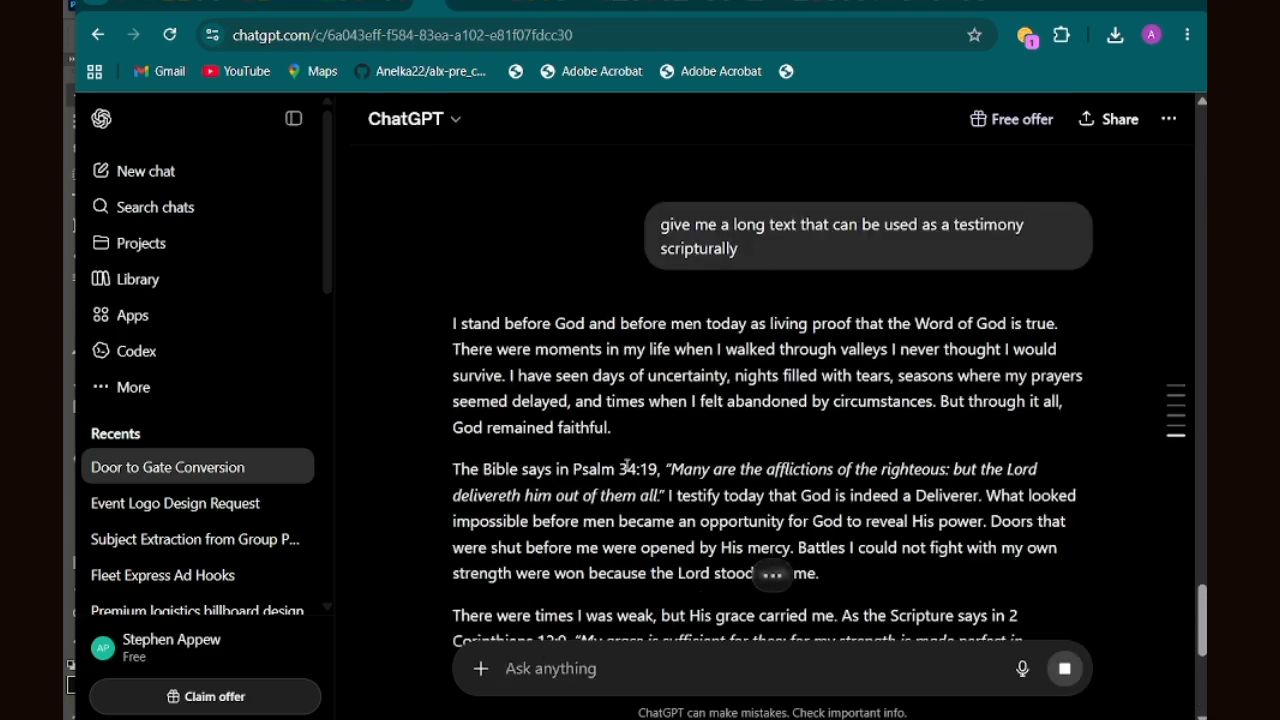
scroll(868, 494, "down", 6)
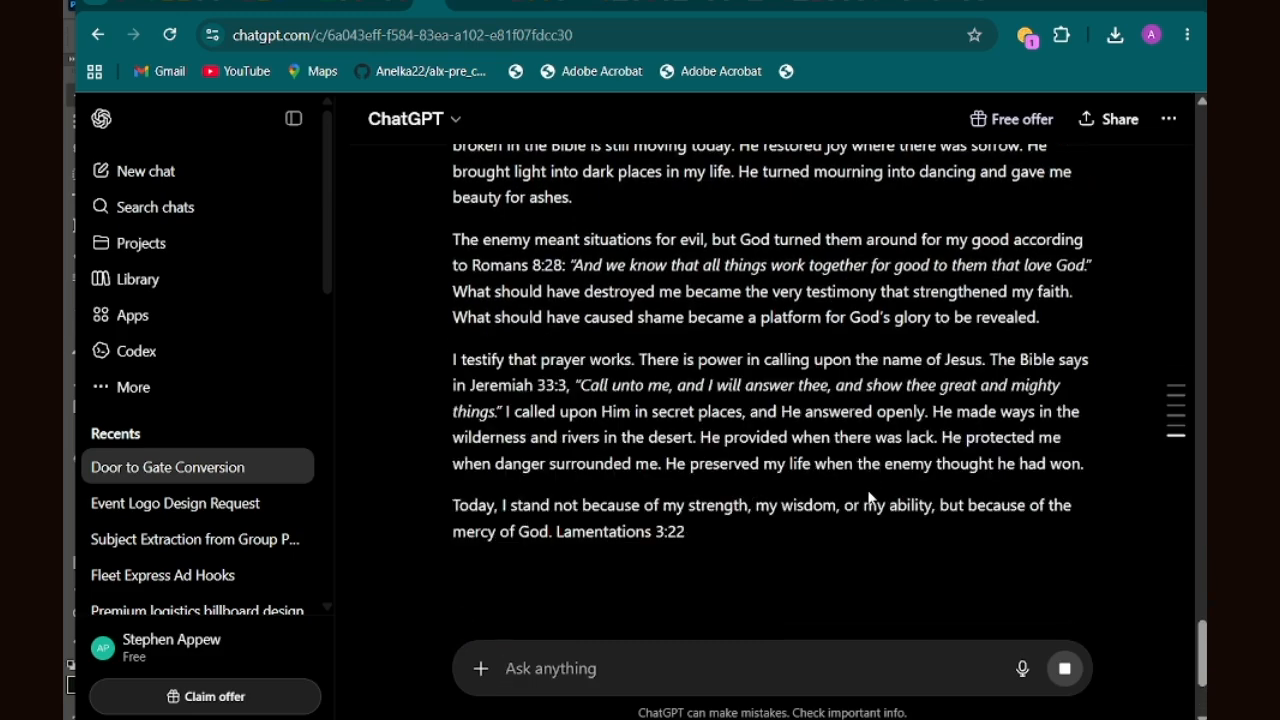
scroll(868, 494, "down", 5)
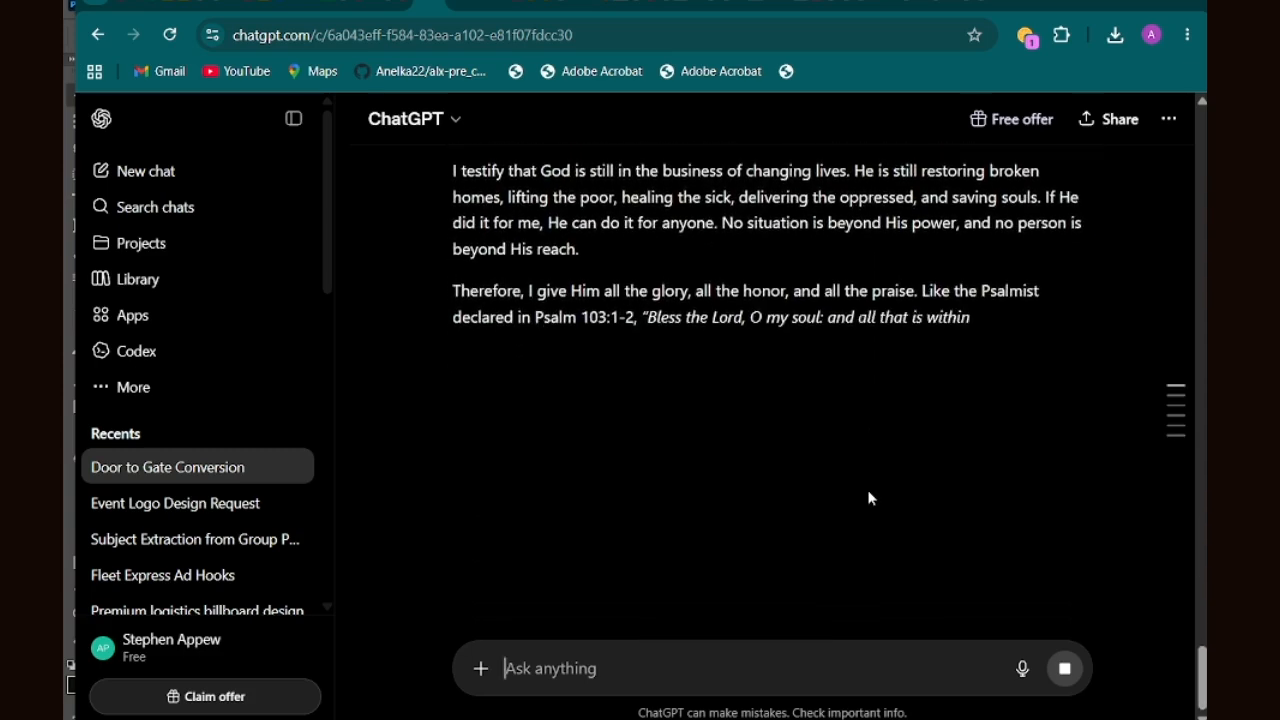
scroll(868, 497, "down", 1)
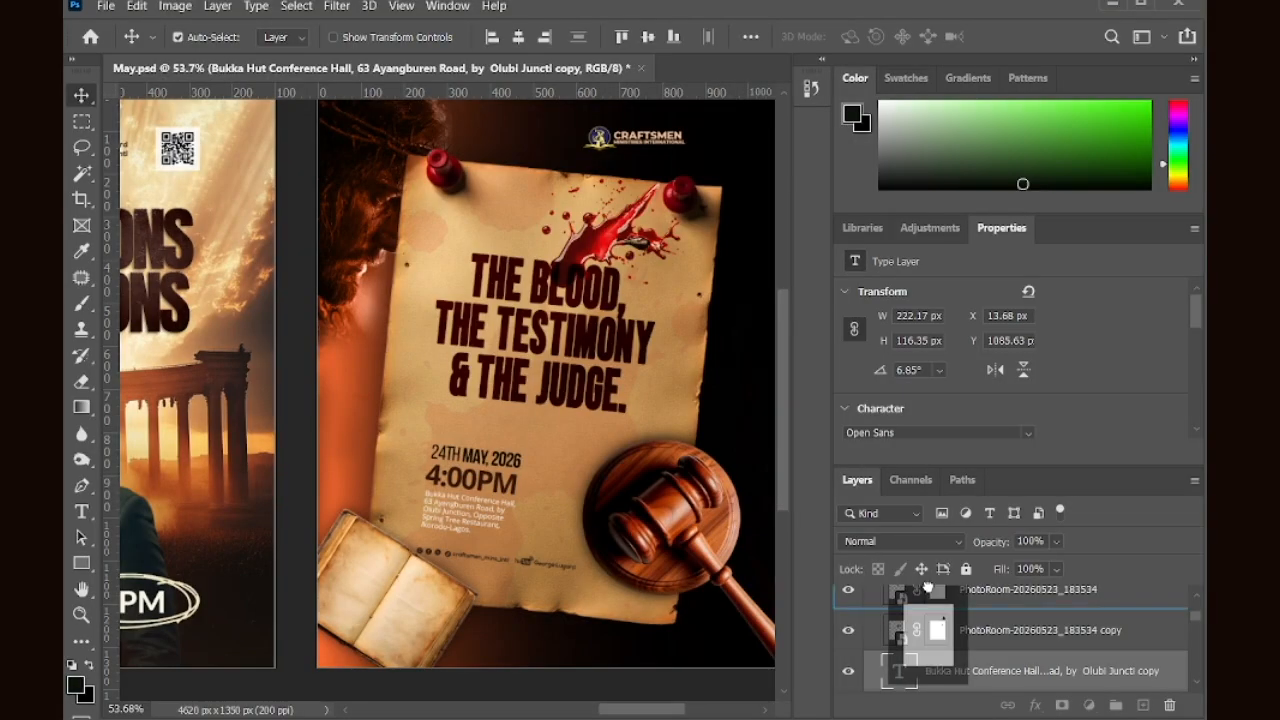
Step: Return to Photoshop, place a copy of the venue address text just below the title and move its layer above the book layers
left_click_drag(944, 665, 946, 678)
left_click(661, 294)
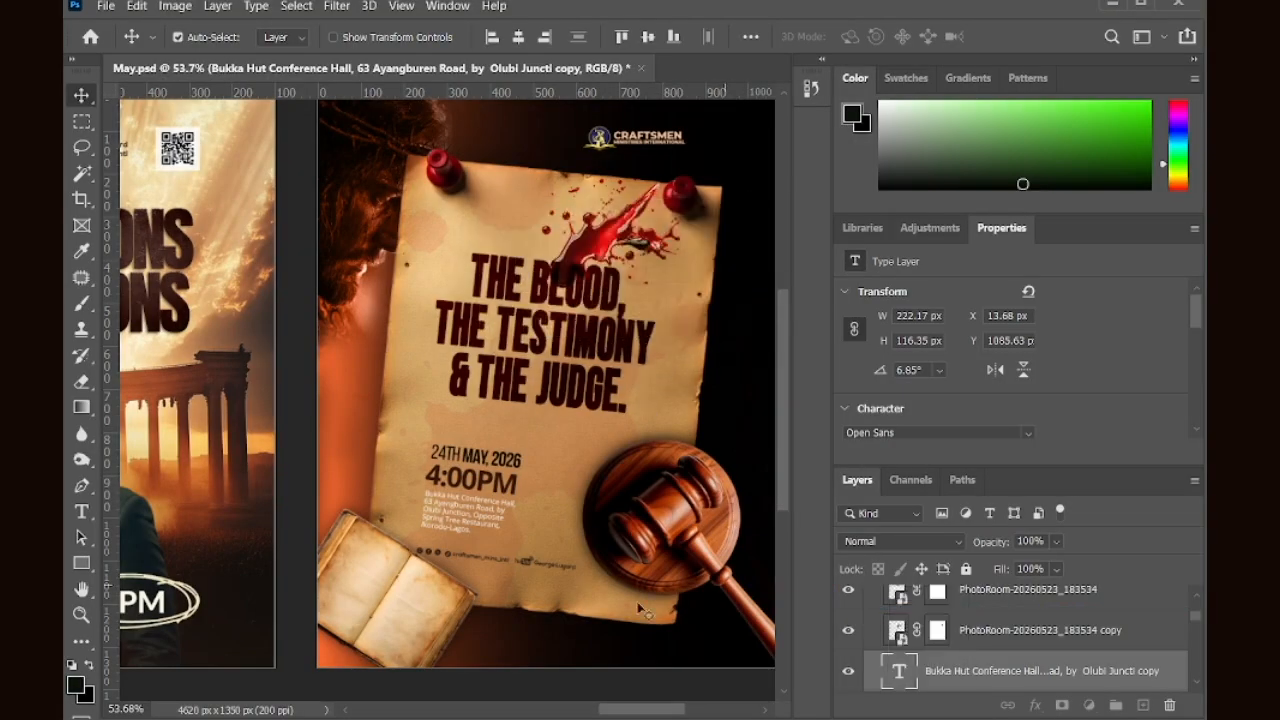
left_click(481, 504)
left_click_drag(983, 643, 985, 676)
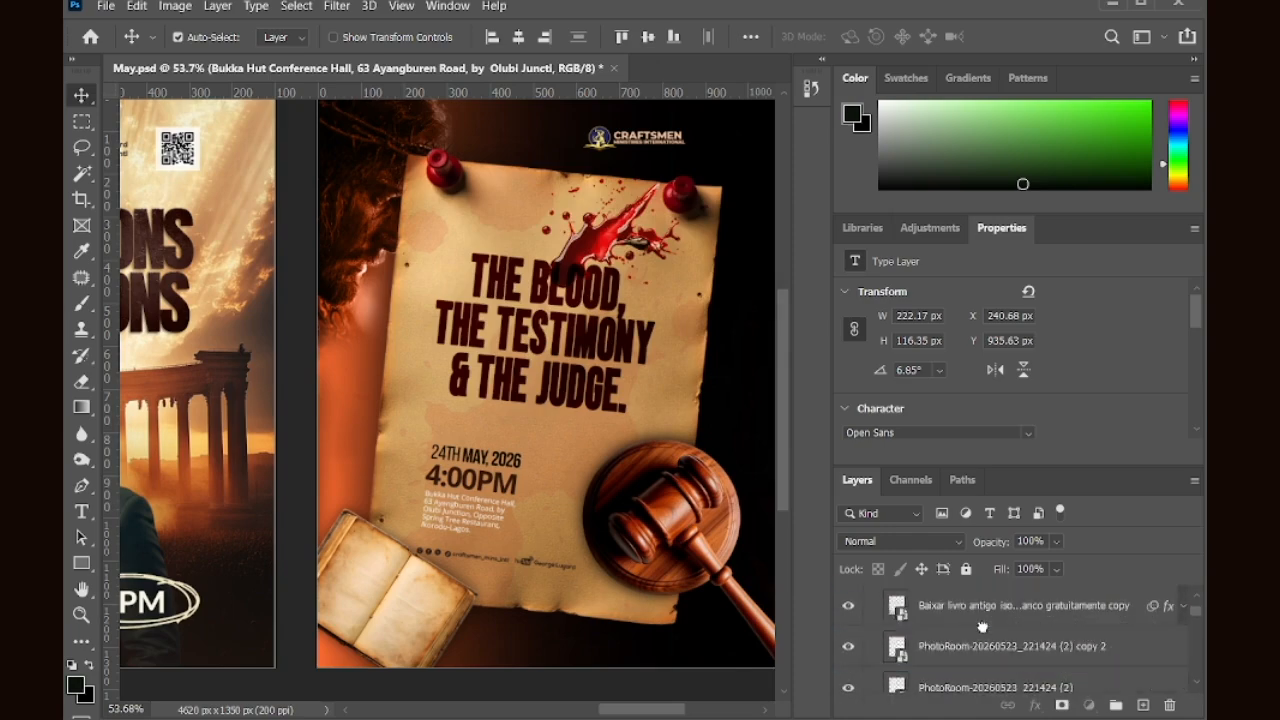
left_click_drag(982, 626, 985, 632)
scroll(980, 646, "up", 1)
left_click_drag(958, 683, 920, 578)
scroll(943, 684, "up", 2)
left_click_drag(941, 687, 932, 659)
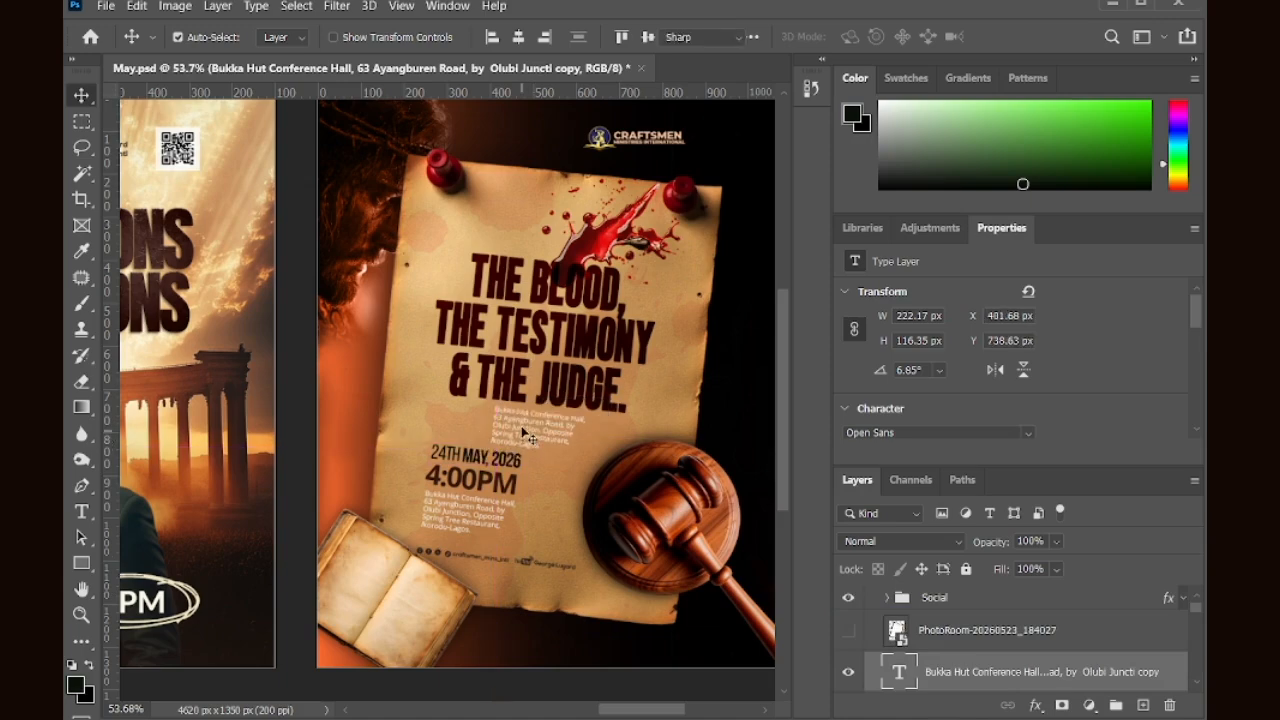
Step: Replace the copied venue address with the pasted scriptural testimony text and move it over the open book
key("t")
left_click(522, 428)
key("ctrl+a")
key("ctrl+v")
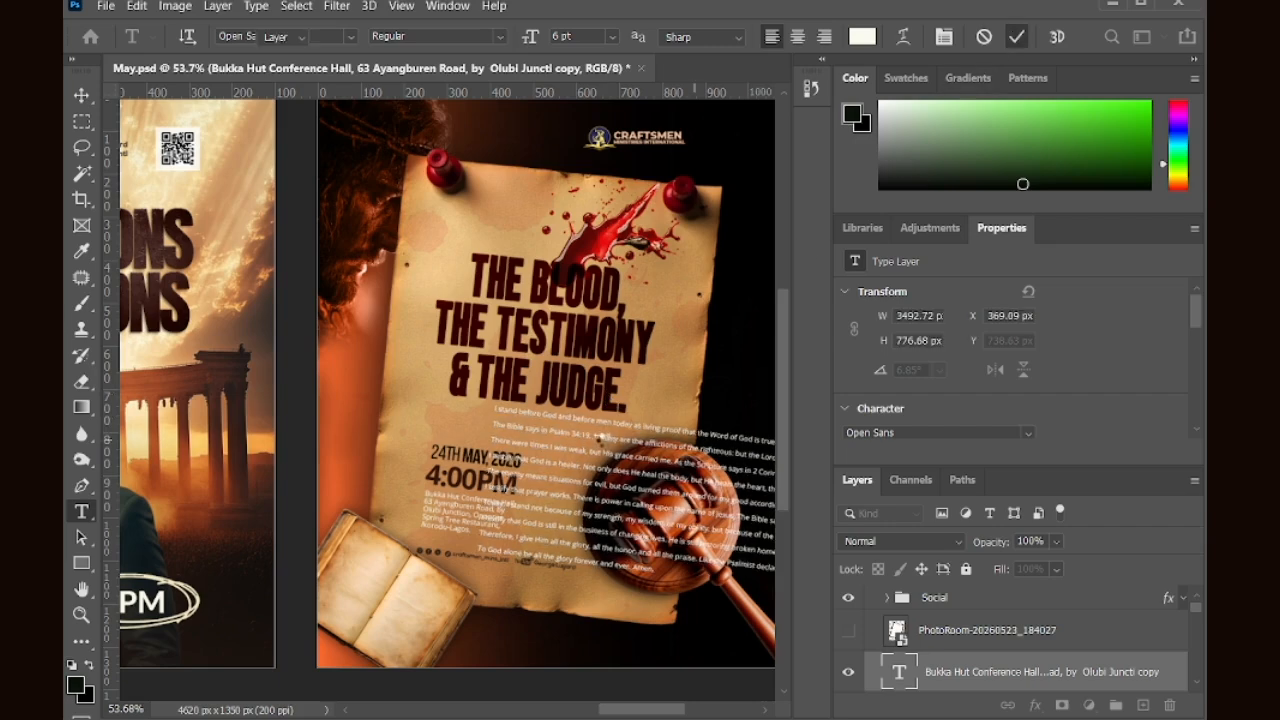
key("ctrl+Return")
key("v")
left_click_drag(619, 444, 441, 540)
Step: Set the testimony text color to black, 000000
scroll(960, 440, "down", 2)
left_click(1010, 410)
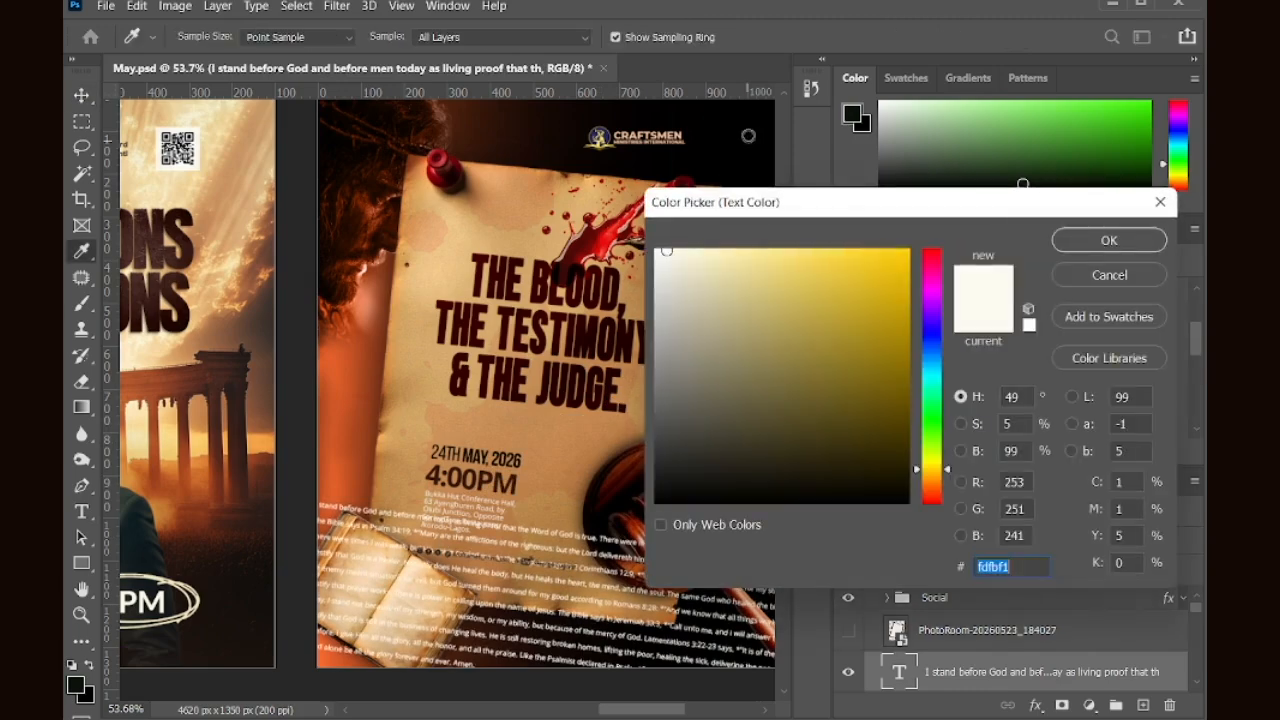
type("000000")
left_click(1109, 240)
Step: Reduce the testimony text's font size and leading to 1.5 pt so it suits the open book
scroll(397, 590, "down", 1)
scroll(366, 574, "up", 5)
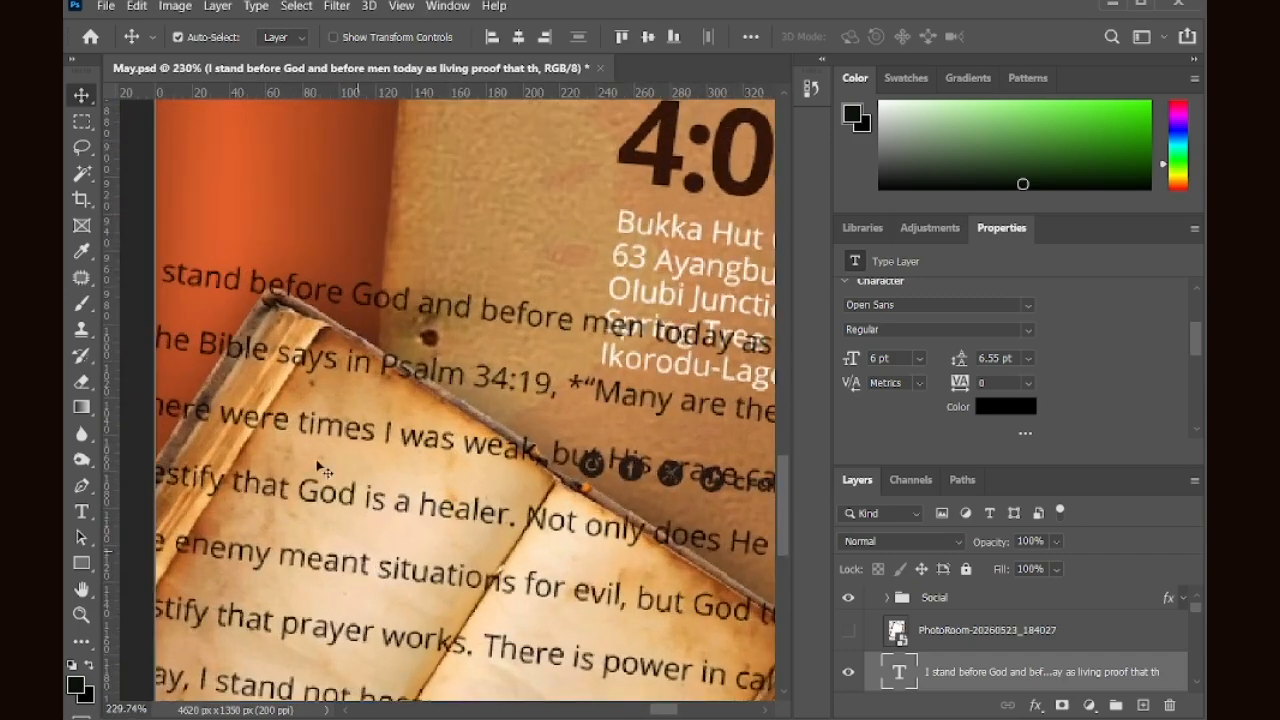
left_click_drag(881, 359, 835, 428)
type("3")
key("Return")
left_click_drag(1000, 359, 958, 380)
type("3")
key("Return")
scroll(300, 470, "down", 6)
key("ctrl+t")
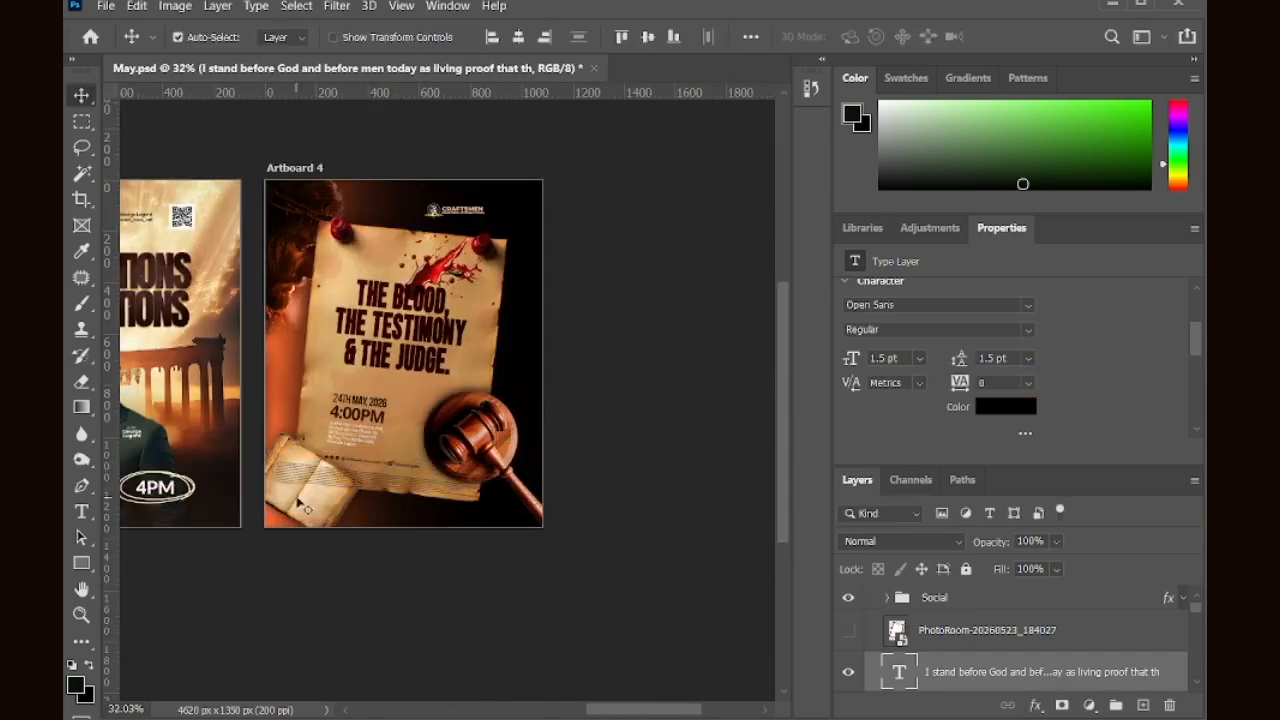
key("Return")
Step: Split the testimony from "I testify that prayer works" onward into a separate text layer on the book's right page
scroll(299, 475, "up", 6)
key("t")
left_click_drag(222, 468, 770, 530)
left_click_drag(345, 475, 371, 551)
Step: Rotate the first testimony text to the book's slant and position it on the left page
key("ctrl+t")
left_click_drag(210, 550, 210, 430)
left_click_drag(312, 428, 318, 450)
key("ctrl+t")
left_click_drag(234, 386, 237, 366)
key("Return")
scroll(314, 432, "up", 5)
left_click_drag(396, 378, 393, 367)
Step: Enlarge the first testimony text to 8 pt with 8 pt leading and break its long lines
left_click_drag(908, 359, 862, 362)
type("8")
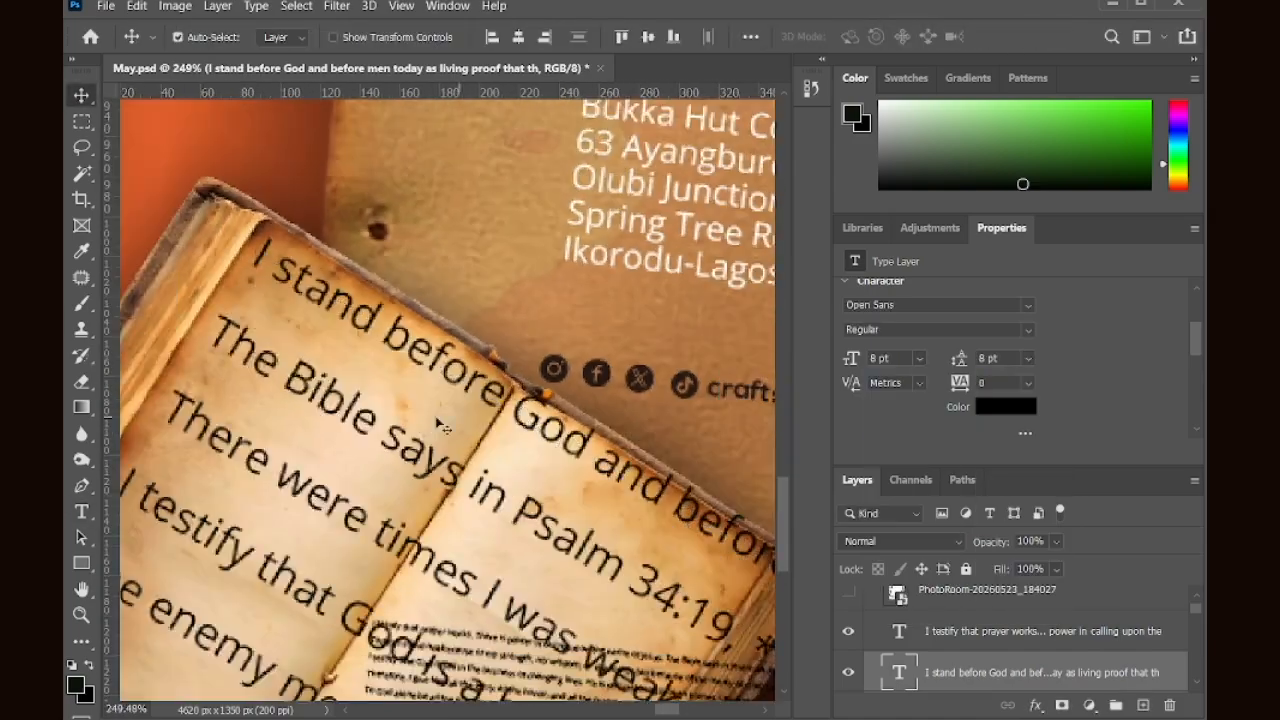
scroll(426, 428, "down", 6)
scroll(416, 470, "up", 3)
key("t")
left_click(416, 488)
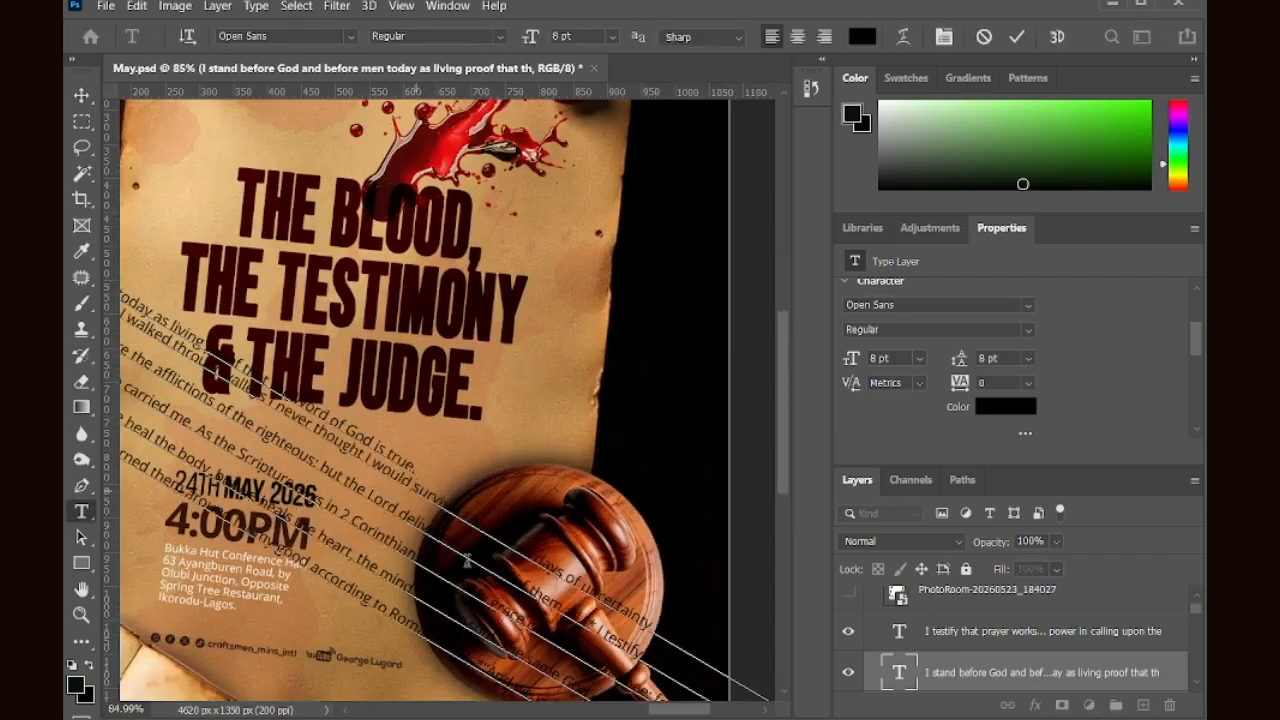
scroll(416, 488, "down", 5)
scroll(416, 488, "up", 6)
scroll(400, 520, "down", 4)
left_click(82, 95)
Step: Set the first testimony text's size to 6 pt and break its paragraphs into shorter lines
left_click_drag(908, 359, 862, 360)
type("6")
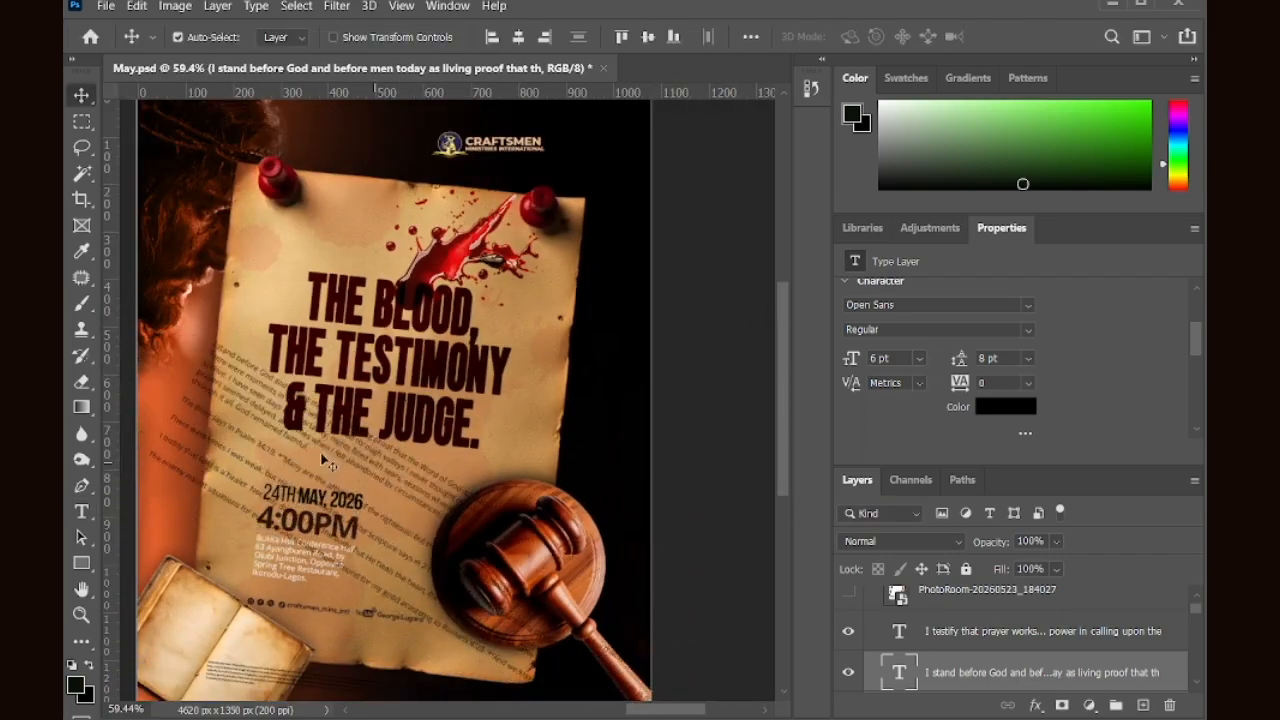
scroll(324, 455, "up", 3)
double_click(420, 432)
key("Return")
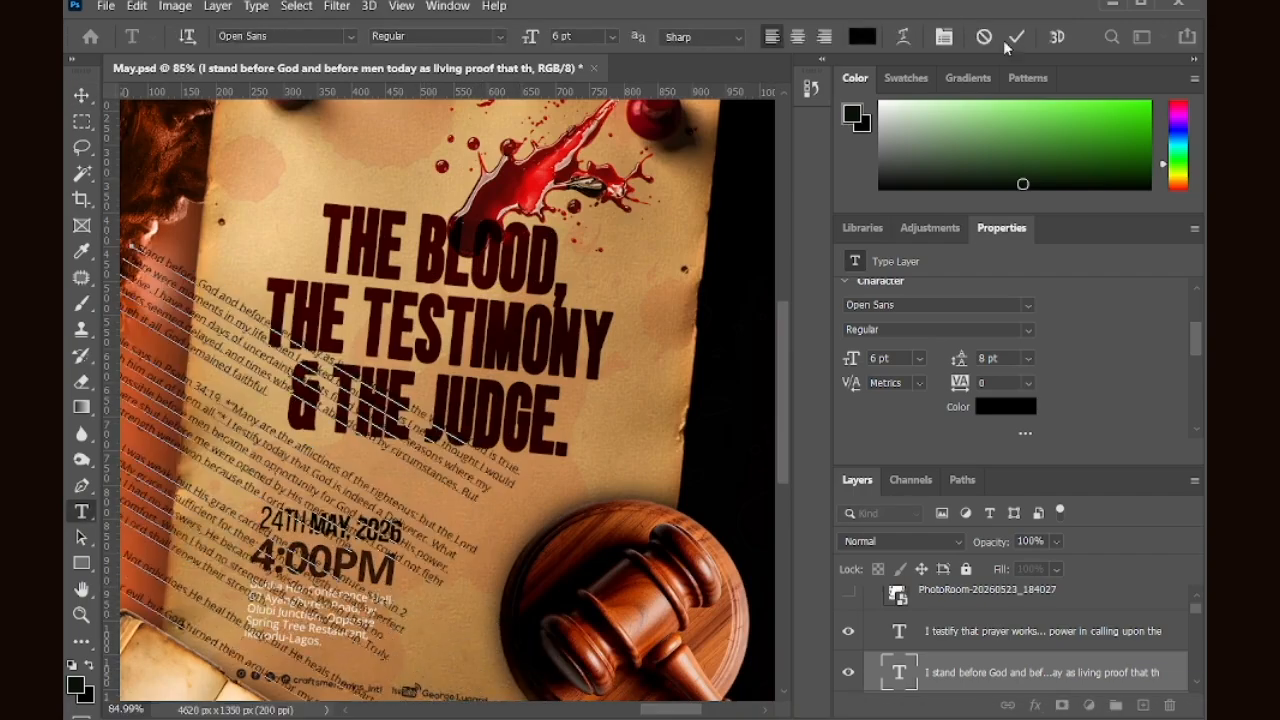
scroll(458, 570, "up", 2)
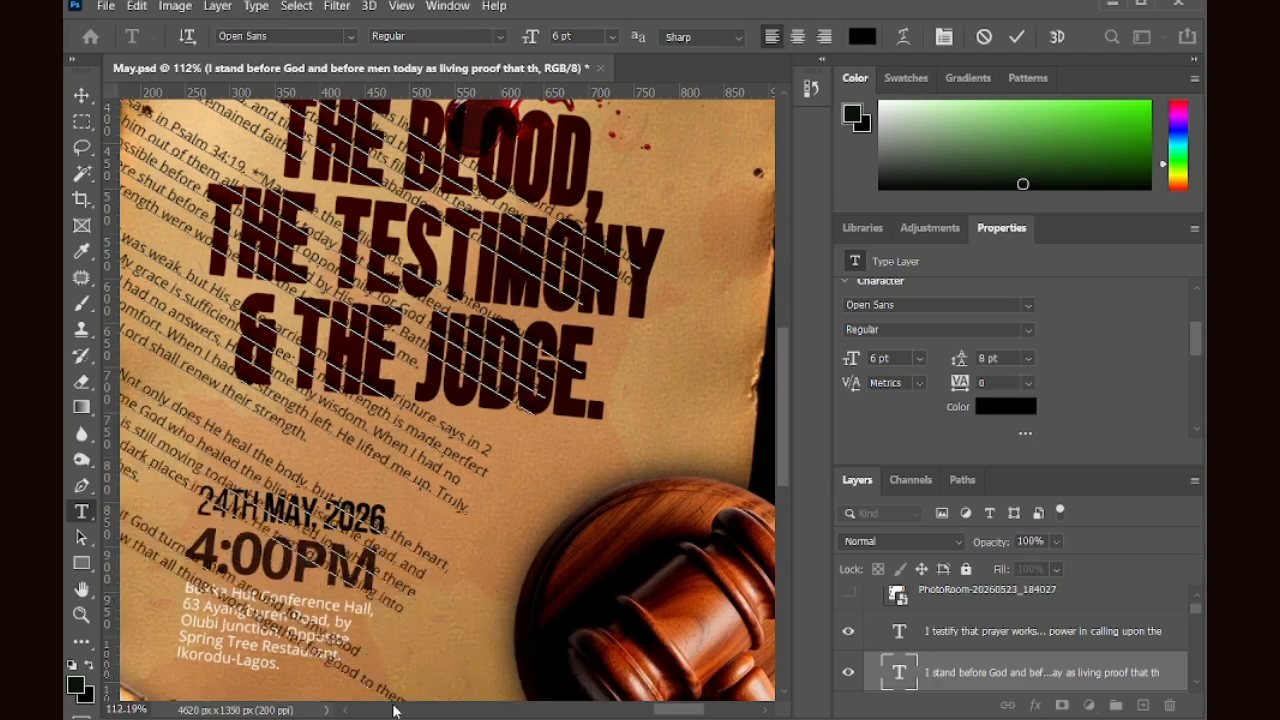
Step: Scale the first testimony text to 22.36% and fit it onto the book's left page
scroll(358, 676, "down", 2)
key("ctrl+t")
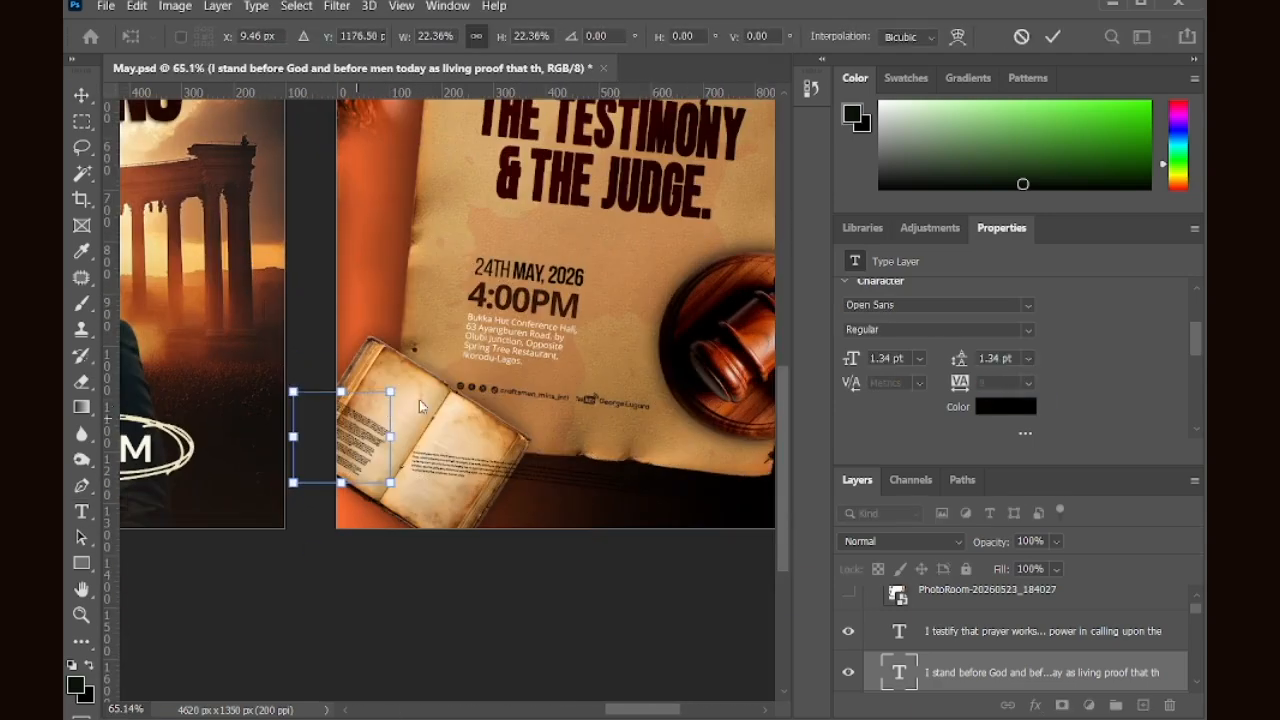
key("Return")
Step: Enlarge the first testimony text to 3.52 pt and move it above the book, over the event details
scroll(407, 409, "up", 8)
key("t")
left_click(586, 440)
key("Return")
scroll(531, 385, "up", 7)
scroll(497, 365, "down", 10)
left_click_drag(459, 291, 625, 108)
key("Return")
Step: Rebreak the "I stand before God" and "The Bible says" paragraphs of the first testimony text into a narrower column
scroll(600, 220, "up", 3)
key("t")
left_click(588, 348)
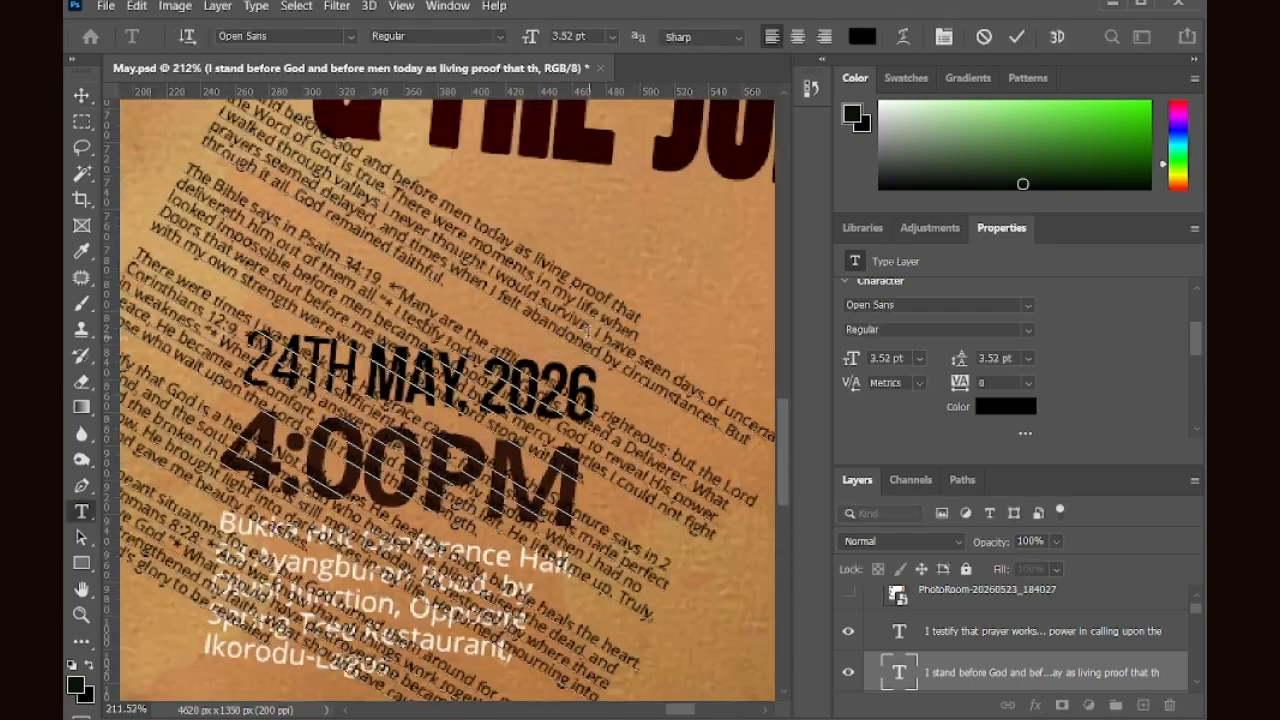
key("Return")
key("Delete")
key("Return")
key("Return")
key("Delete")
left_click_drag(928, 77, 985, 5)
key("Return")
key("Delete")
key("Return")
key("Delete")
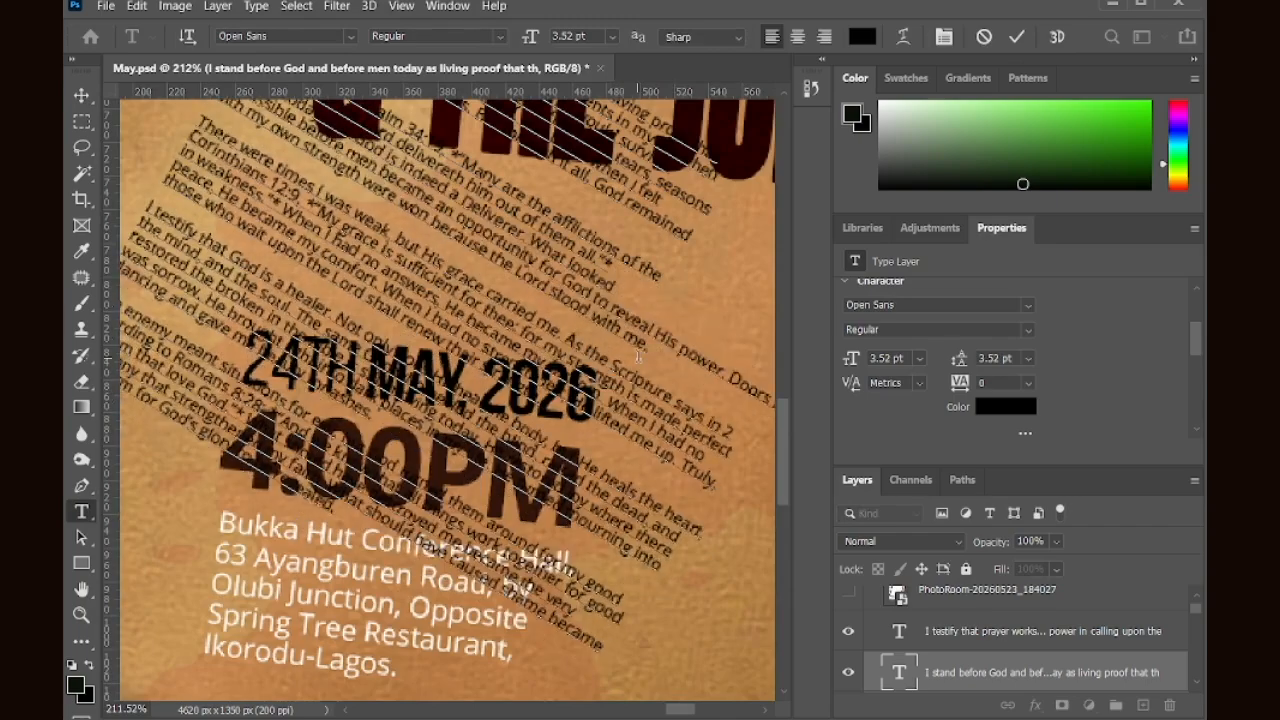
key("Return")
key("Return")
key("Delete")
key("Return")
scroll(680, 453, "up", 4)
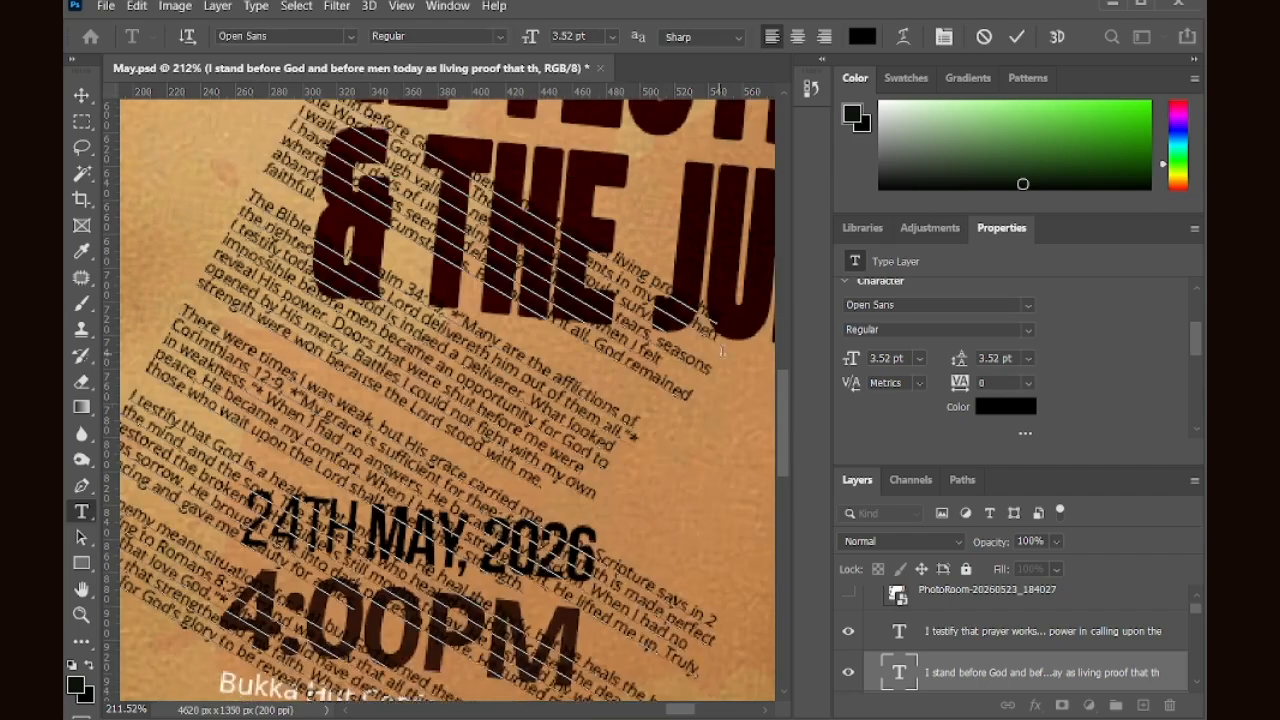
Step: Rebreak the lines of the "There were times I was weak" paragraph to match the narrow column
key("Return")
key("Delete")
key("Return")
key("Delete")
key("Return")
key("Delete")
key("Return")
key("Delete")
key("Return")
key("Delete")
left_click_drag(623, 503, 671, 331)
left_click(580, 432)
key("Return")
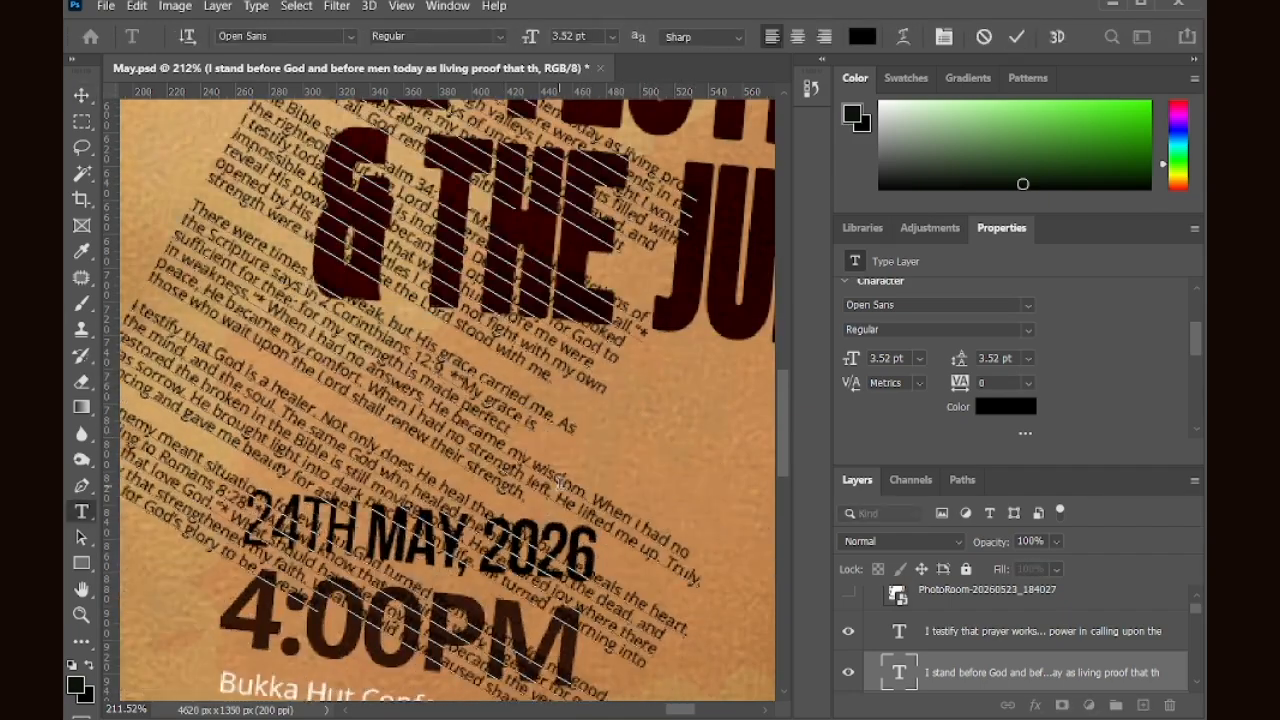
Step: Rebreak the "I testify that God is a healer" and "The enemy meant situations for evil" paragraphs to the narrow column width
left_click(530, 478)
key("Return")
left_click(1017, 37)
left_click_drag(545, 525, 587, 398)
left_click(536, 402)
key("Return")
key("Delete")
key("Return")
left_click(497, 464)
key("Return")
left_click_drag(460, 458, 486, 354)
left_click(510, 427)
key("Return")
key("Delete")
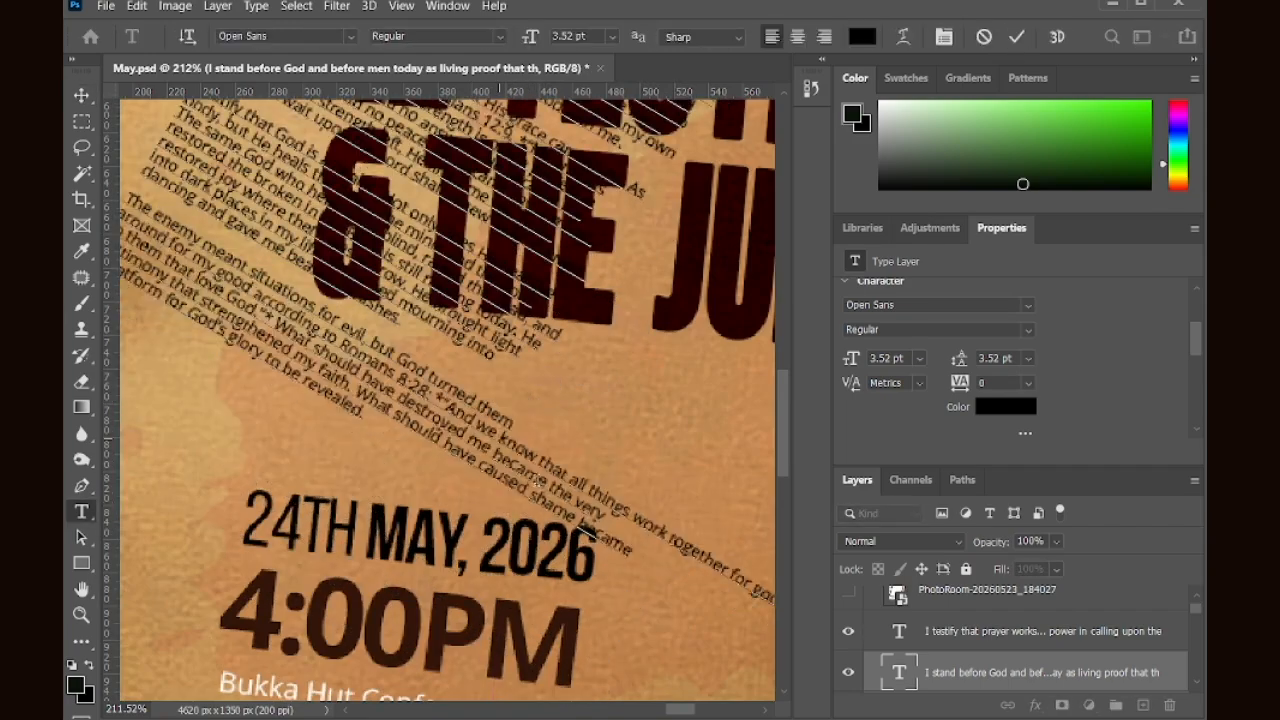
key("Delete")
Step: Scale the narrowed first testimony text down to 1.62 pt and place it on the book's left page
left_click(82, 95)
scroll(470, 300, "down", 8)
key("ctrl+t")
left_click_drag(450, 334, 395, 378)
key("Return")
scroll(372, 372, "up", 6)
Step: Rotate the left-page testimony text by about -1.3° and nudge it to align with the page
key("ctrl+t")
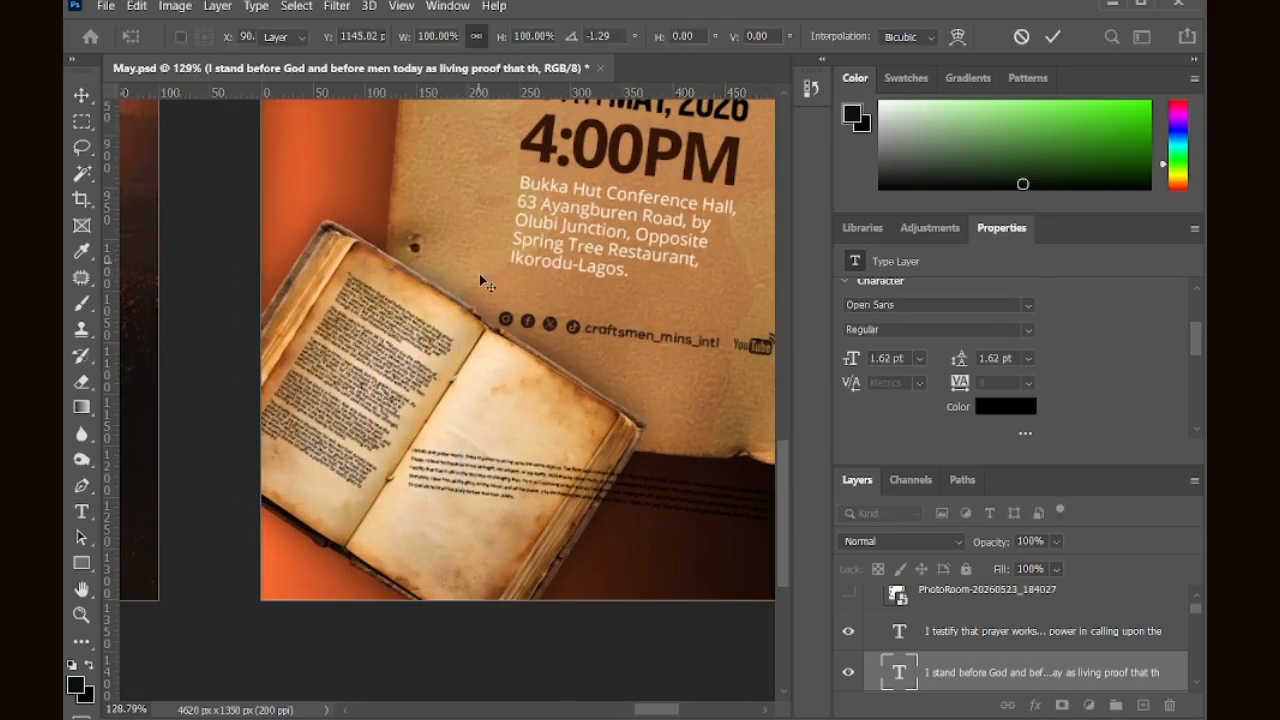
left_click_drag(959, 358, 971, 358)
key("ctrl+t")
left_click_drag(443, 283, 452, 273)
left_click_drag(430, 385, 432, 375)
key("Return")
Step: Rotate the second testimony text by about 11.5° and move it to the upper part of the right page
left_click_drag(520, 484, 482, 430)
scroll(515, 488, "up", 4)
key("ctrl+t")
left_click_drag(523, 470, 600, 380)
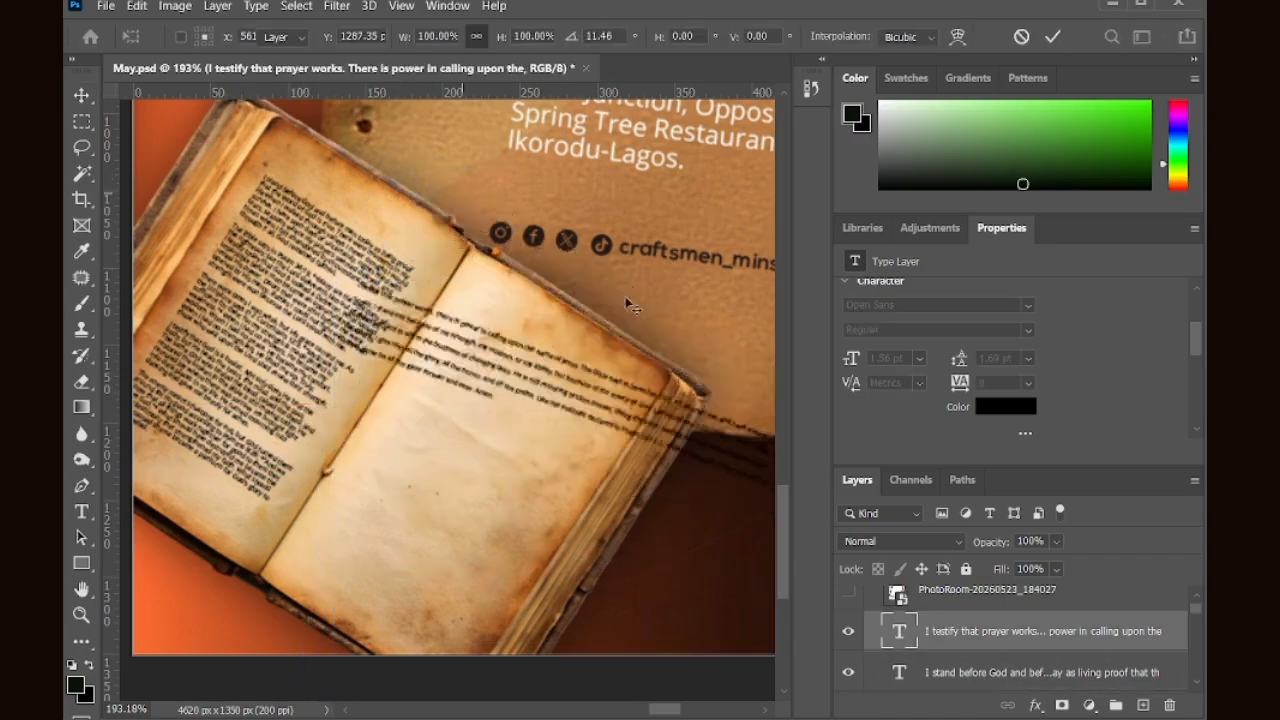
key("Return")
Step: Shift and transform the second testimony text further to match the slant of the book's right page
left_click_drag(511, 260, 563, 345)
scroll(563, 345, "up", 5)
double_click(646, 402)
scroll(572, 262, "down", 2)
left_click(1017, 37)
scroll(250, 190, "up", 1)
key("ctrl+t")
left_click_drag(378, 230, 250, 146)
left_click_drag(256, 159, 348, 294)
key("Return")
Step: Enlarge the second testimony text and reposition it across the open book for line editing
key("ctrl+t")
left_click_drag(189, 189, 387, 246)
double_click(560, 300)
left_click(1017, 37)
scroll(640, 387, "down", 6)
key("ctrl+t")
left_click_drag(512, 214, 508, 208)
scroll(508, 208, "up", 1)
left_click_drag(452, 238, 558, 350)
key("Return")
Step: Break the long lines of the "I testify that prayer works" paragraph into a narrower column
scroll(616, 456, "up", 4)
double_click(616, 457)
key("Return")
key("Return")
left_click(587, 515)
key("Return")
left_click(1017, 37)
Step: Enlarge the second testimony text for editing and break its long "Today, I stand" and "I testify that God" lines into a narrower column
key("ctrl+t")
left_click_drag(500, 450, 570, 300)
double_click(645, 412)
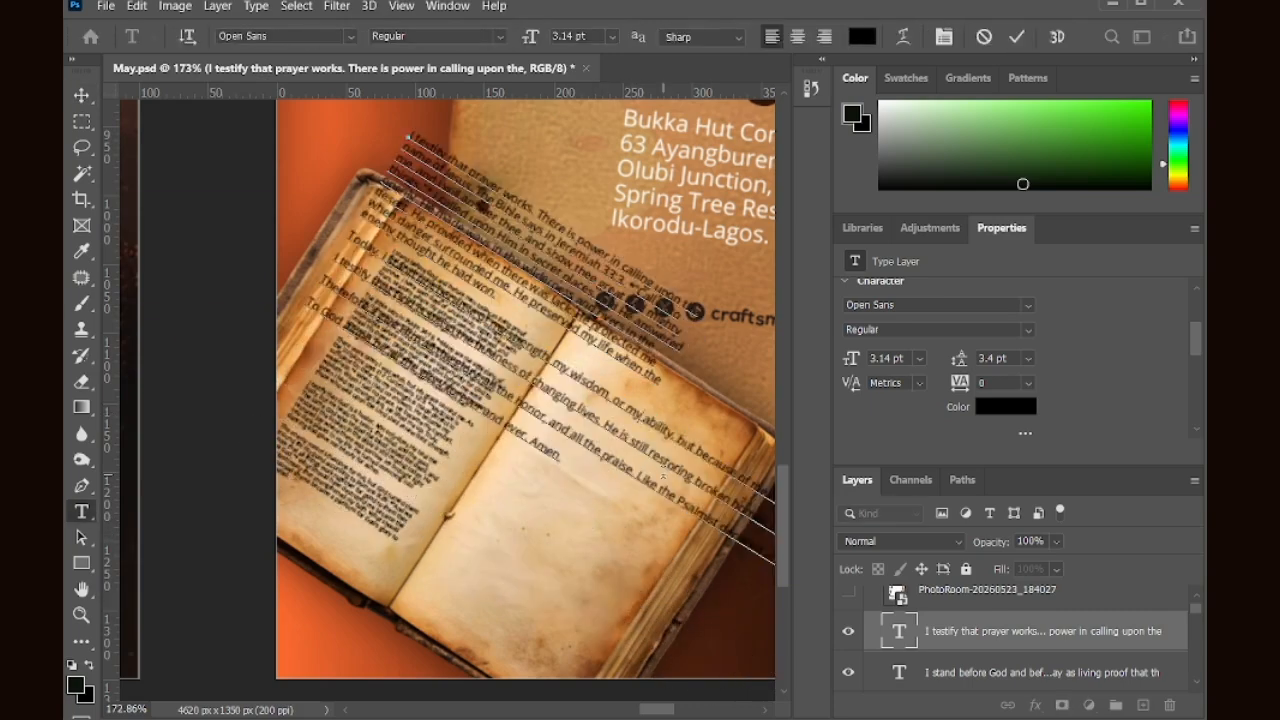
key("Return")
key("Return")
left_click(605, 486)
key("Return")
left_click(594, 495)
key("Return")
left_click(589, 507)
key("Return")
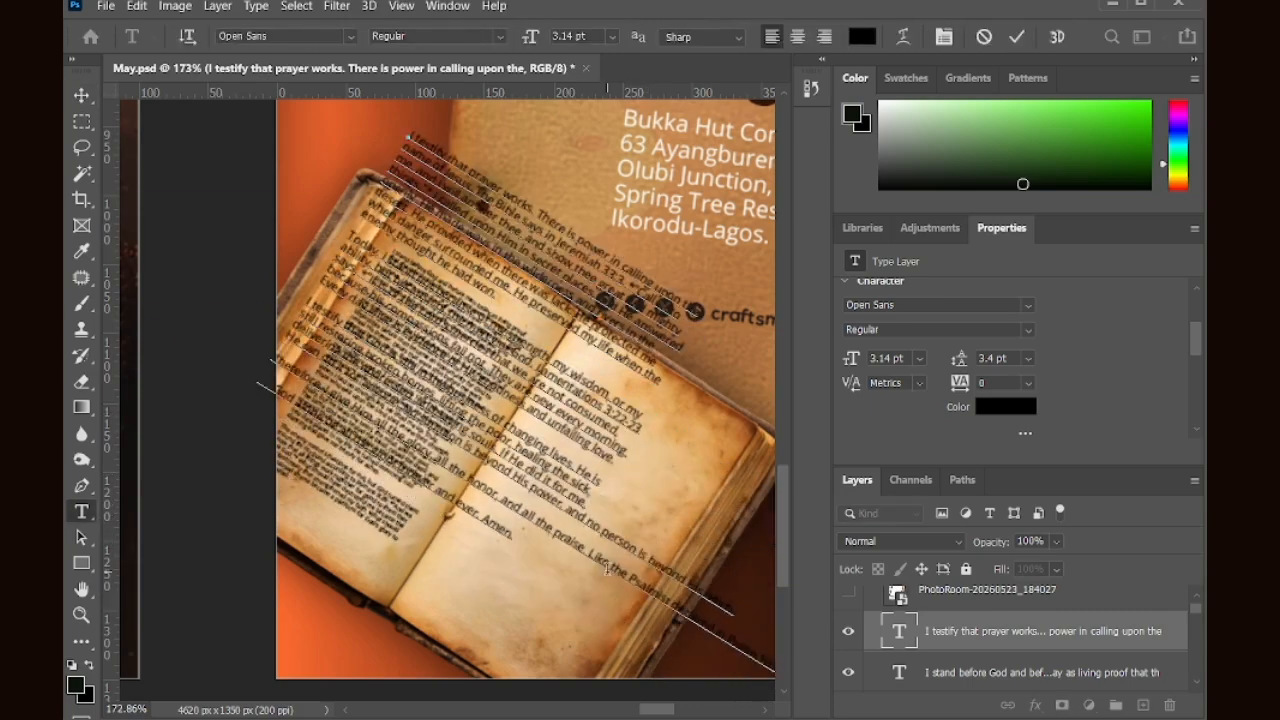
Step: Break the long lines of the closing "Therefore" and "To God" paragraphs into the same narrow column and finish the text edit
left_click(588, 521)
key("Return")
left_click(566, 598)
key("Return")
left_click(592, 630)
key("Return")
key("Return")
left_click(1017, 37)
Step: Move the re-wrapped second testimony text so that it starts at the upper inner corner of the book's right page
key("v")
left_click_drag(514, 462, 550, 520)
double_click(600, 500)
left_click_drag(560, 450, 390, 520)
left_click(82, 95)
left_click_drag(240, 500, 395, 407)
left_click(393, 408)
left_click(631, 443)
Step: Set the right-page text to 1.56 pt with 1.69 pt leading, place it on the page, and add another paragraph at its end
double_click(883, 358)
type("1.58")
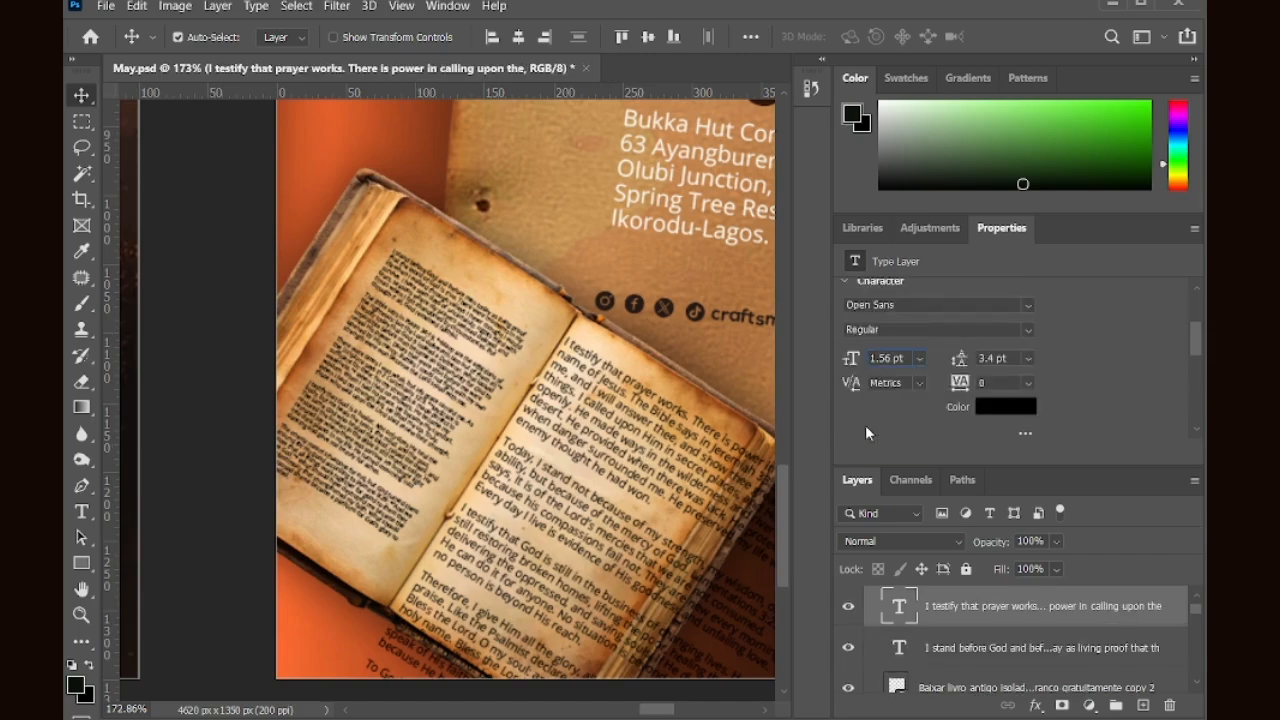
key("Return")
mouse_move(602, 440)
left_mouse_down()
mouse_move(632, 482)
mouse_move(604, 432)
left_mouse_up()
scroll(935, 400, "down", 2)
double_click(992, 374)
type("1.69")
key("Return")
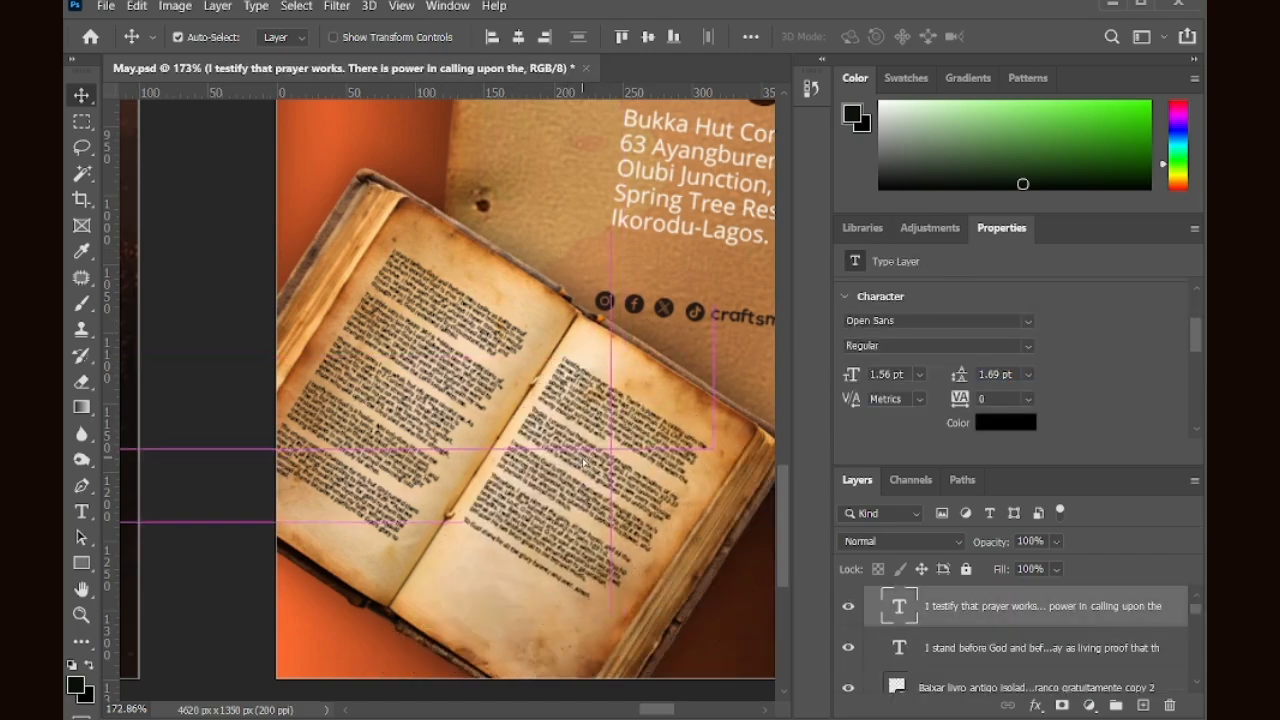
triple_click(590, 498)
left_click(1017, 37)
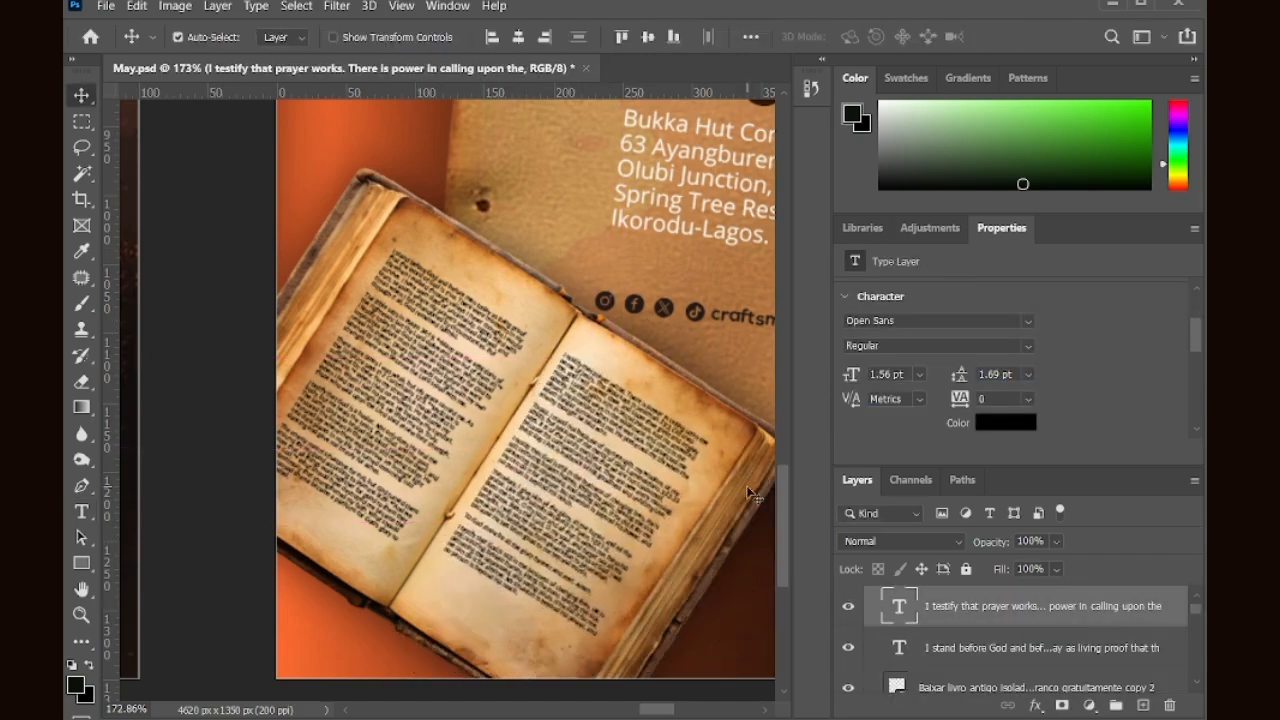
Step: Set the blend mode of both testimony text layers to Overlay
scroll(390, 311, "down", 2)
left_click(931, 541)
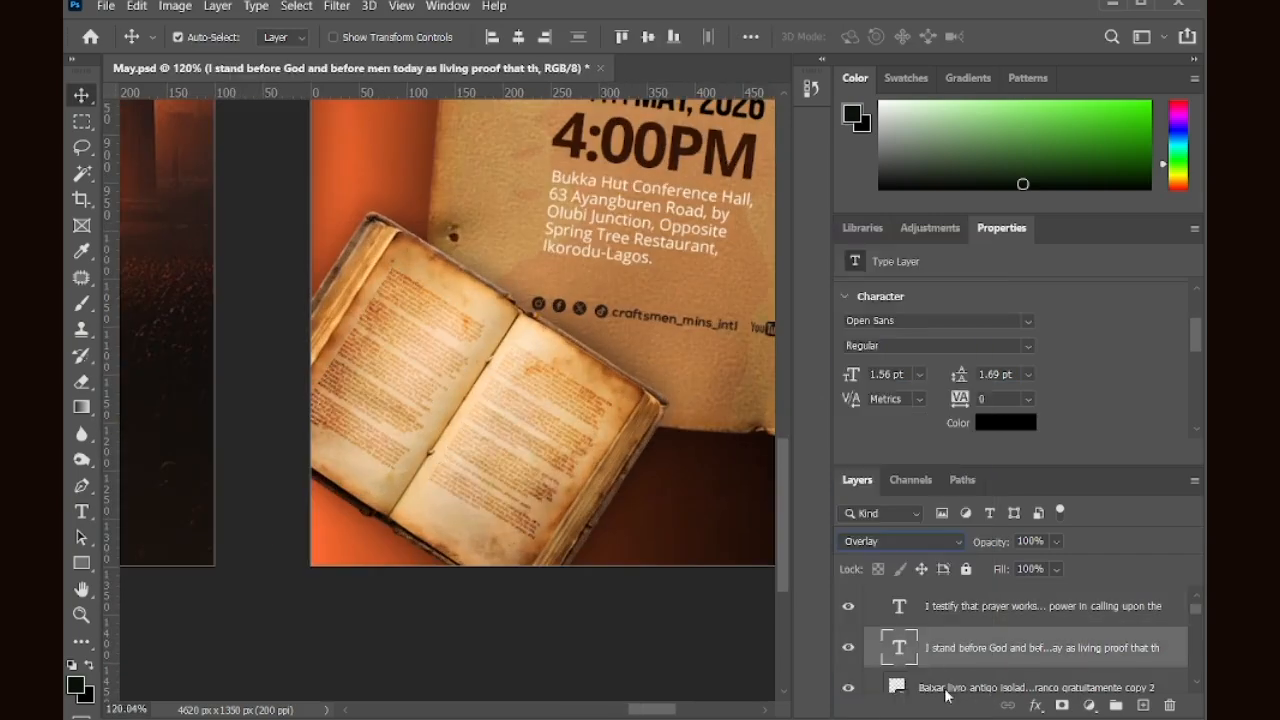
left_click(855, 463)
Step: Duplicate both testimony text layers and set the copies to Luminosity blending at 60% opacity
left_click(505, 487)
left_click(901, 541)
left_click(865, 690)
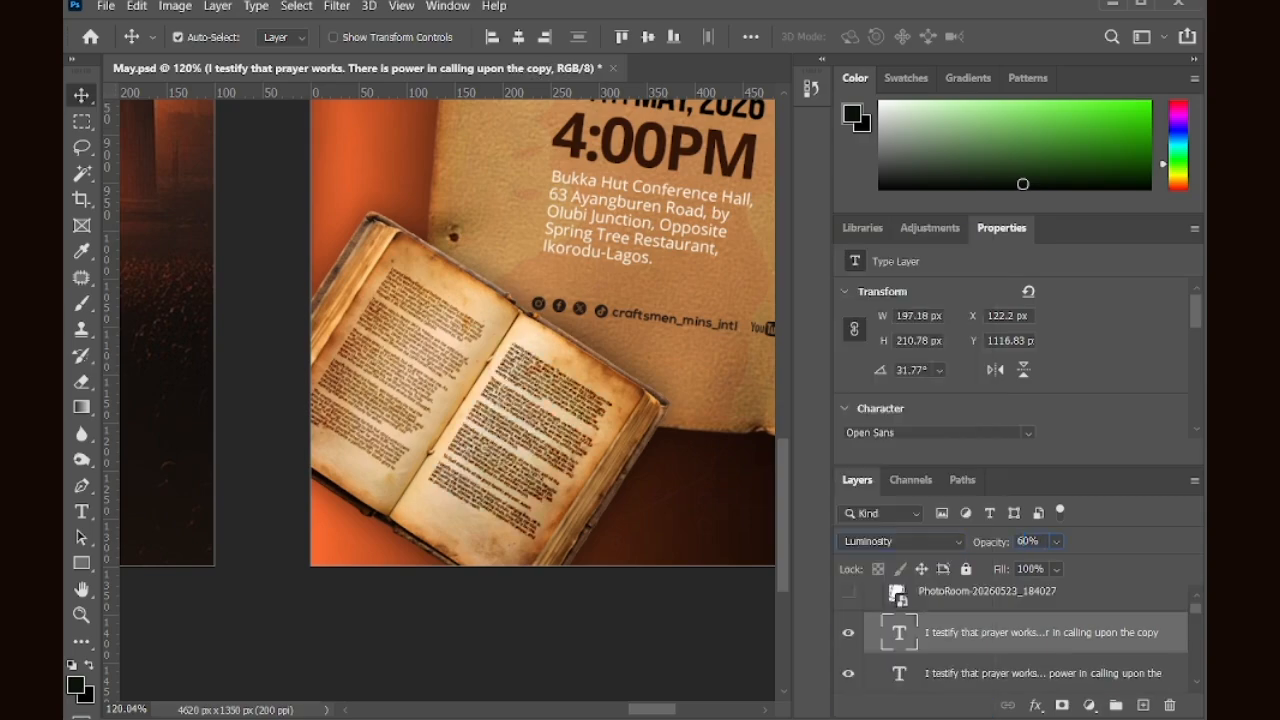
left_click_drag(991, 545, 958, 545)
Step: Link the left-page "I stand before God" text layer with its copy
left_click(380, 400)
left_click(1040, 647, "shift")
left_click(1007, 705)
scroll(626, 586, "down", 8)
scroll(623, 568, "up", 3)
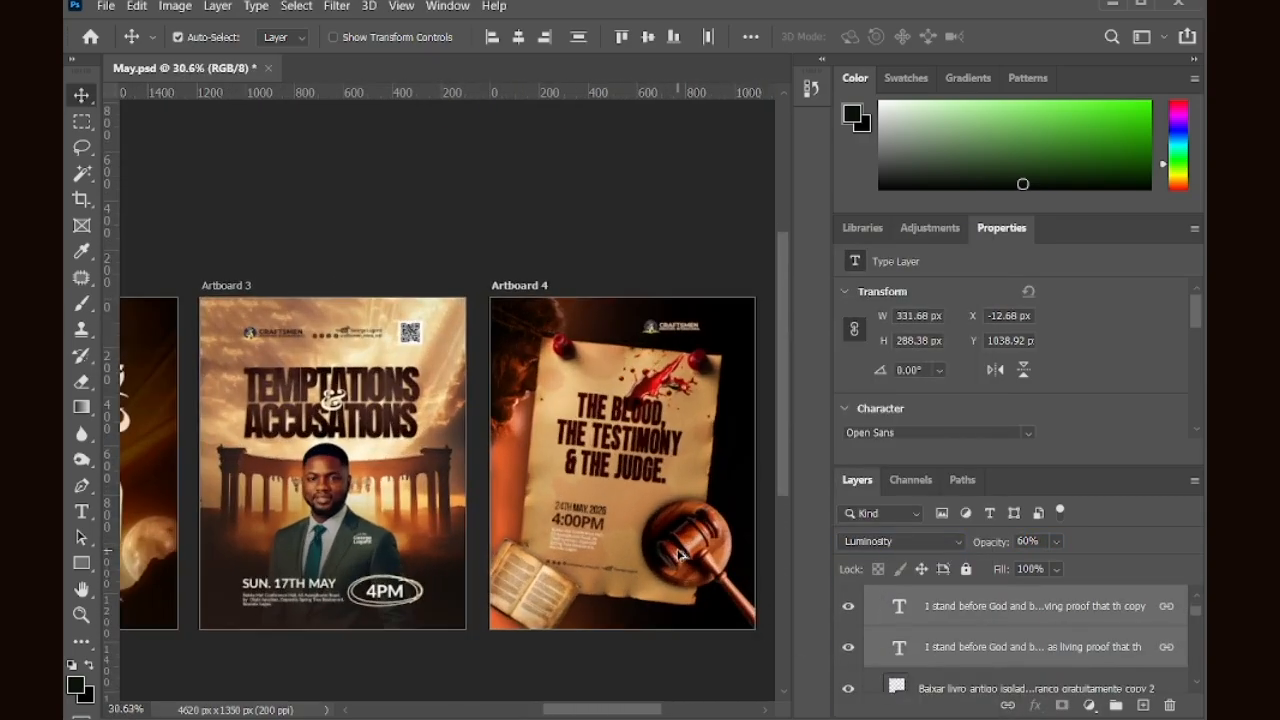
scroll(585, 574, "down", 3)
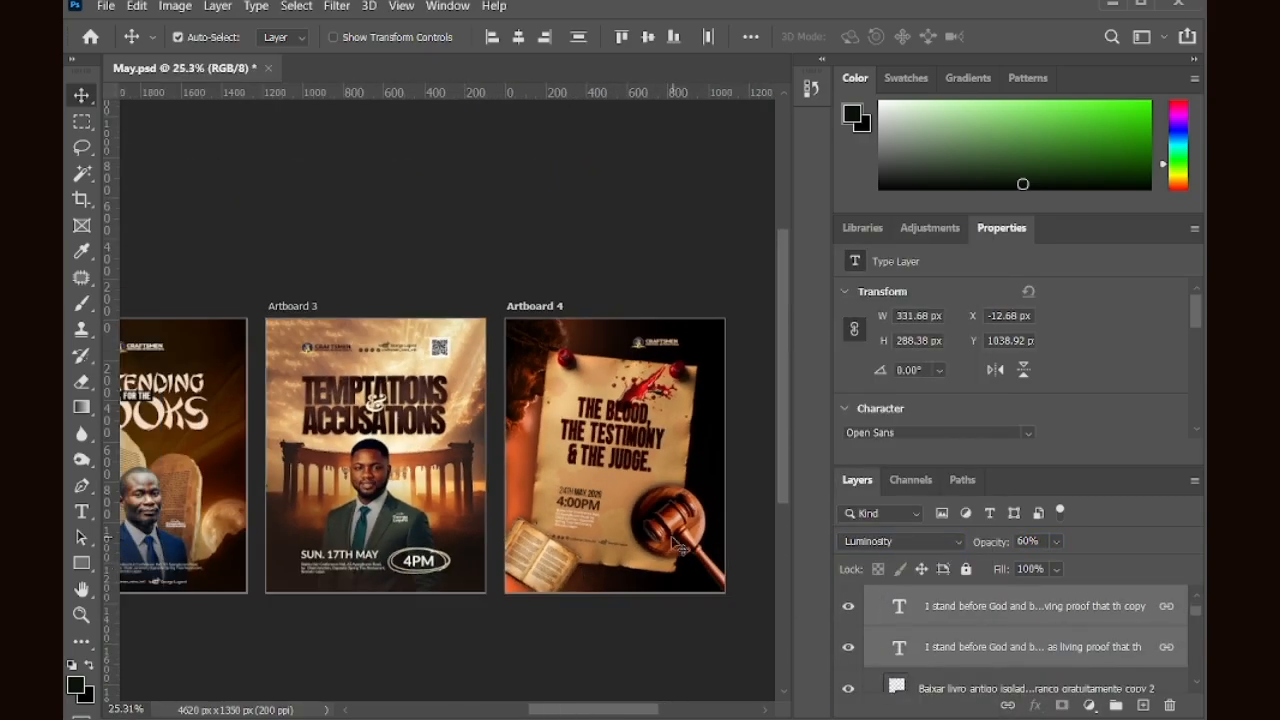
left_click(678, 542)
key("ctrl+t")
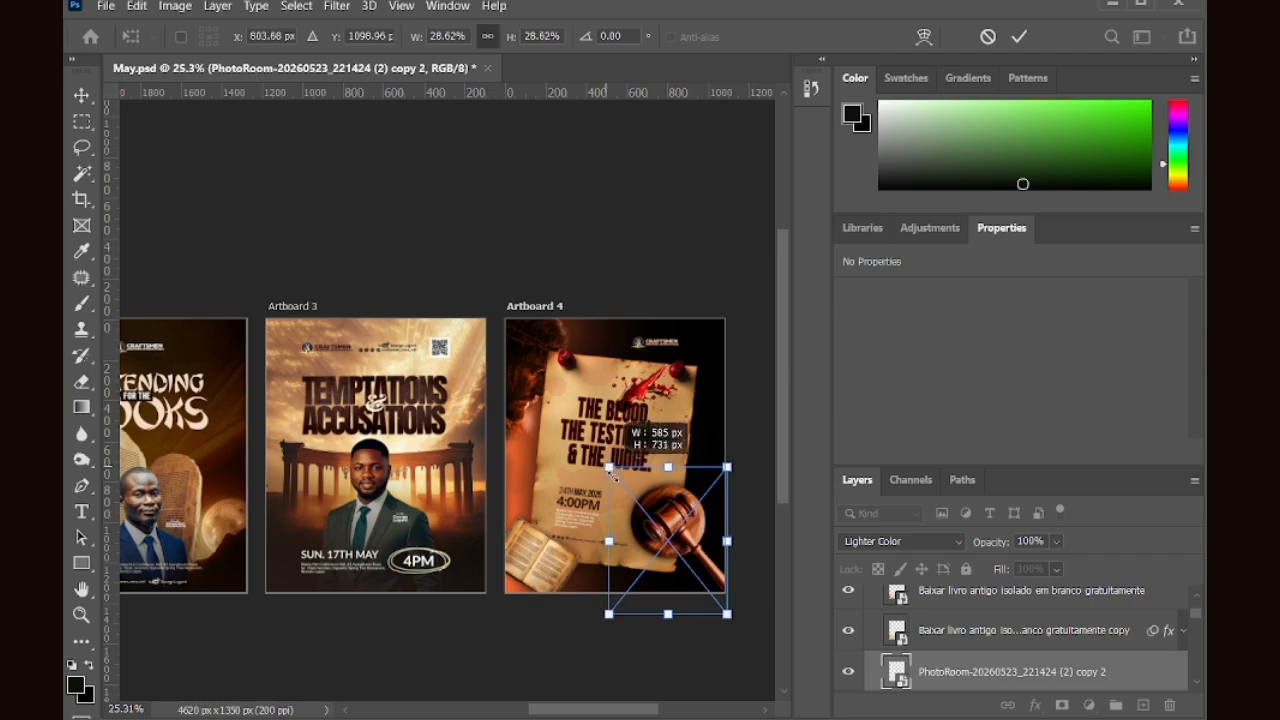
left_click(987, 37)
Step: Link the three gavel layers and scale them down together to about 90%, near the poster's lower right corner
scroll(972, 630, "down", 3)
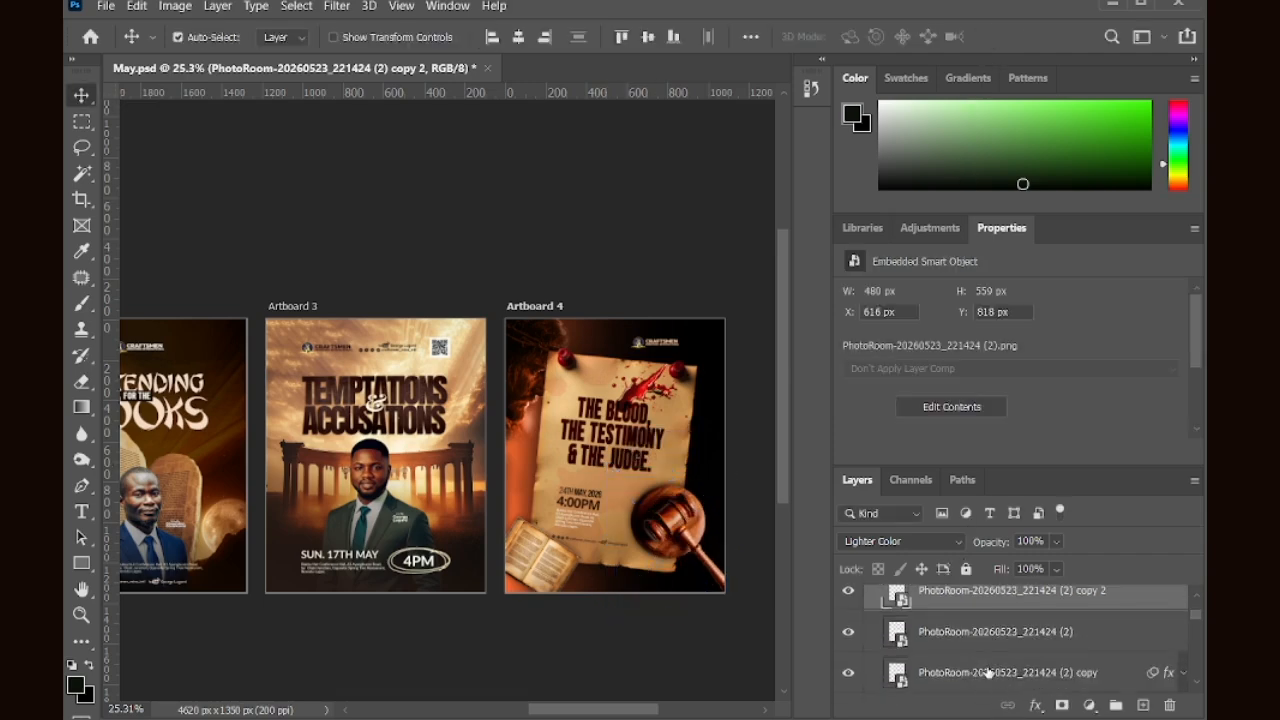
left_click(987, 672)
scroll(957, 650, "up", 2)
left_click(957, 650)
scroll(985, 648, "down", 1)
left_click(946, 672, "shift")
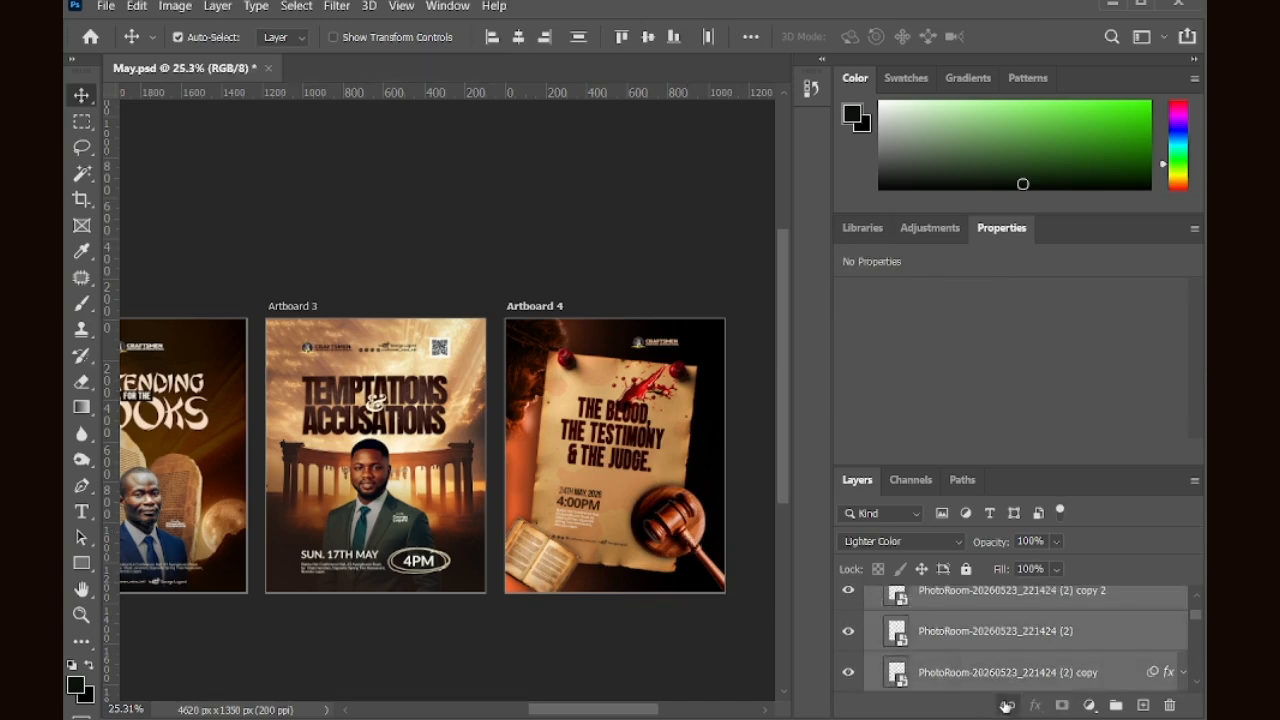
key("ctrl+t")
left_click(668, 310)
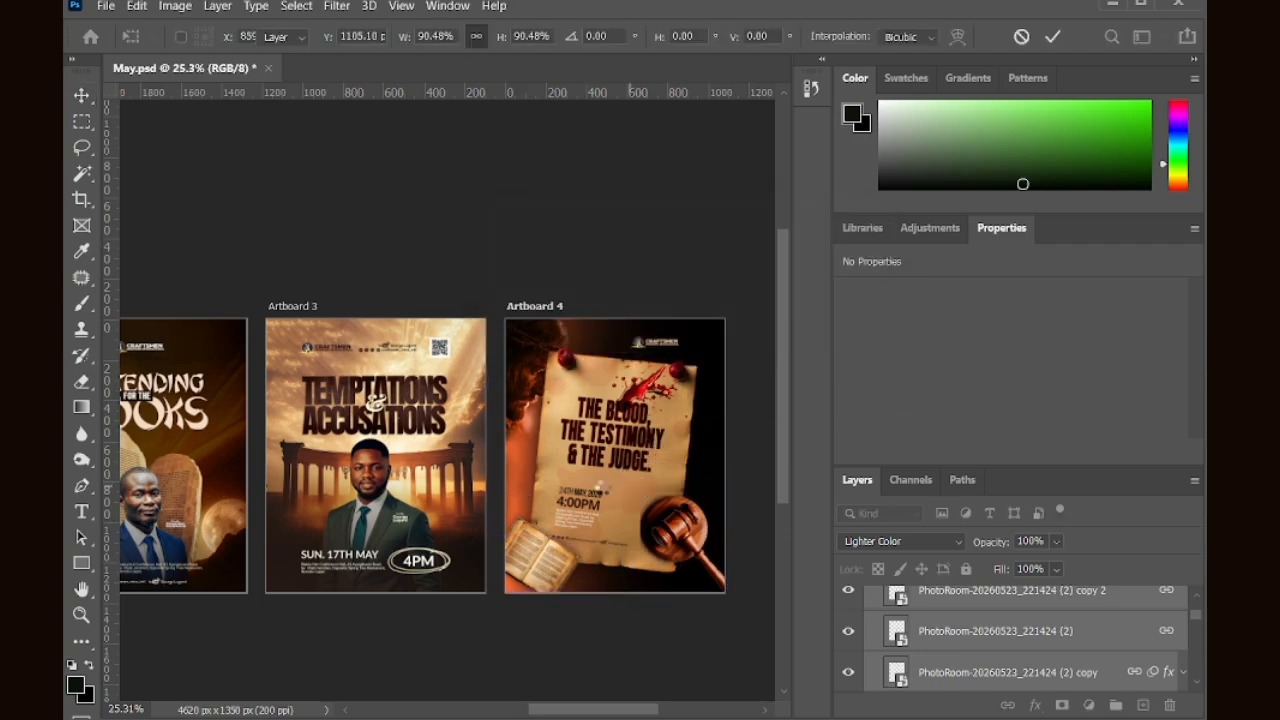
key("Return")
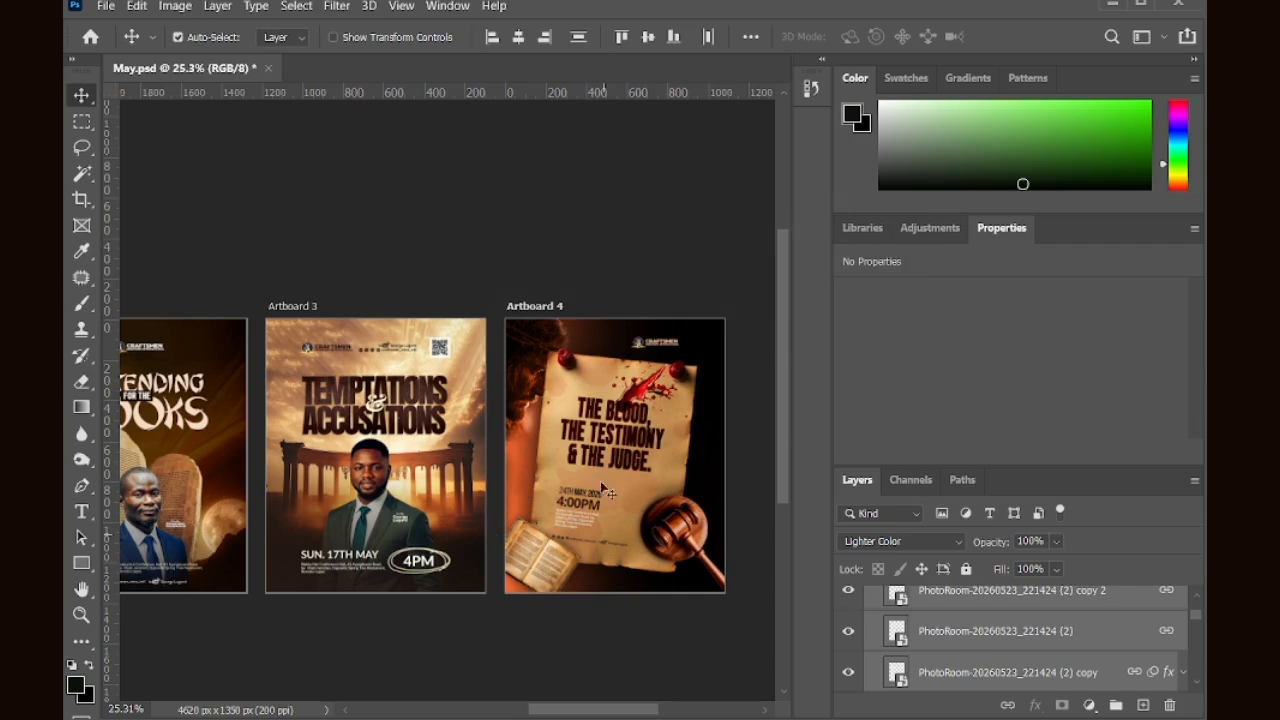
Step: Recolour the CRAFTSMEN MINISTRIES INTERNATIONAL logo text to the cream #fff5e8 sampled from the venue text
left_click(658, 350)
scroll(671, 363, "up", 2)
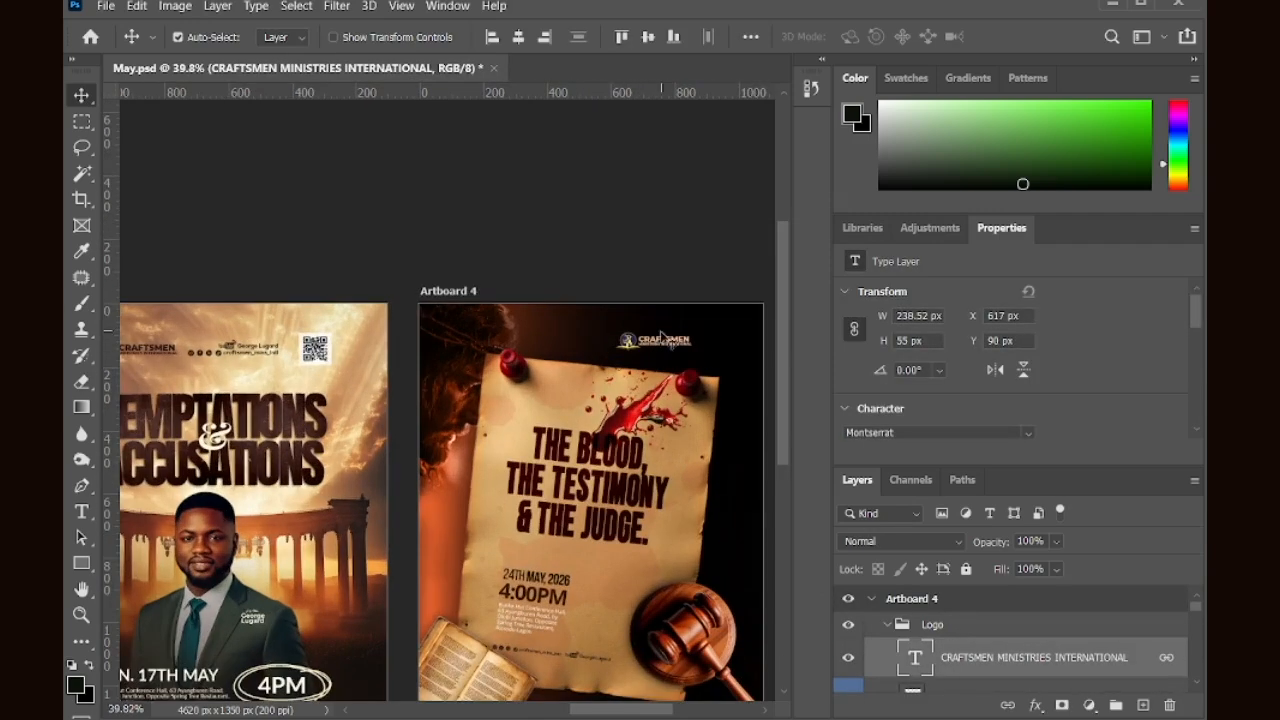
scroll(929, 420, "down", 4)
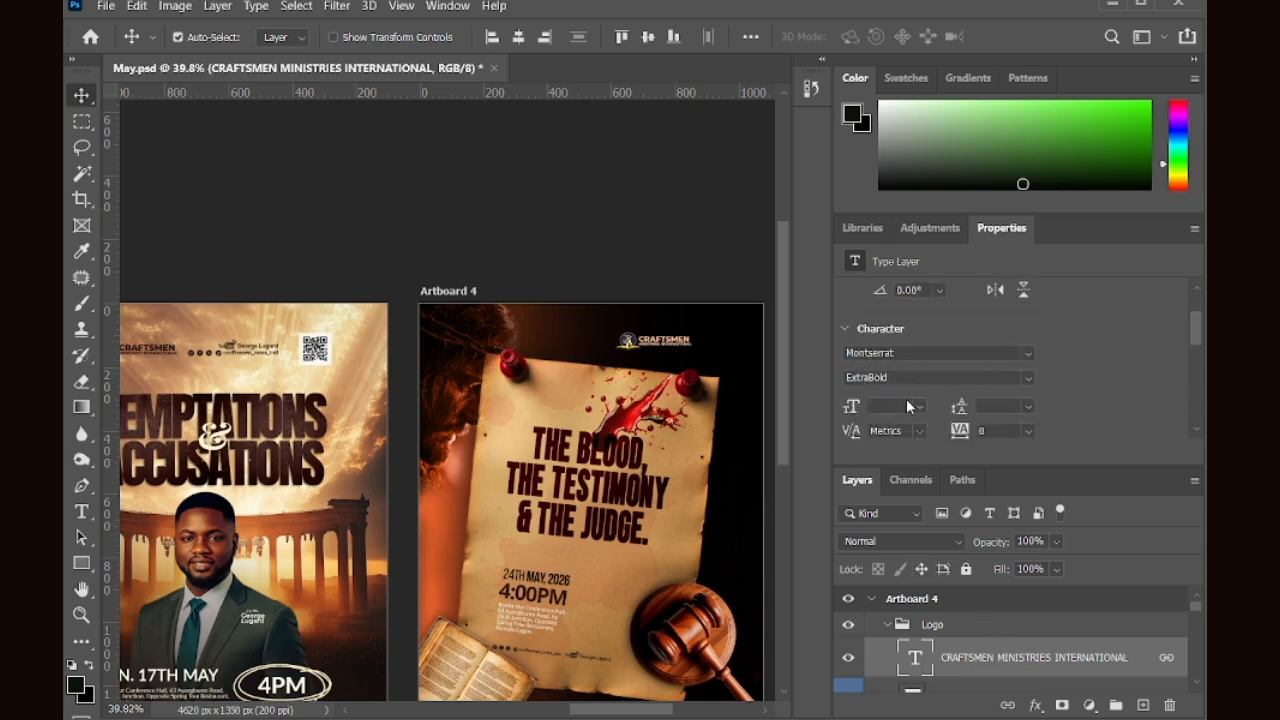
left_click(992, 408)
left_click(509, 626)
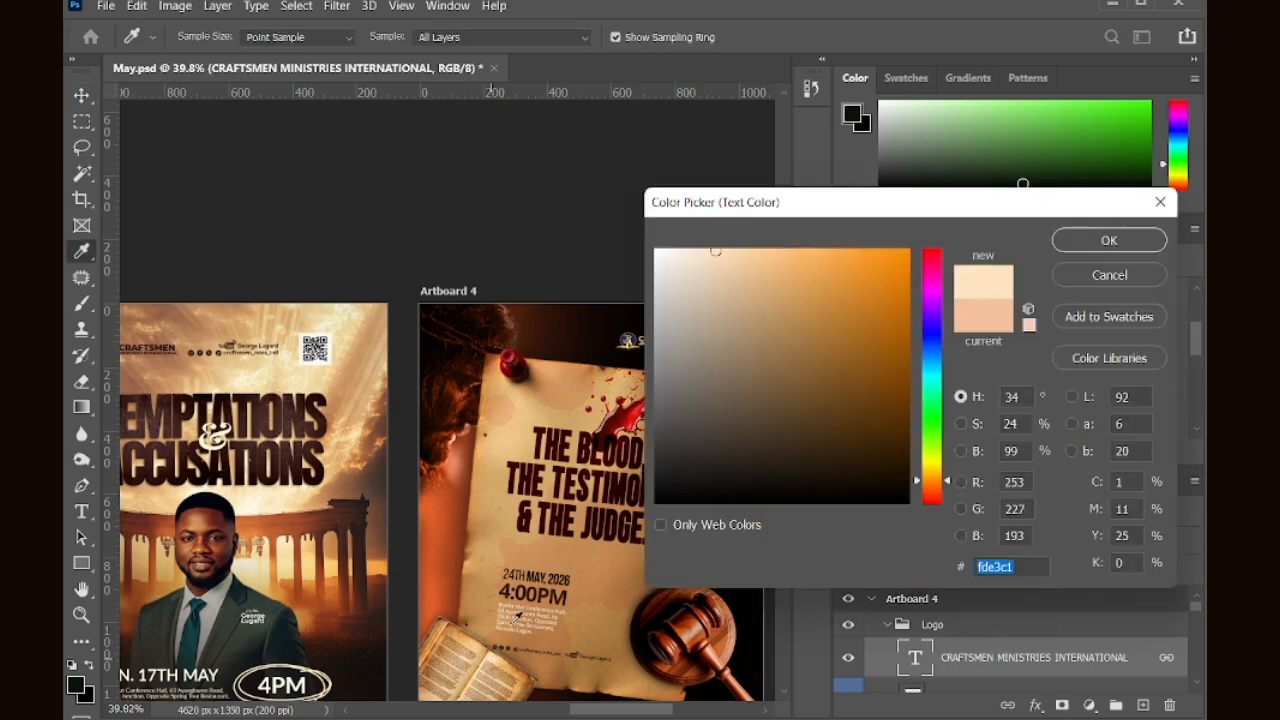
left_click(1093, 248)
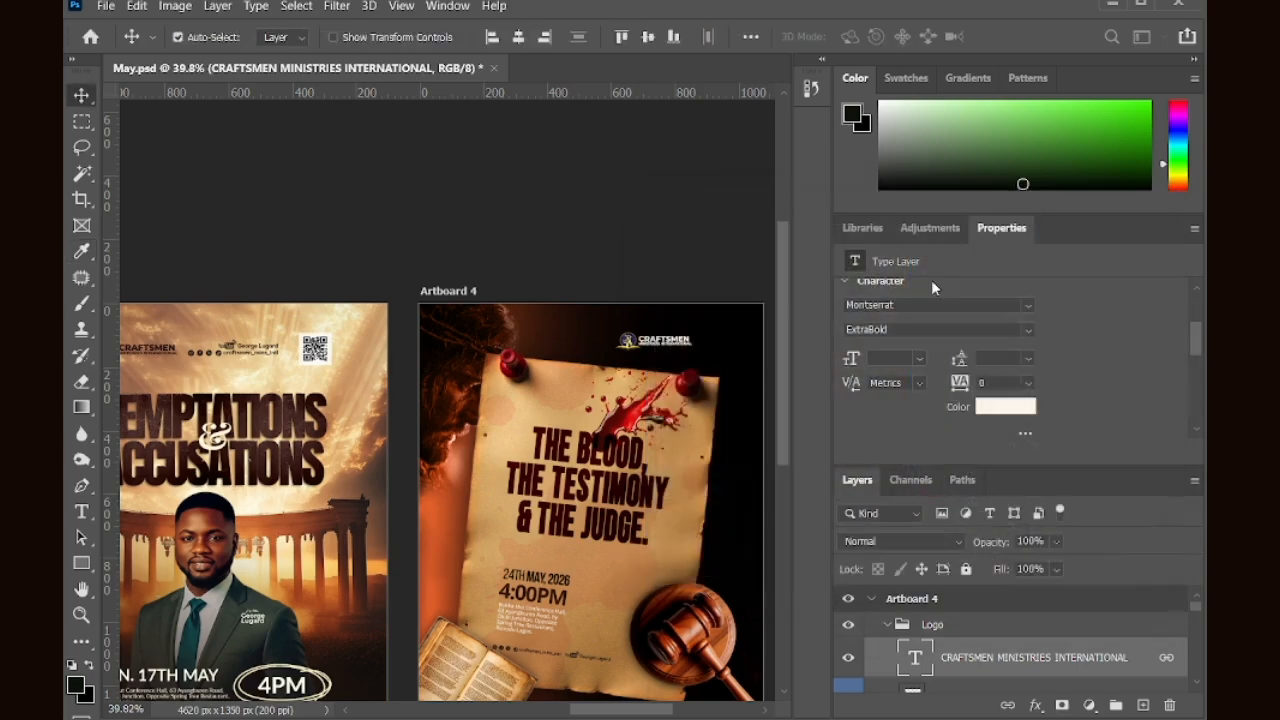
left_click(1020, 416)
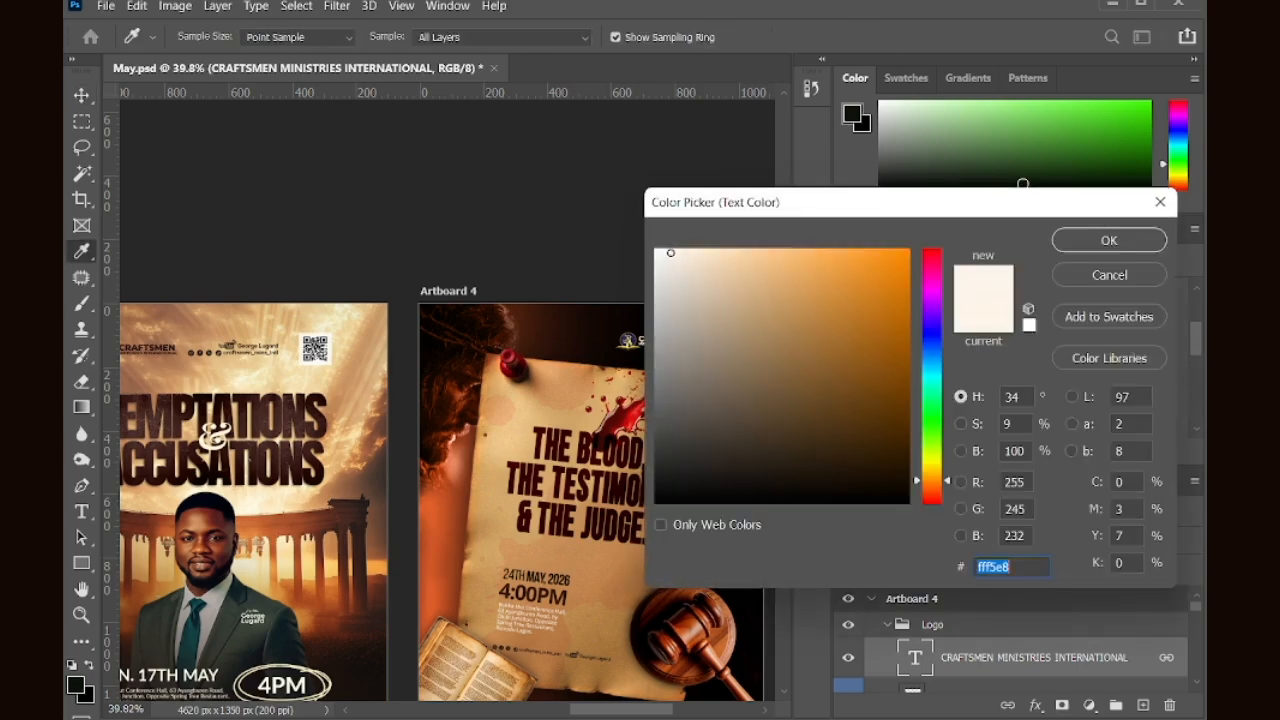
left_click(1082, 242)
Step: Collapse the Logo group and link all testimony text layers with the open book layers
left_click(888, 625)
left_click(938, 655)
scroll(969, 680, "down", 3)
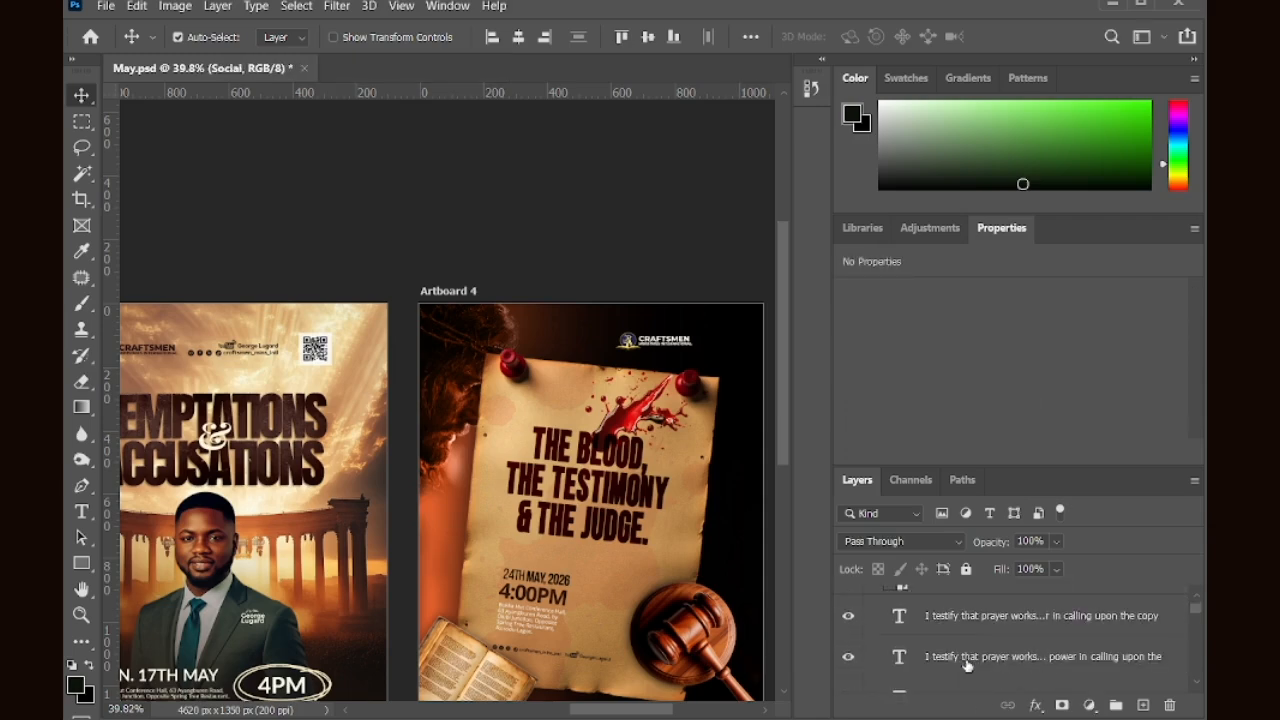
scroll(960, 660, "up", 3)
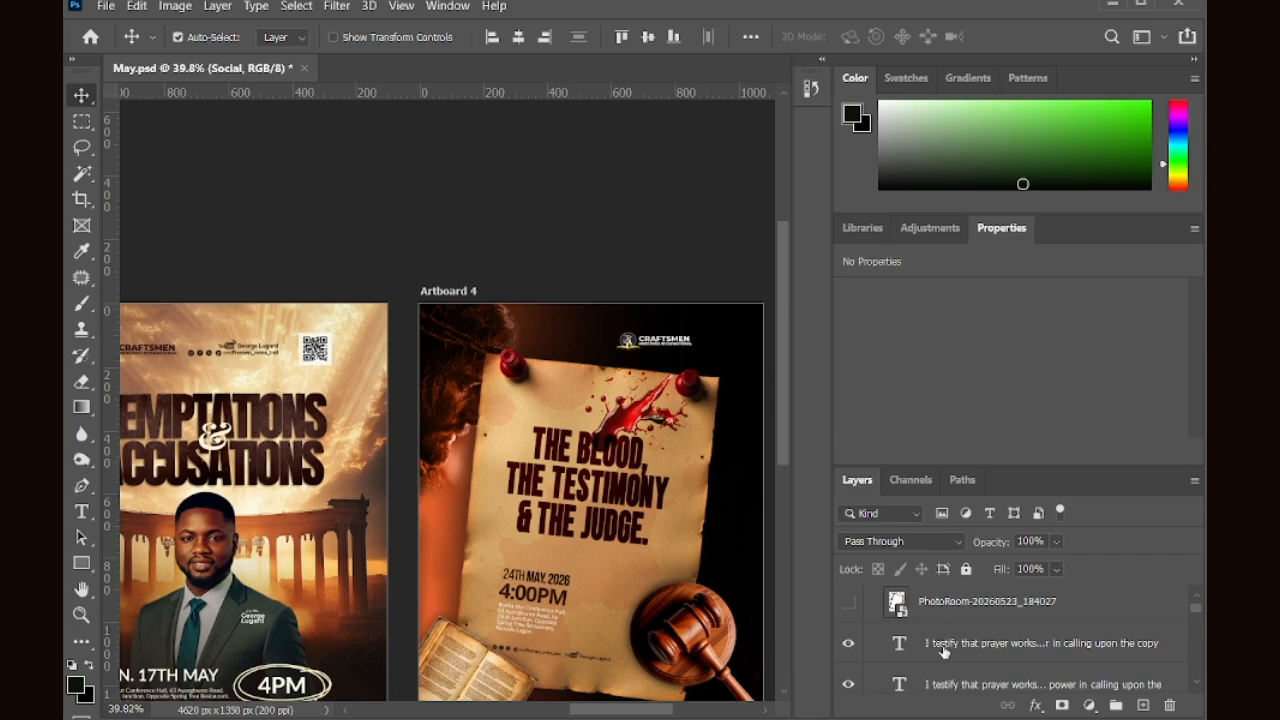
left_click(943, 650)
scroll(941, 649, "down", 1)
scroll(951, 663, "down", 1)
left_click(972, 677, "shift")
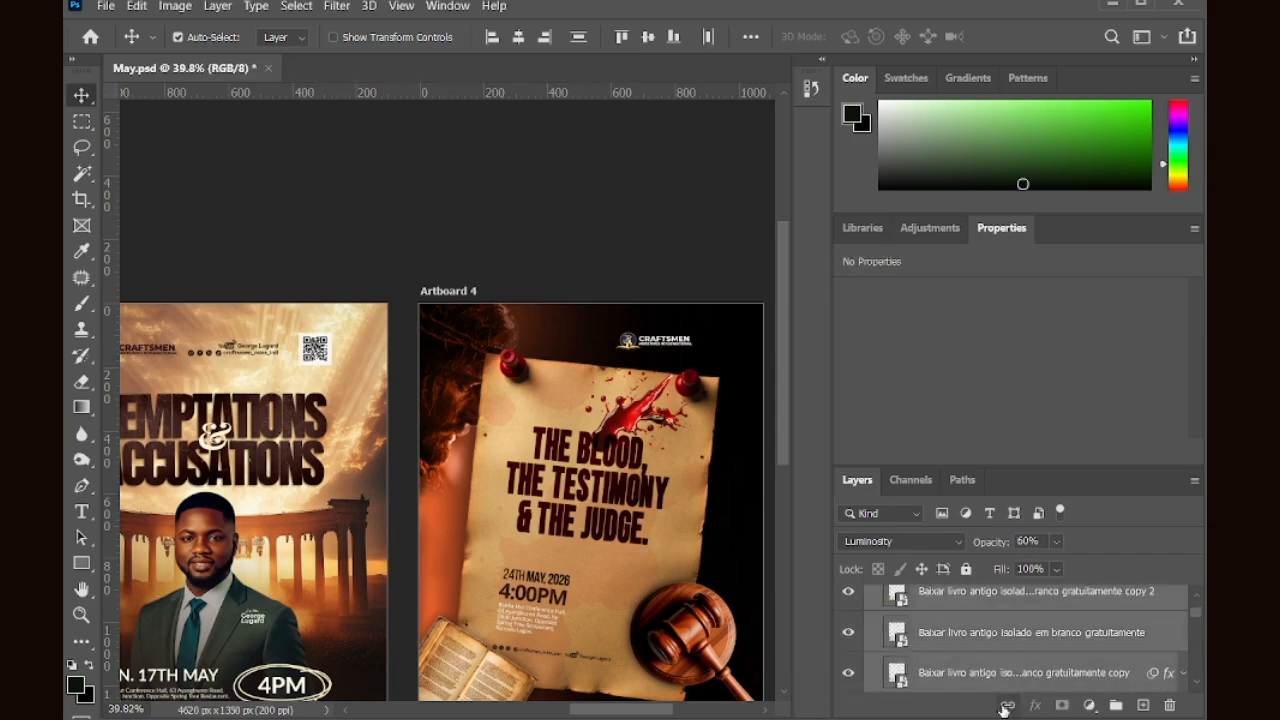
left_click(1007, 705)
Step: Shift the date, time and venue text to the right on the parchment and raise the Social group beneath it
scroll(530, 600, "down", 5)
scroll(530, 605, "up", 7)
left_click(525, 535)
left_click(951, 663, "shift")
left_click_drag(951, 660, 939, 580)
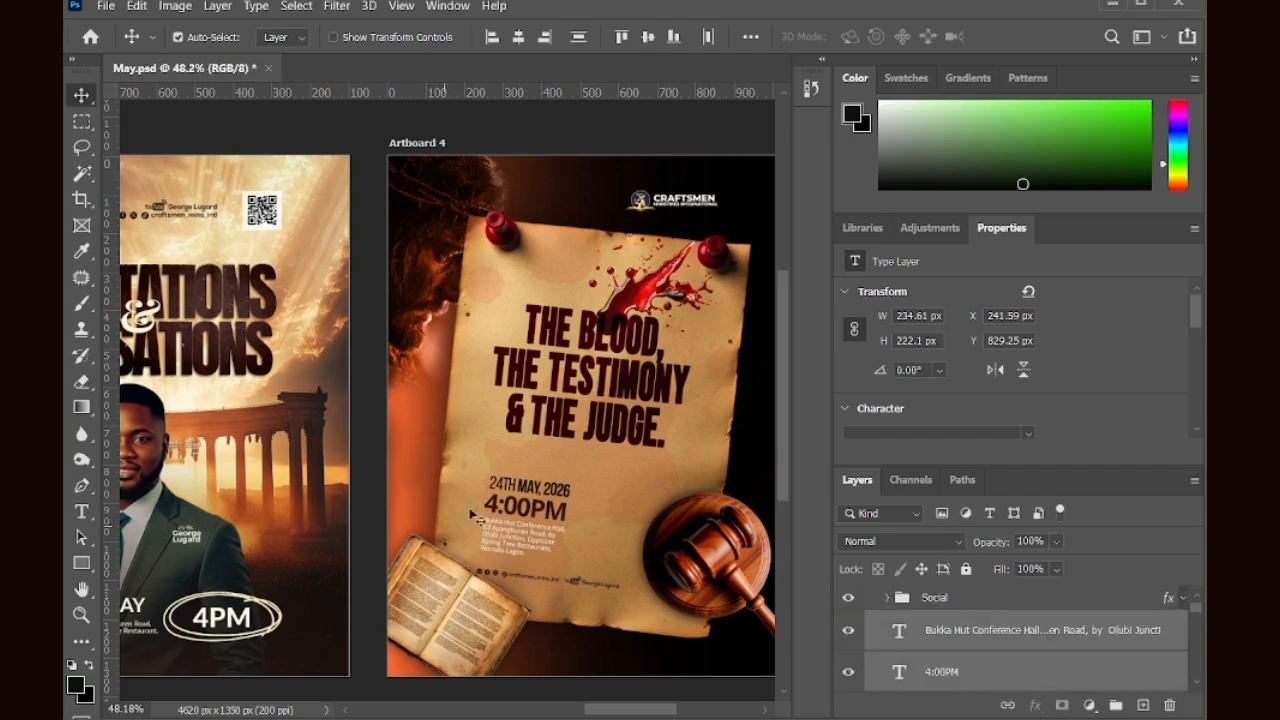
left_click(938, 599)
key("shift+Up")
key("shift+Up")
key("shift+Up")
key("shift+Up")
scroll(537, 615, "up", 4)
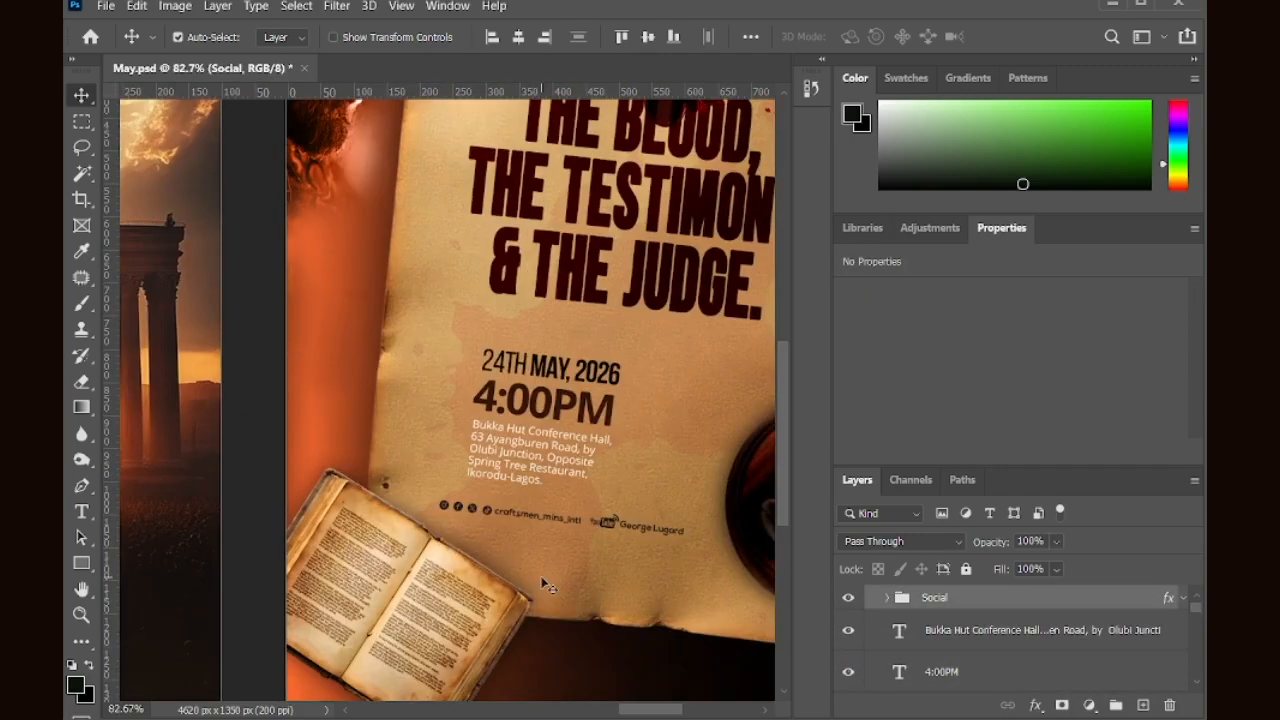
Step: Readjust the event details and move the linked open book slightly right and up on the poster
left_click(953, 636)
scroll(954, 637, "down", 1)
left_click(954, 637, "shift")
scroll(650, 470, "down", 6)
left_click(558, 538)
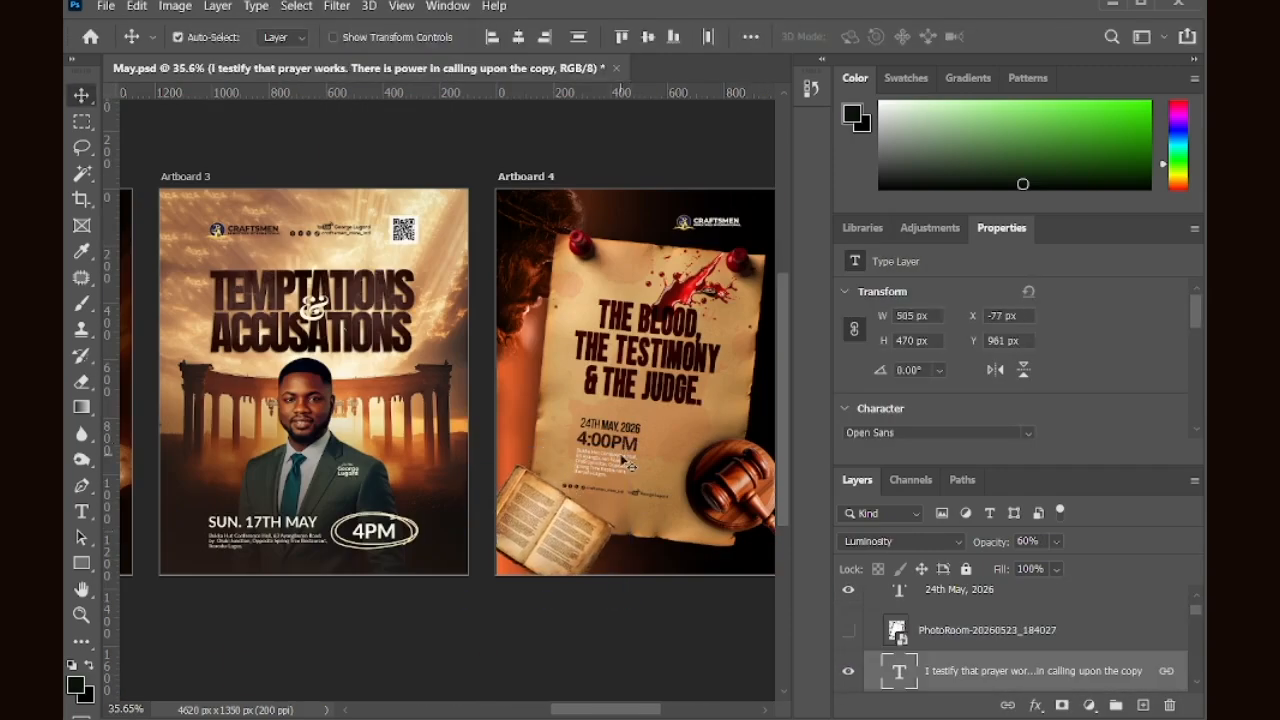
scroll(517, 551, "up", 3)
scroll(517, 551, "down", 3)
scroll(545, 550, "up", 2)
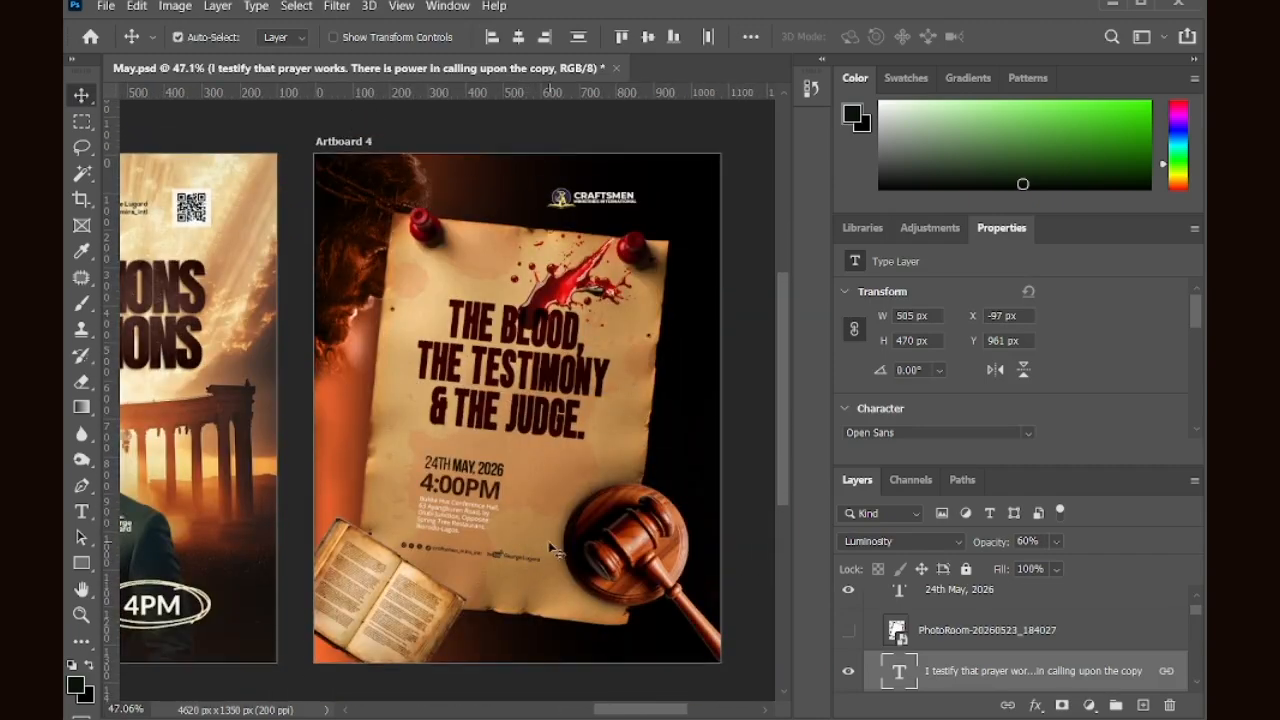
Step: Copy the Linktree-4096 QR code from Artboard 3 into Artboard 4 and move it down beside the gavel
left_click(247, 204)
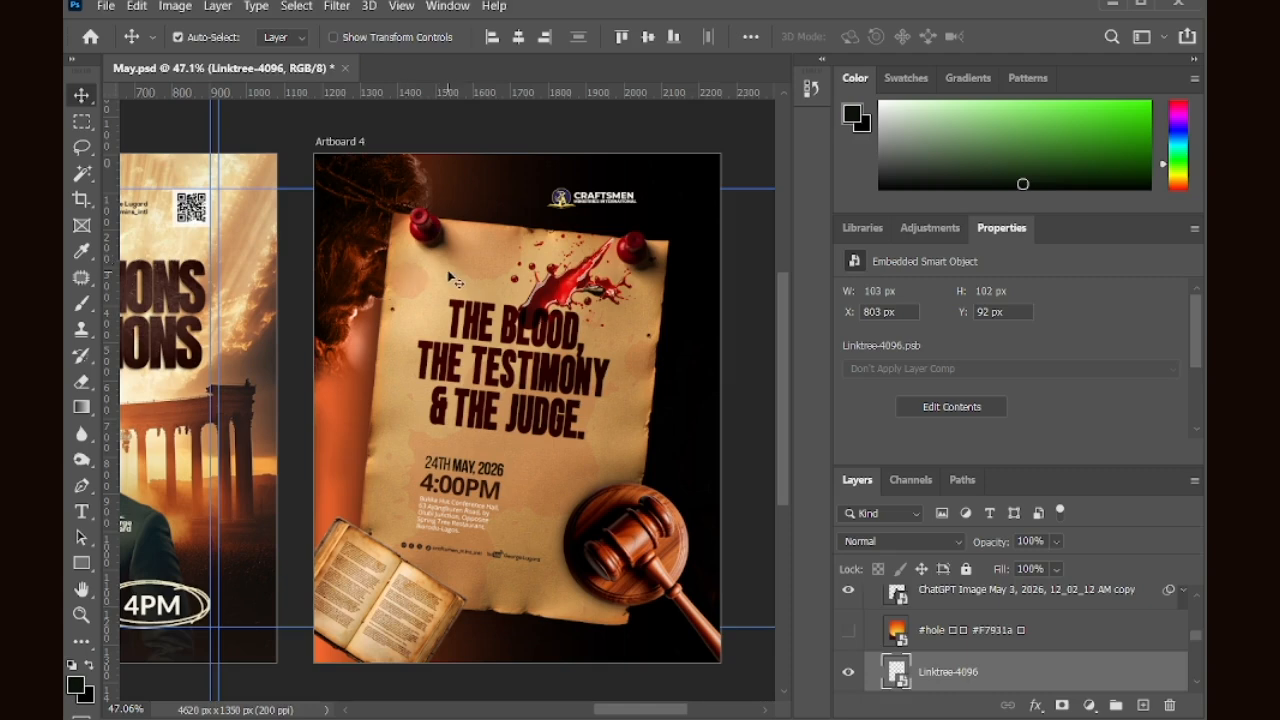
left_click(453, 270)
left_click(584, 198)
scroll(940, 620, "up", 2)
left_click(887, 645)
left_click(905, 637)
key("ctrl+v")
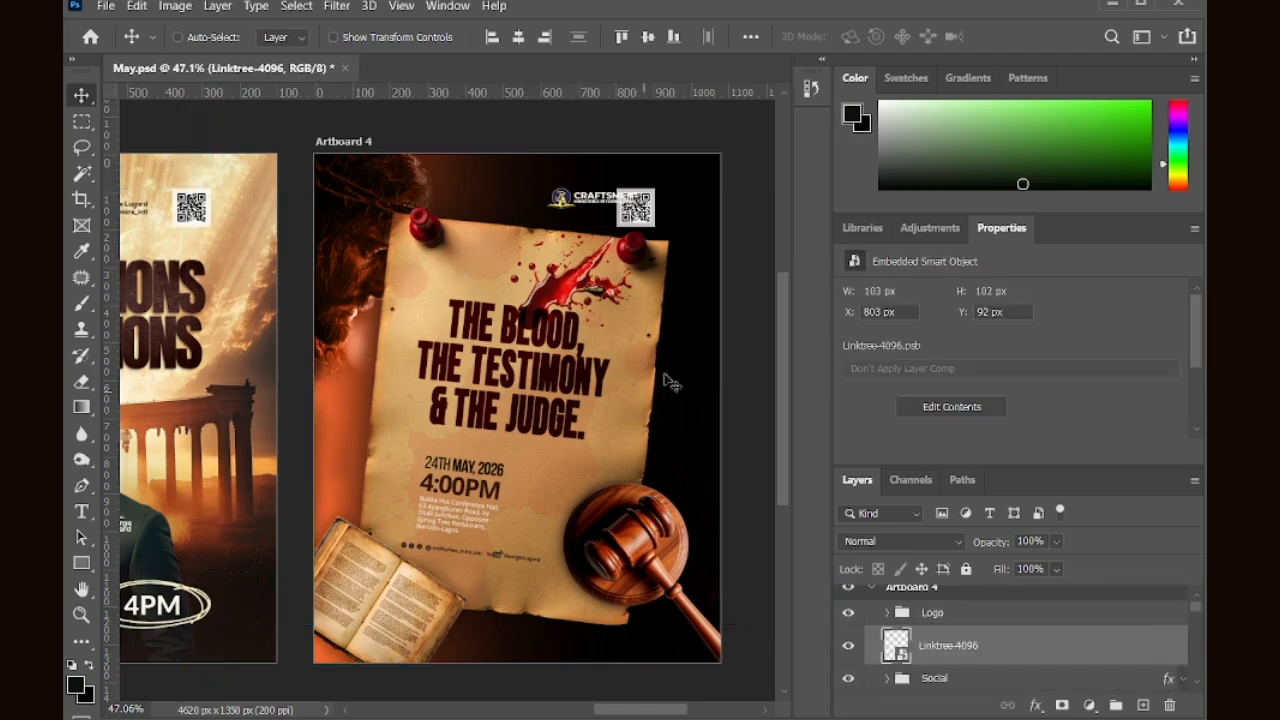
left_click(650, 219, "ctrl")
left_click_drag(508, 247, 580, 572)
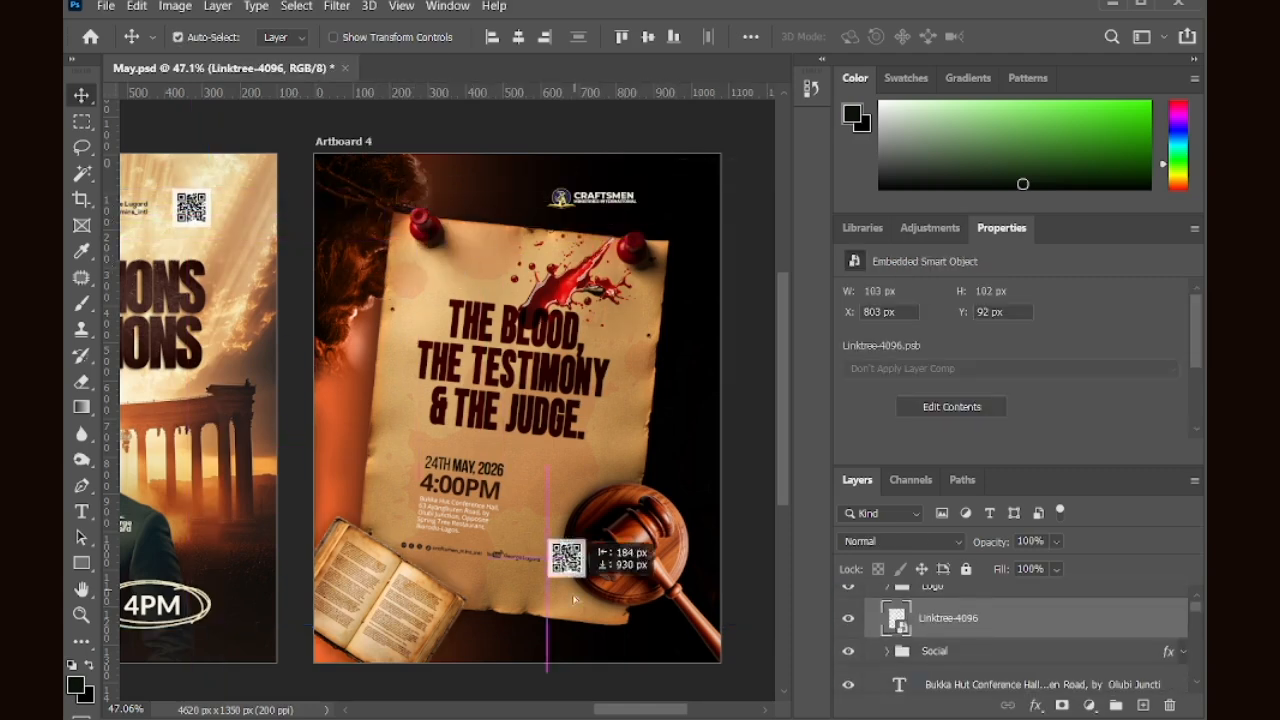
Step: Enlarge the QR code to 130 px, tilt it about 7° to match the parchment, and place it beside the date and time
key("ctrl+t")
left_click_drag(571, 496, 600, 458)
key("Return")
scroll(563, 507, "up", 2)
key("ctrl+t")
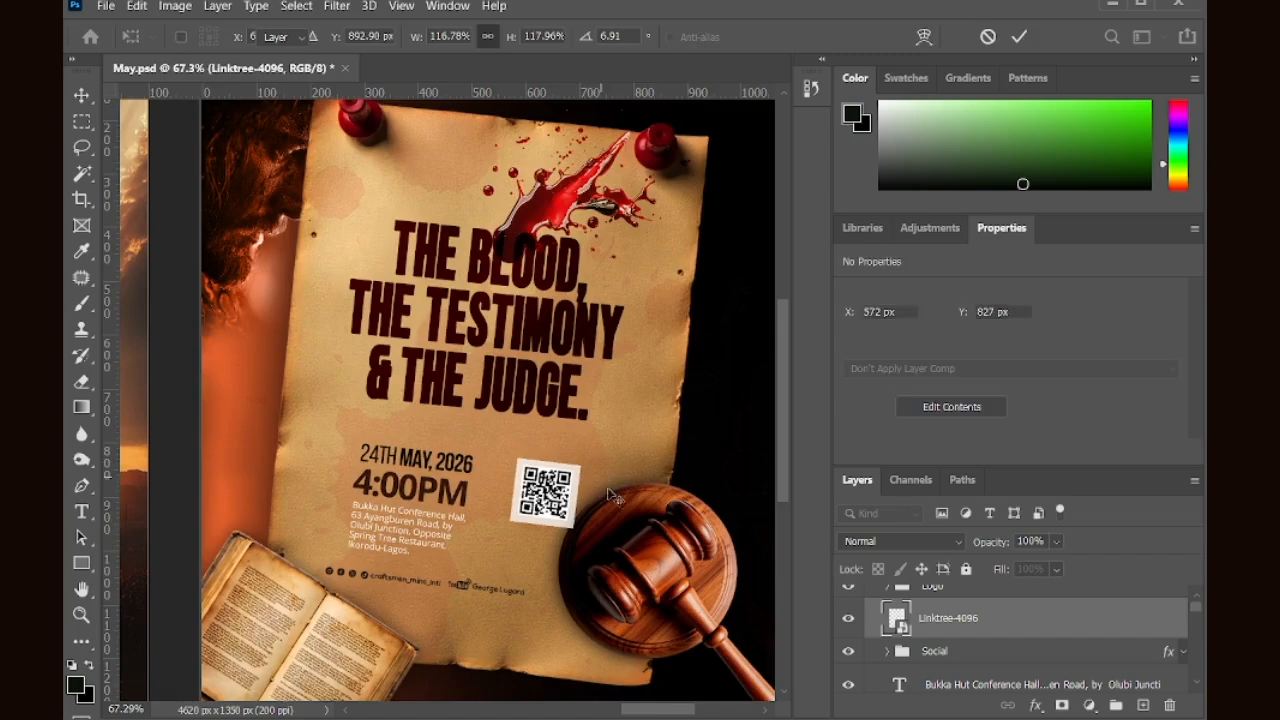
scroll(590, 468, "up", 5)
scroll(586, 472, "down", 2)
key("ctrl+t")
left_click_drag(589, 407, 585, 402)
key("Return")
scroll(518, 488, "down", 6)
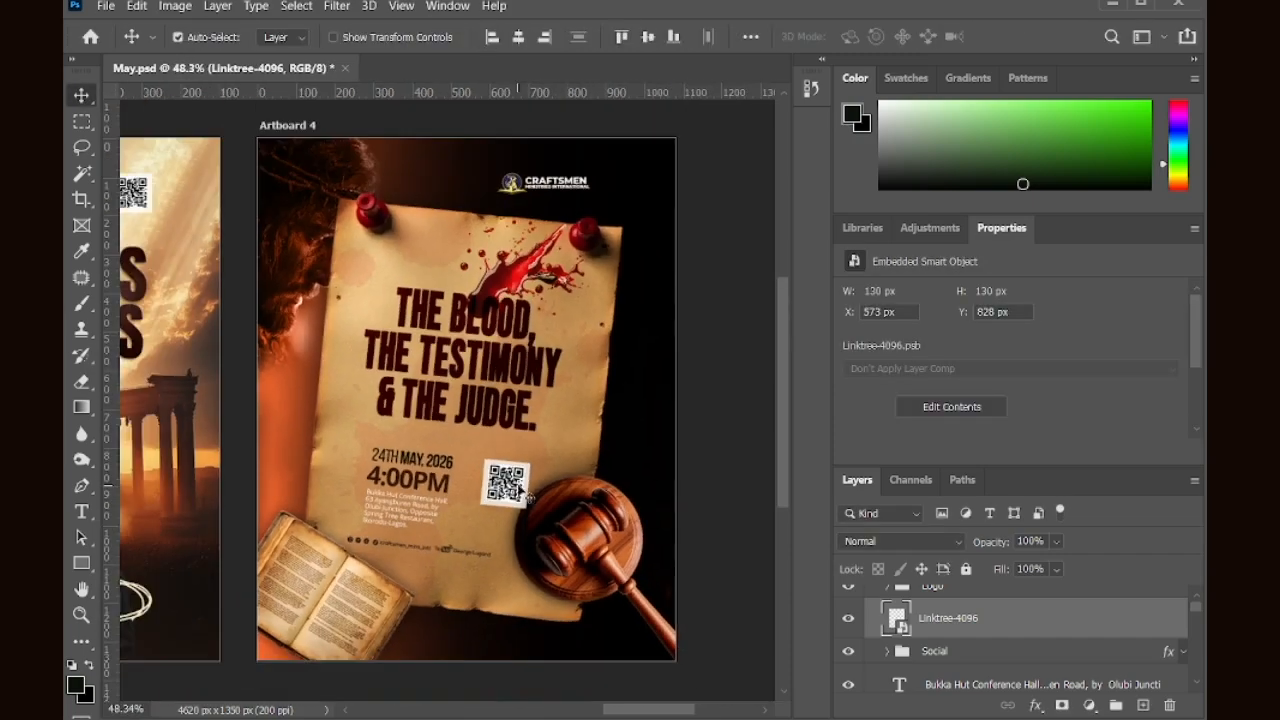
Step: Move the QR code layer beneath the gavel layers and shift the code slightly closer to the gavel
left_click_drag(996, 617, 996, 651)
left_click_drag(975, 675, 970, 700)
scroll(522, 495, "up", 4)
scroll(528, 528, "down", 3)
scroll(522, 486, "up", 2)
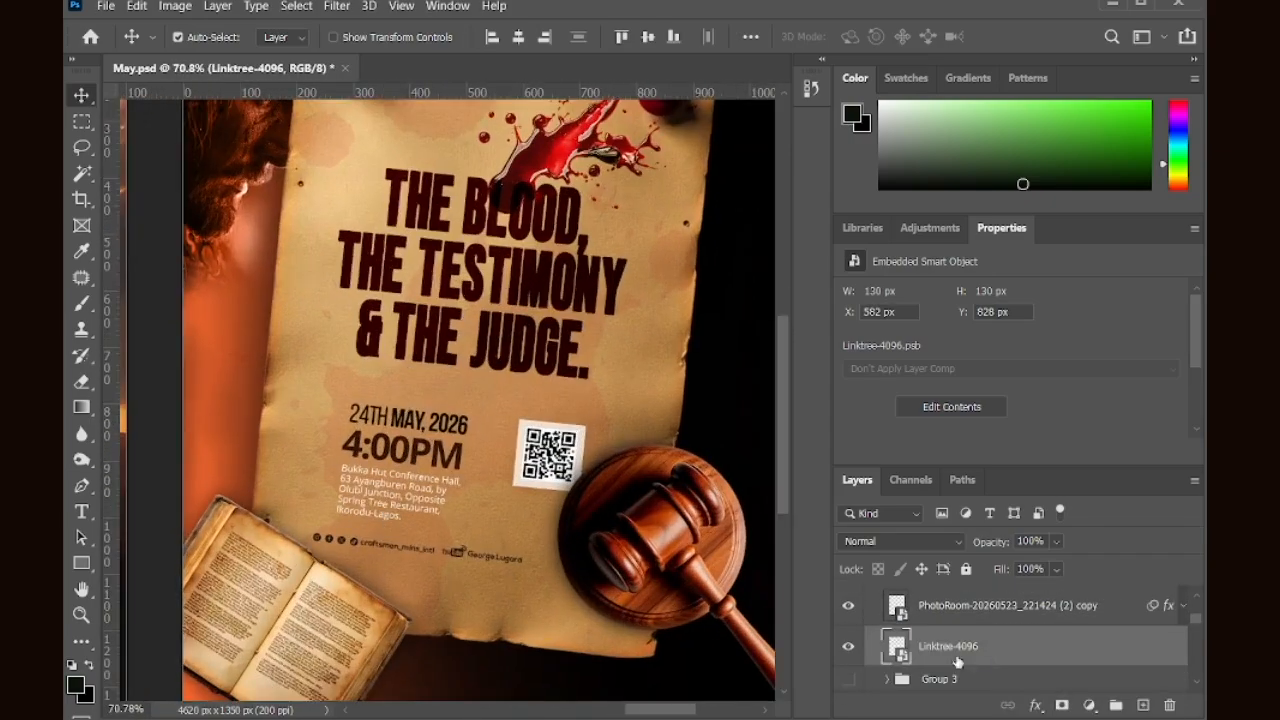
Step: Nudge the social handles group right and down, then fine-tune the positions of the event details and the QR code
scroll(945, 655, "up", 5)
left_click(945, 656)
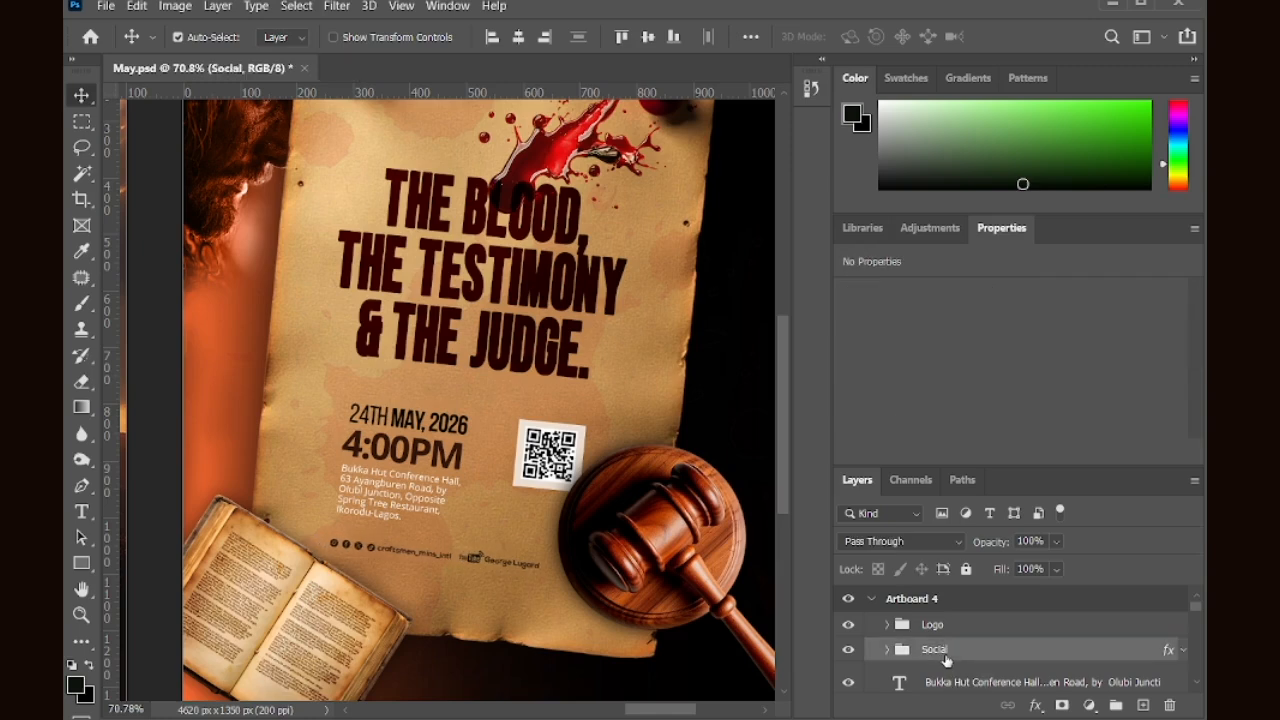
left_click(392, 495)
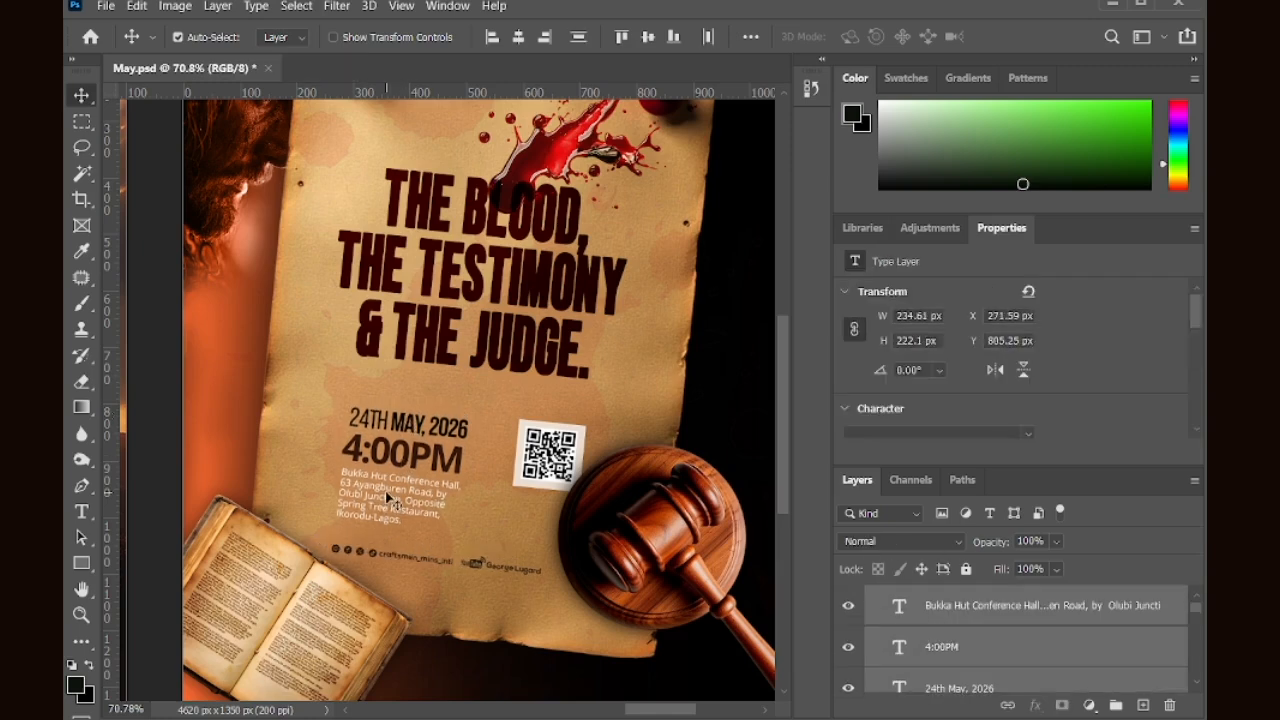
left_click(560, 458)
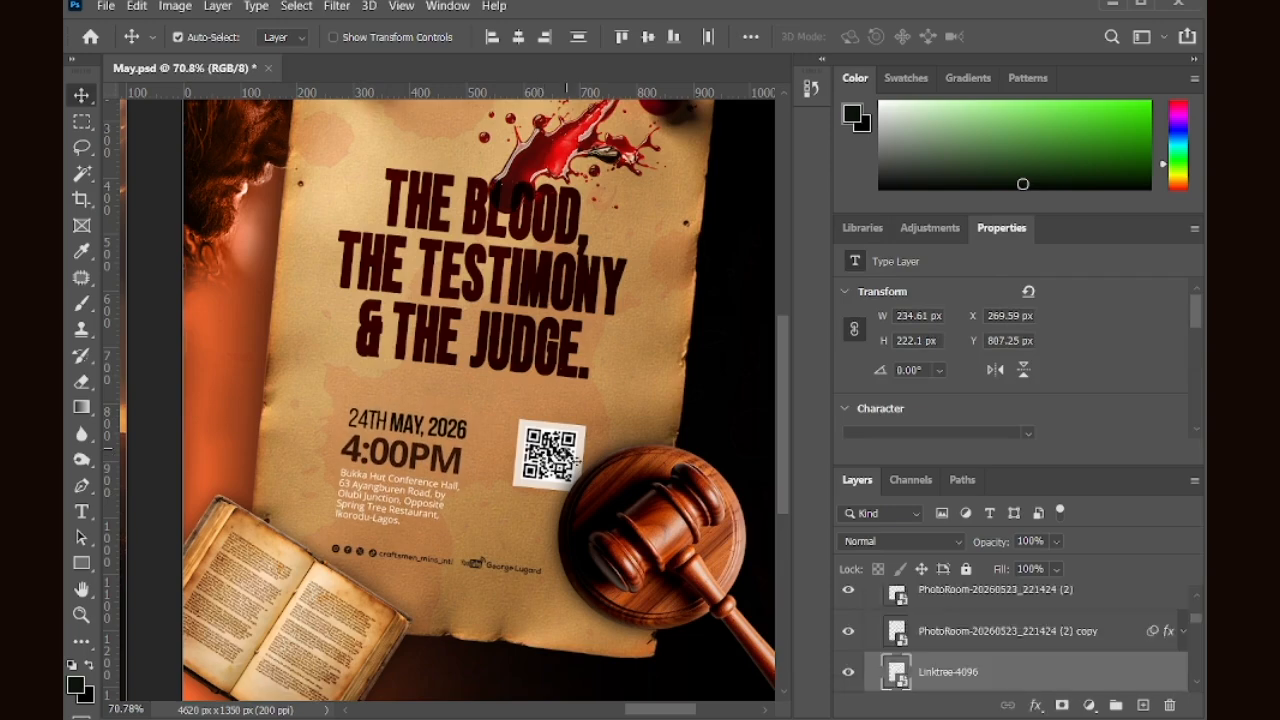
Step: Copy the "With" text and the speaker's name from Artboard 3 and paste them above the date on Artboard 4
scroll(577, 460, "down", 5)
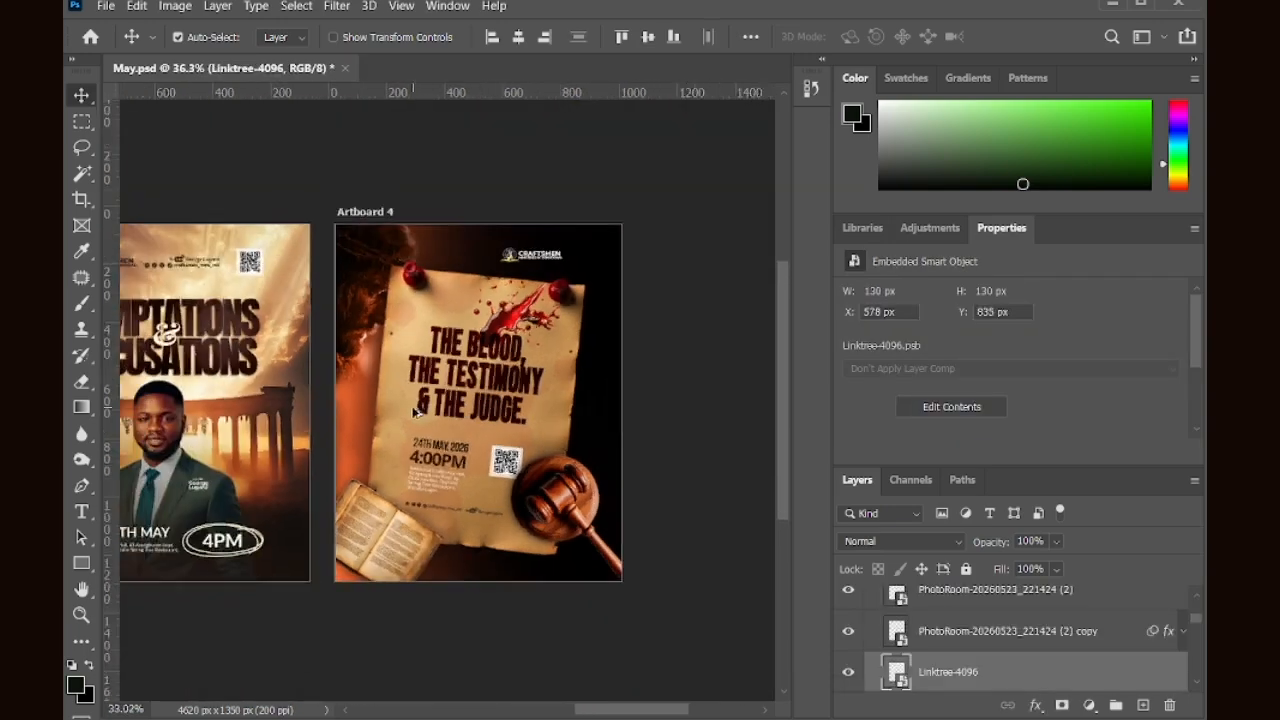
left_click(437, 444)
scroll(943, 677, "up", 3)
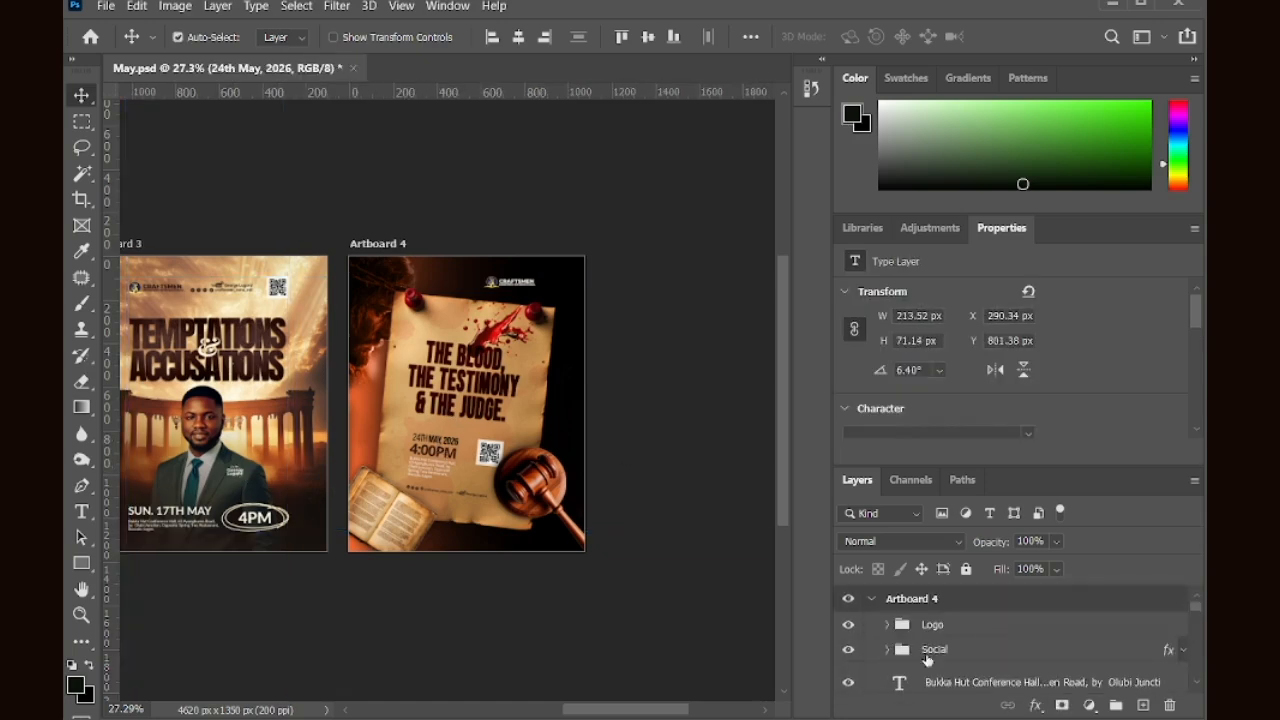
left_click(943, 651)
scroll(440, 429, "up", 5)
key("ctrl+v")
key("ctrl+t")
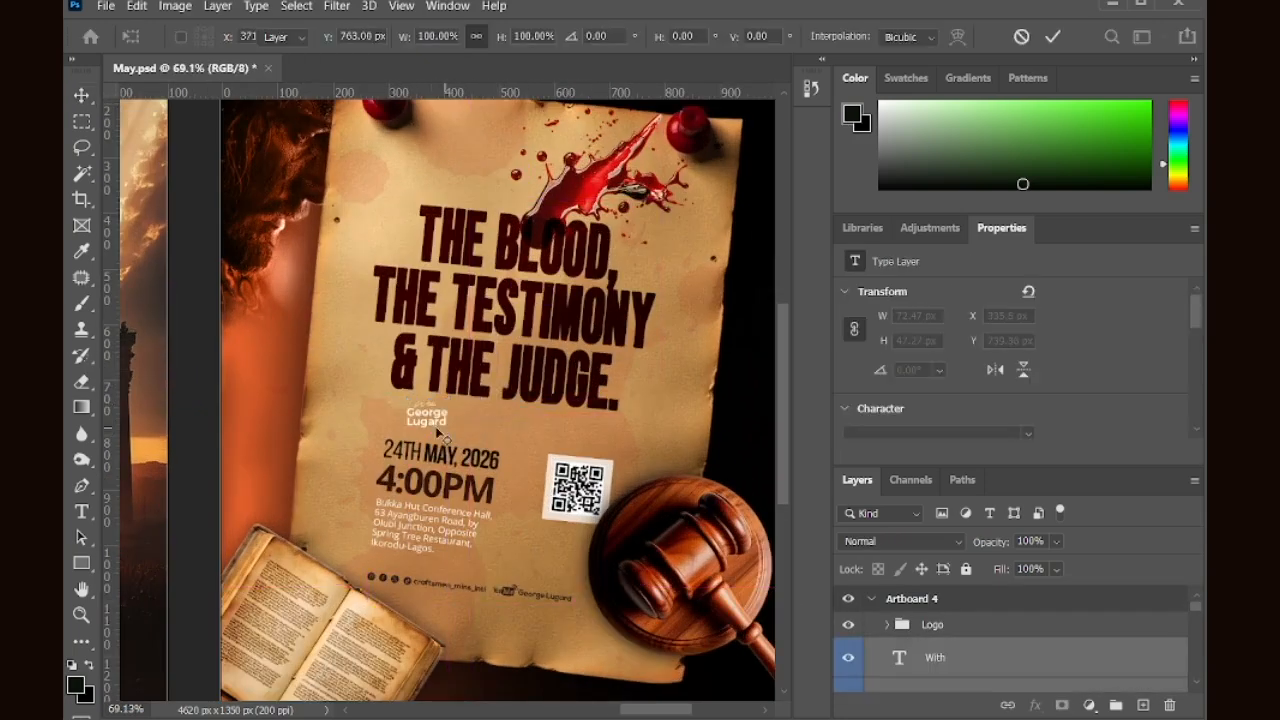
key("Return")
Step: Put the speaker's name on a single line and rotate it about 7.2° to follow the parchment
left_click(443, 426)
scroll(404, 406, "up", 4)
double_click(455, 438)
left_click(411, 438)
key("BackSpace")
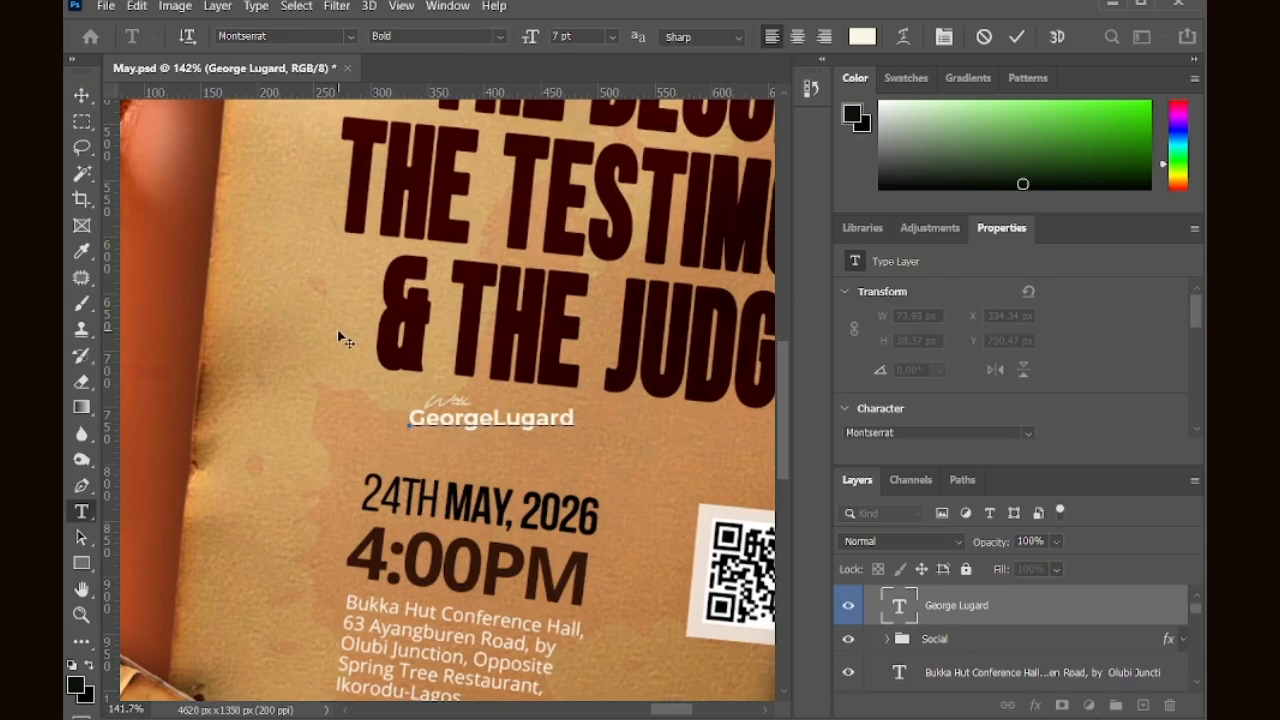
key("ctrl+Return")
key("ctrl+t")
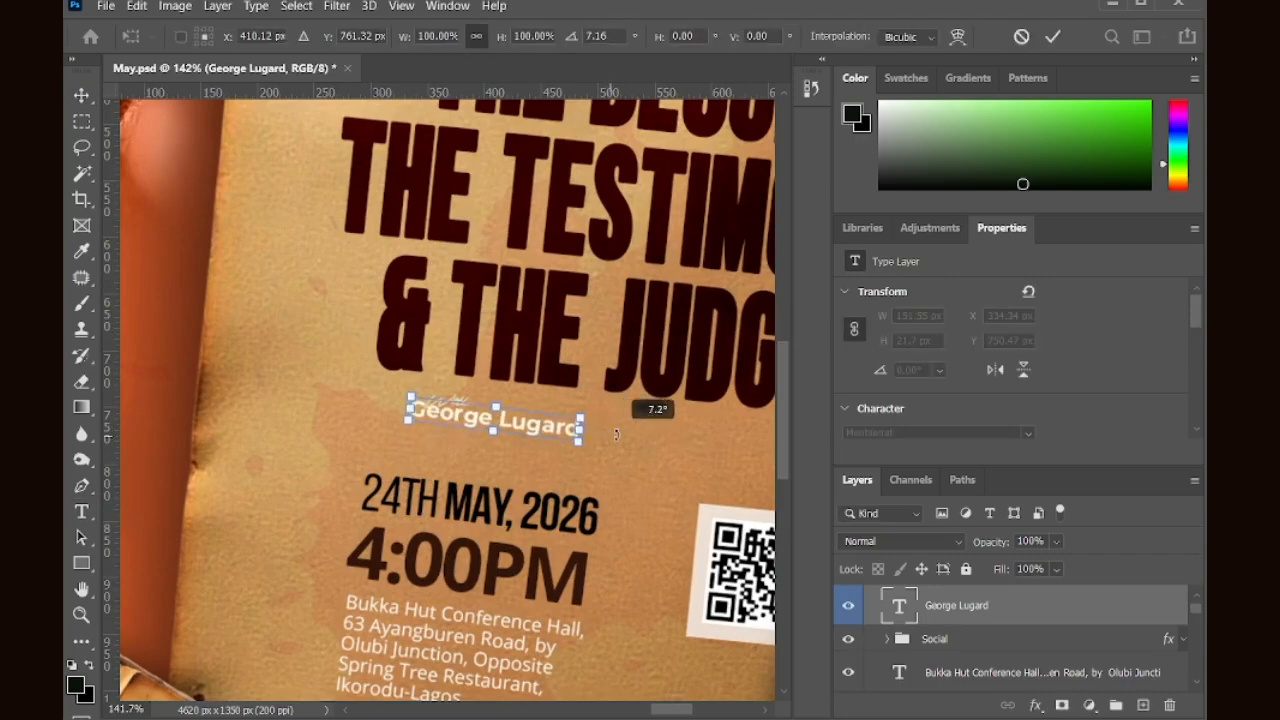
key("Return")
Step: Recolour the "With" text to orange-brown #b5461a sampled from the backdrop and adjust its transform over the speaker's name
scroll(940, 392, "down", 3)
left_click(982, 391)
left_click(165, 330)
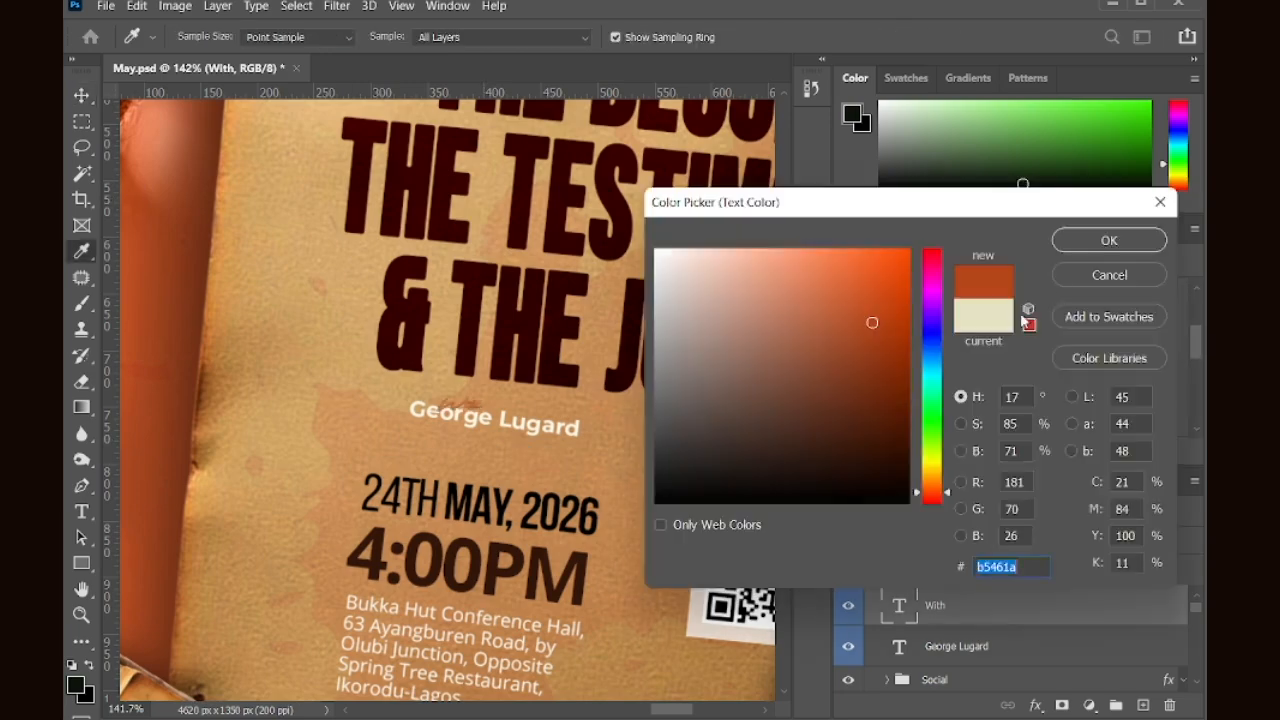
key("Return")
scroll(467, 410, "up", 5)
key("ctrl+t")
left_click_drag(538, 380, 538, 381)
key("Return")
scroll(482, 428, "down", 5)
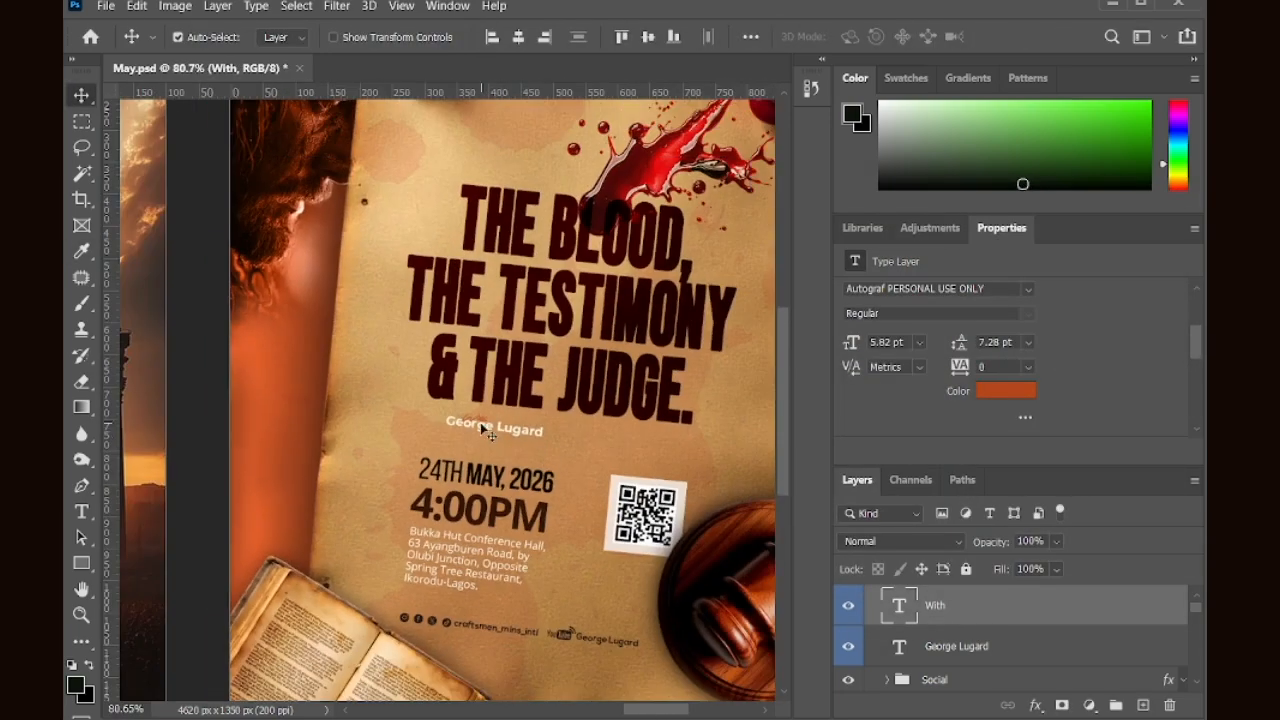
Step: Copy the venue text's colour and apply it to the speaker's name
left_click(482, 542)
left_click(997, 390)
key("ctrl+c")
key("Return")
left_click(523, 431)
left_click(997, 390)
key("ctrl+v")
key("Return")
Step: Recolour the "With" text to a darker reddish brown sampled from the artwork
scroll(456, 419, "up", 2)
left_click(473, 418)
left_click(1000, 391)
left_click(210, 159)
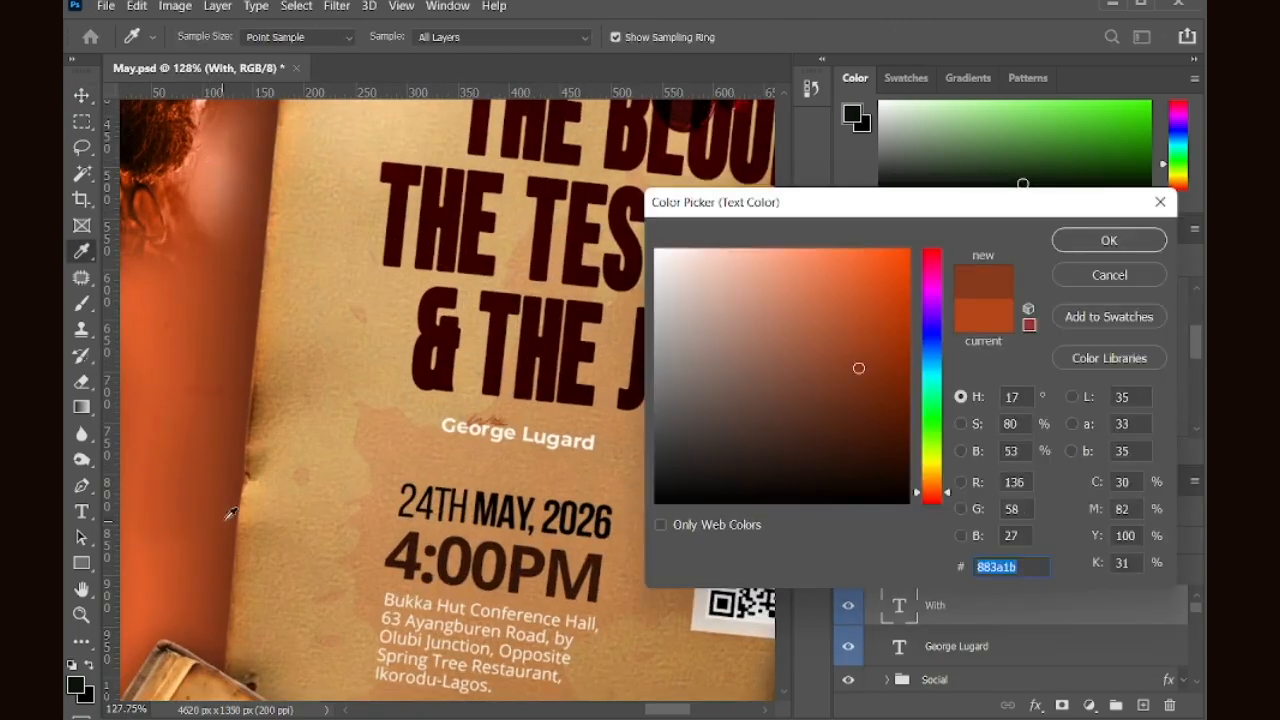
key("Return")
Step: Select the "With" text and the speaker's name together and scale them up to about 150 px wide
left_click(534, 439, "ctrl+shift")
scroll(534, 439, "down", 2)
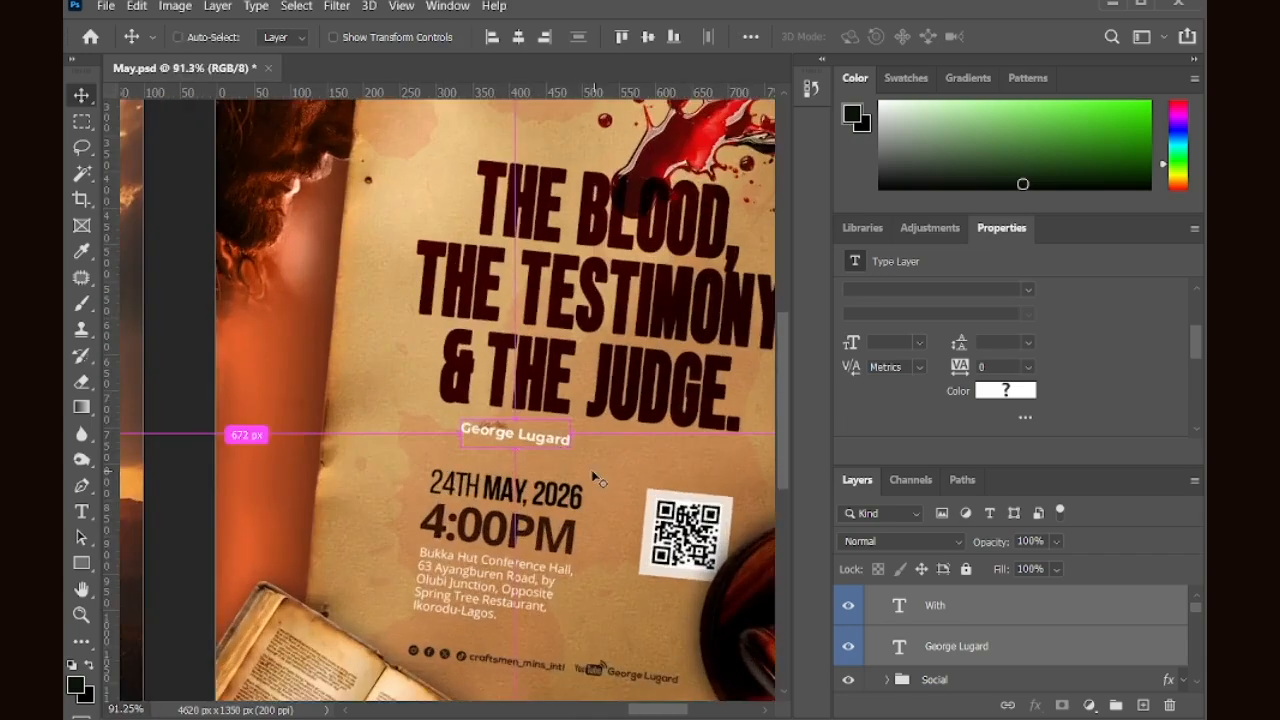
scroll(566, 448, "up", 2)
key("ctrl+t")
left_click_drag(603, 450, 604, 454)
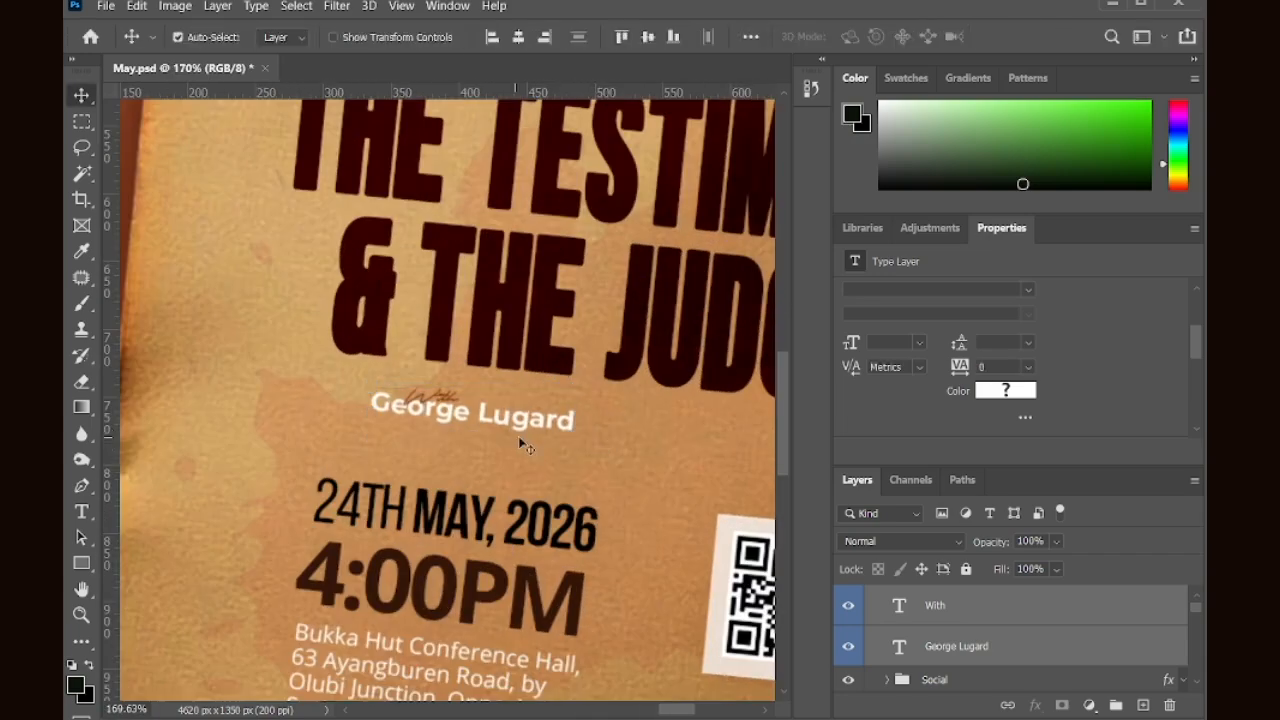
key("Return")
scroll(534, 407, "down", 3)
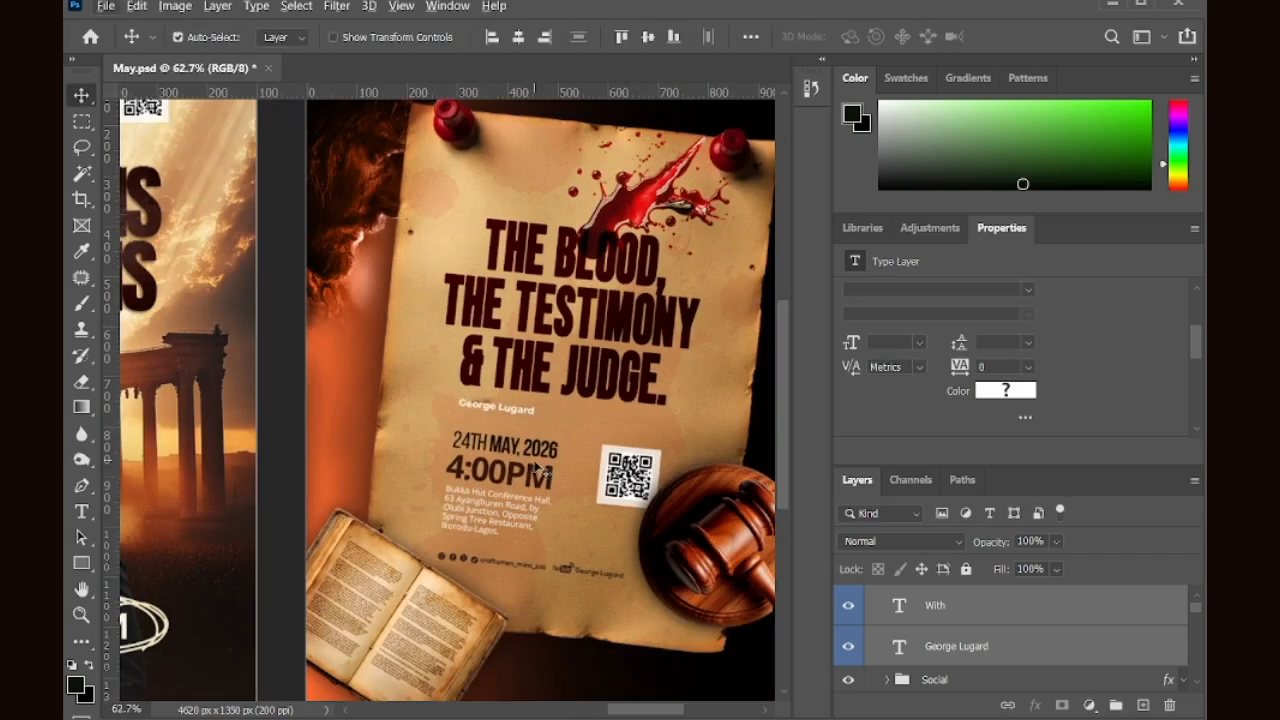
Step: Reposition the "With" text and the speaker's name between the title and the date, at about X 334, Y 744 px
key("Down")
left_click(518, 428)
left_click(536, 412)
scroll(955, 620, "up", 1)
left_click(955, 620, "shift")
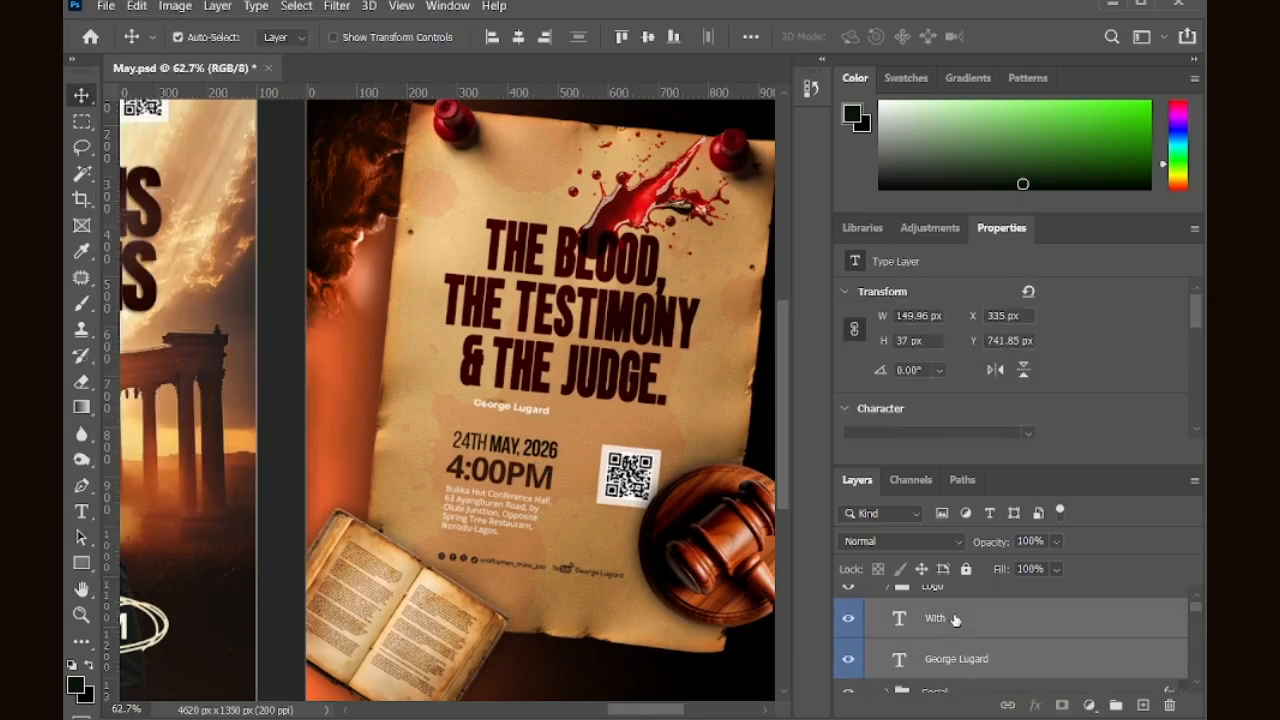
scroll(555, 413, "up", 2)
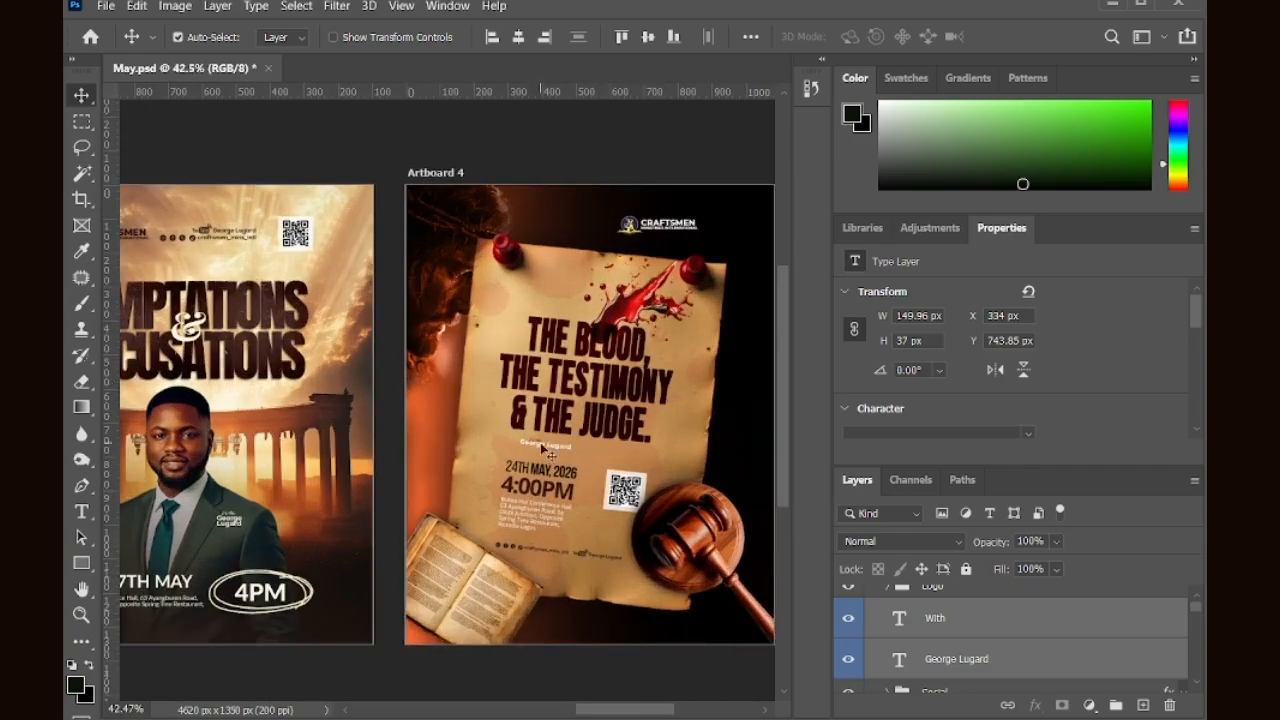
Step: Move the main title slightly right and up on the parchment, to about X 265, Y 333 px
left_click(550, 405)
scroll(570, 400, "up", 2)
scroll(617, 380, "down", 2)
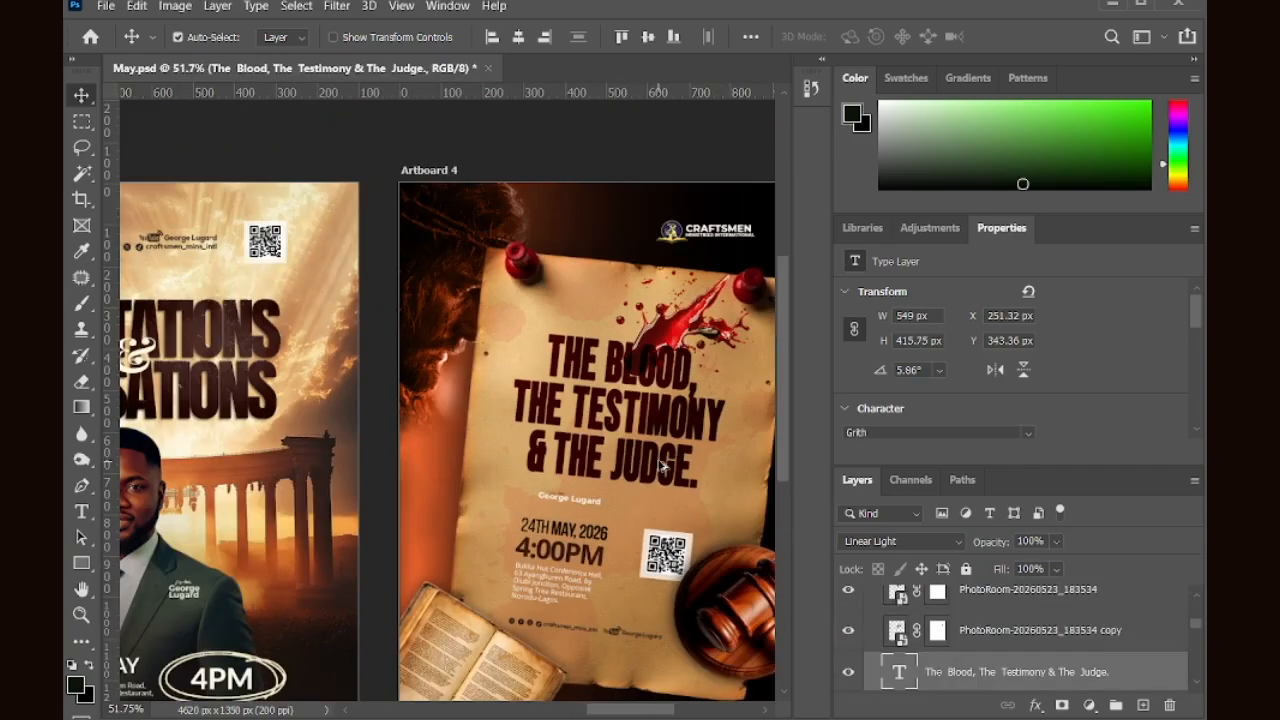
left_click_drag(654, 474, 660, 468)
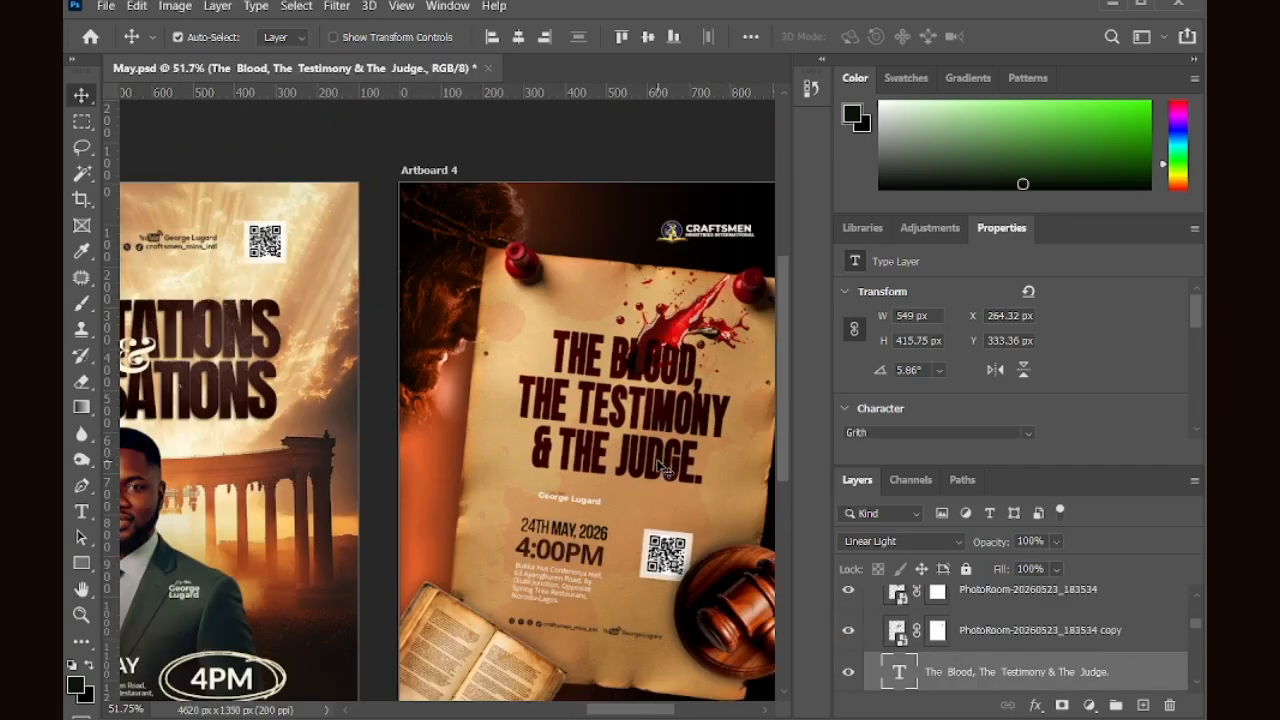
key("Right")
Step: Move the "With" text and the speaker's name up closer to the title, to about Y 717 px
scroll(587, 477, "up", 2)
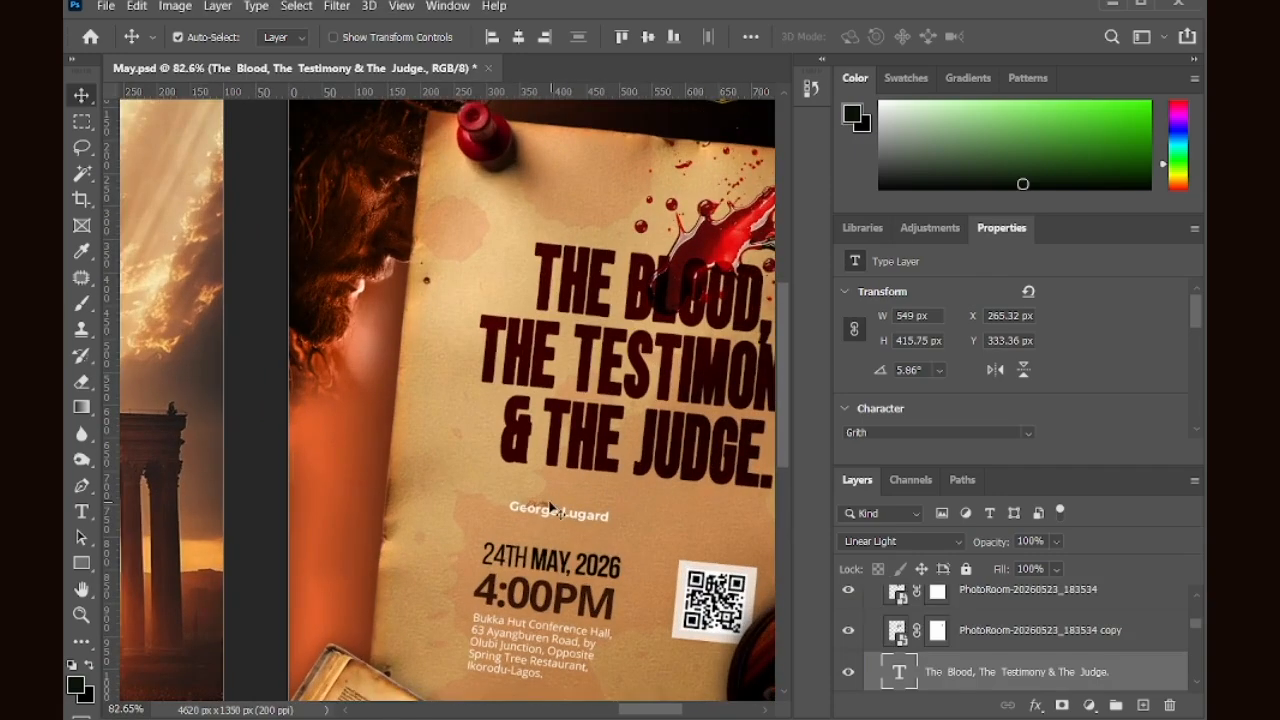
left_click(556, 511)
left_click(580, 517, "shift")
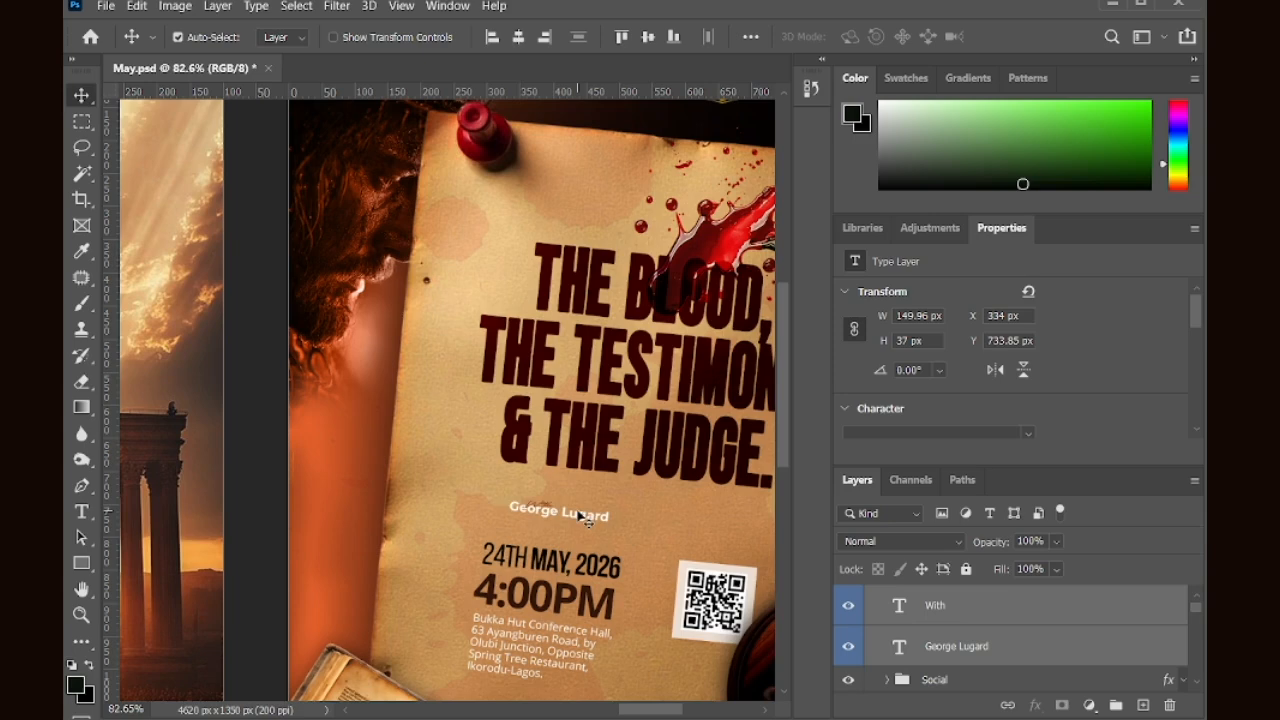
key("shift+Up")
key("shift+Up")
key("shift+Up")
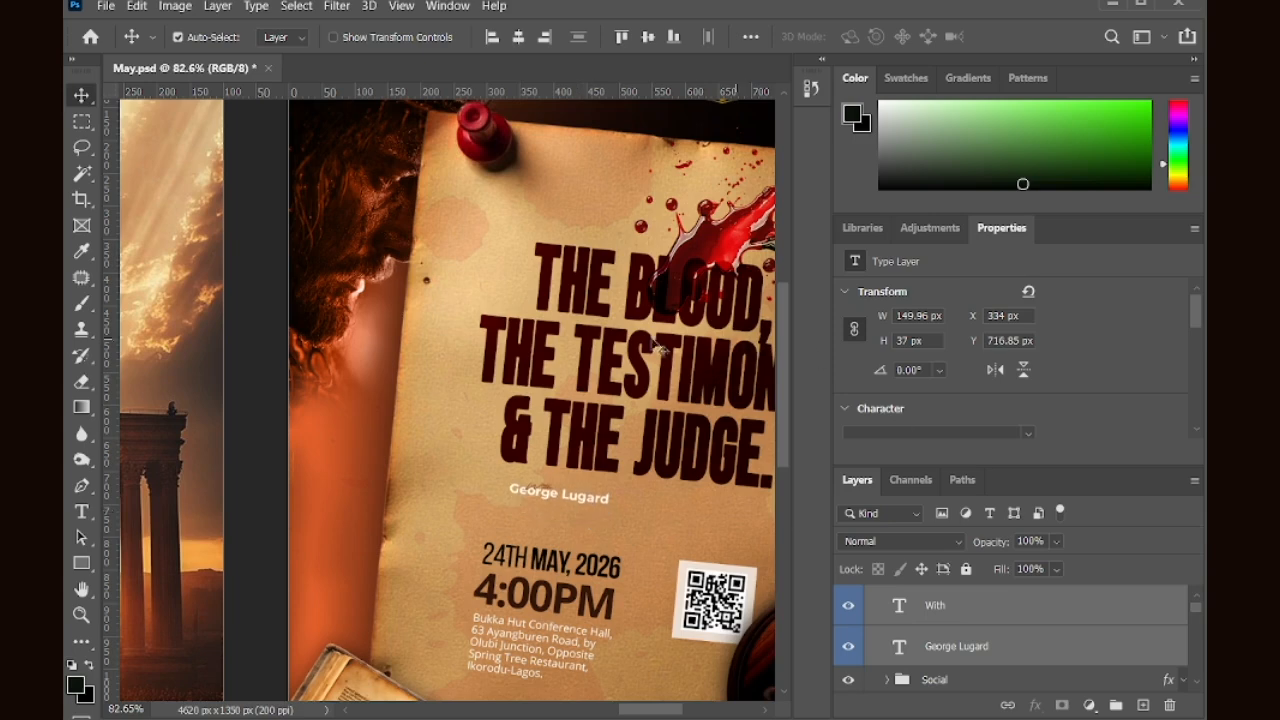
Step: Scale the "With" text and the speaker's name to about 111% and shift them left to about X 324 px
key("ctrl+t")
left_click_drag(606, 507, 625, 512)
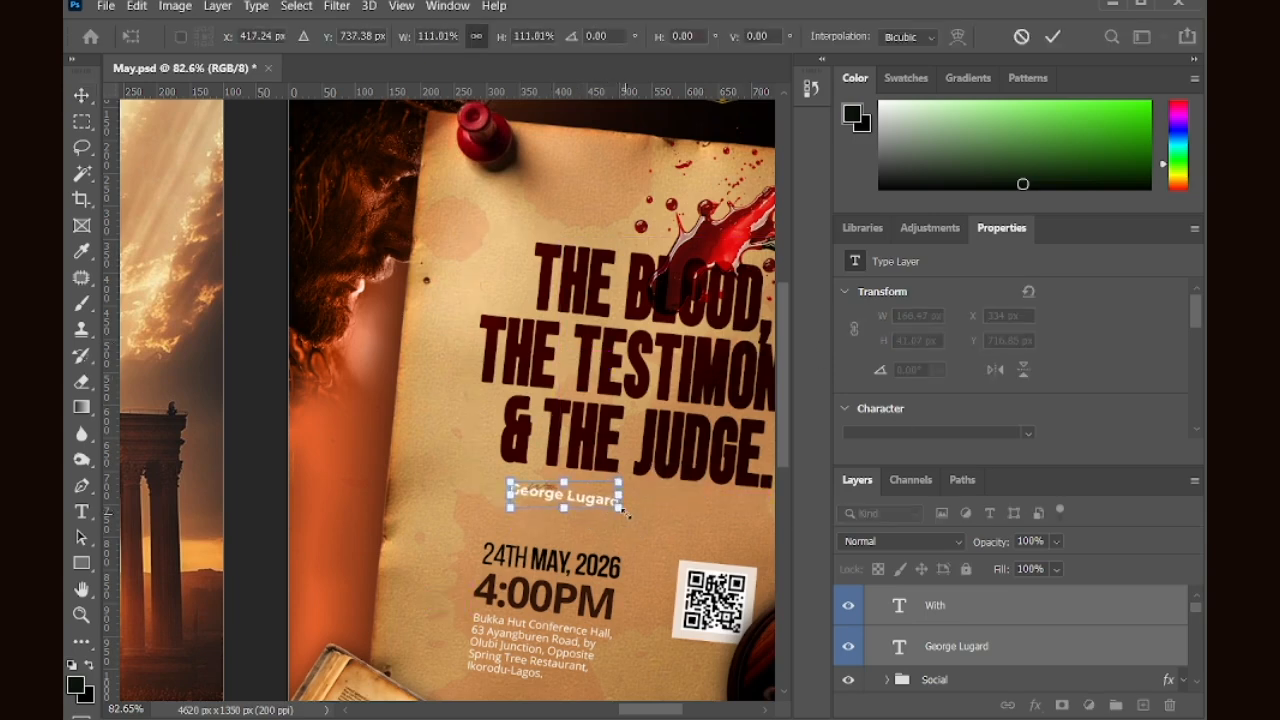
key("Return")
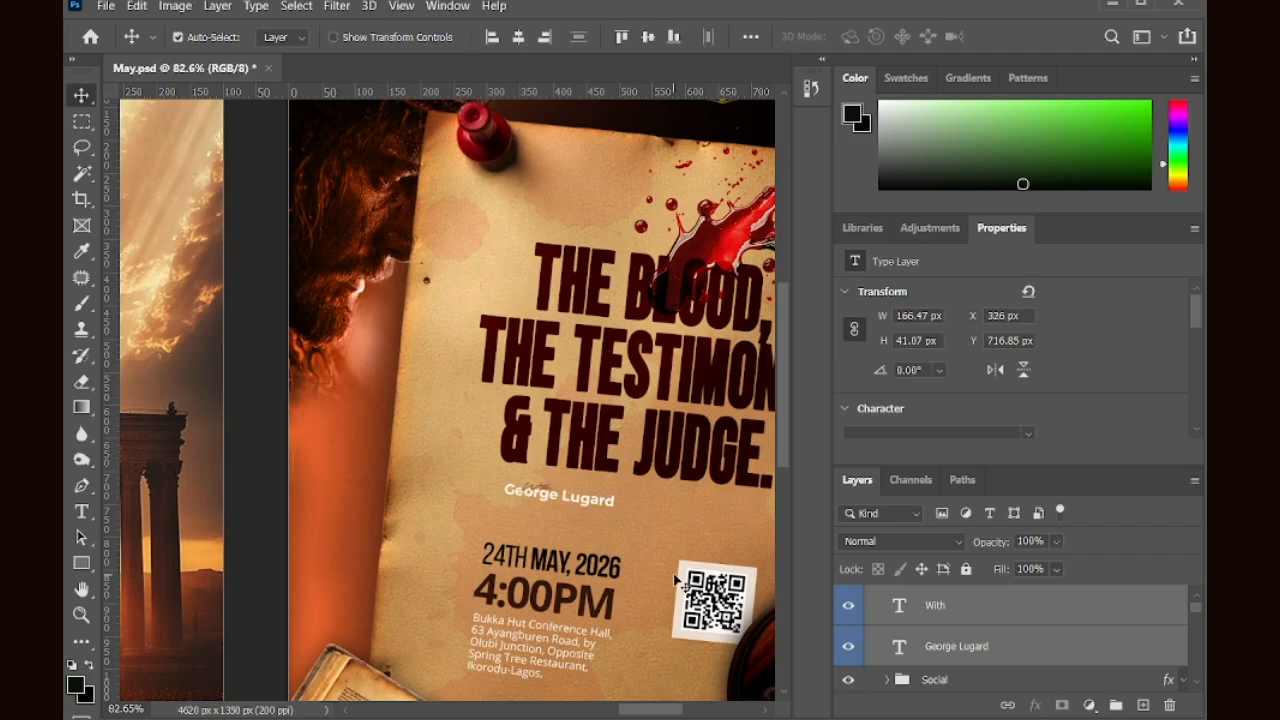
scroll(640, 580, "down", 5)
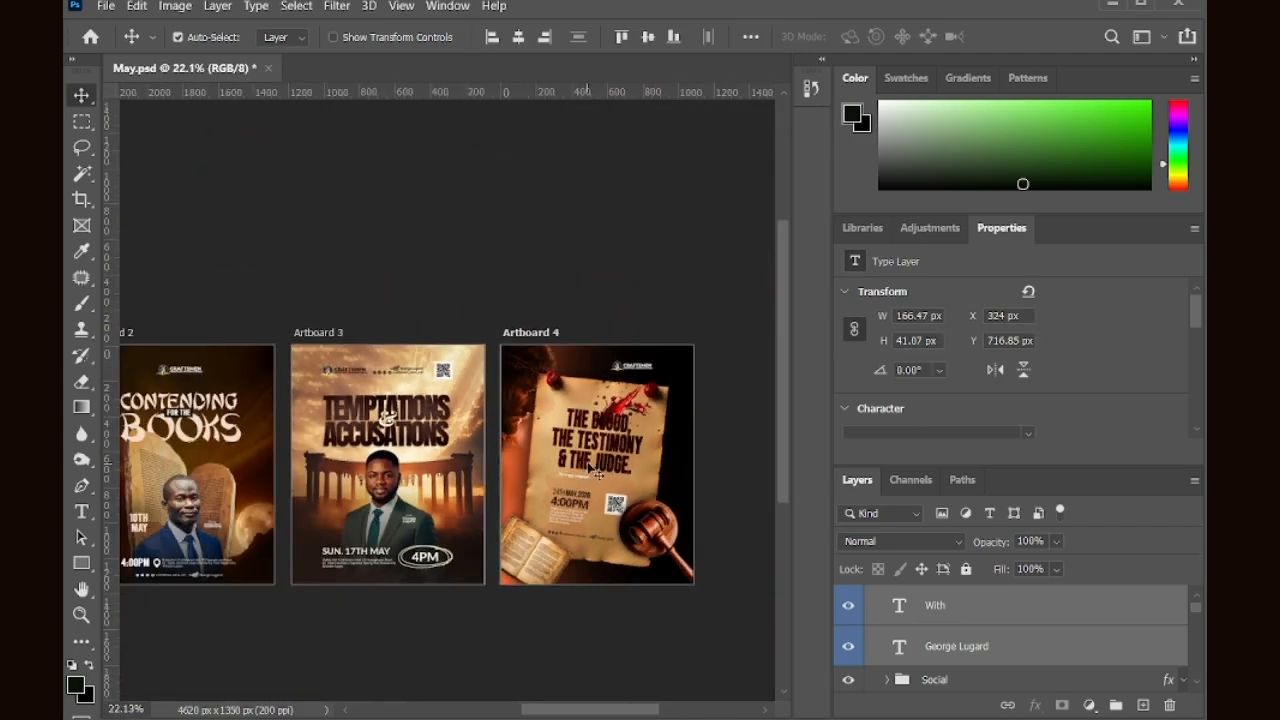
Step: Stamp all visible artwork into a new layer above the Logo group and convert it to a smart object
scroll(640, 580, "up", 2)
scroll(932, 636, "up", 1)
left_click(934, 628)
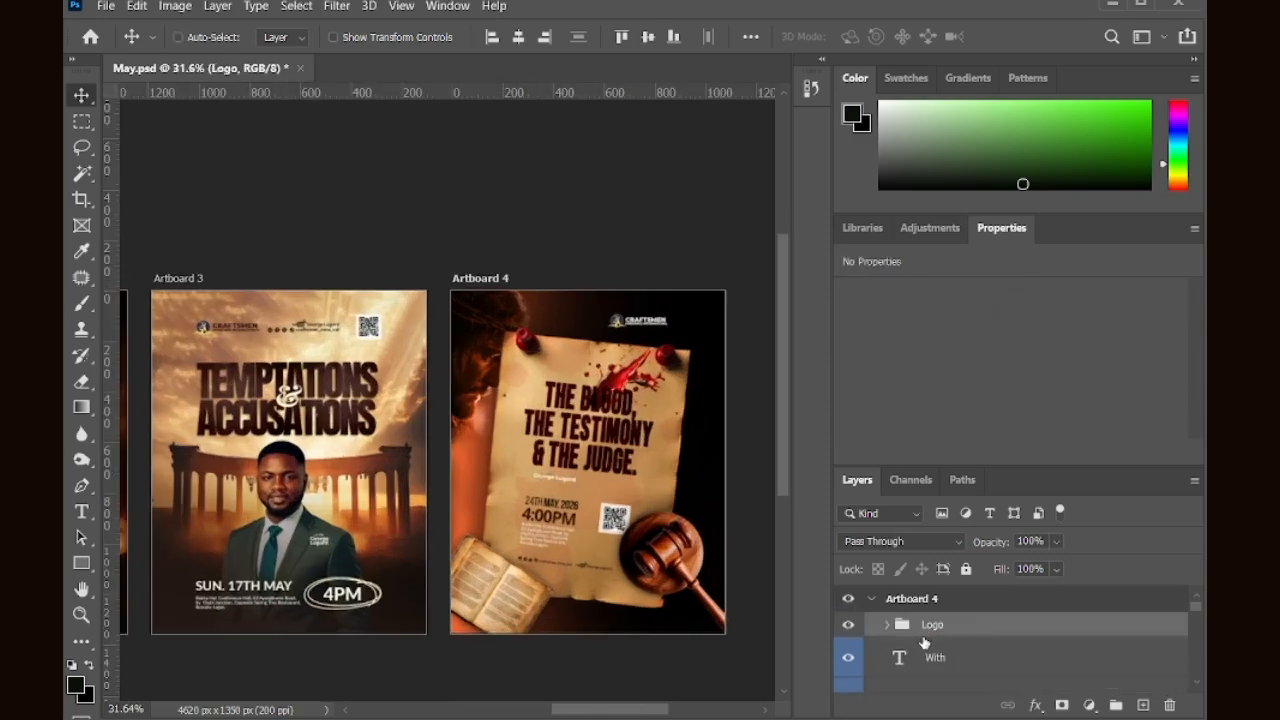
key("ctrl+shift+alt+e")
right_click(961, 646)
left_click(745, 161)
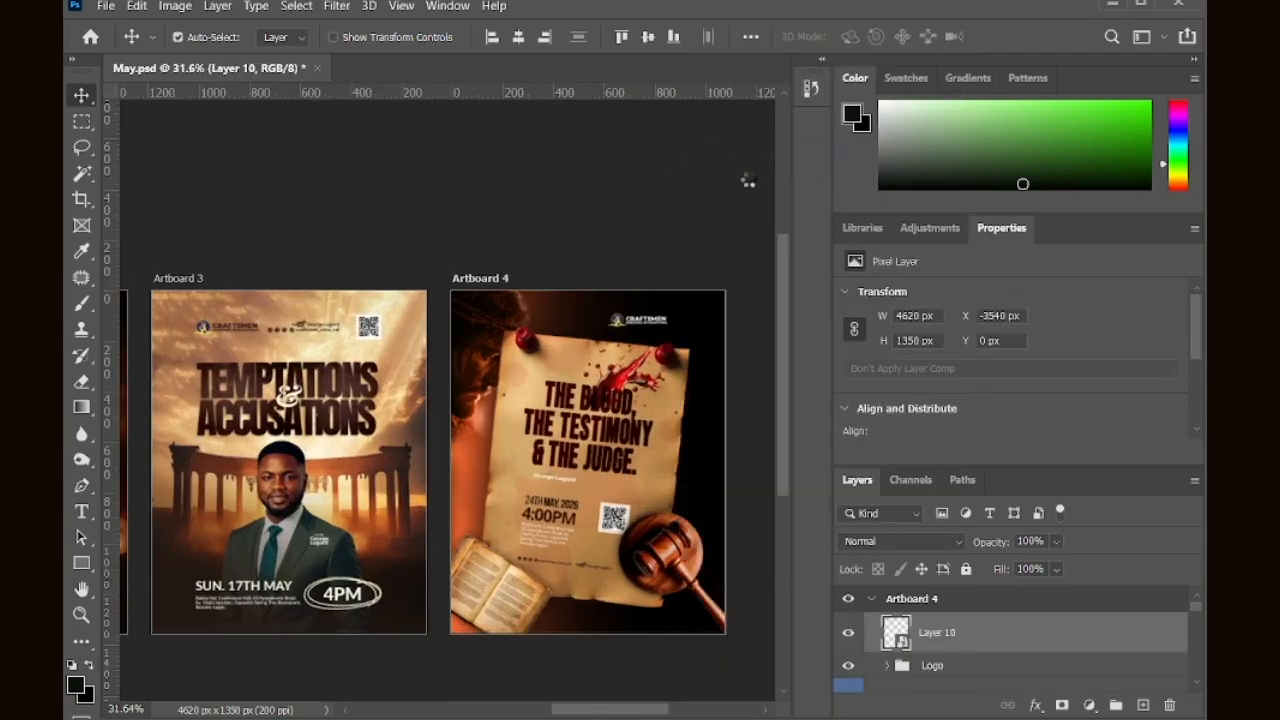
Step: Apply an Add Noise filter to the stamped smart object with amount 5%, Gaussian distribution and Monochromatic enabled
left_click(337, 6)
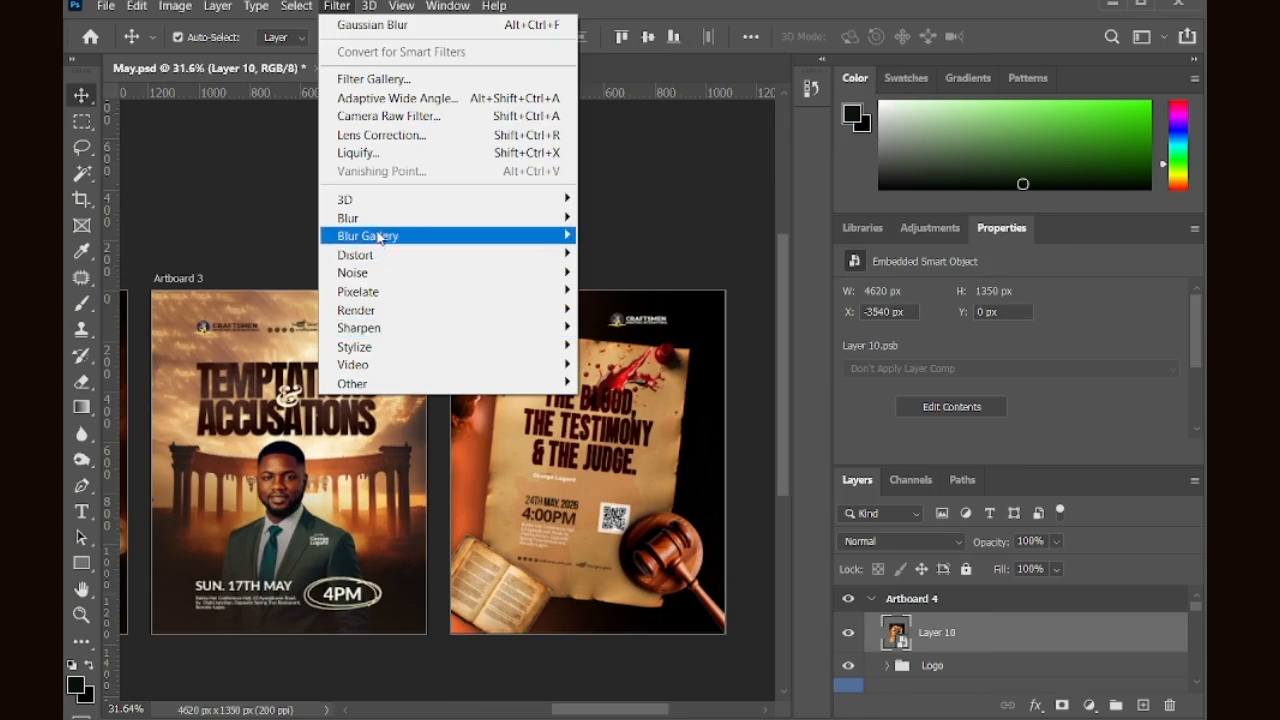
mouse_move(390, 273)
left_click(623, 272)
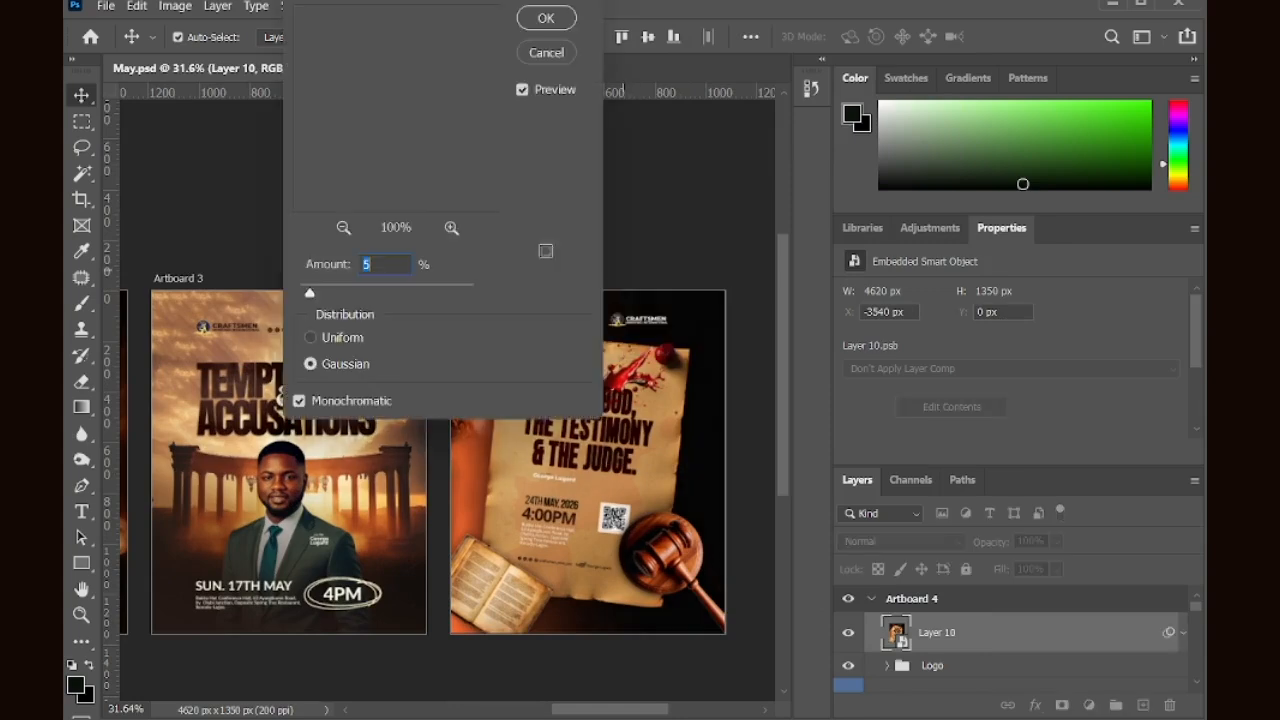
left_click_drag(406, 137, 542, 207)
left_click_drag(337, 97, 417, 89)
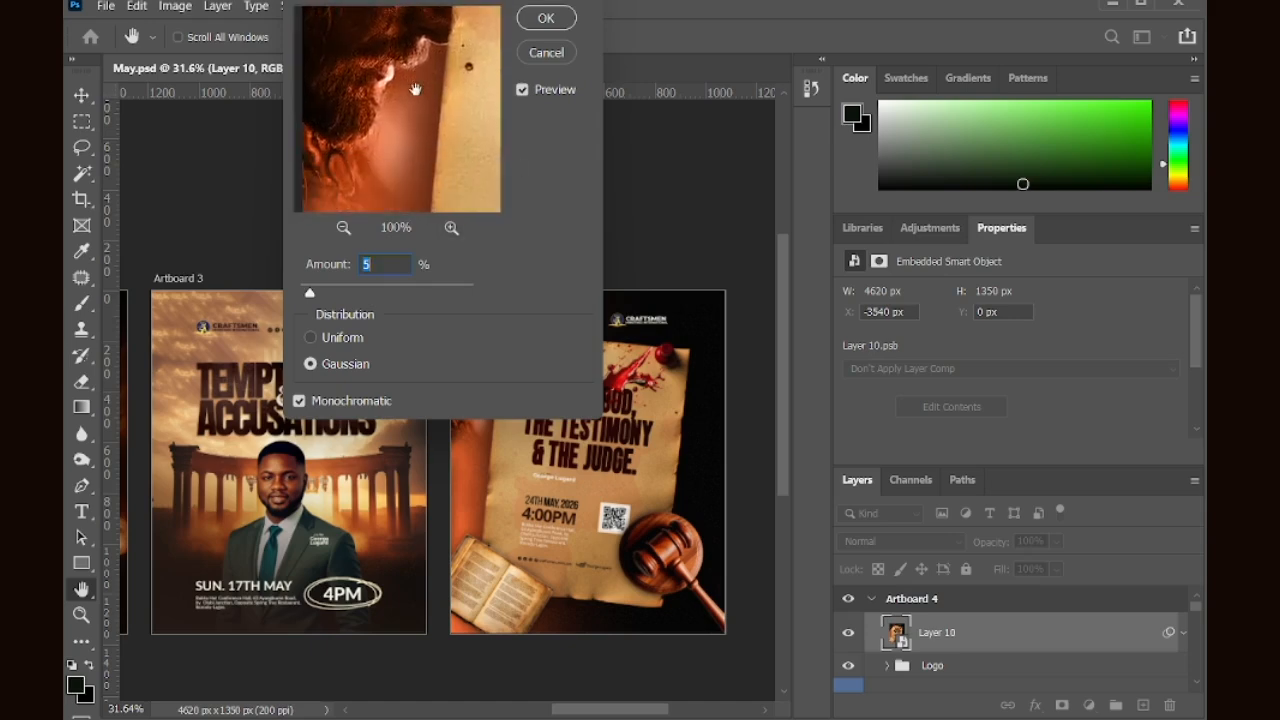
left_click(545, 18)
Step: Check the grain across the Artboard 4 poster and start the Export As command
scroll(636, 390, "up", 2)
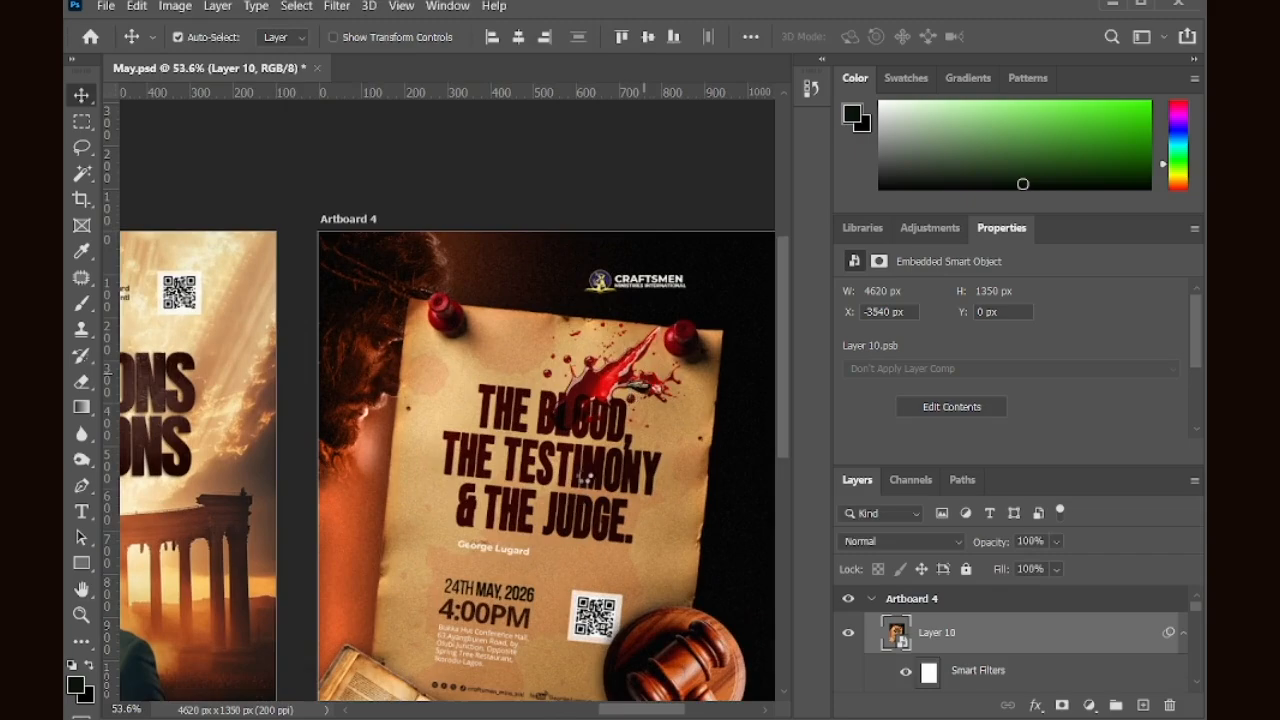
scroll(585, 474, "down", 1)
scroll(560, 495, "up", 3)
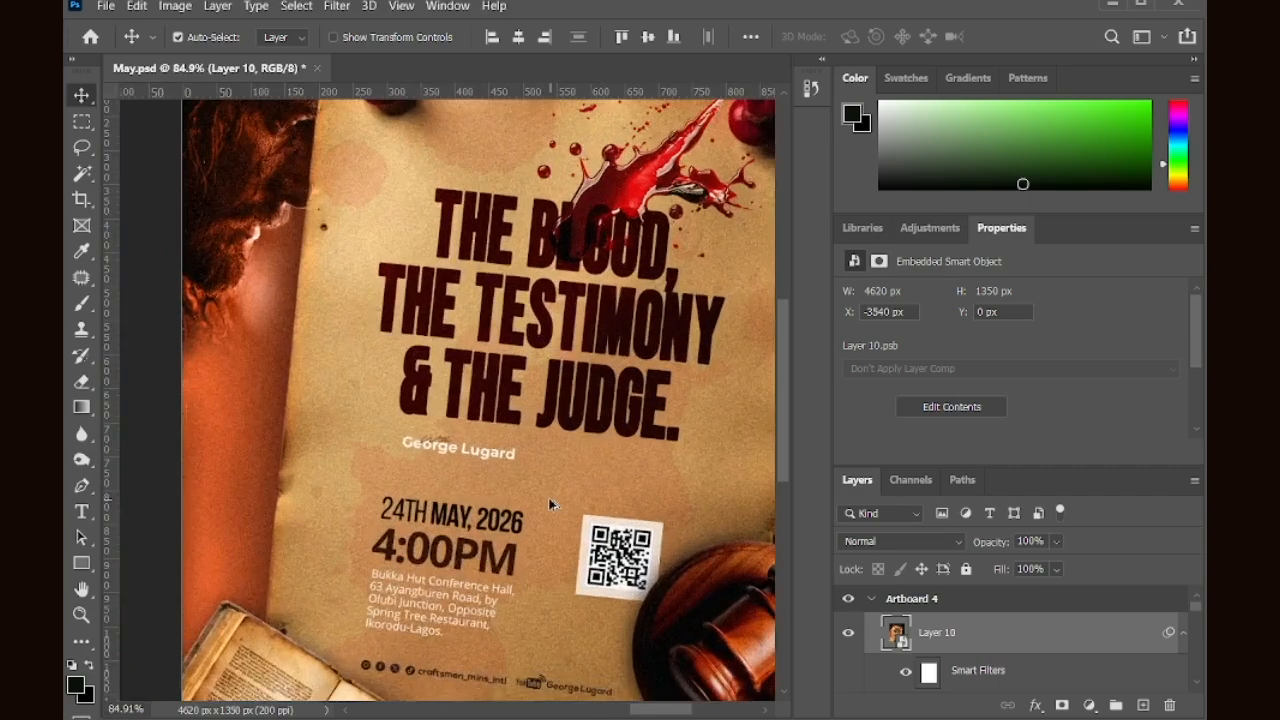
scroll(548, 497, "down", 4)
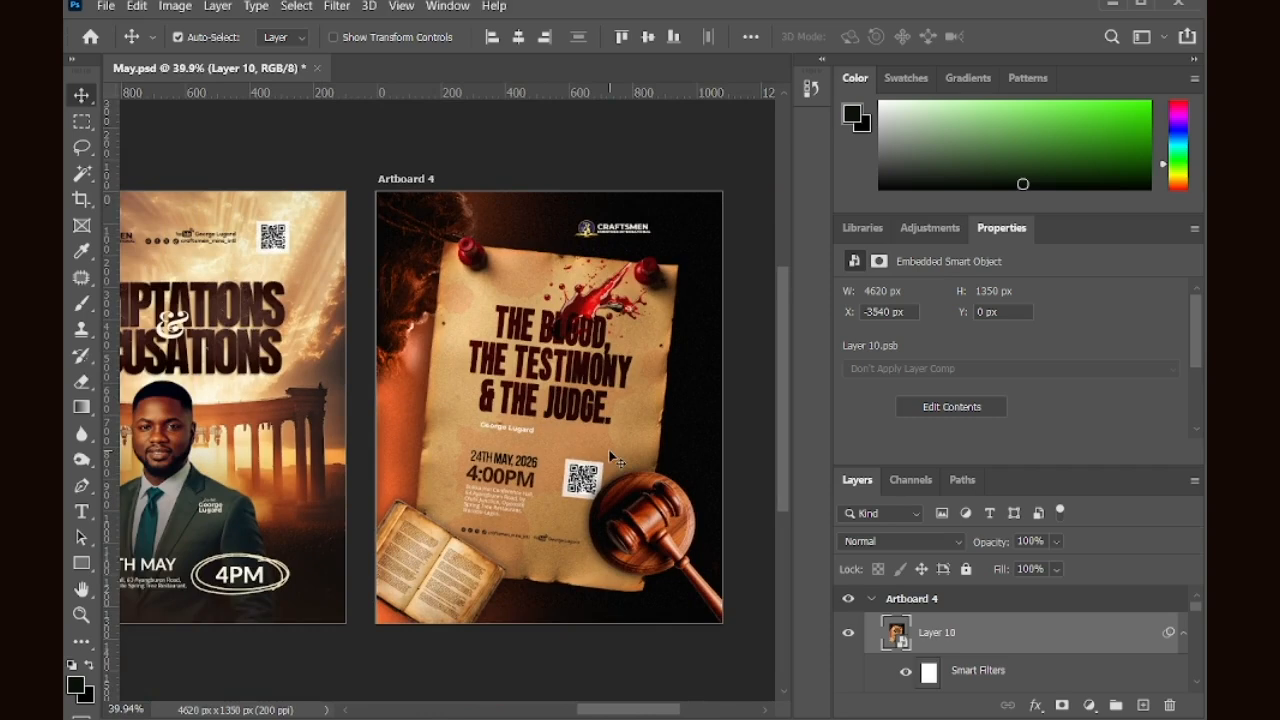
left_click(105, 6)
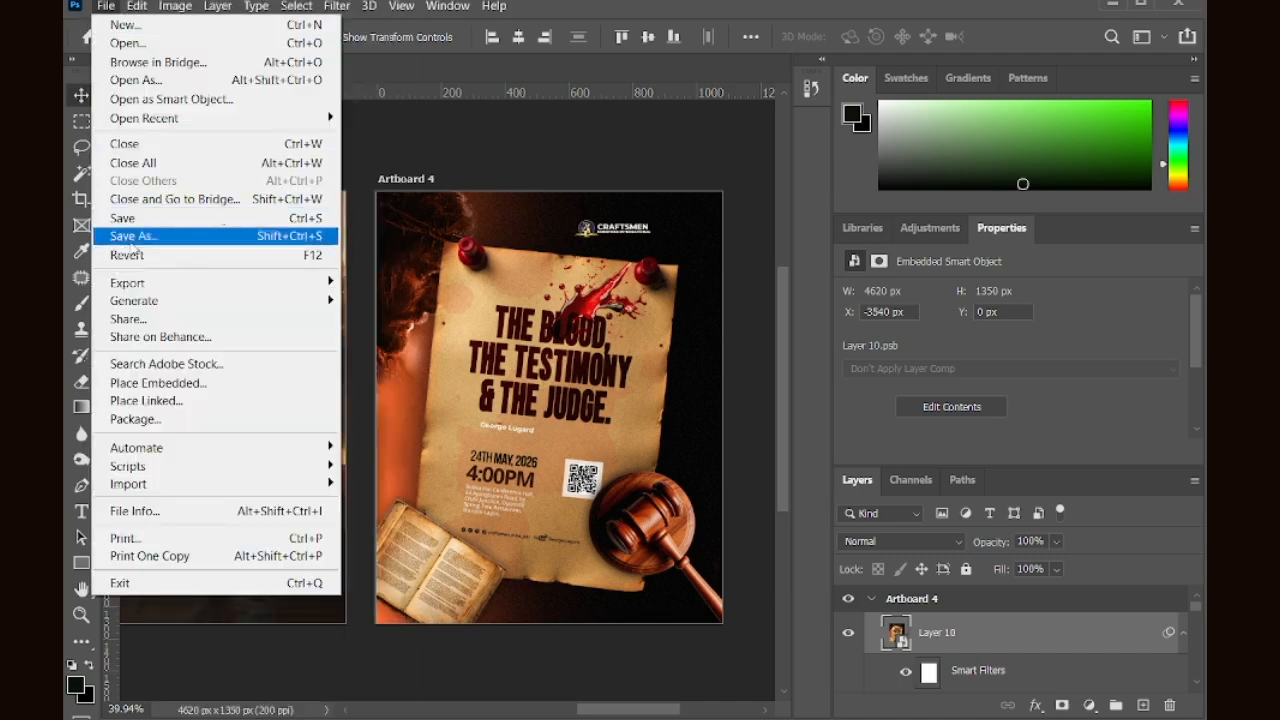
mouse_move(286, 288)
left_click(362, 300)
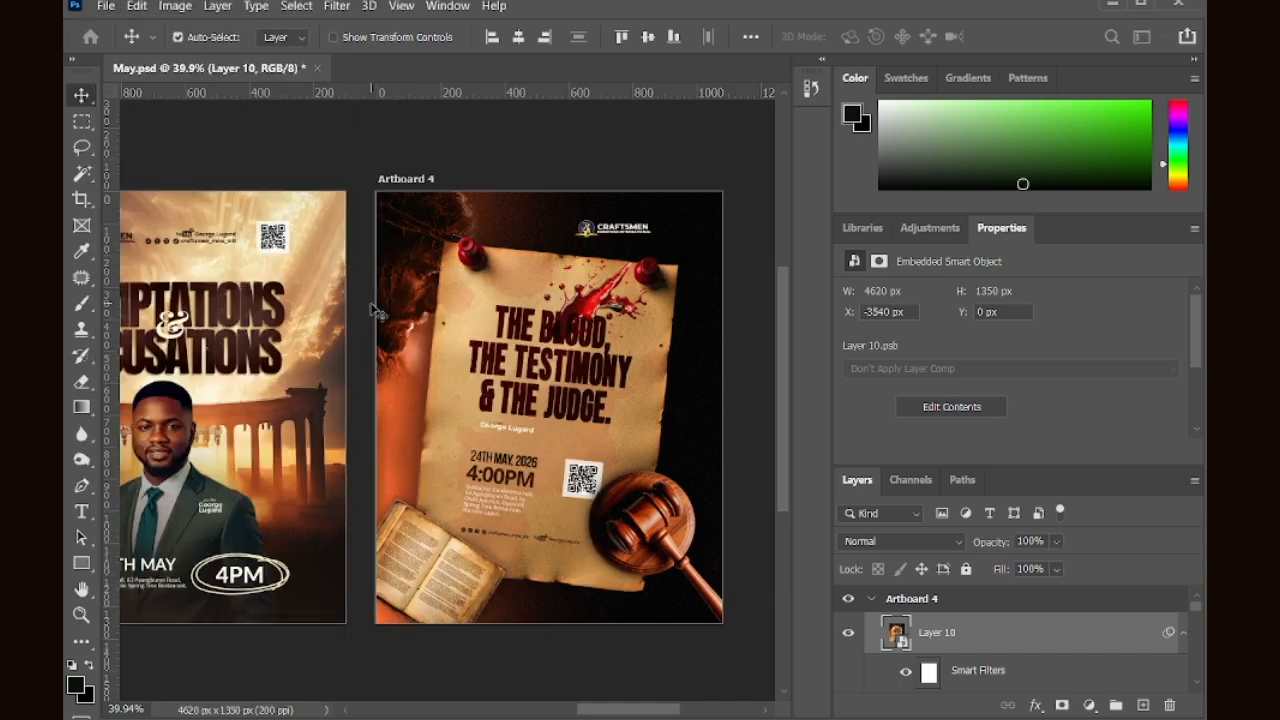